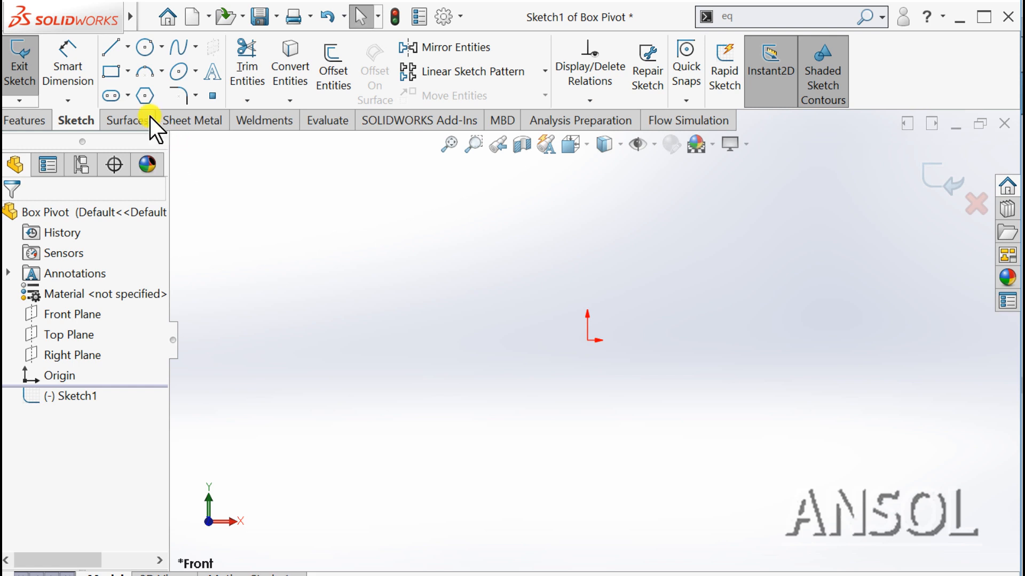
Step: Sketch a vertical centerline running upward from the origin
click(128, 48)
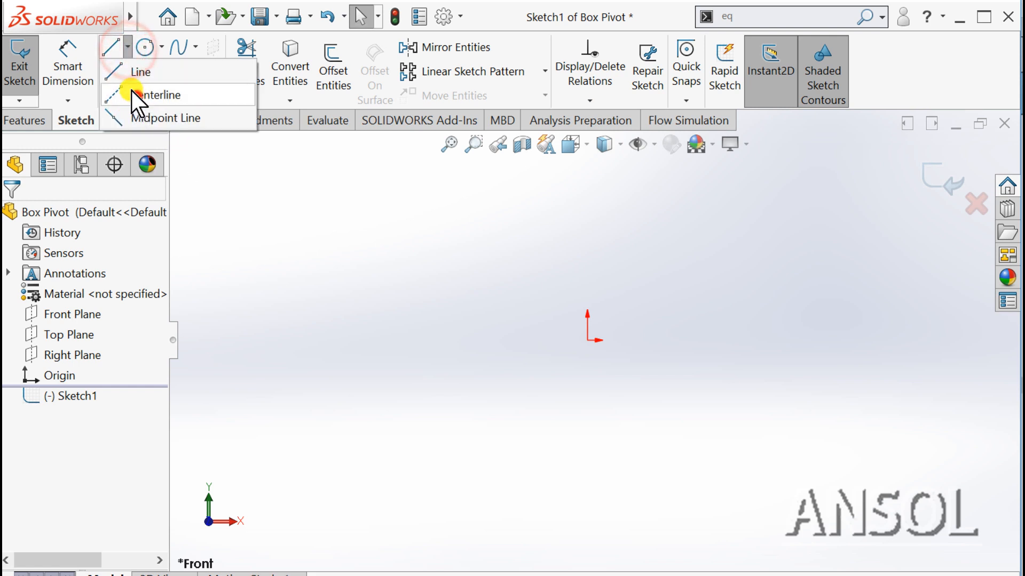
click(140, 95)
click(587, 341)
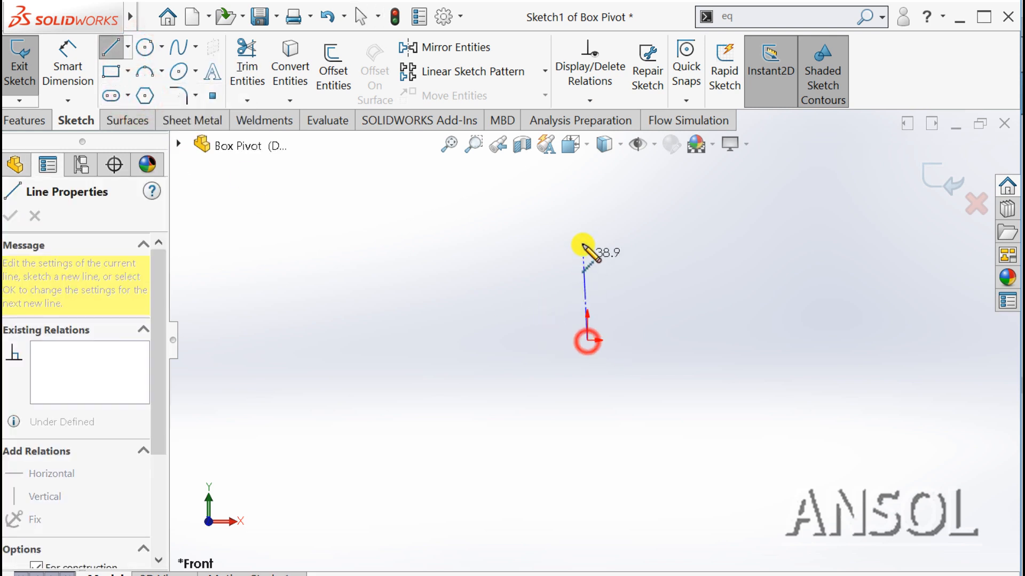
click(587, 216)
key(Escape)
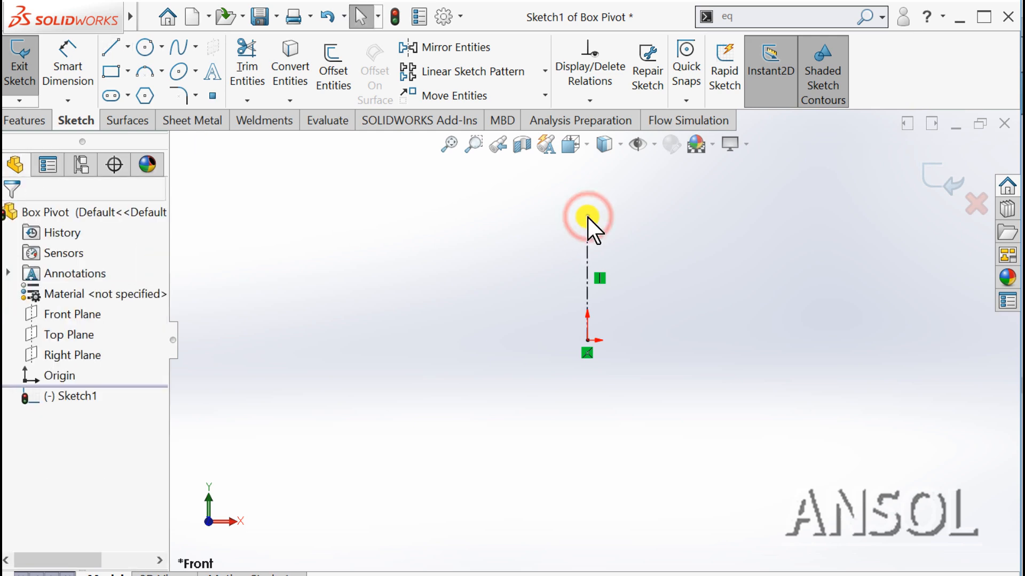
Step: Activate Dynamic Mirror Entities about the vertical centerline
click(762, 19)
text(dyna)
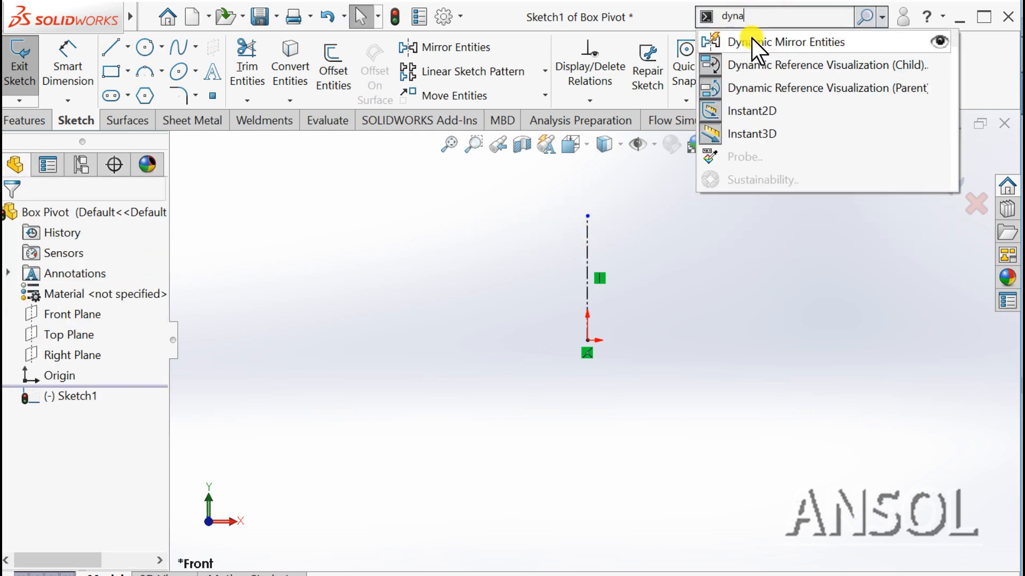
click(752, 38)
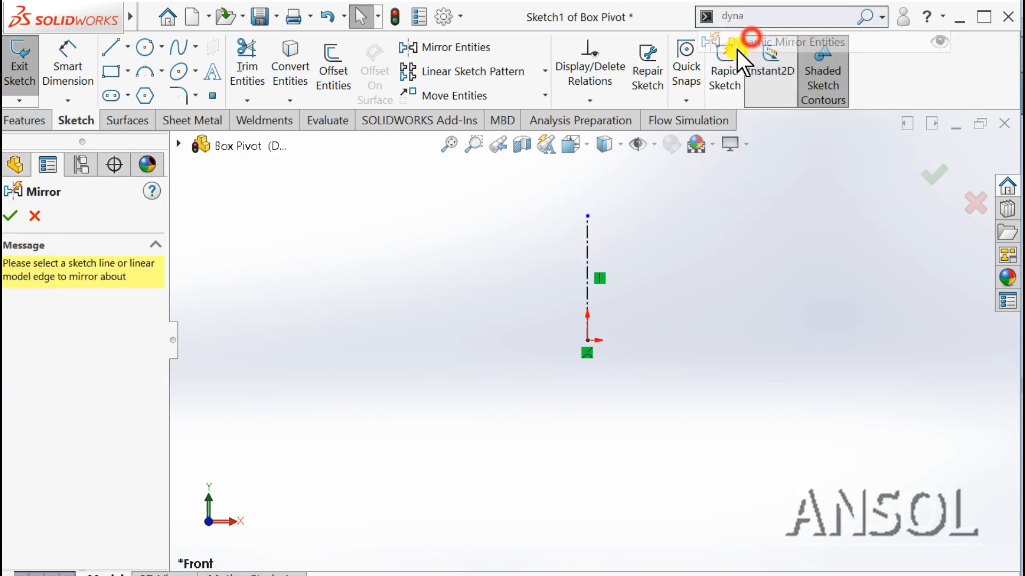
click(587, 254)
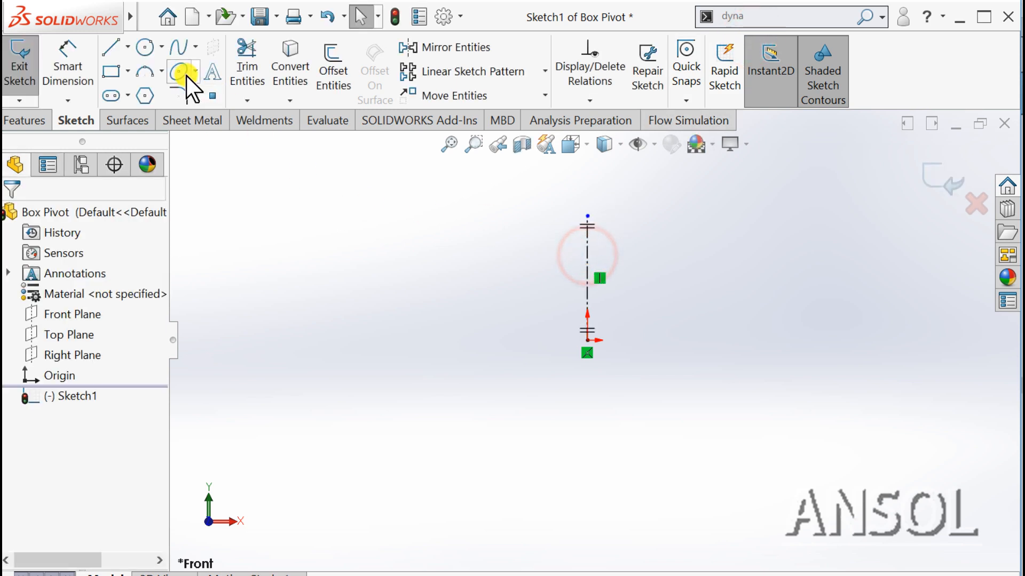
Step: Sketch a vertical line about 48 mm long beside the centerline and a horizontal base line to the origin, mirrored into an open U
click(110, 47)
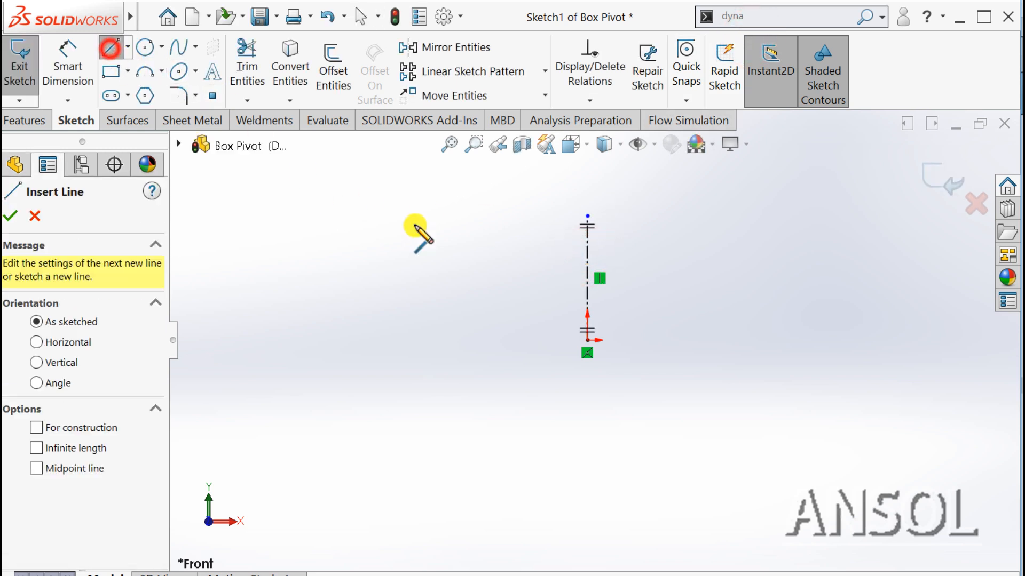
click(544, 237)
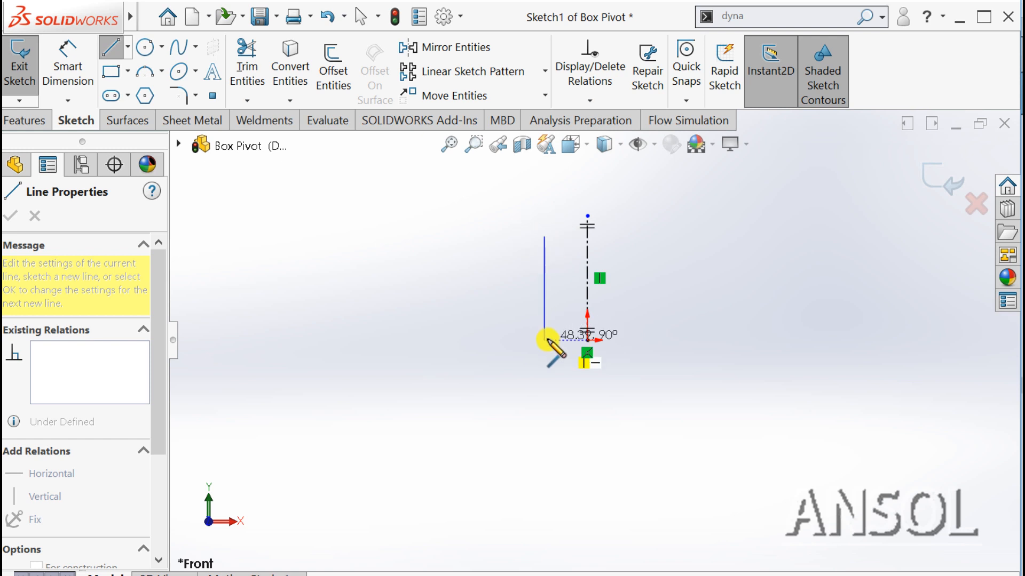
click(544, 339)
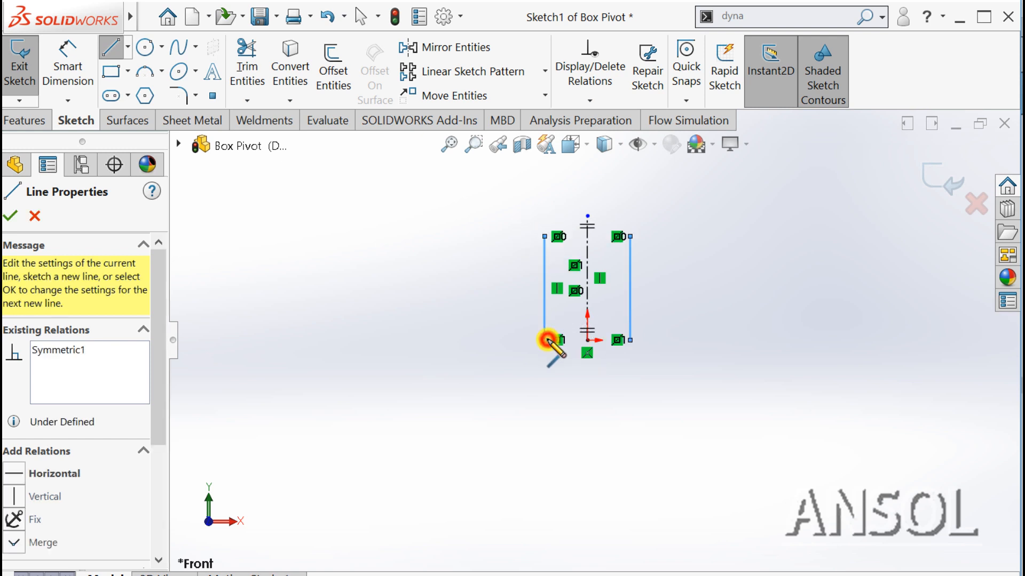
click(587, 340)
key(Escape)
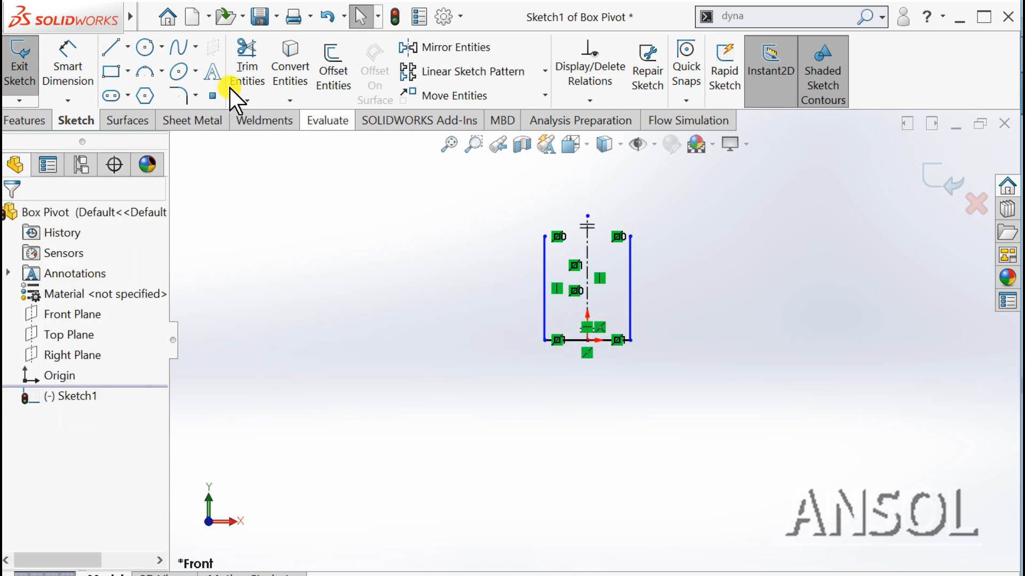
Step: Dimension the U profile's vertical side to 47 mm
click(67, 50)
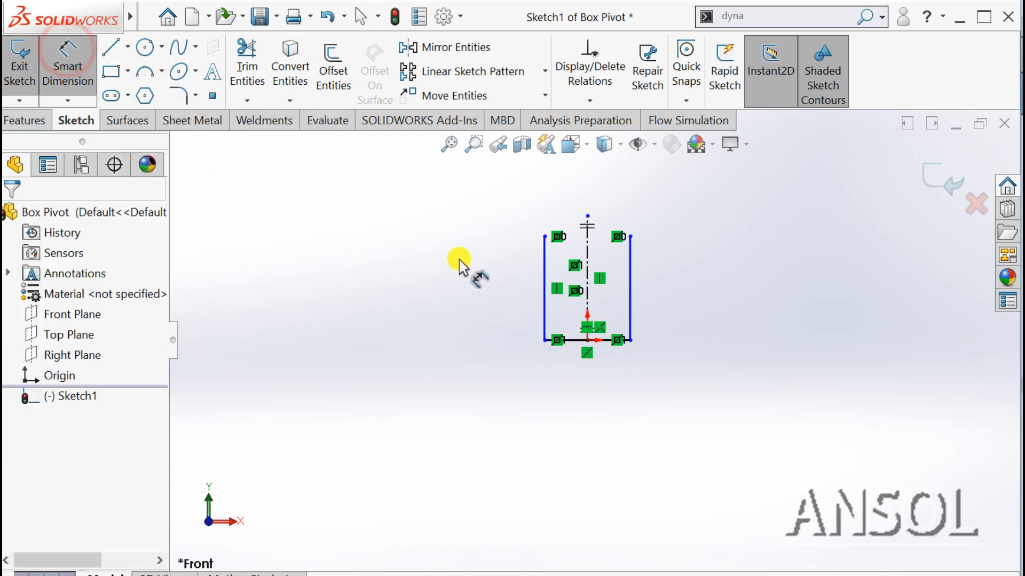
click(632, 286)
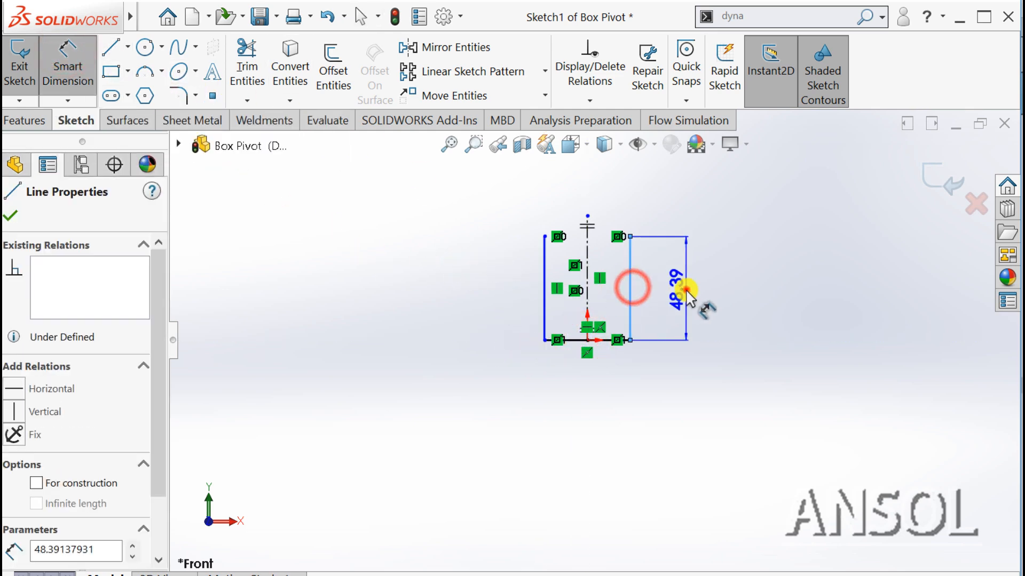
click(686, 287)
text(4)
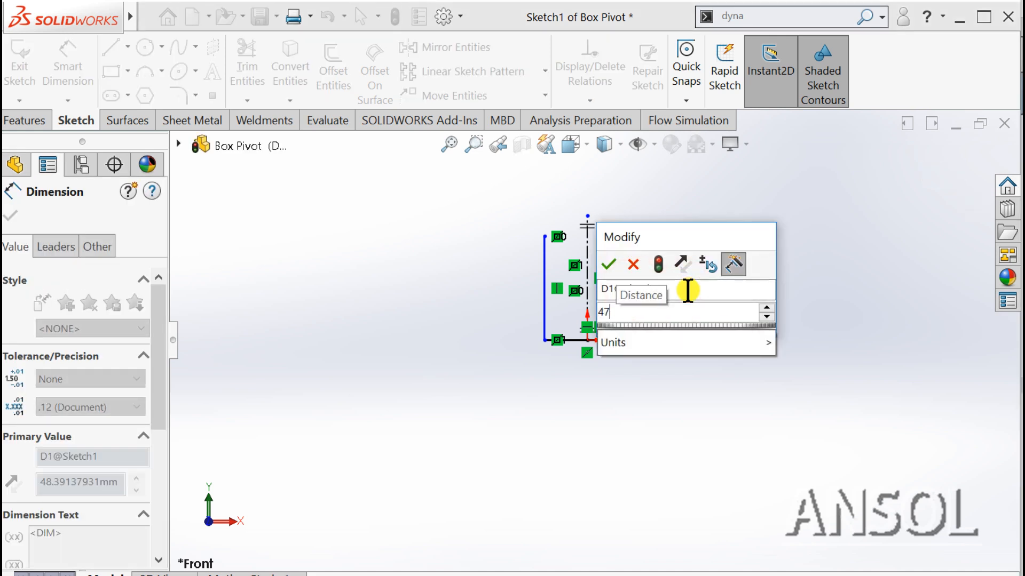
text(7)
key(Return)
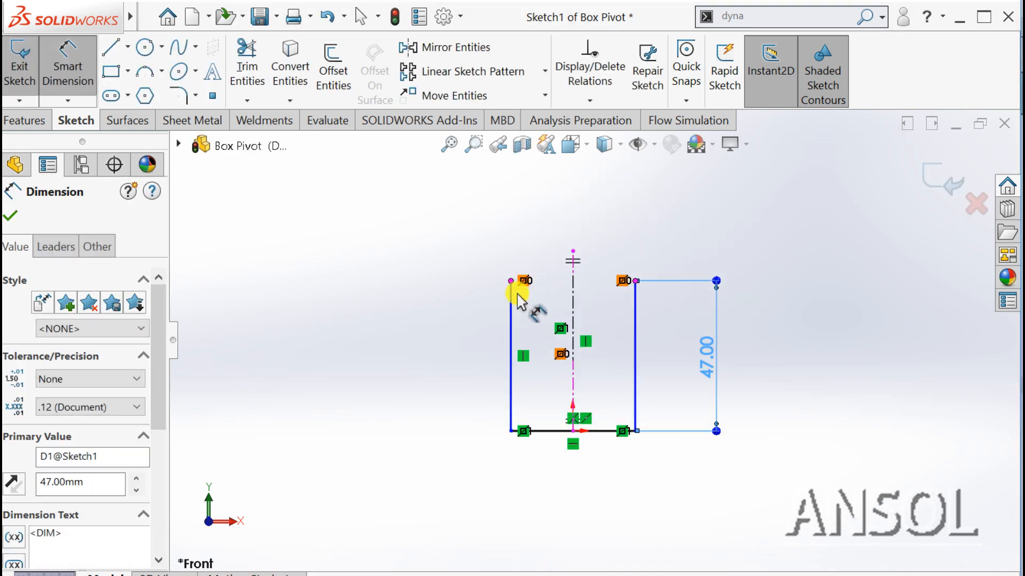
Step: Dimension the distance between the U profile's two vertical sides to 26 mm
click(508, 312)
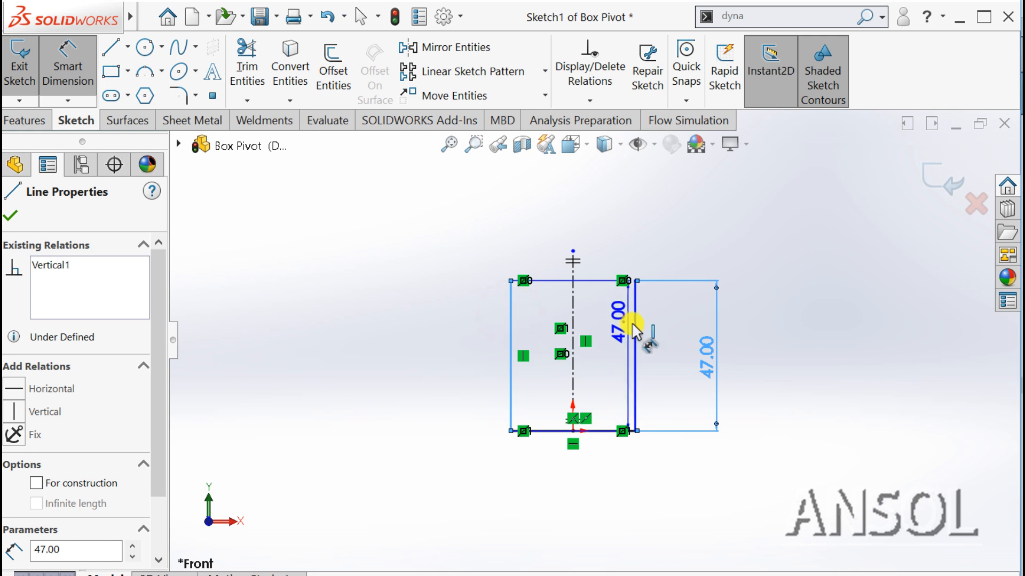
click(633, 325)
click(573, 210)
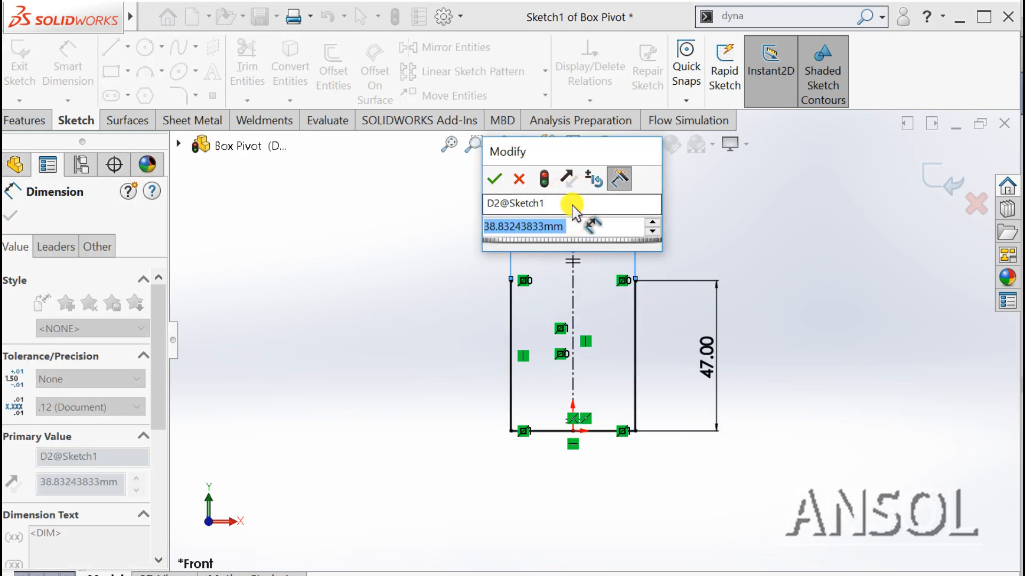
text(26)
key(Return)
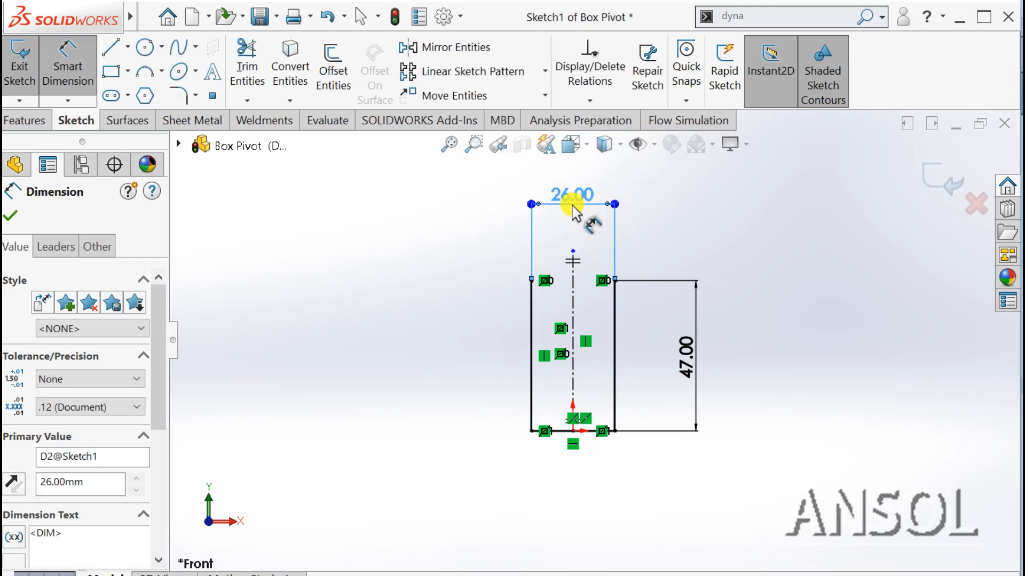
click(20, 217)
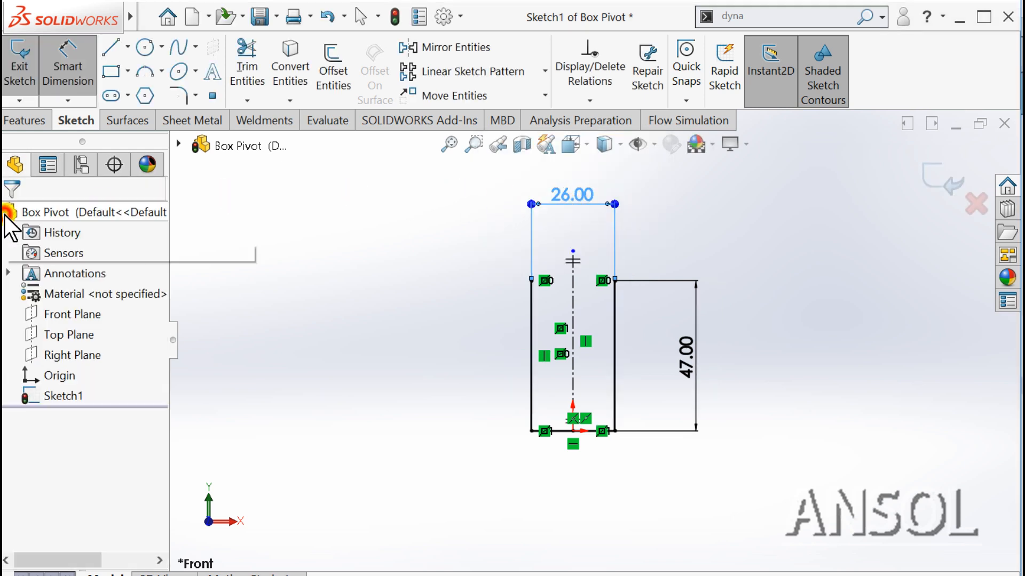
Step: Fillet both lower corners of the U profile with an 8 mm radius and exit the sketch
click(182, 95)
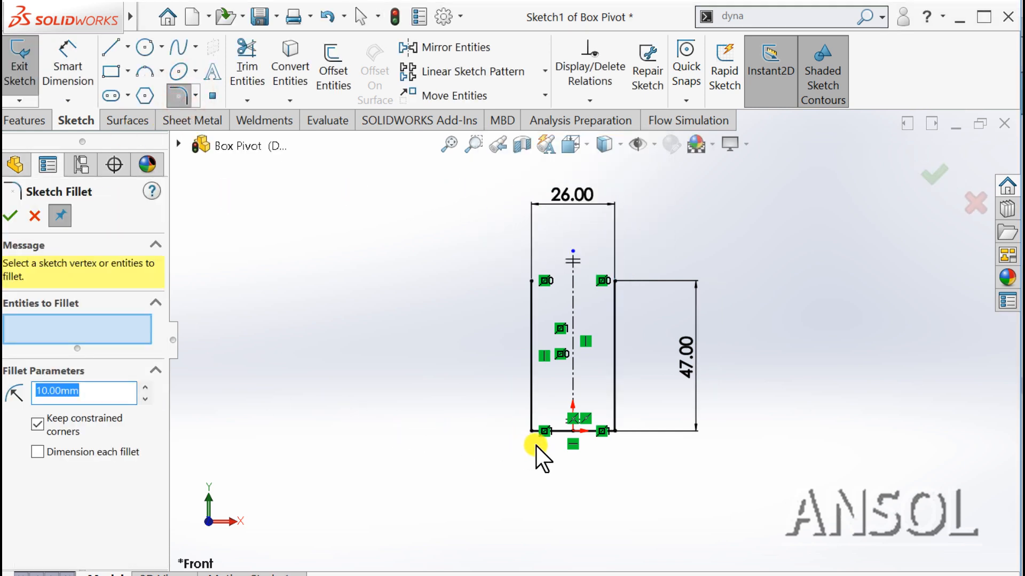
click(555, 431)
click(532, 398)
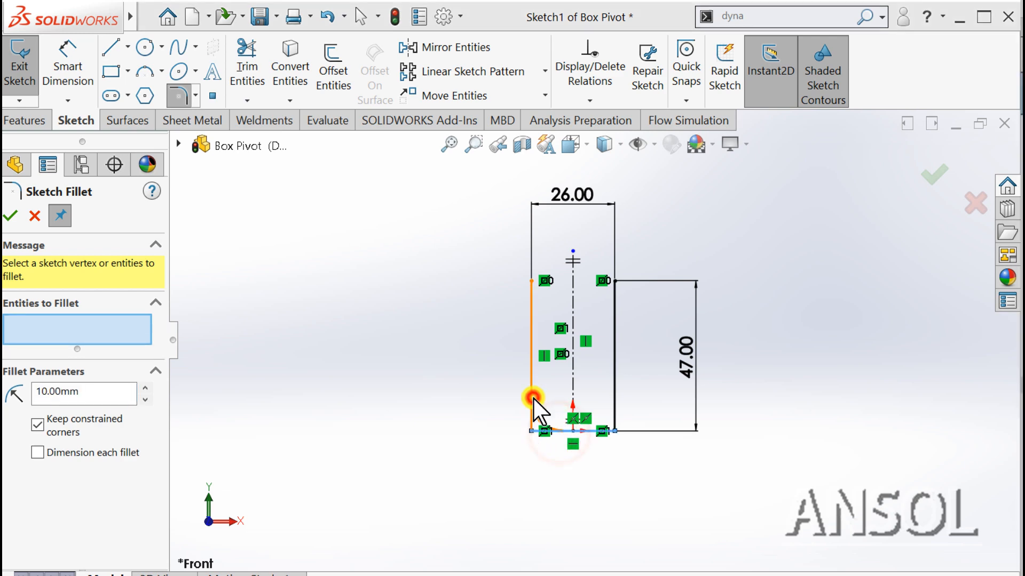
click(561, 388)
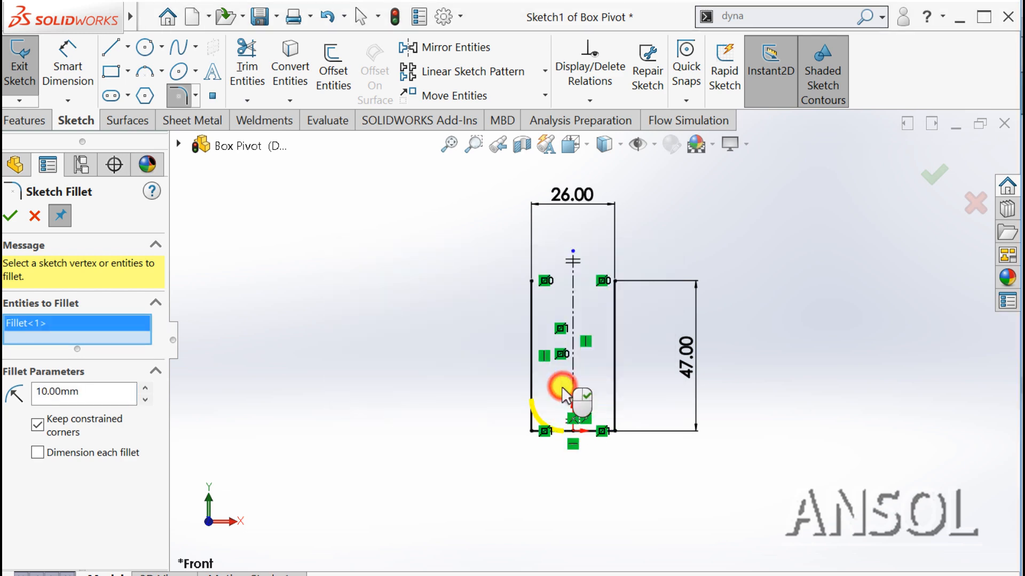
click(589, 430)
click(614, 397)
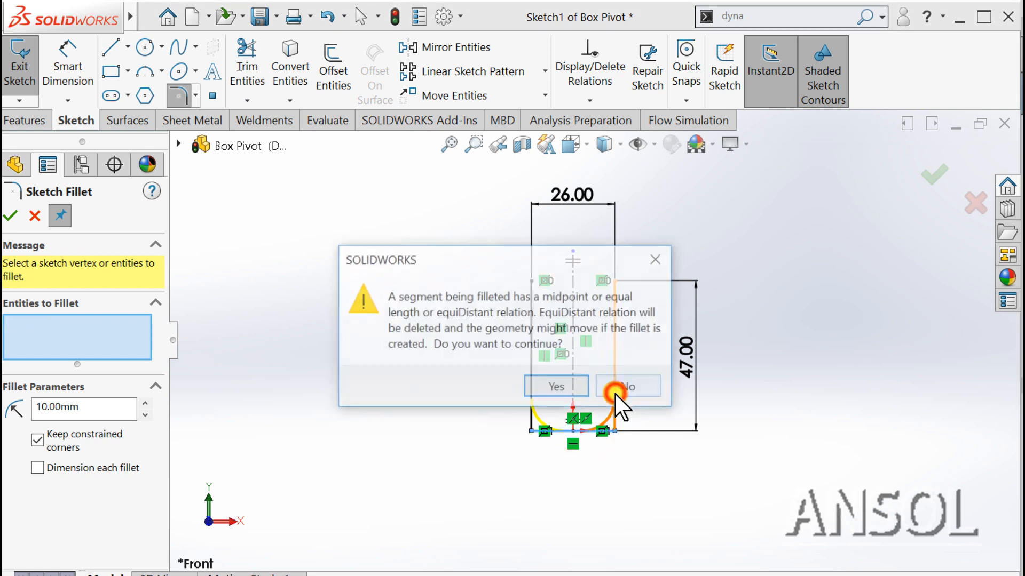
click(557, 388)
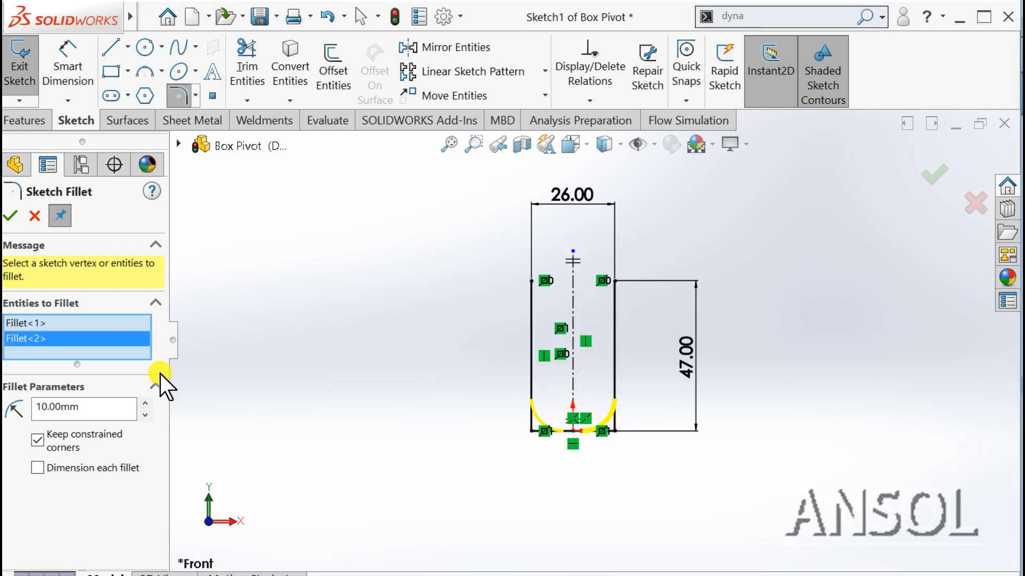
double_click(99, 407)
text(8)
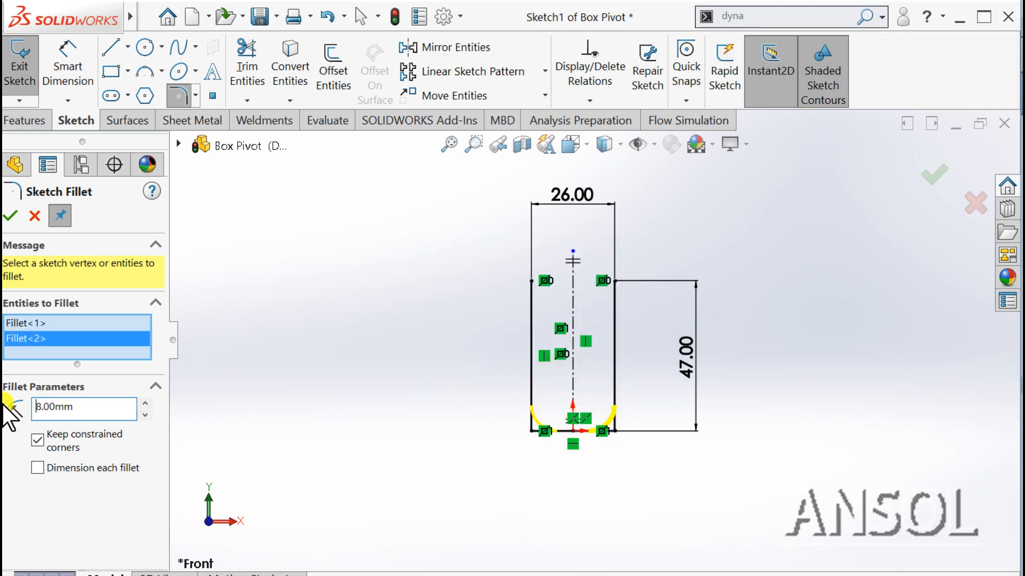
click(10, 216)
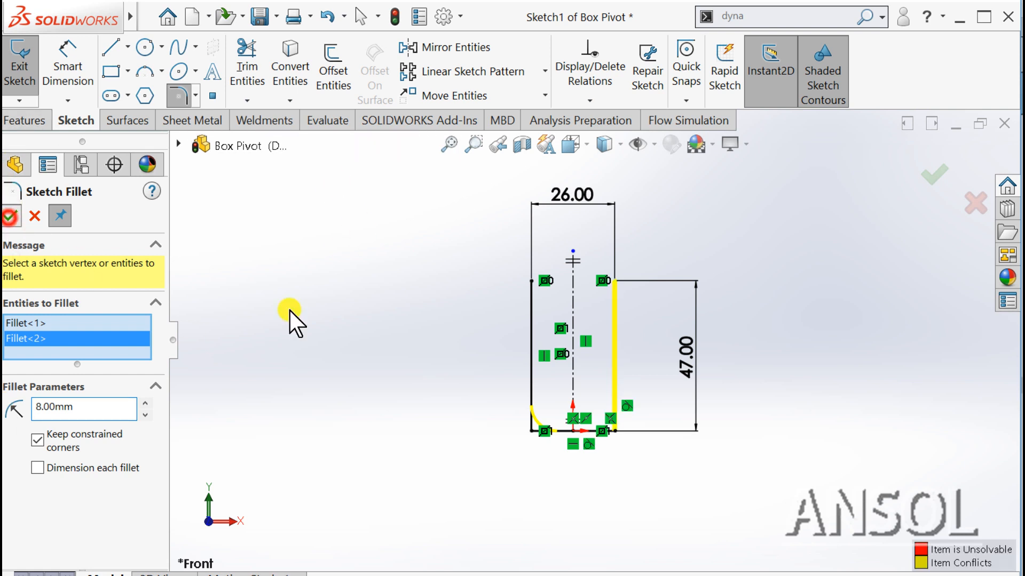
click(941, 177)
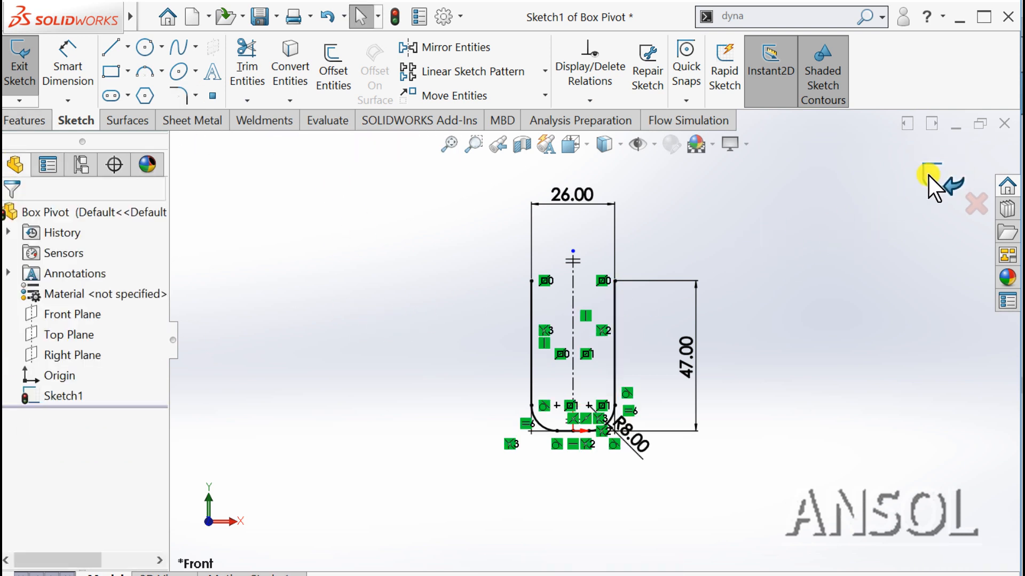
click(920, 176)
Step: Set up a boss extrusion of the U profile with a depth of 30 mm and the Mid Plane end condition
middle_drag(748, 258, 728, 328)
click(10, 123)
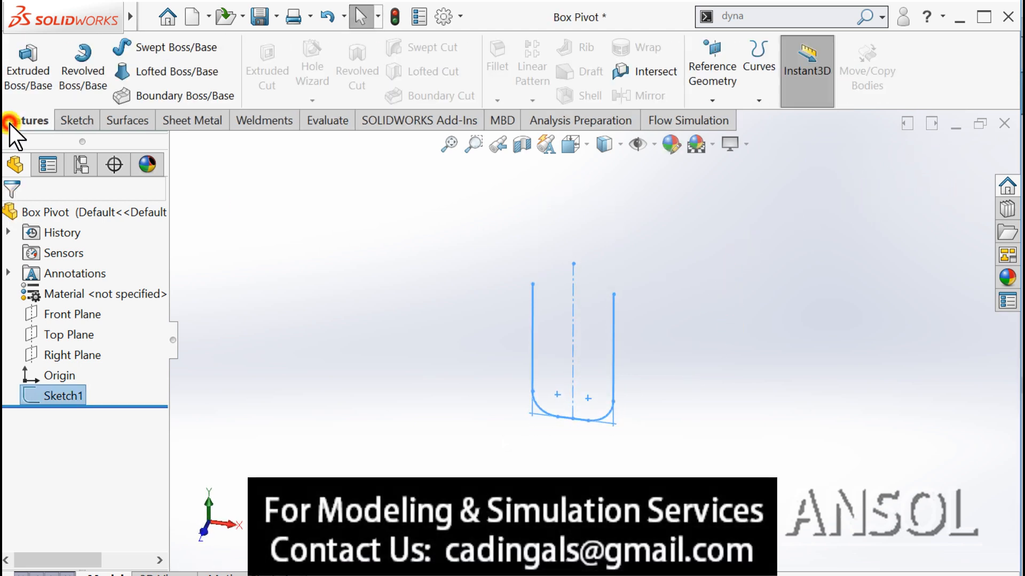
click(28, 63)
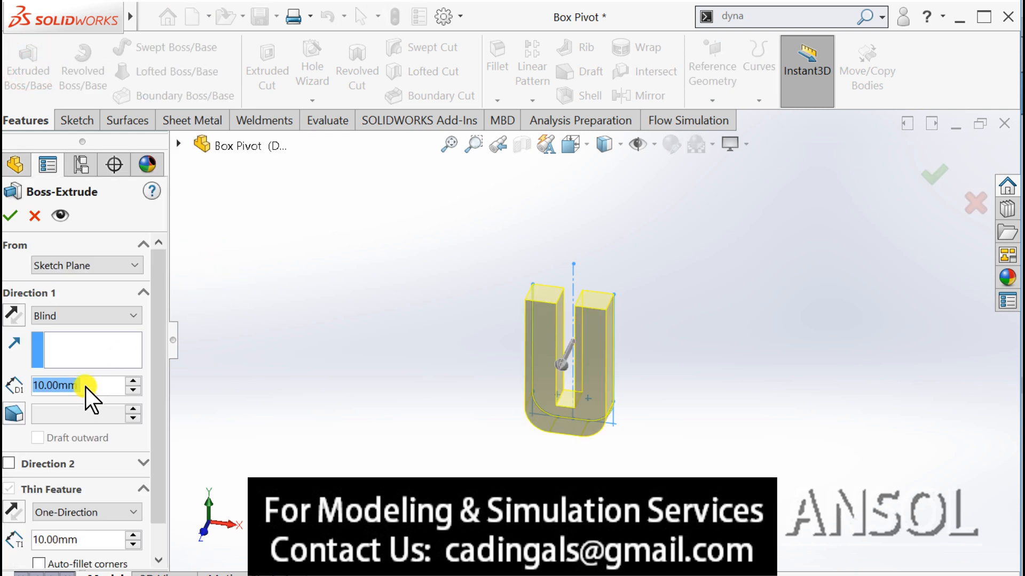
text(30)
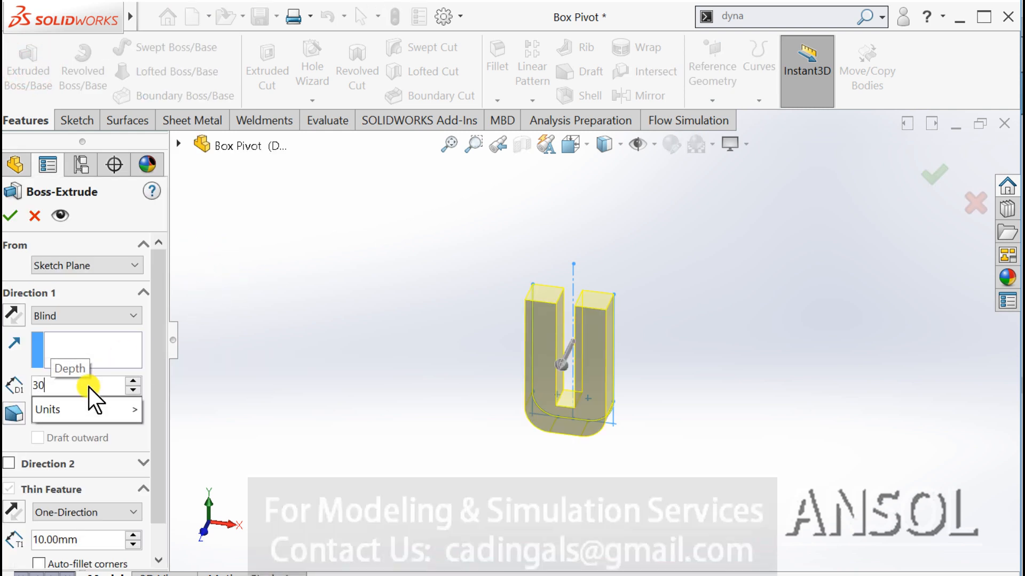
key(Return)
click(82, 315)
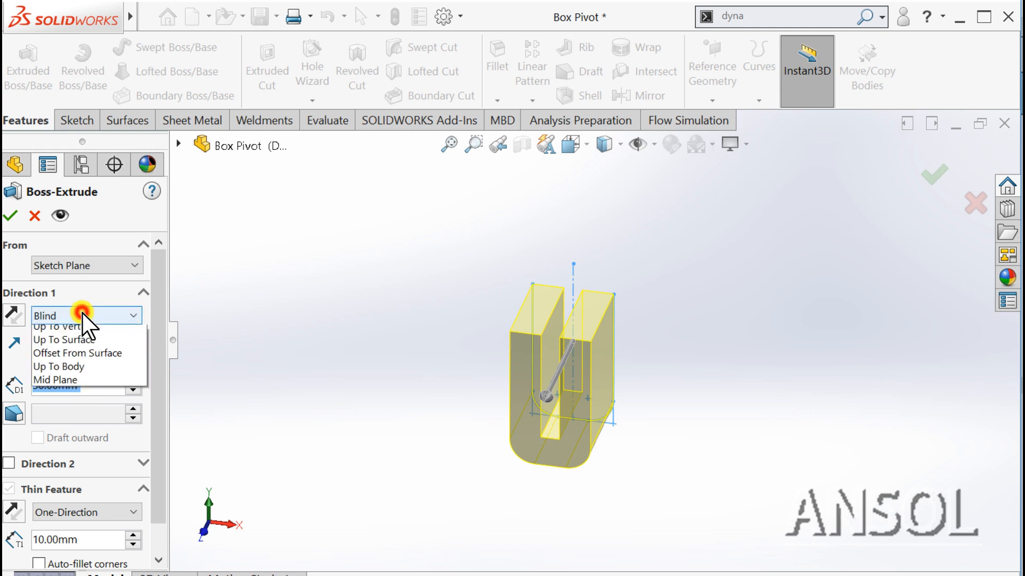
click(44, 401)
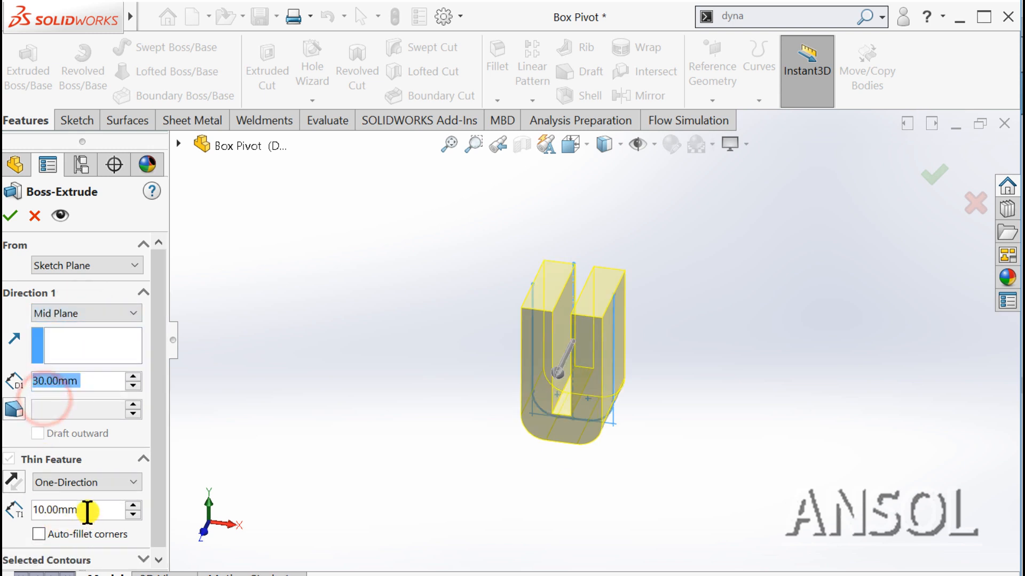
Step: Set the extrusion's thin feature thickness to 5 mm
double_click(53, 510)
text(5)
key(Return)
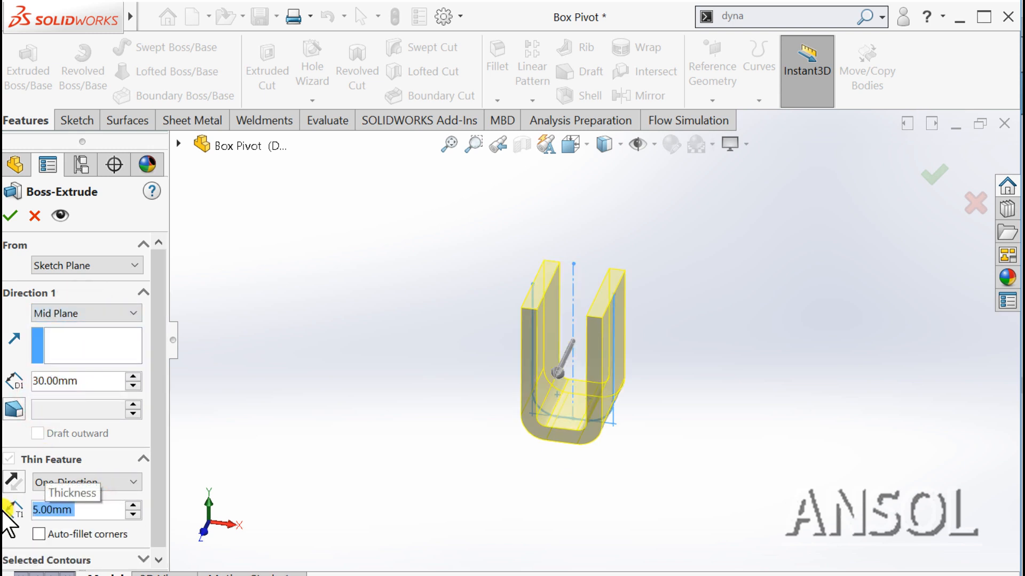
Step: Try the reversed thickness direction for the thin wall and switch back to the original side
middle_drag(240, 441, 260, 375)
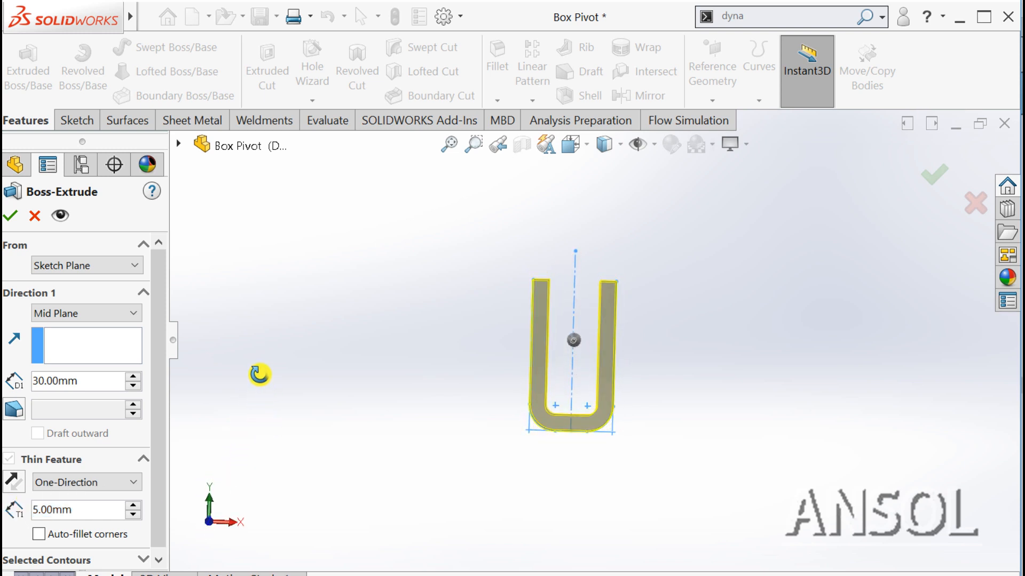
middle_drag(447, 367, 437, 398)
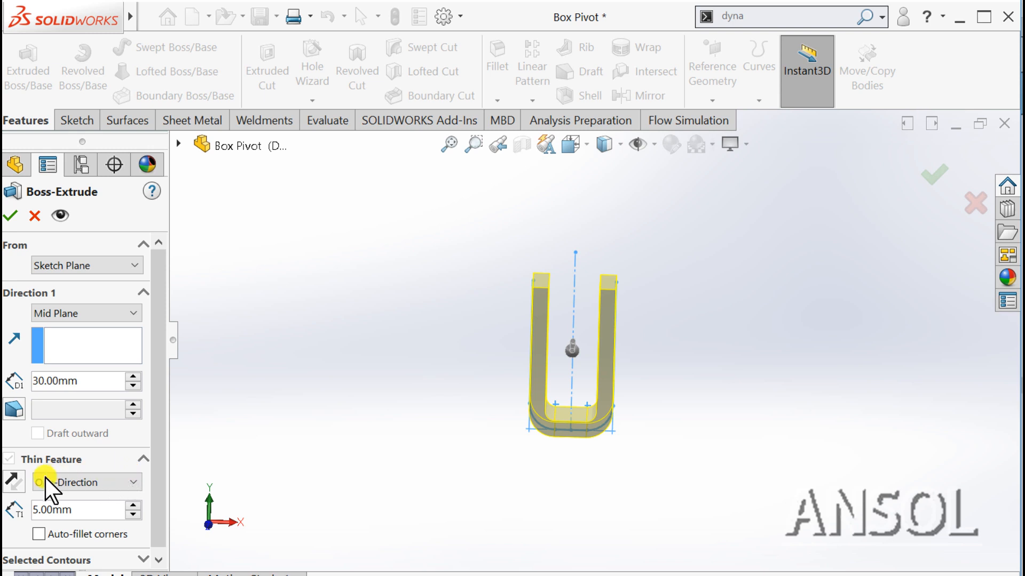
click(13, 481)
click(13, 482)
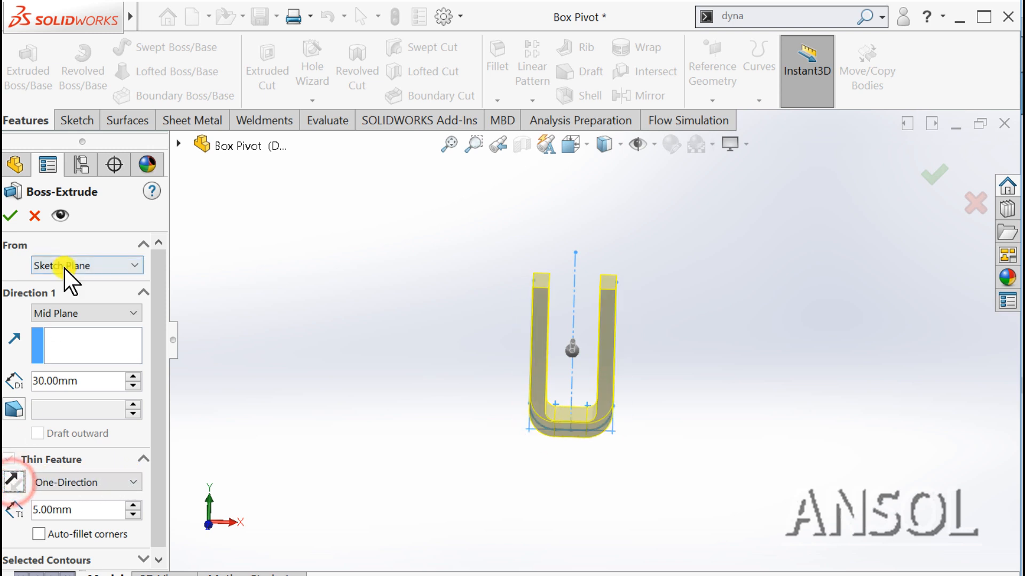
Step: Accept the mid-plane thin-walled extrusion of the U profile
click(11, 216)
middle_drag(354, 341, 453, 402)
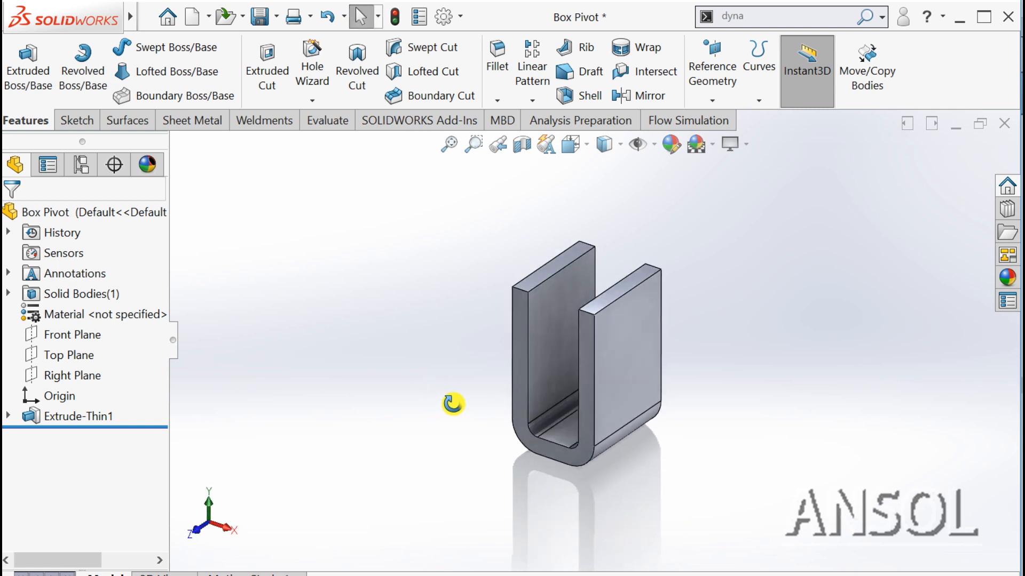
Step: Fillet the four short end edges at the tops of the U body's two arms with an 8 mm radius
click(499, 60)
click(521, 289)
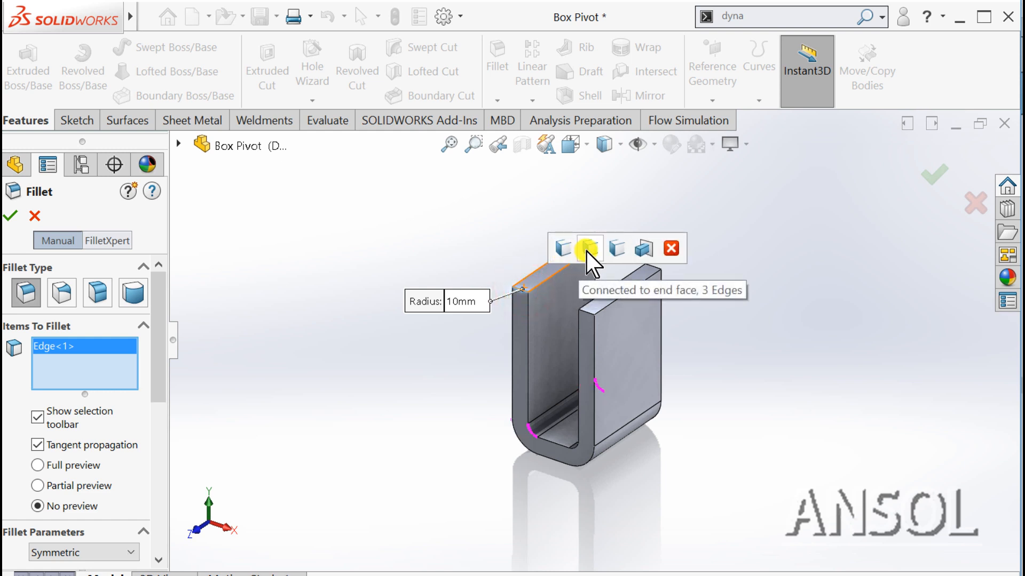
click(619, 248)
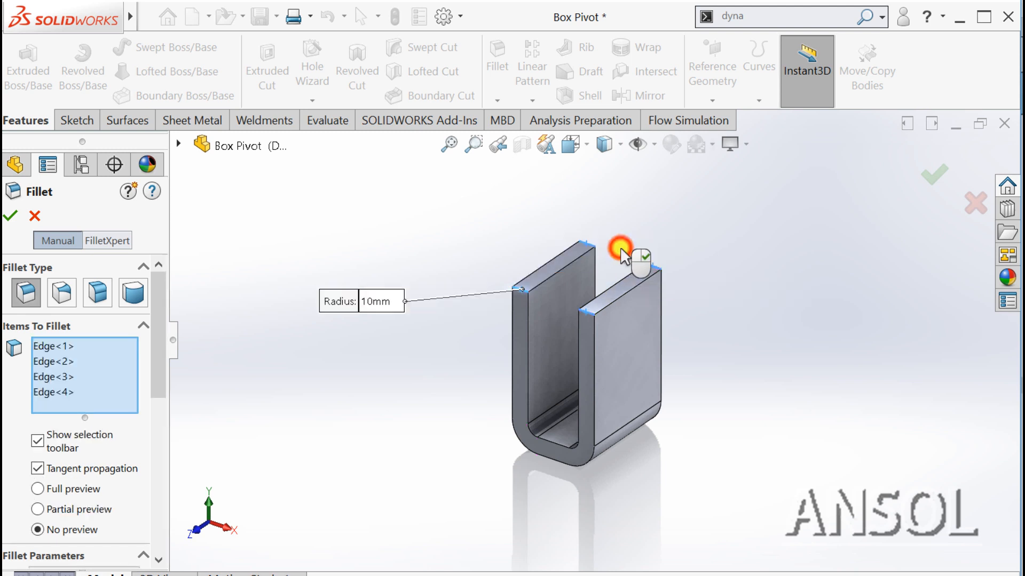
drag(162, 374, 155, 442)
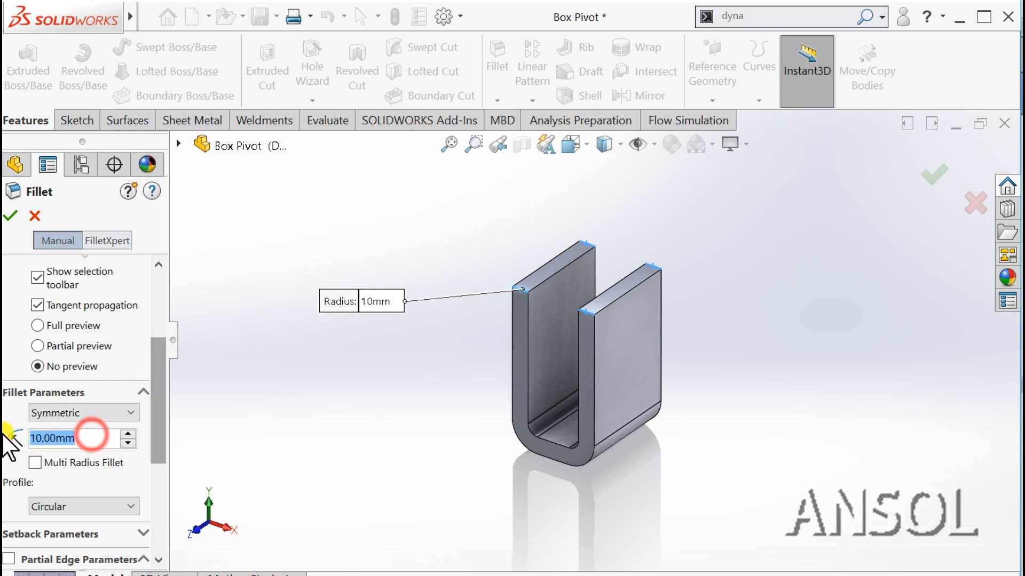
text(8)
key(Return)
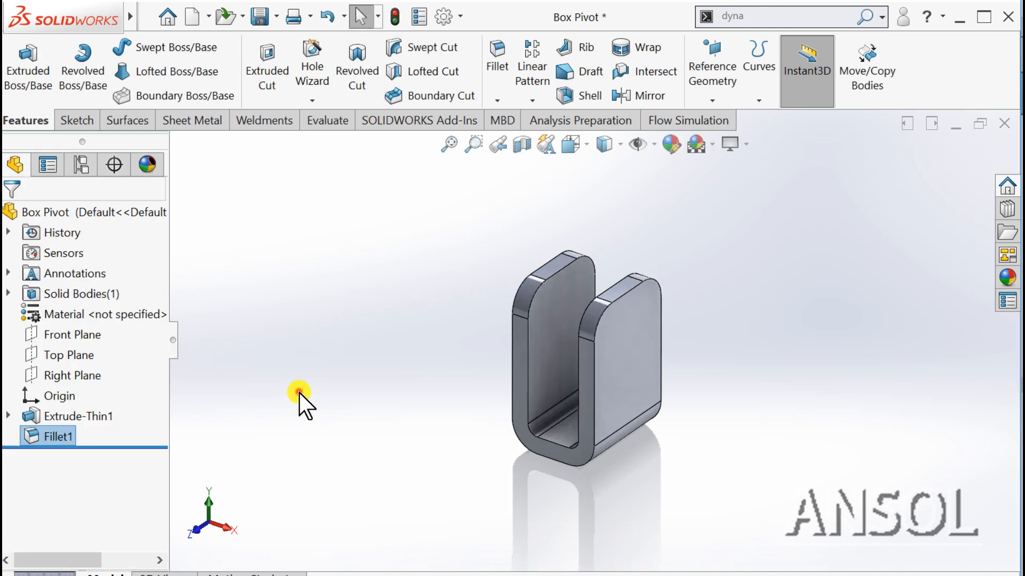
Step: Start a new sketch on the Front Plane
middle_drag(299, 394, 304, 354)
click(40, 337)
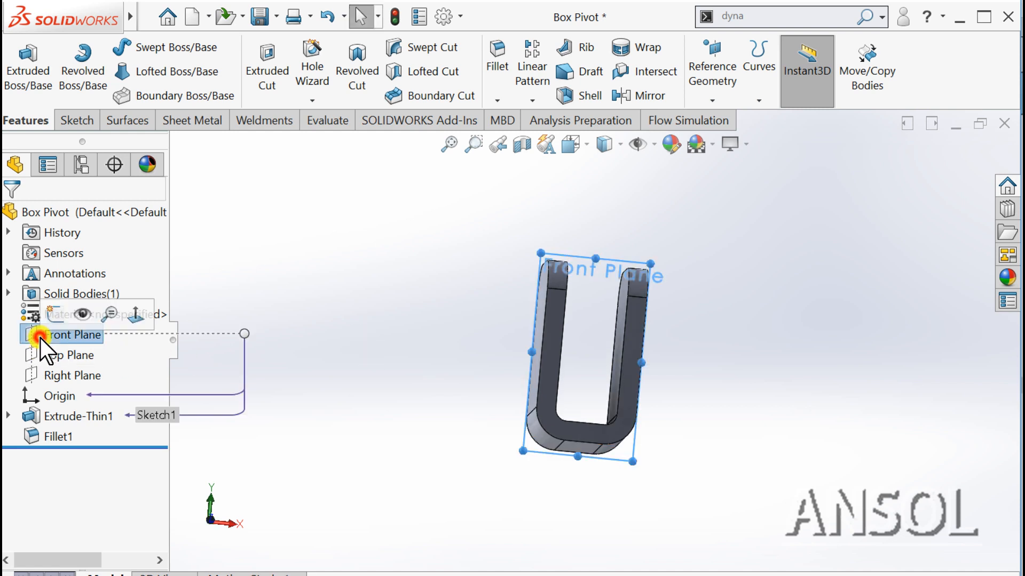
click(53, 313)
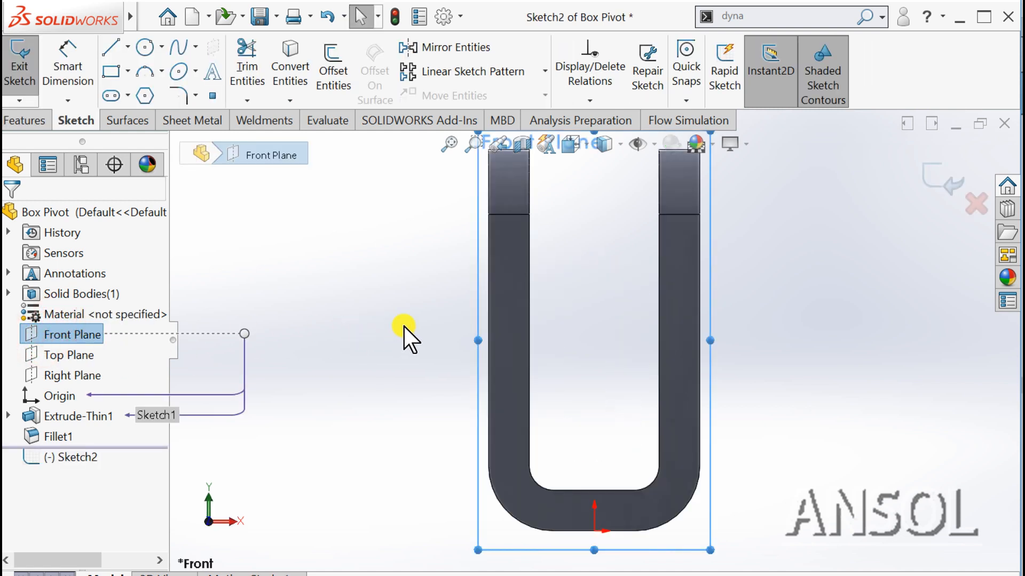
click(407, 314)
scroll(614, 483, down, 2)
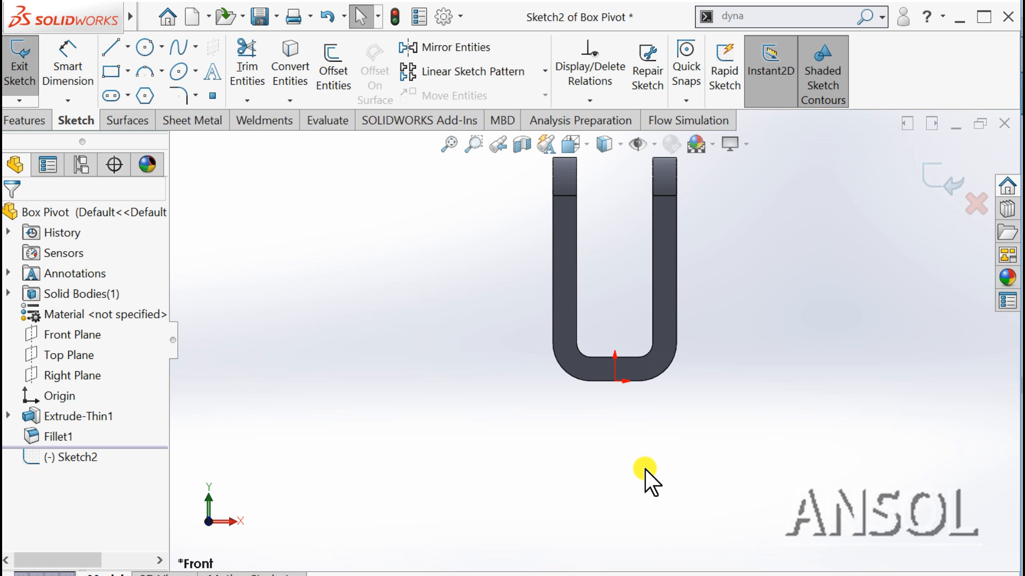
Step: Sketch a horizontal centerpoint straight slot just below the U body, about 48.5 mm between arc centres with an end radius of about 4.7 mm
click(127, 96)
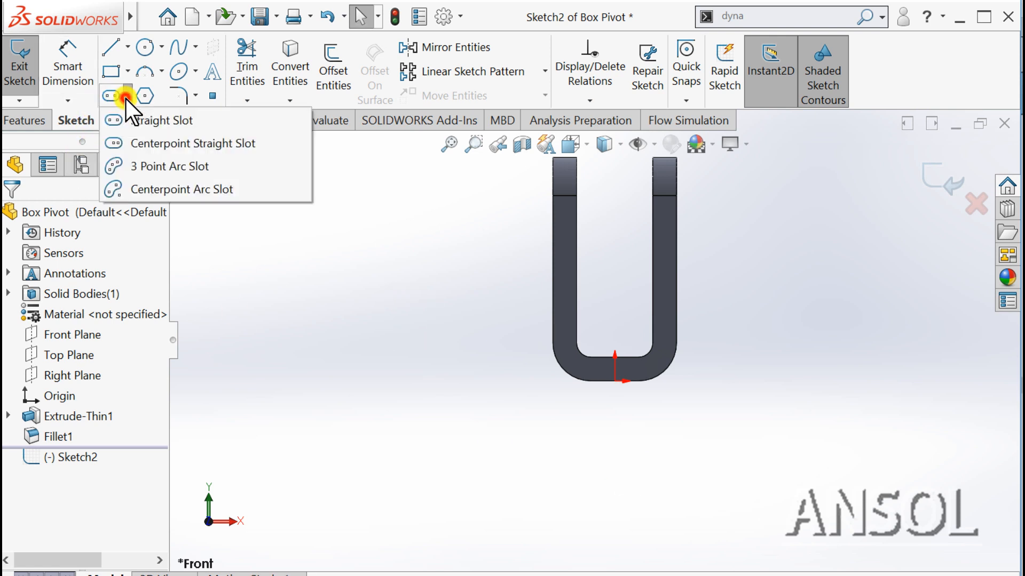
click(117, 152)
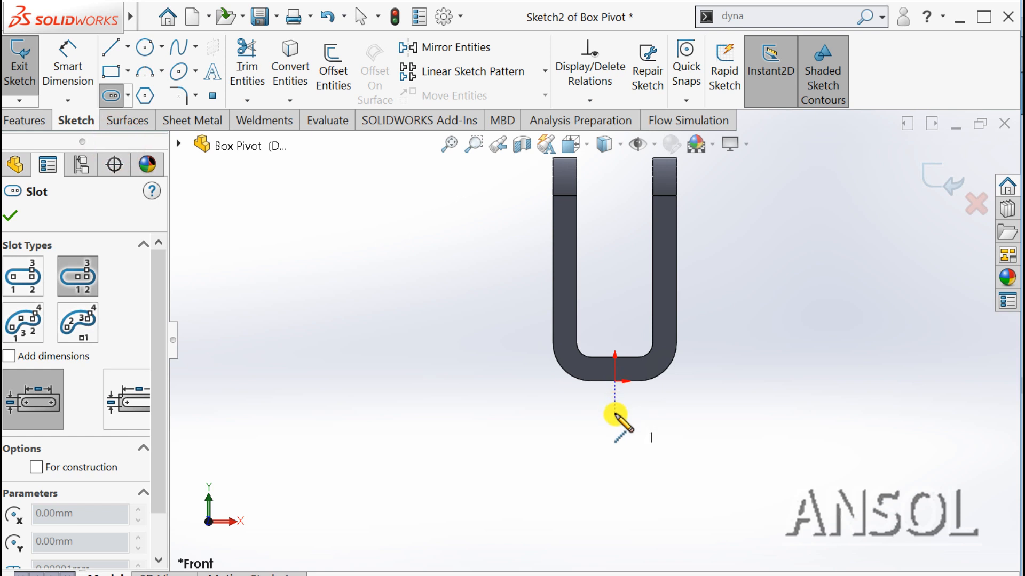
click(615, 414)
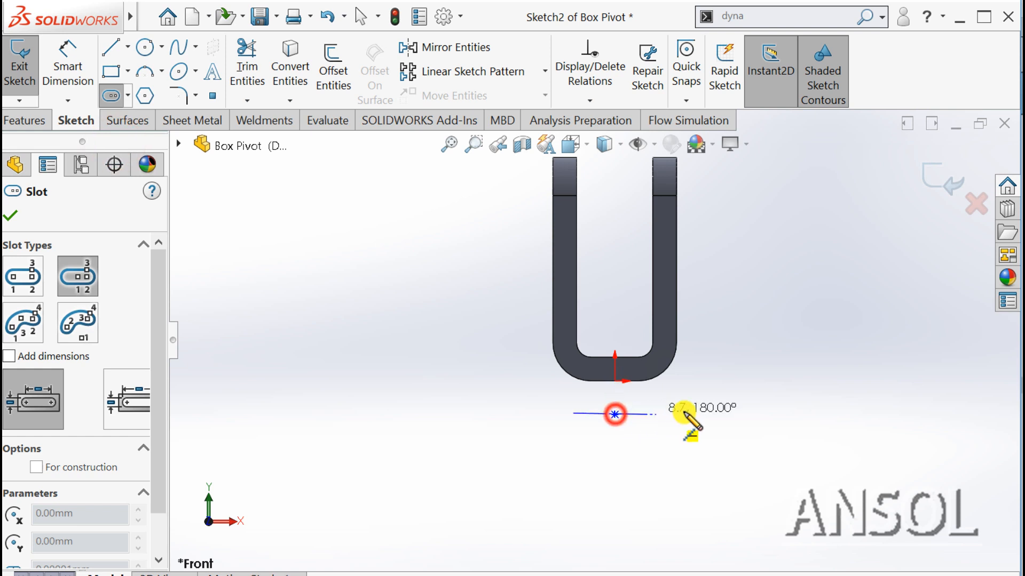
click(730, 415)
click(732, 392)
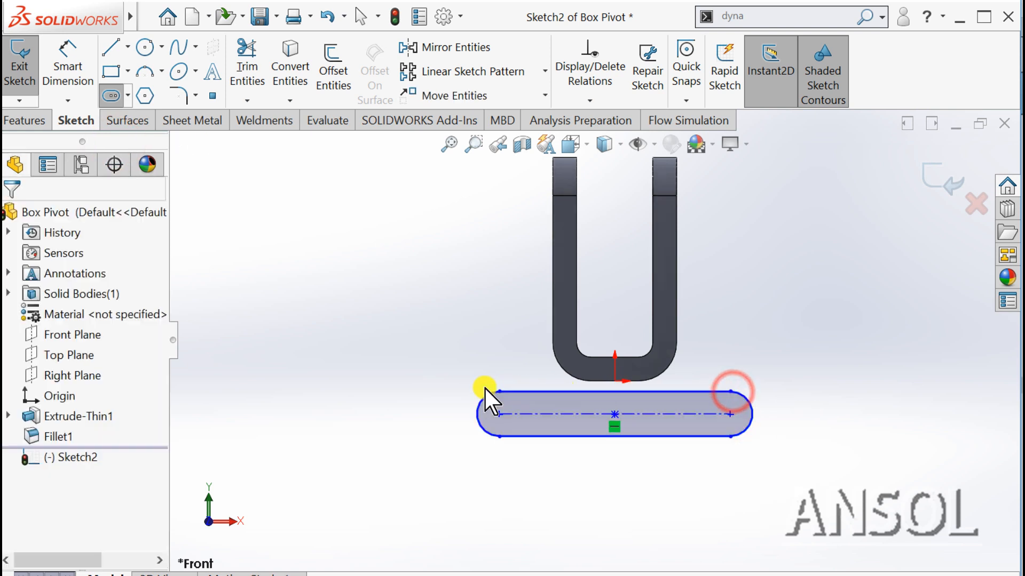
Step: Make the slot's upper line collinear with the bottom edge of the U body
scroll(623, 384, down, 5)
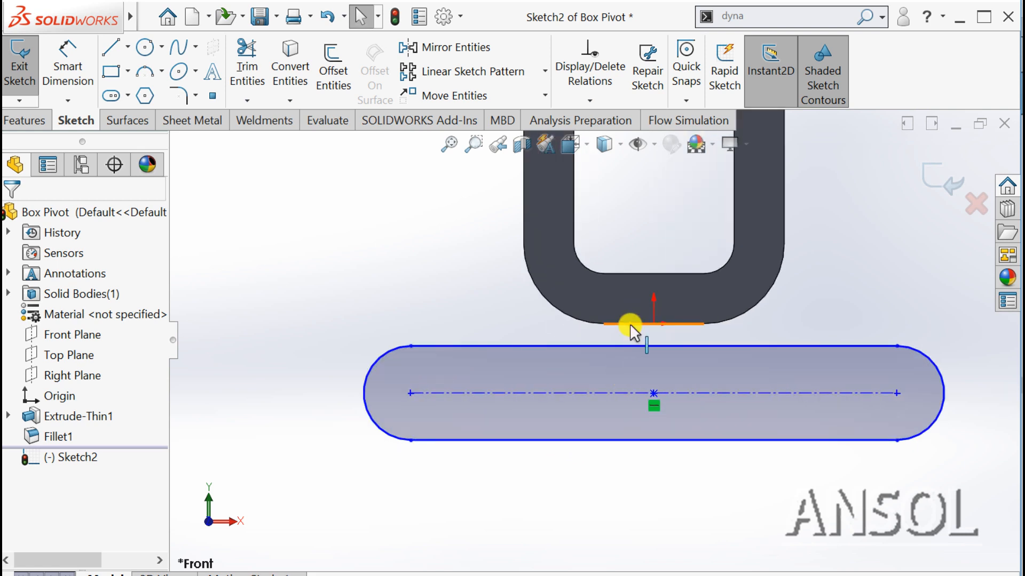
ctrl+click(621, 345)
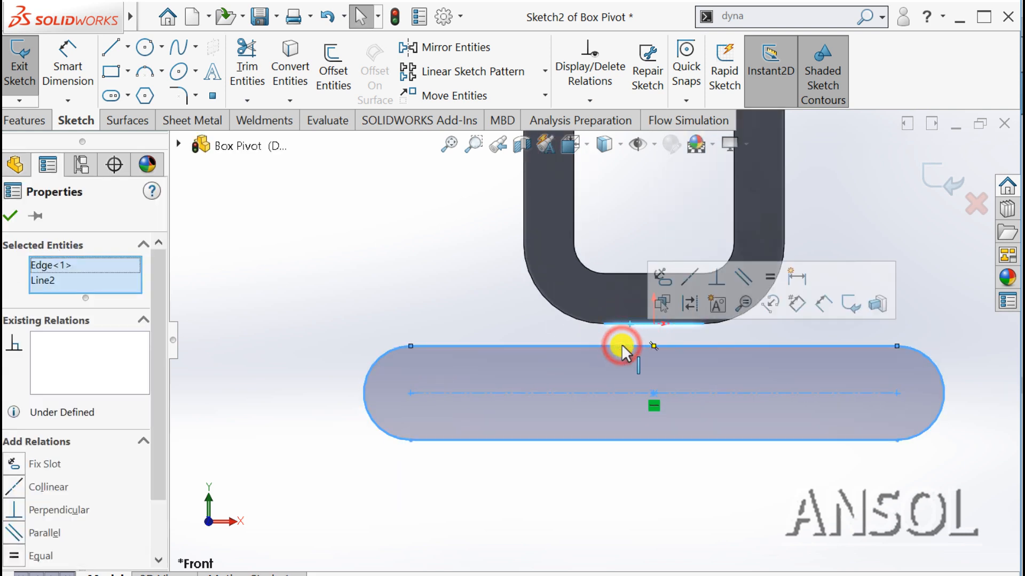
click(691, 277)
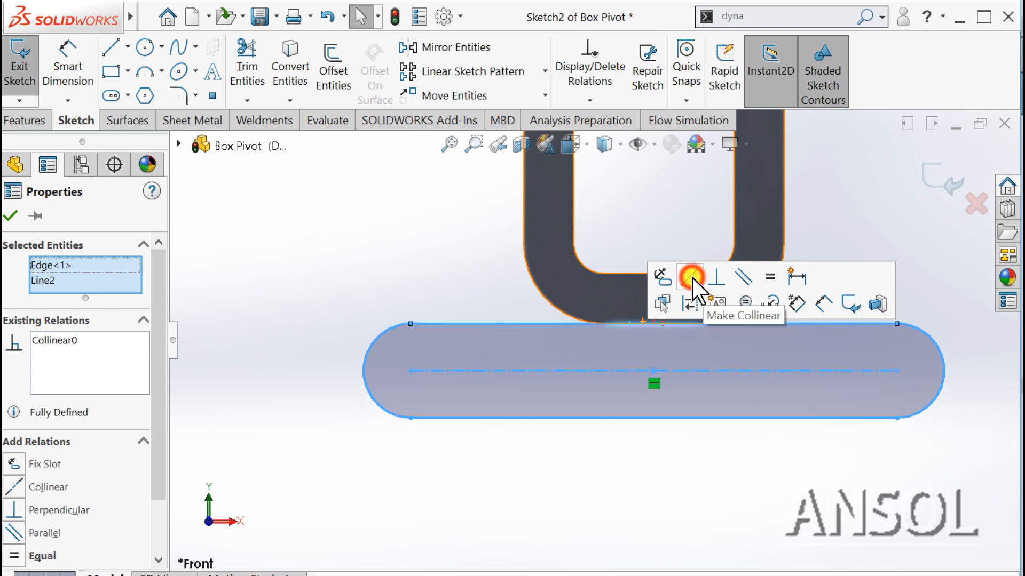
click(12, 216)
Step: Dimension the slot's centre-to-centre length as 50 mm
key(z)
click(67, 61)
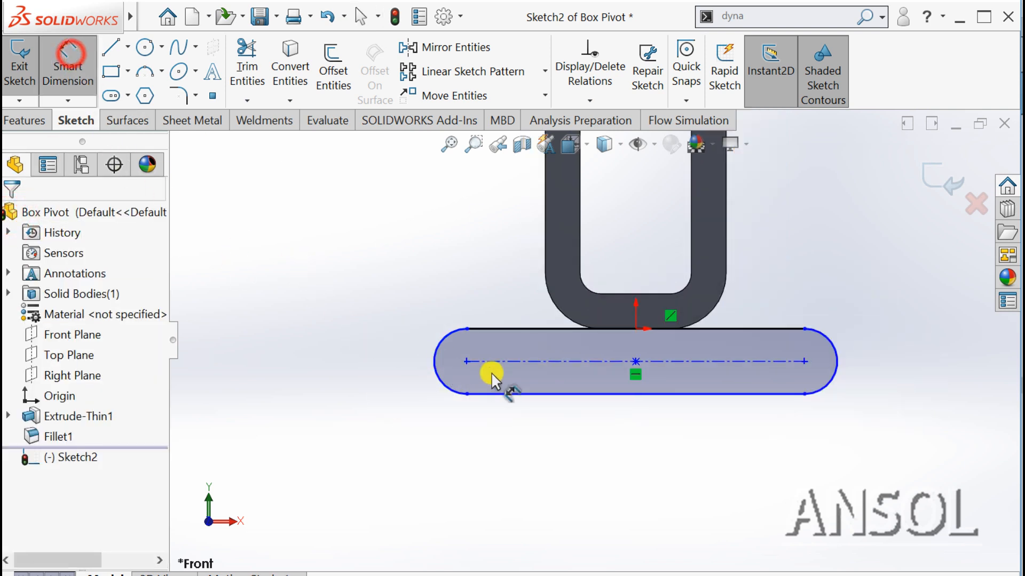
click(556, 359)
click(575, 456)
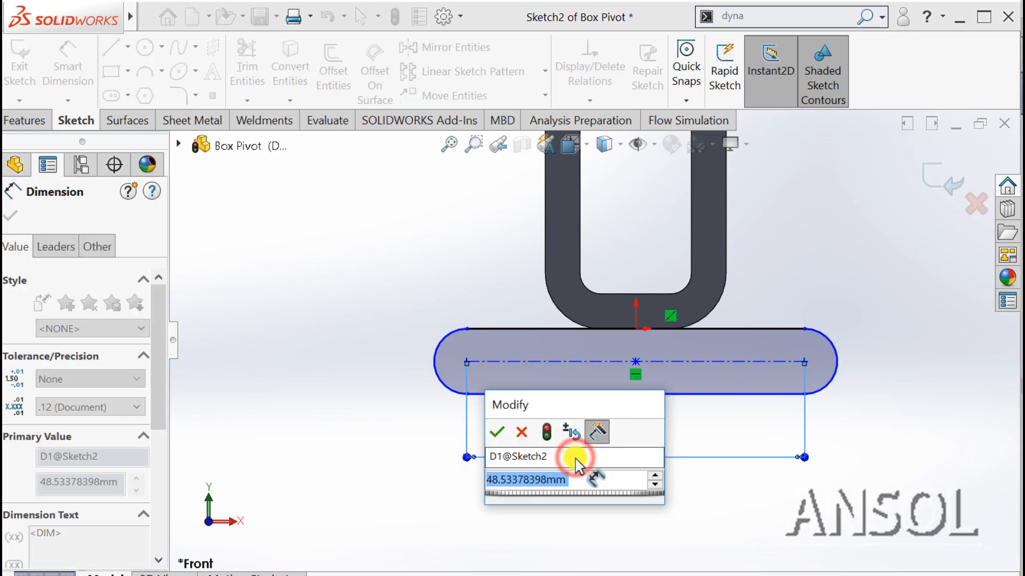
text(50)
key(Return)
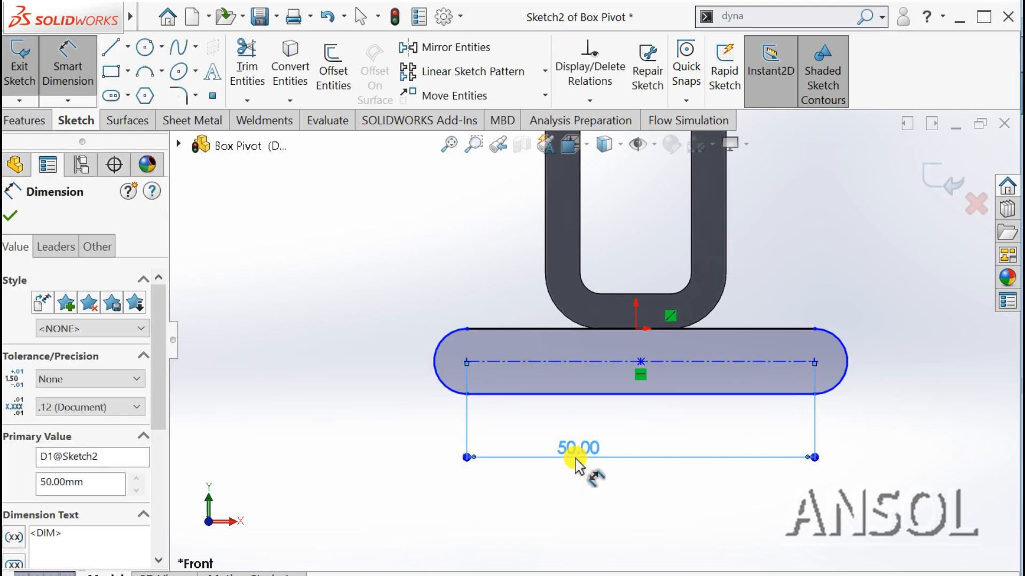
Step: Dimension the slot's end radius as 10 mm and leave the dimension command
click(438, 382)
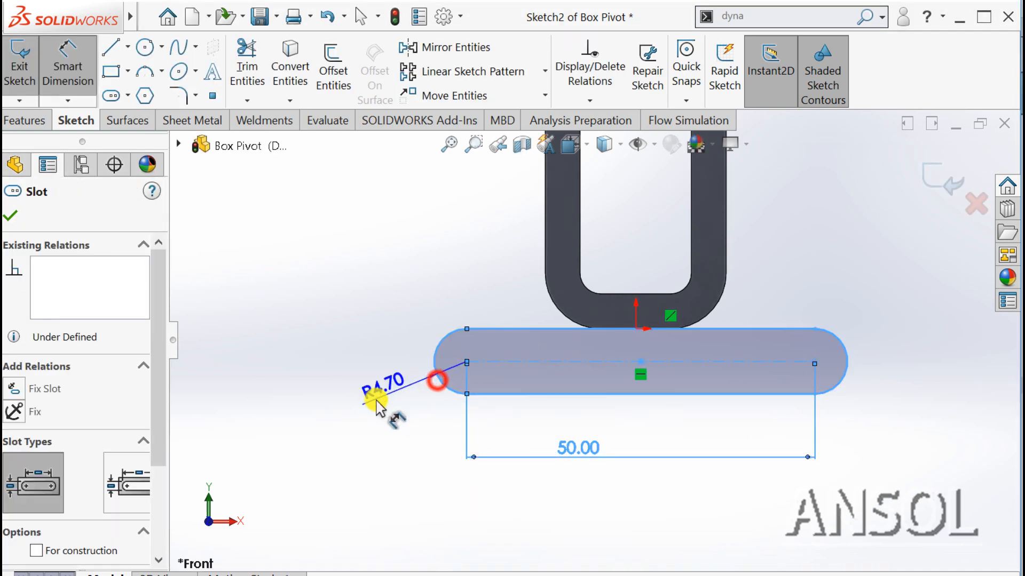
click(366, 411)
text(10)
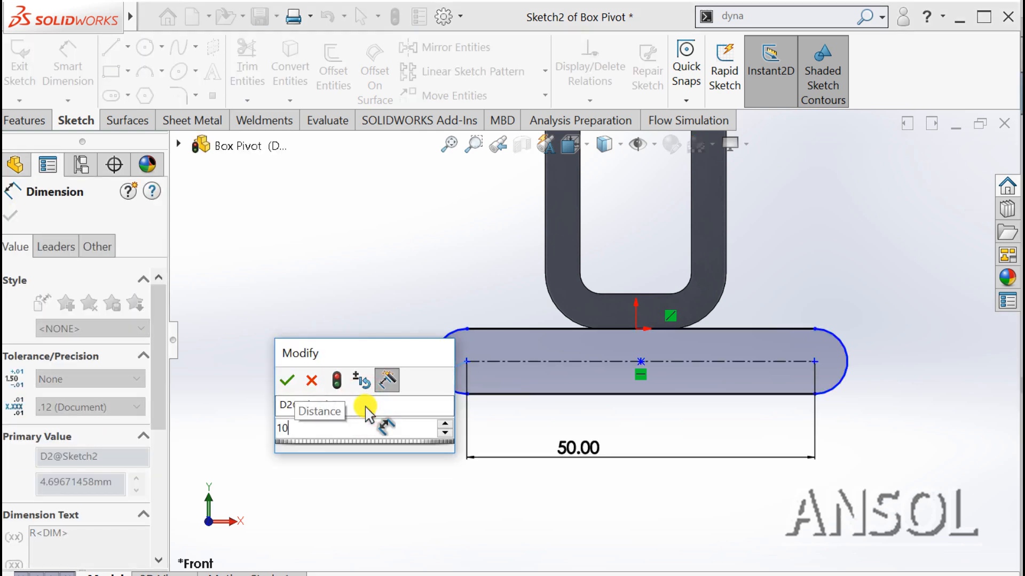
key(Return)
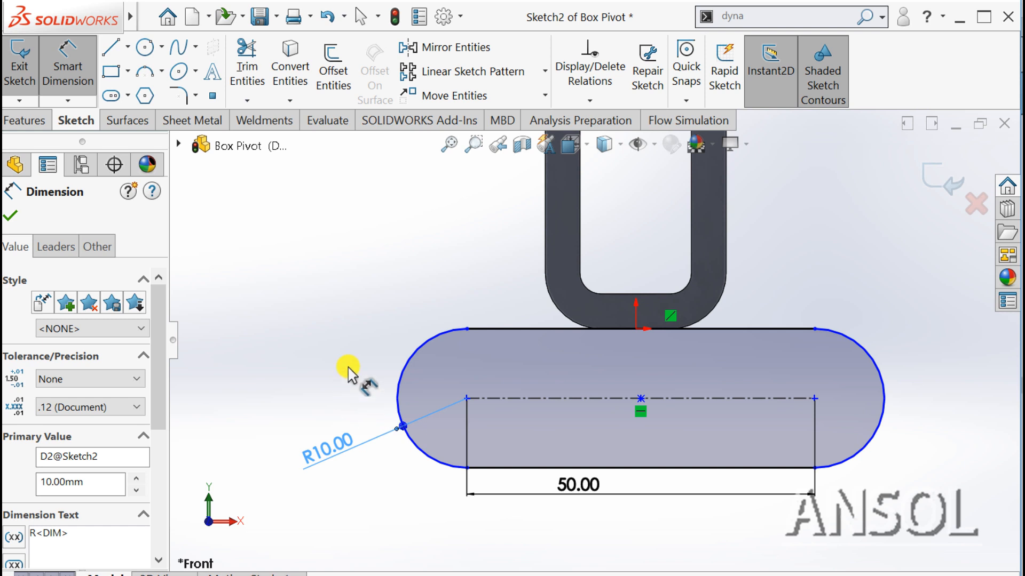
key(f)
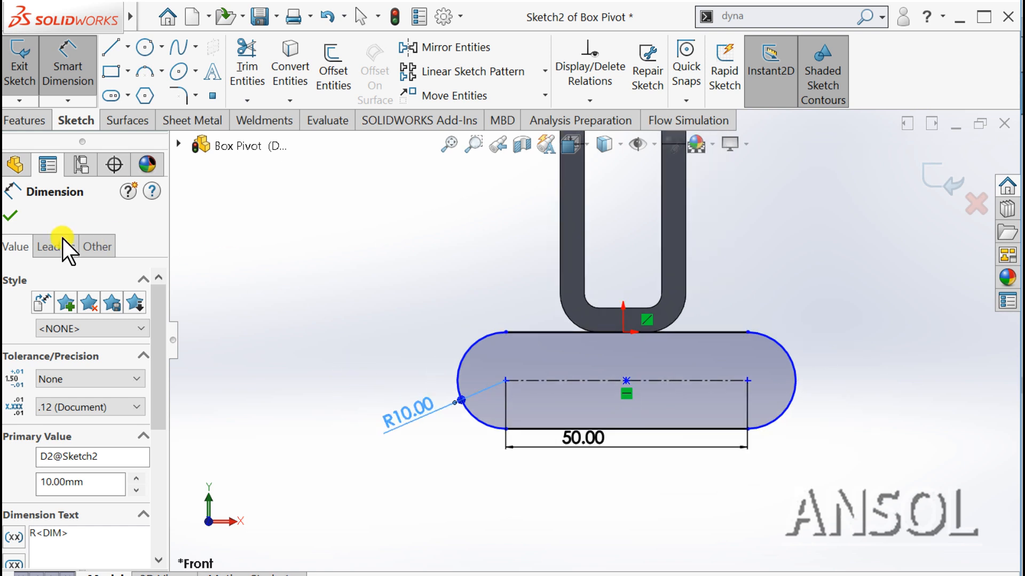
click(10, 216)
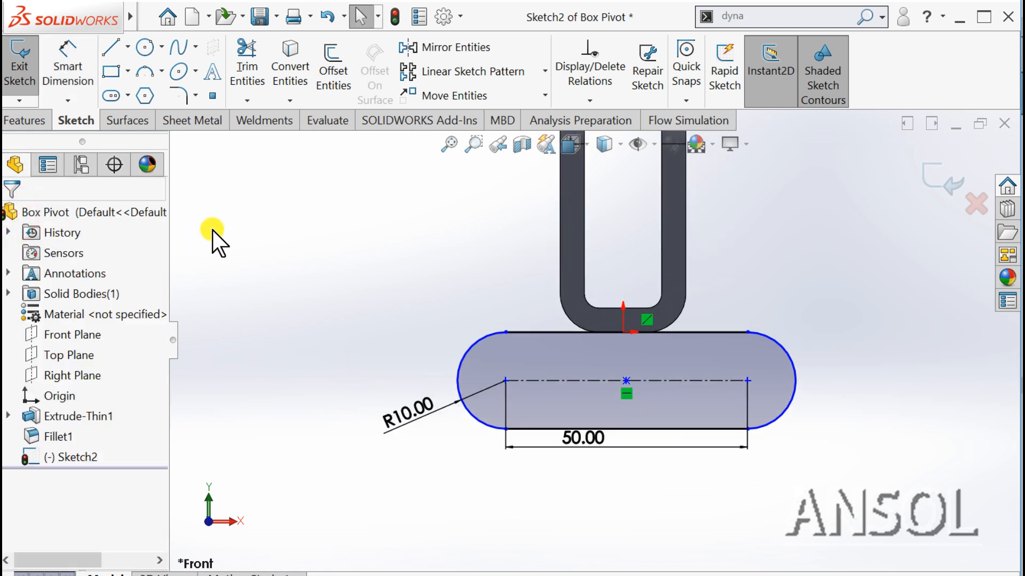
Step: Add a vertical relation between the origin and the slot's centre point, and change the slot's end radius to 8 mm
click(624, 331)
ctrl+click(626, 381)
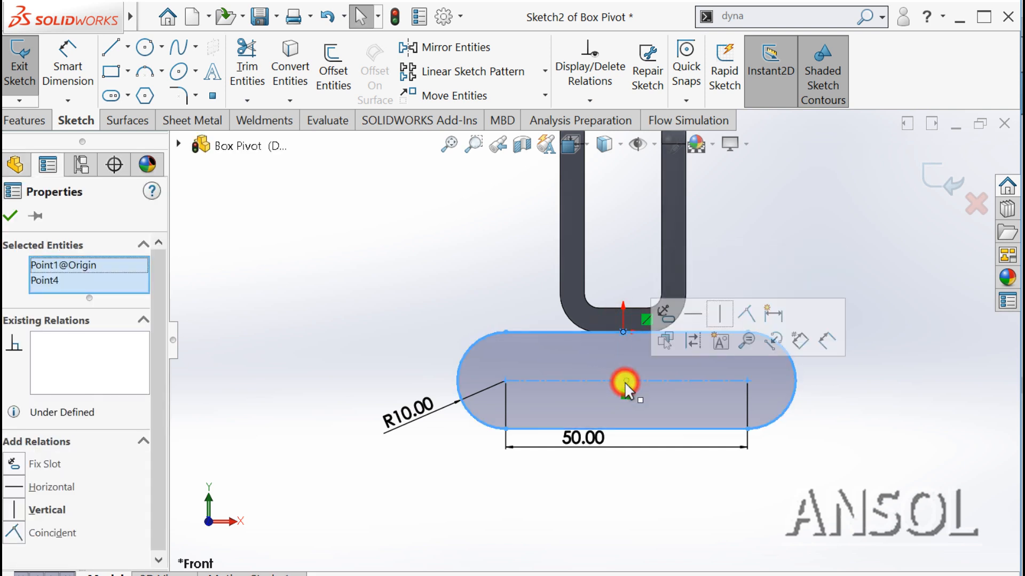
click(720, 318)
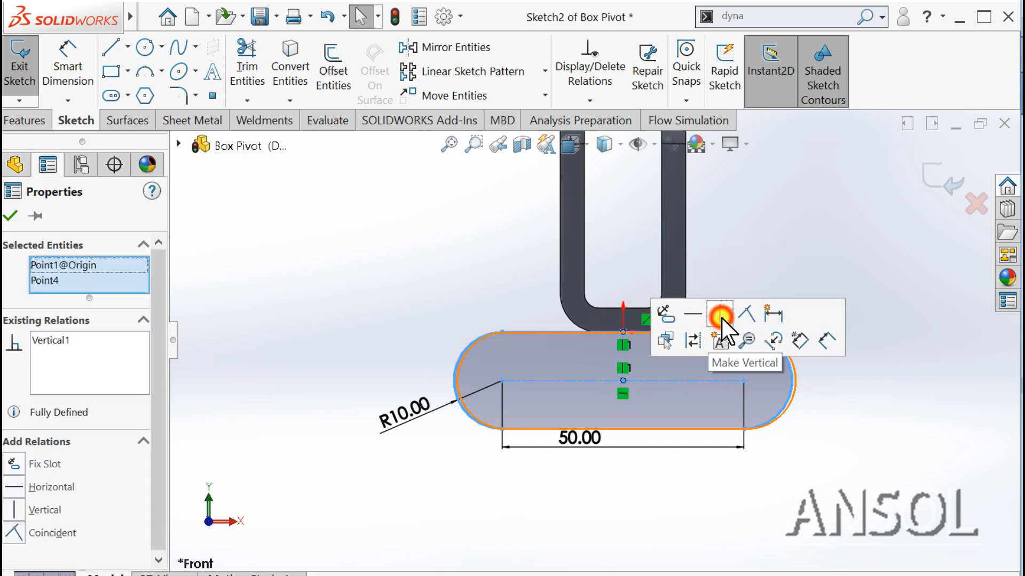
click(11, 215)
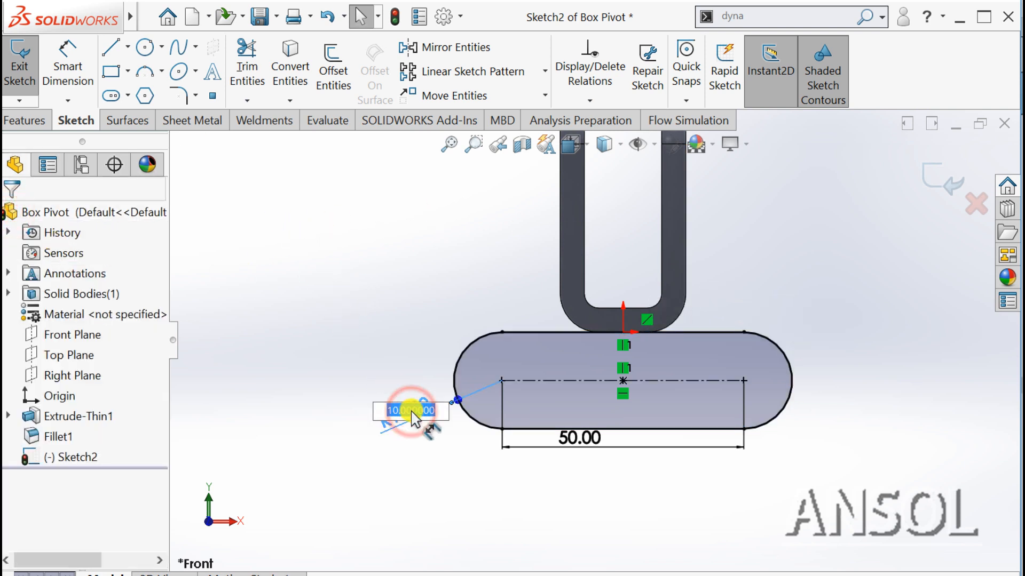
key(Return)
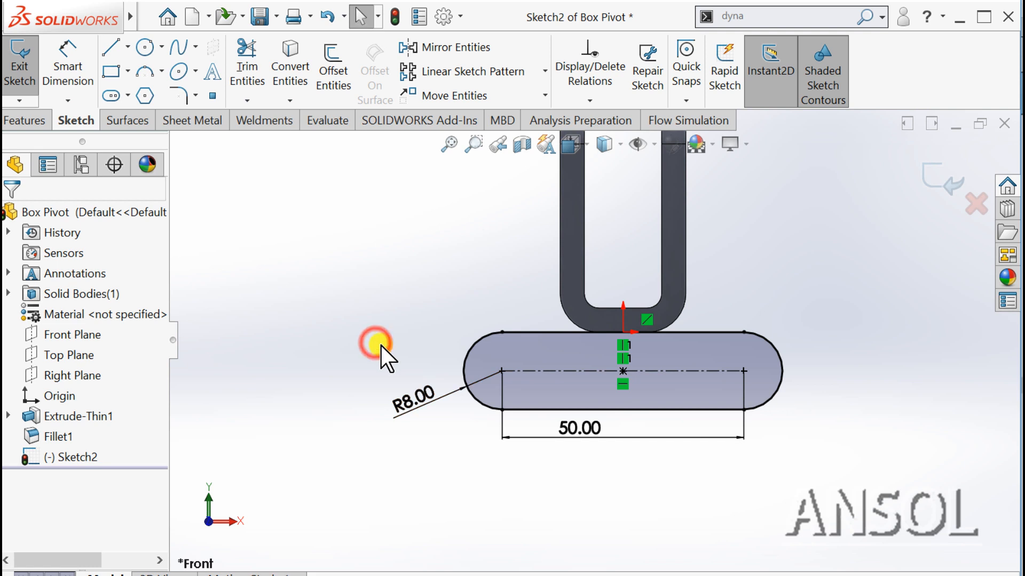
Step: Draw a circle on each of the slot's two arc centres, the left one about 4.5 mm in radius
click(145, 46)
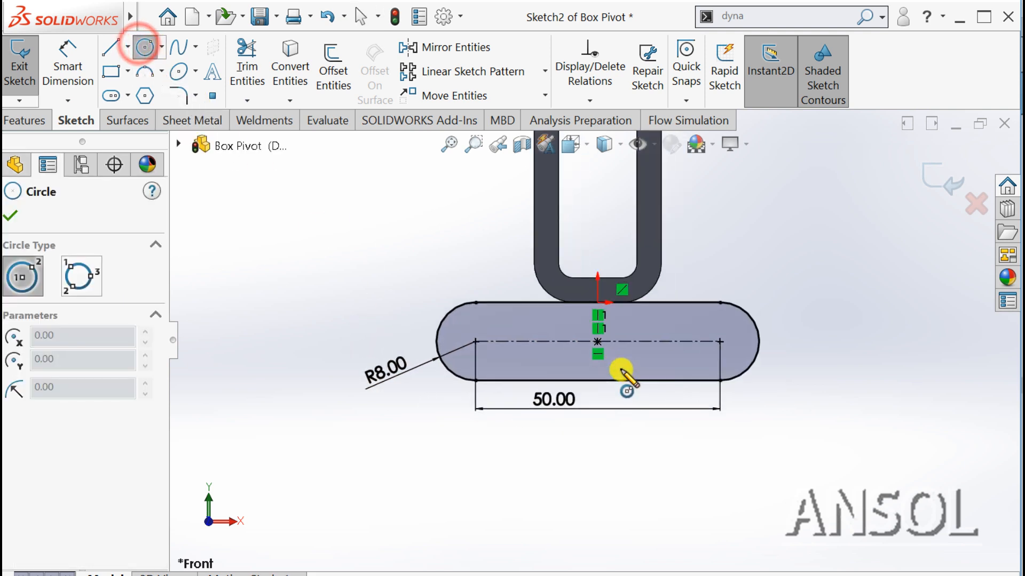
click(475, 341)
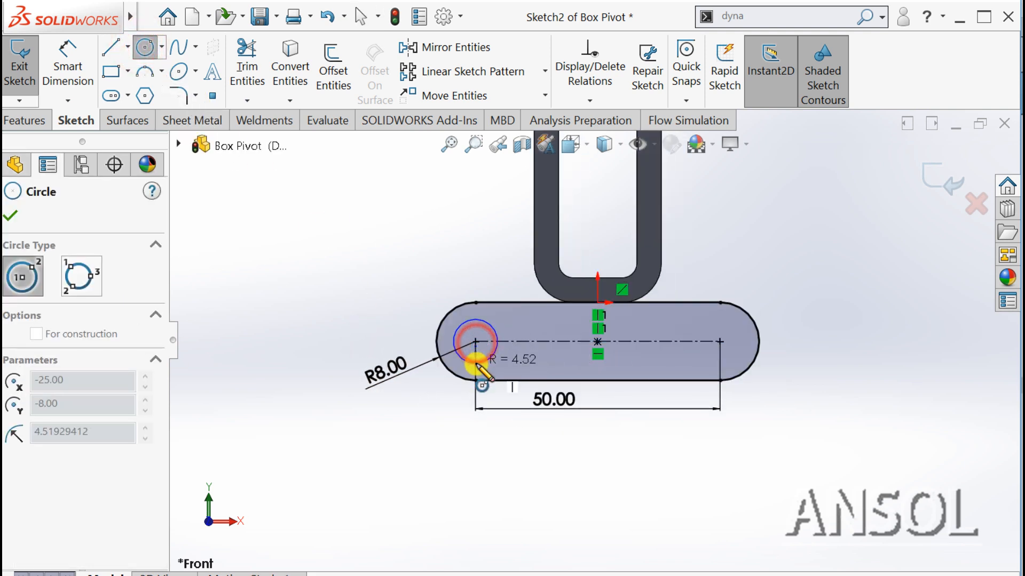
click(477, 367)
click(719, 341)
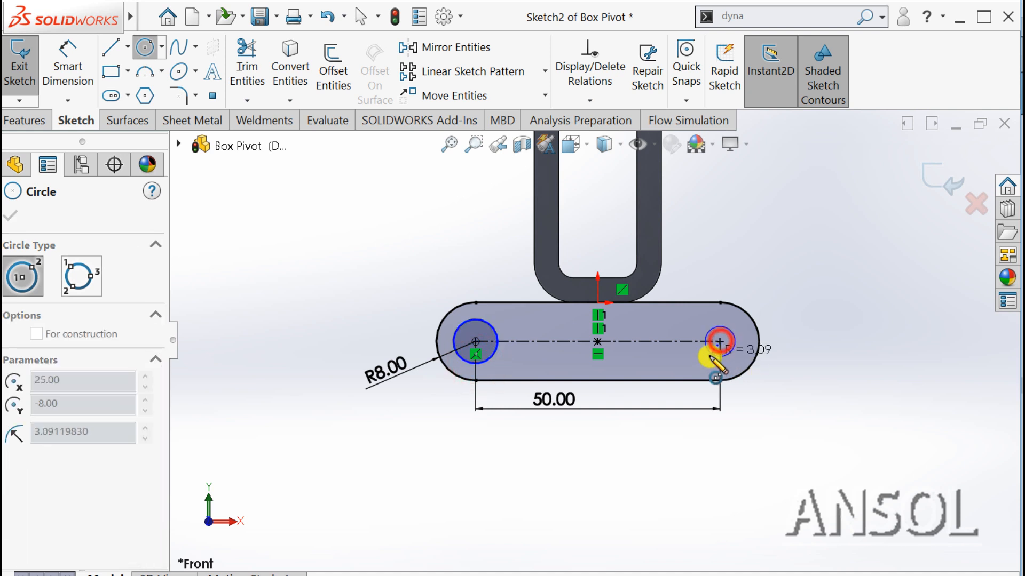
click(705, 357)
key(Escape)
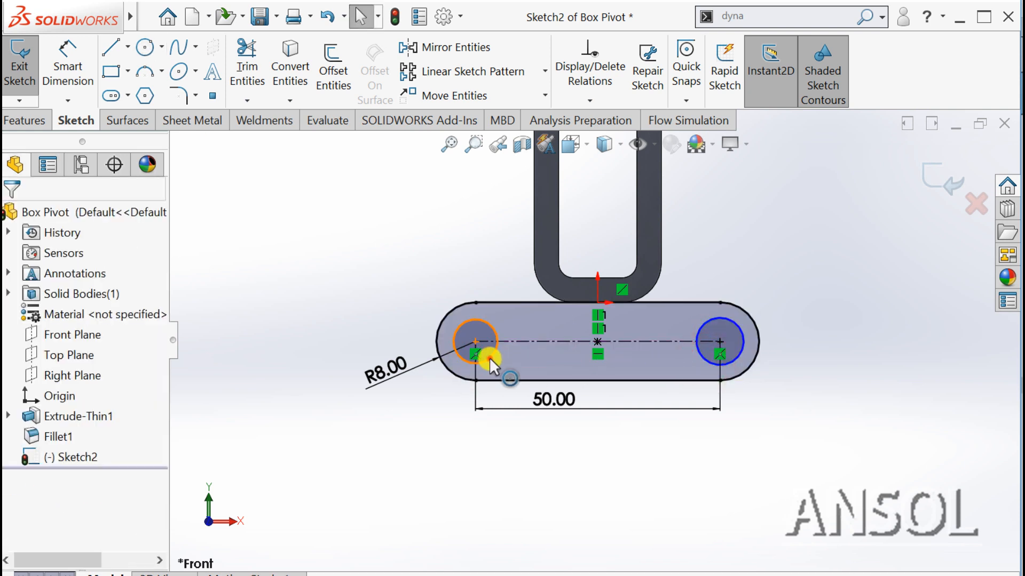
Step: Make the two circles inside the slot equal in radius
click(488, 357)
ctrl+click(701, 353)
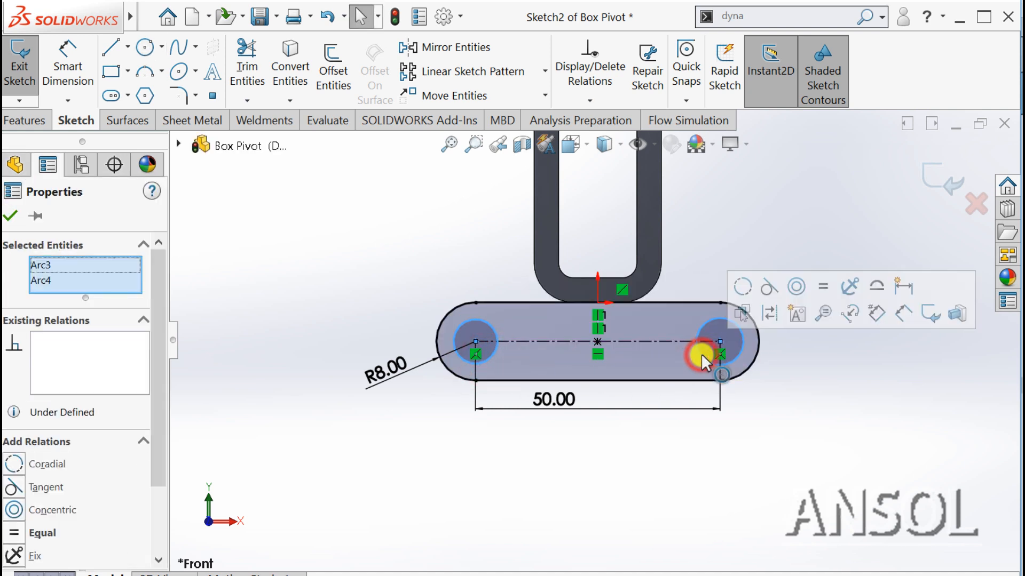
click(822, 286)
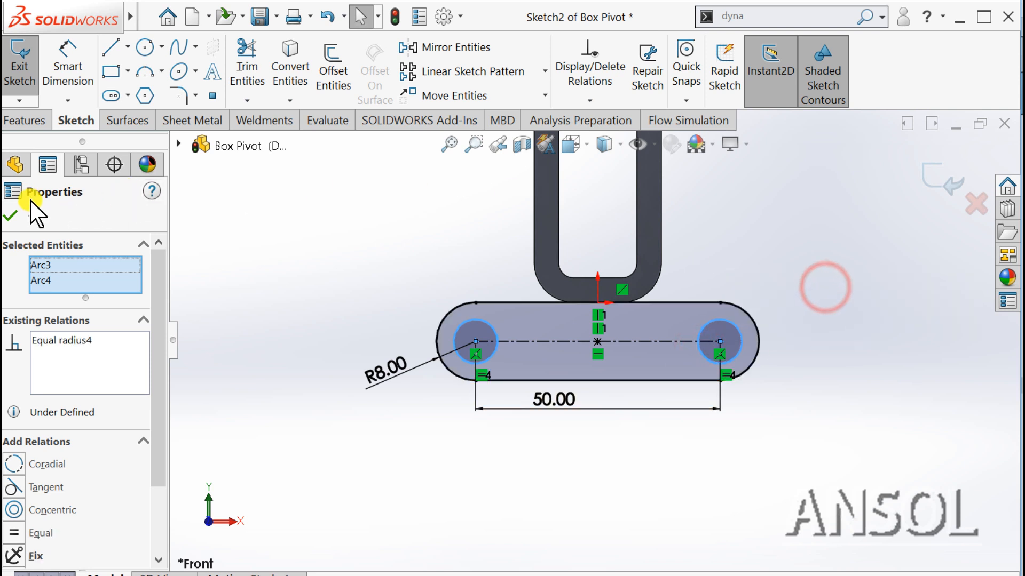
click(10, 216)
Step: Dimension the right circle inside the slot to a diameter of 8 mm and close the sketch
click(68, 53)
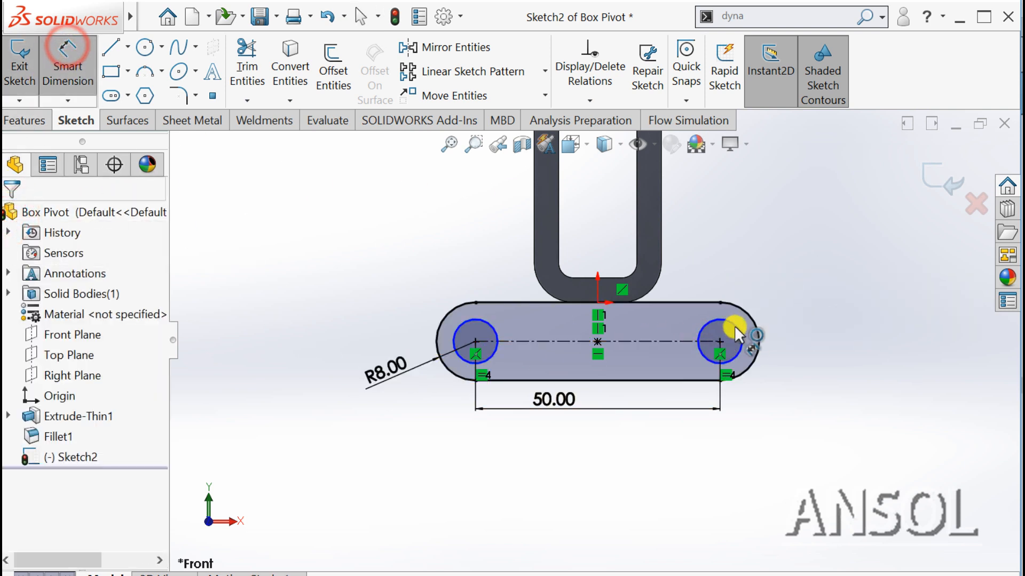
click(736, 322)
click(787, 265)
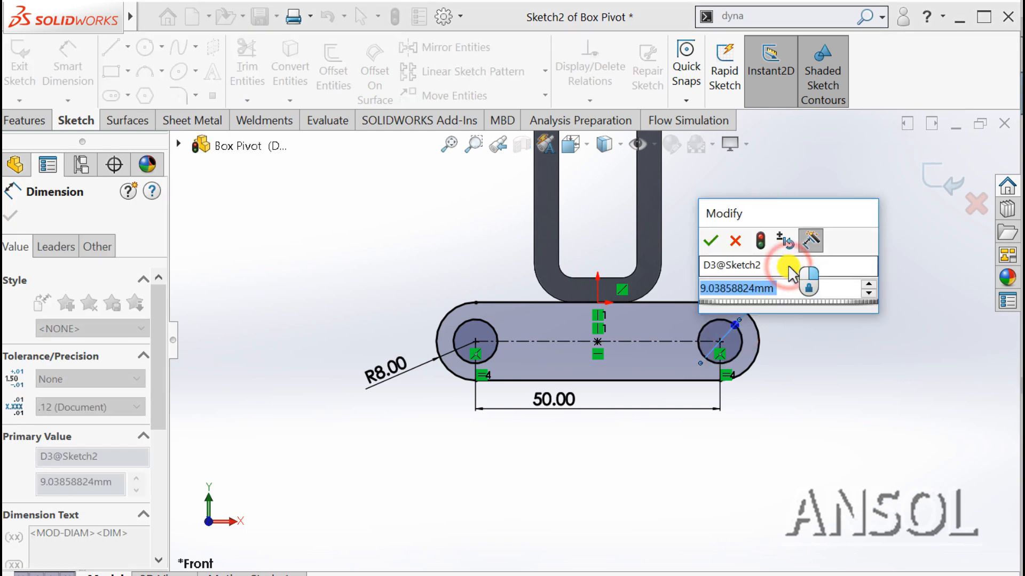
text(8)
key(Return)
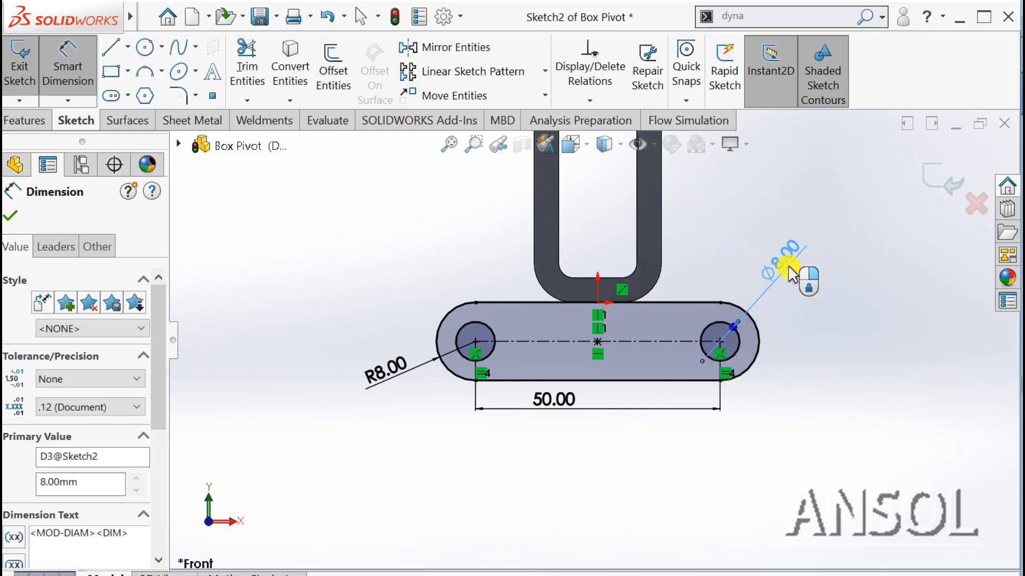
click(12, 217)
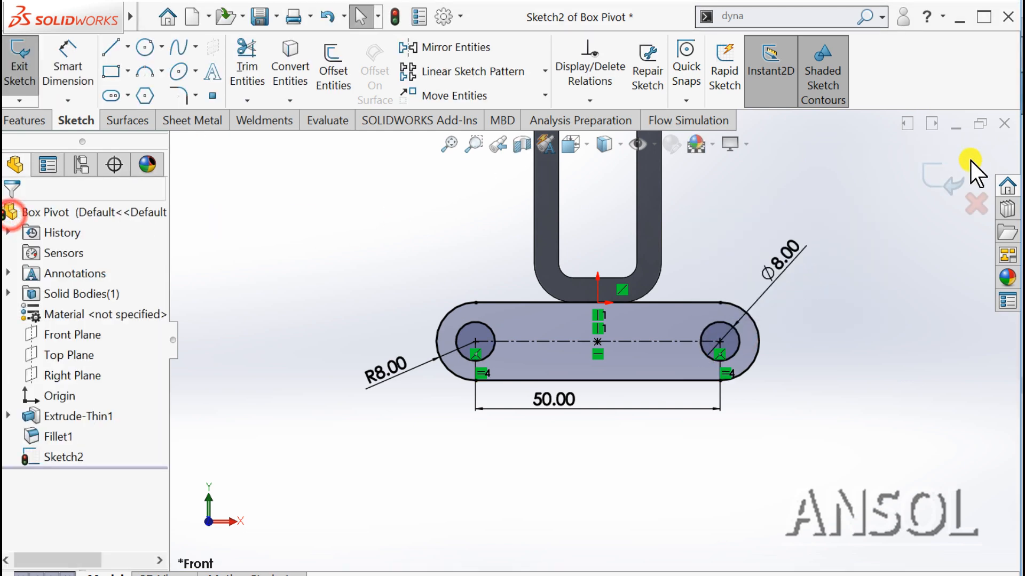
click(939, 178)
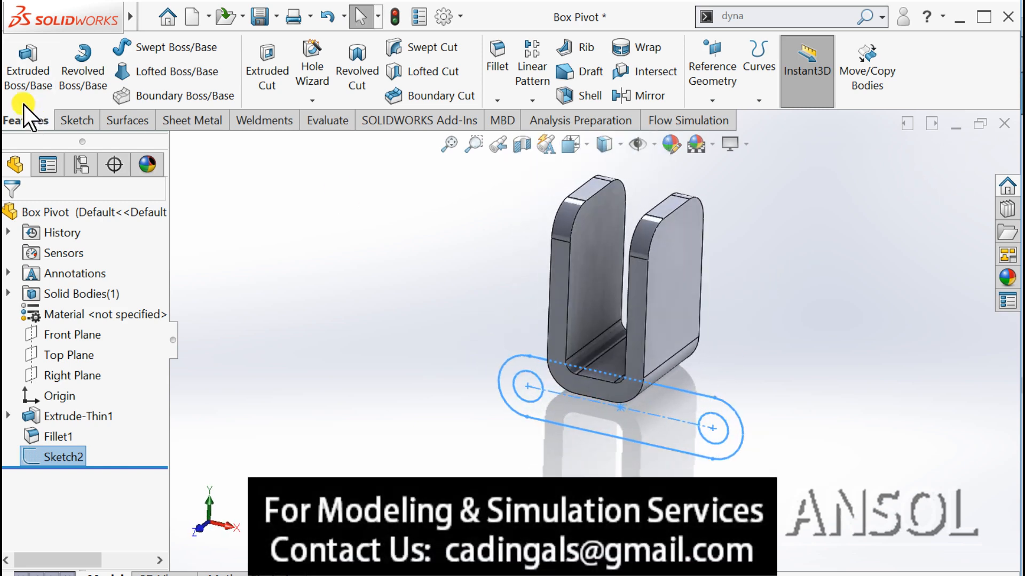
Step: Extrude the slot sketch as a boss, Mid Plane, with a depth of 6 mm and the result merged
click(27, 76)
click(65, 317)
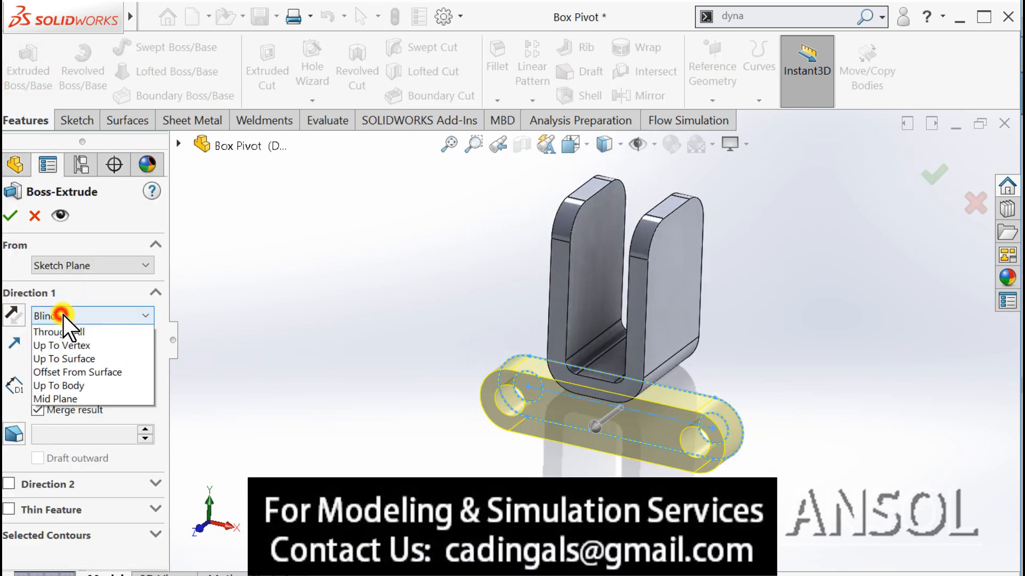
click(68, 413)
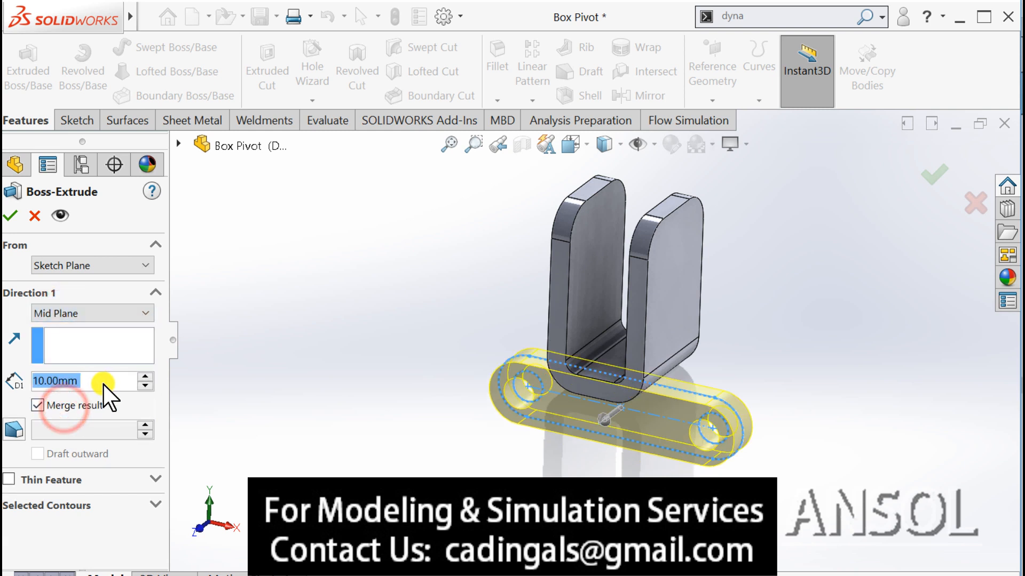
text(6)
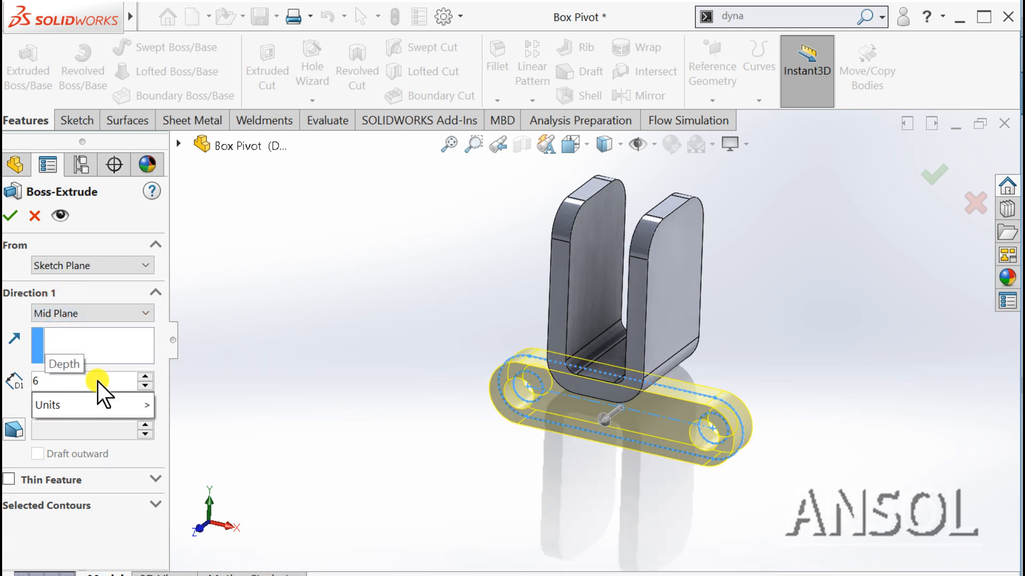
key(Return)
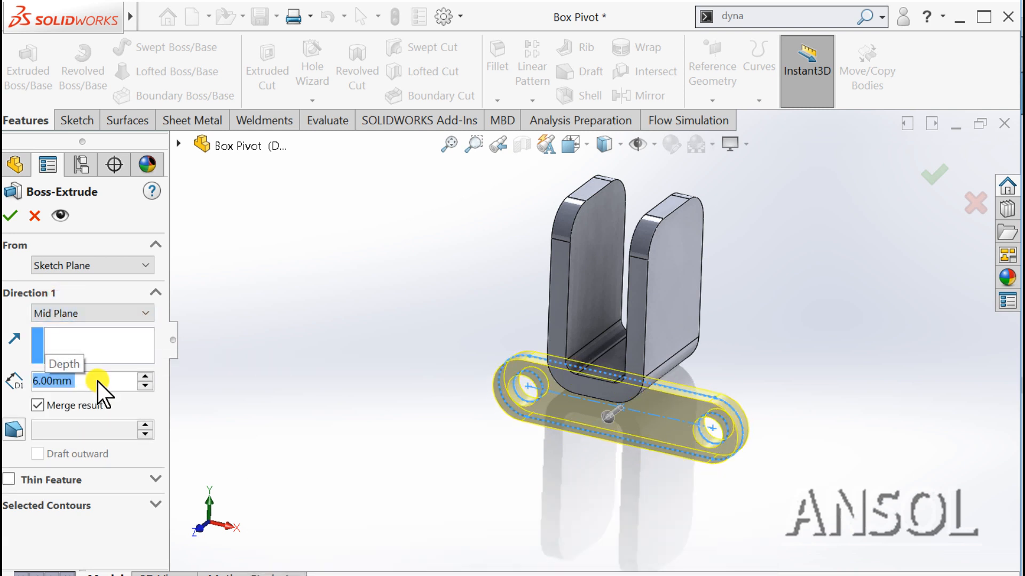
click(9, 218)
Step: Start a sketch on the outer face of the U-body's right arm and draw a circle about 8.3 mm in diameter near the rounded end
middle_drag(332, 315, 377, 362)
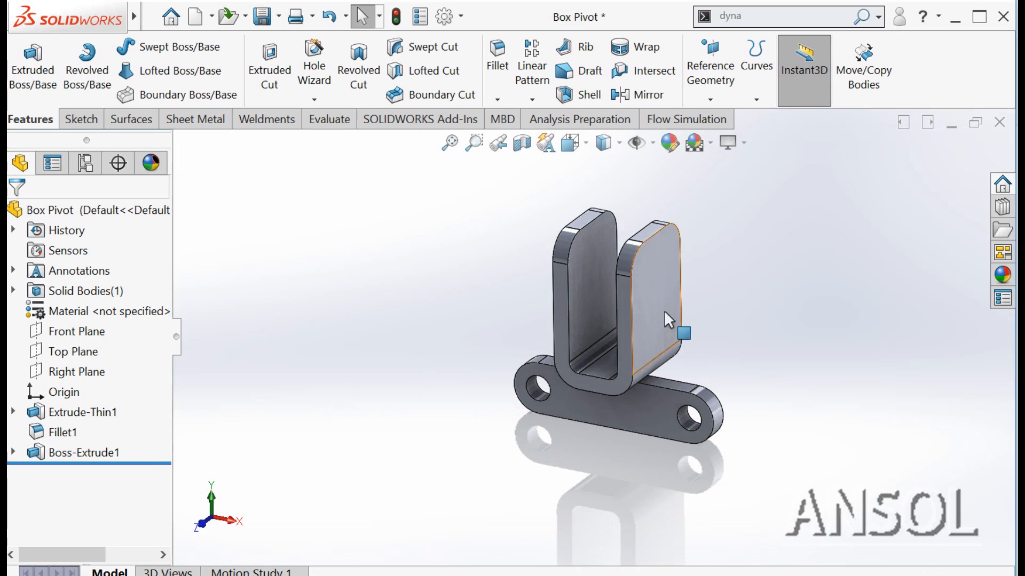
click(664, 313)
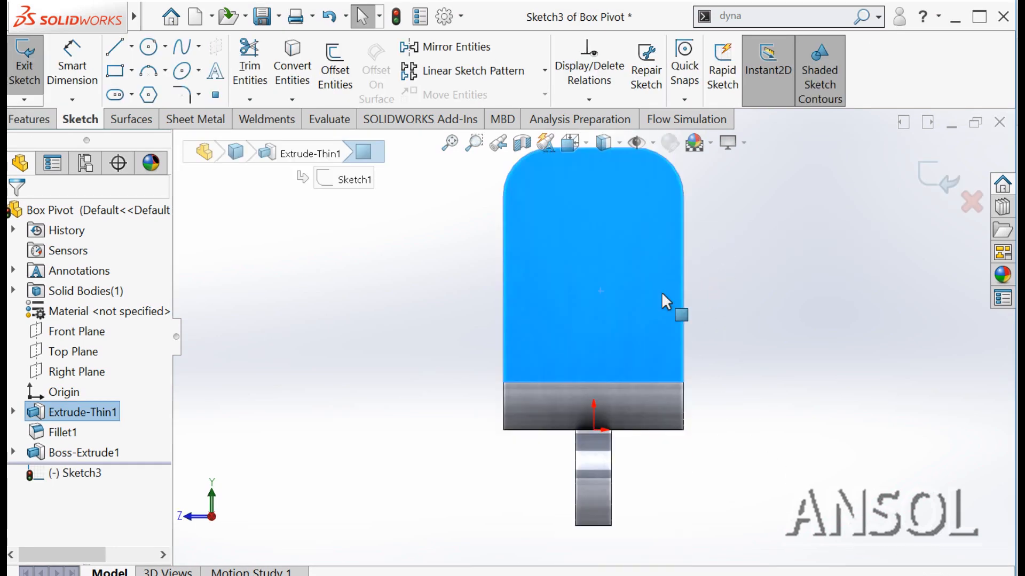
click(382, 348)
scroll(394, 369, up, 2)
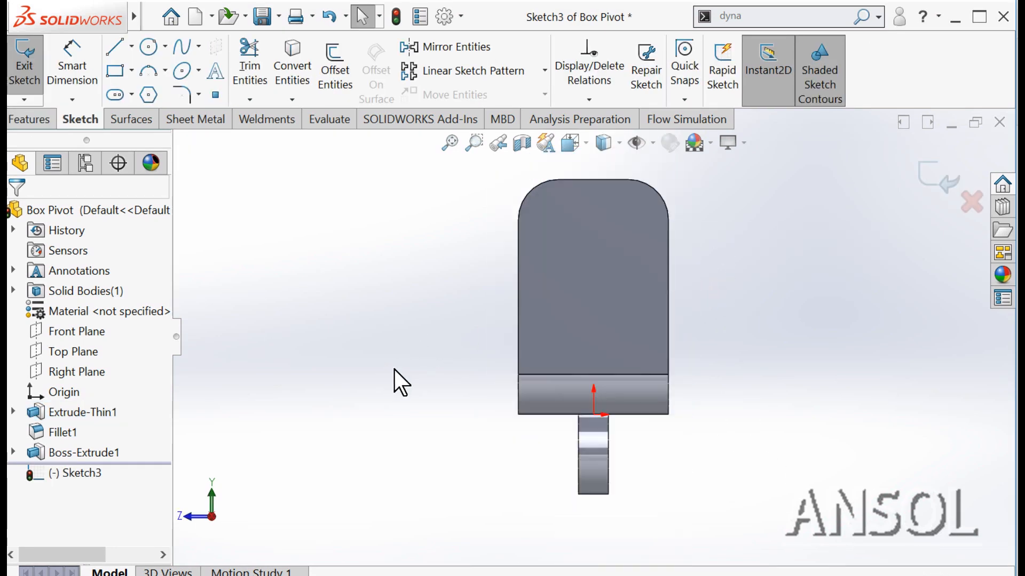
click(149, 46)
click(594, 245)
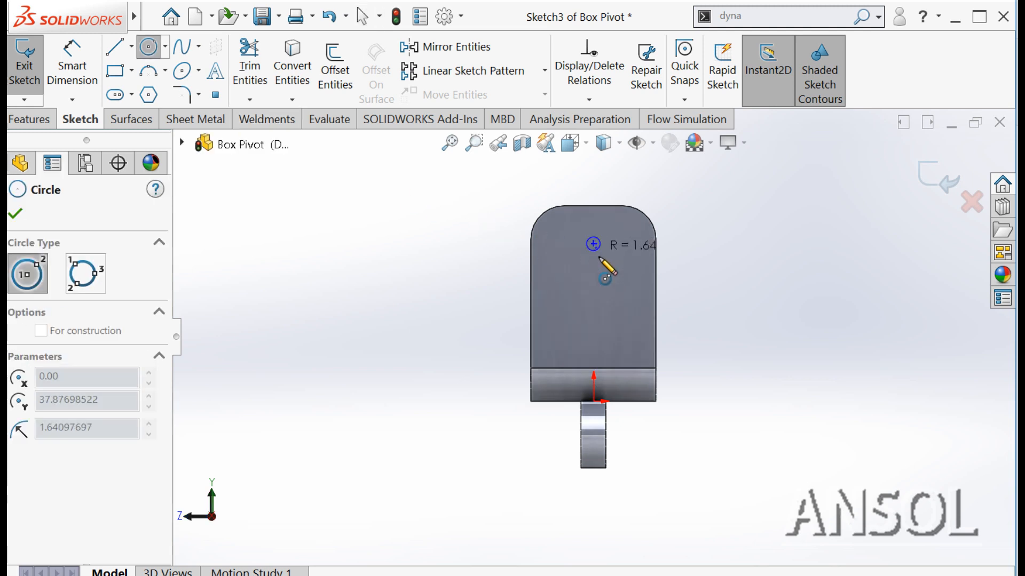
click(598, 261)
click(15, 213)
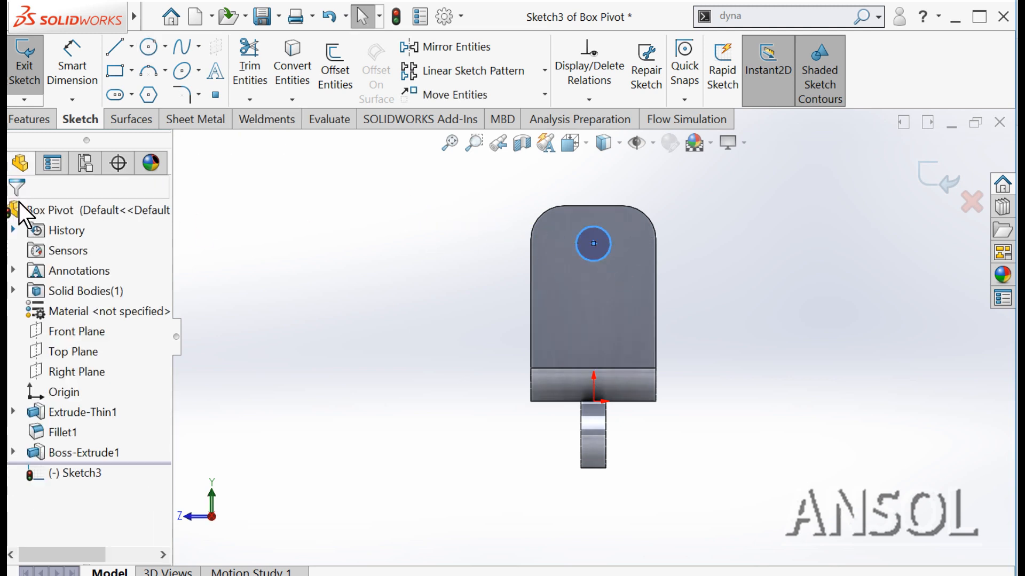
Step: Dimension the circle's diameter as 6 mm
click(72, 59)
click(601, 260)
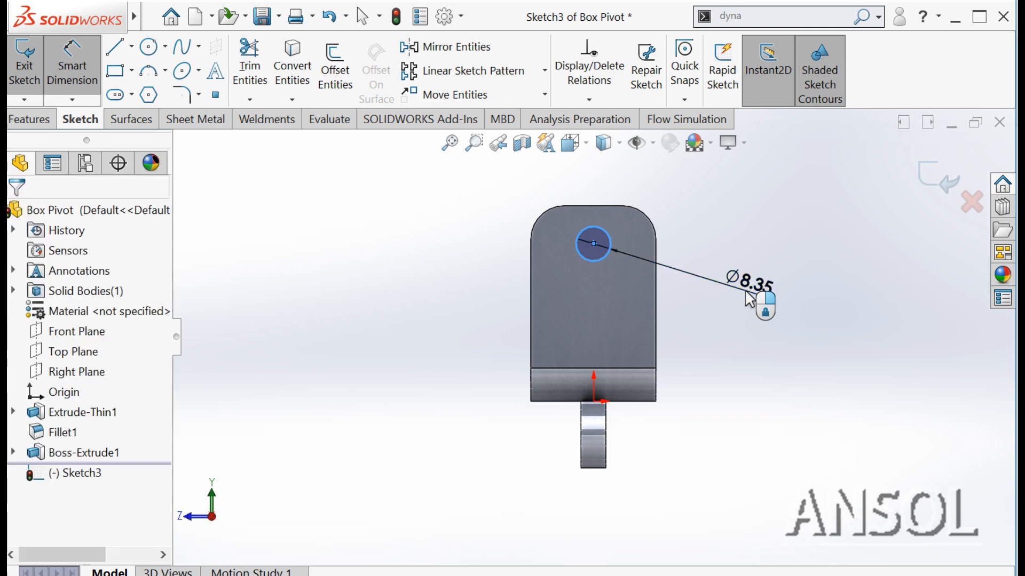
click(751, 298)
text(6)
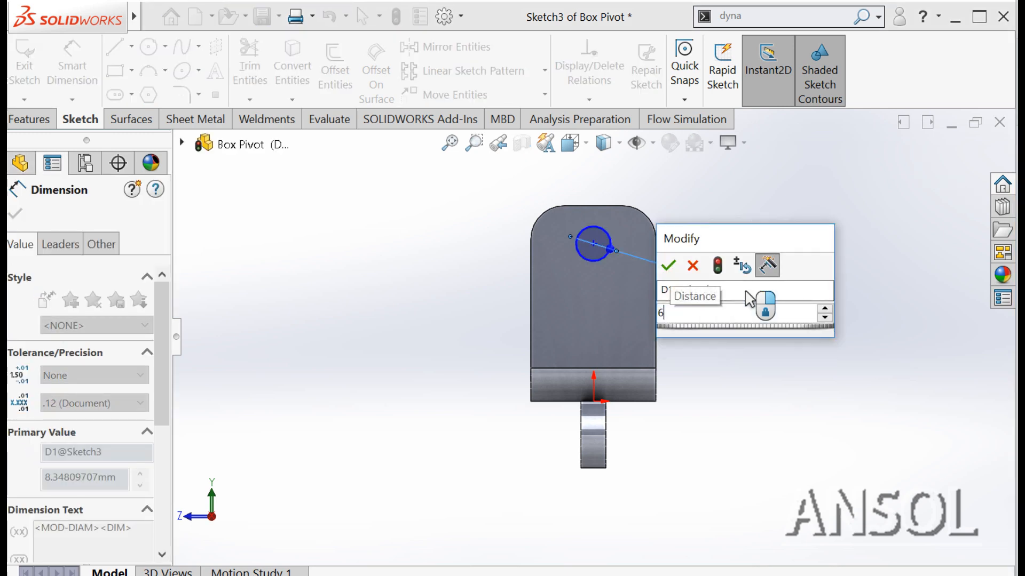
key(Return)
click(15, 215)
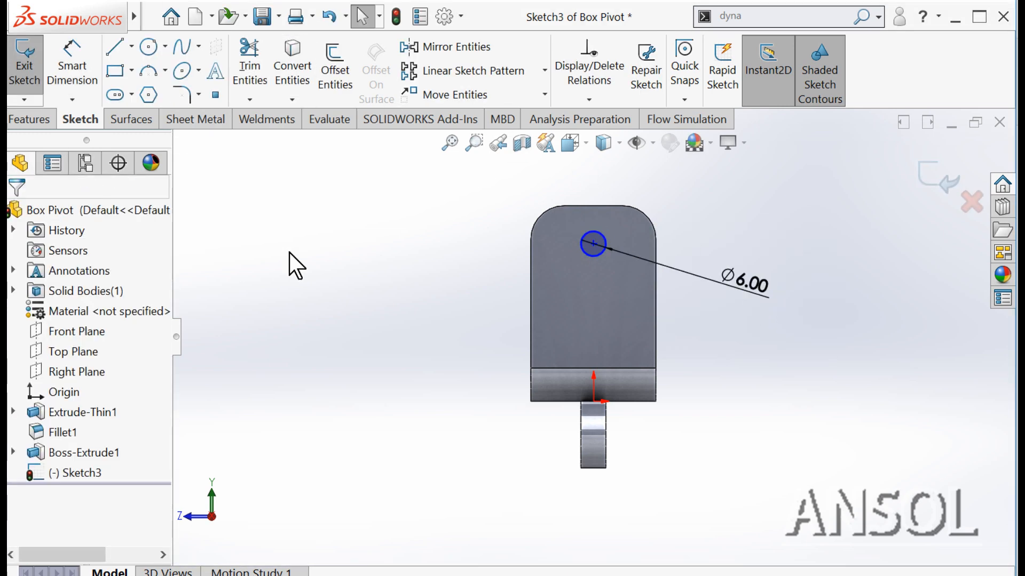
Step: Add a vertical relation between the origin and the circle's centre point
click(593, 402)
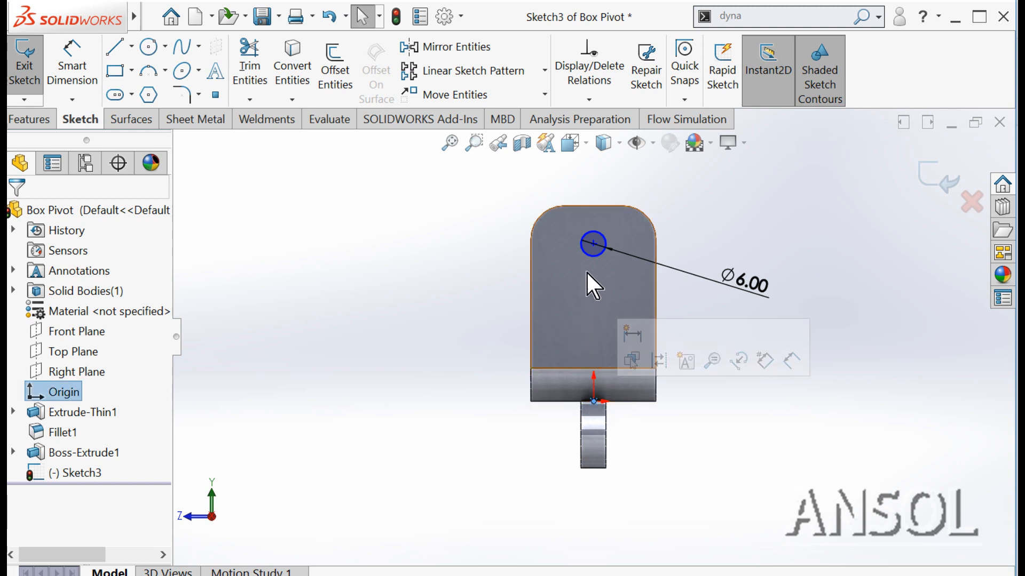
ctrl+click(594, 244)
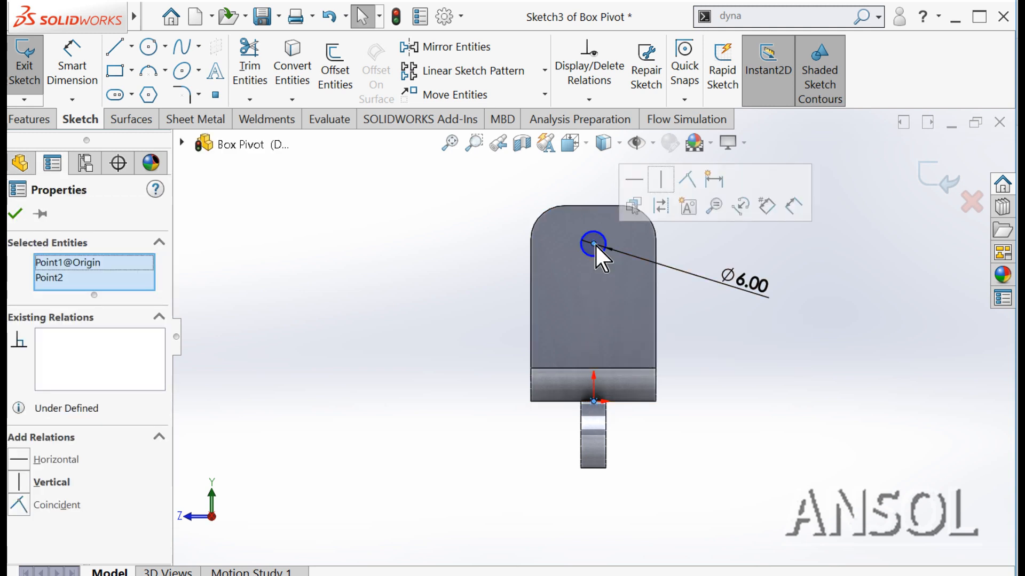
click(661, 179)
click(15, 214)
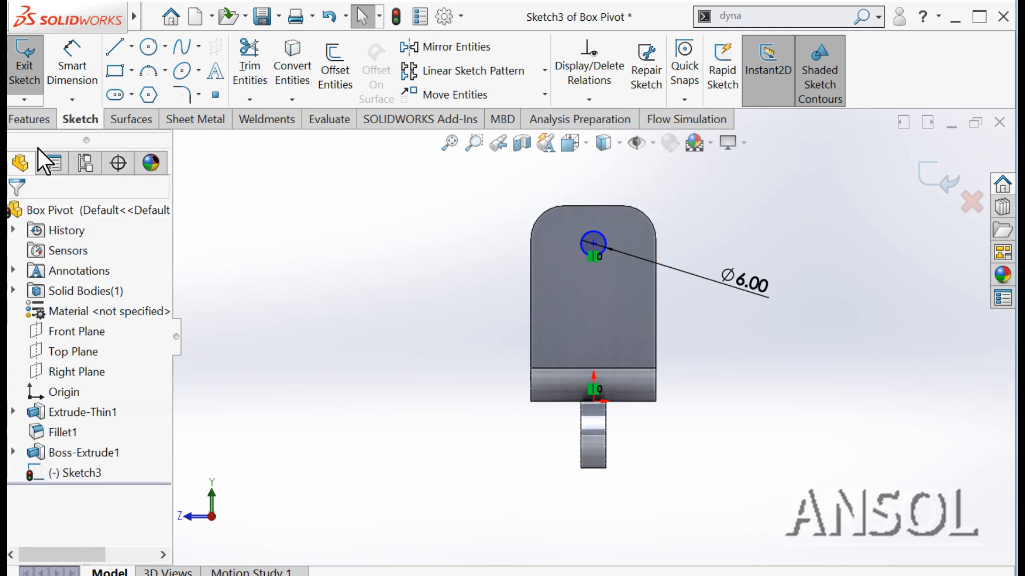
Step: Dimension the circle's centre 10 mm below the arm's top edge and close the sketch
click(74, 58)
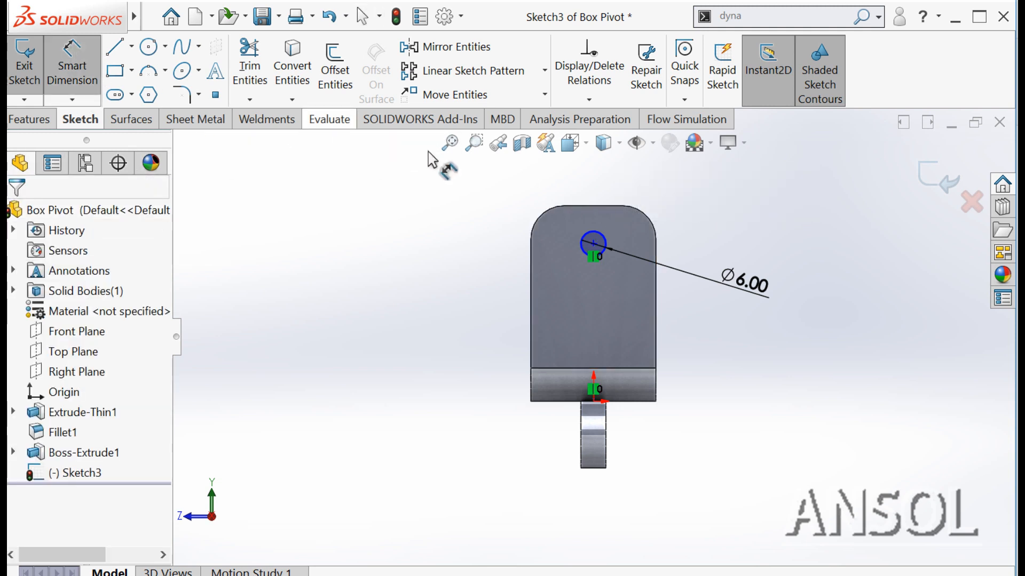
click(594, 244)
click(445, 242)
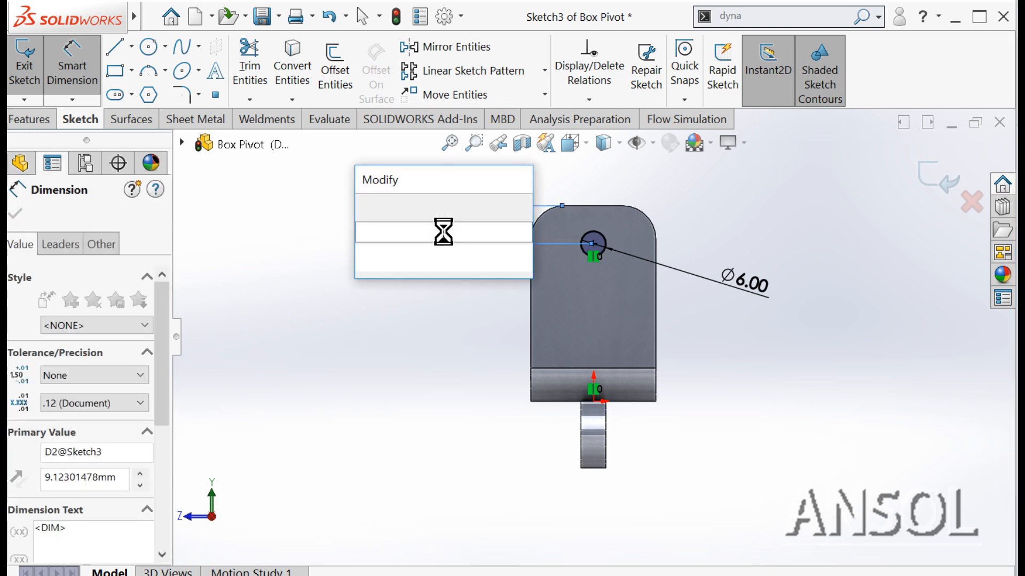
text(1)
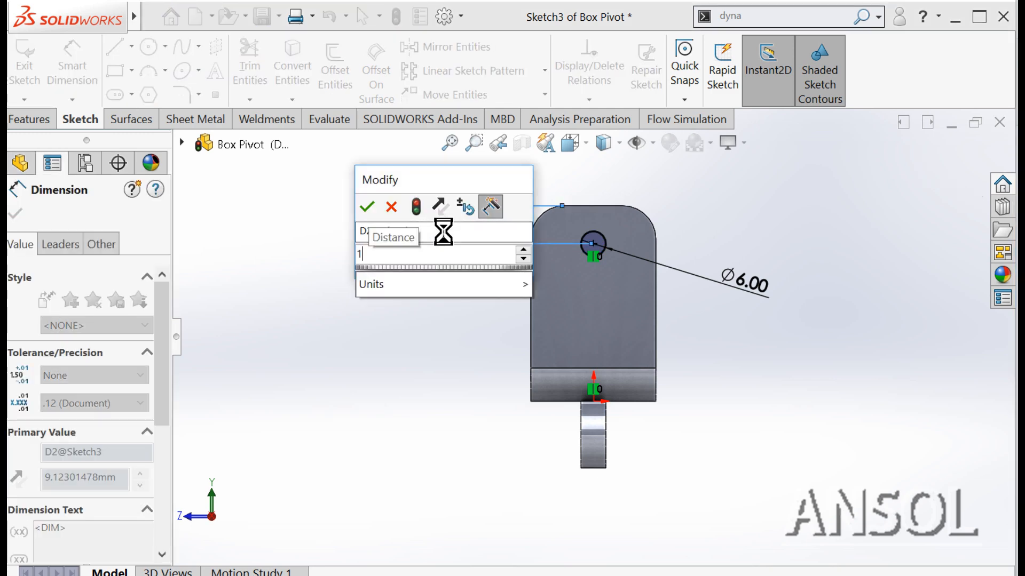
text(0)
key(Return)
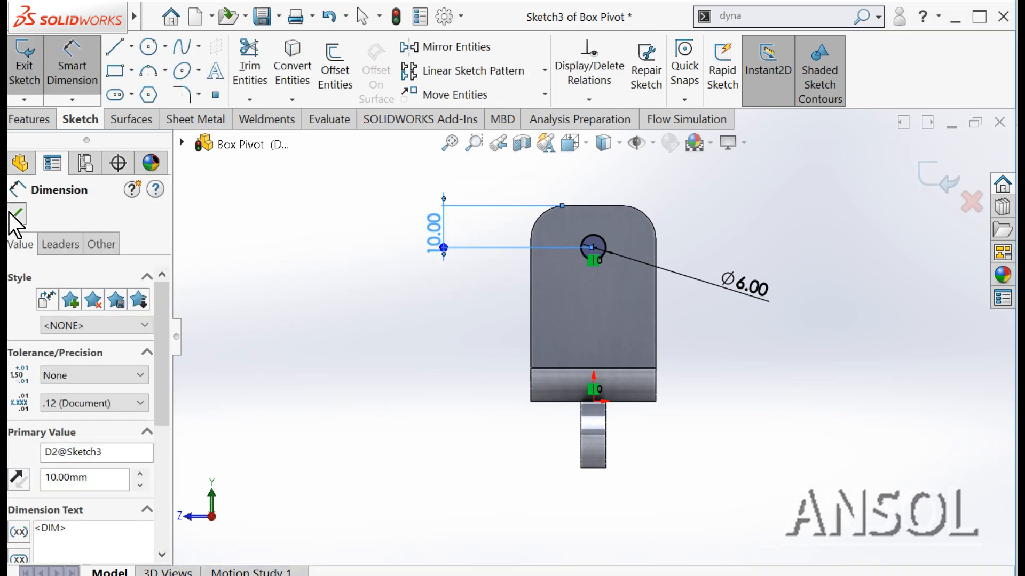
click(16, 215)
click(932, 177)
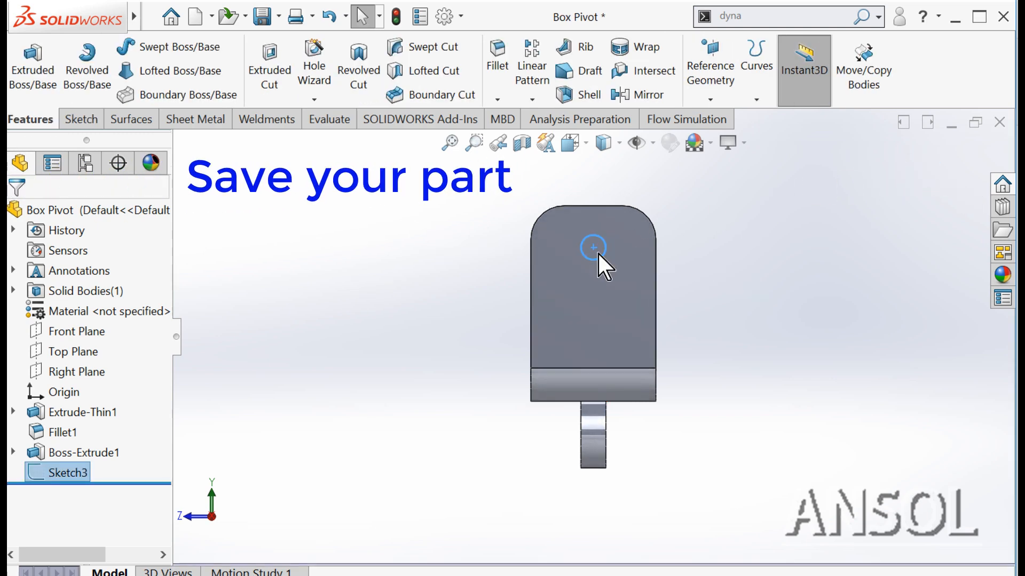
Step: Cut the circle through both arms of the U-body with an Extruded Cut set to Through All
mouse_move(602, 263)
middle_down()
mouse_move(459, 305)
mouse_move(555, 328)
middle_up()
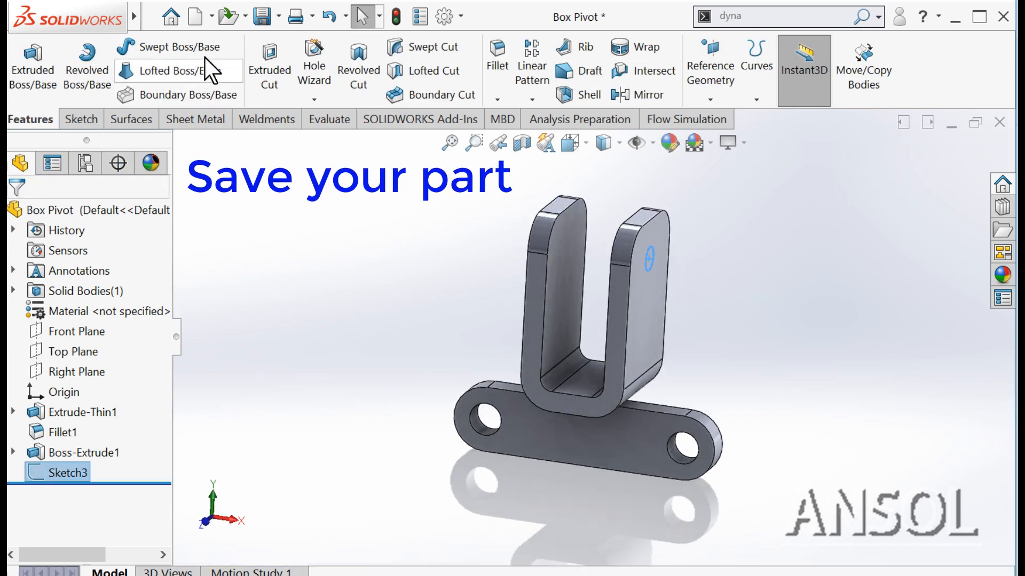
click(262, 53)
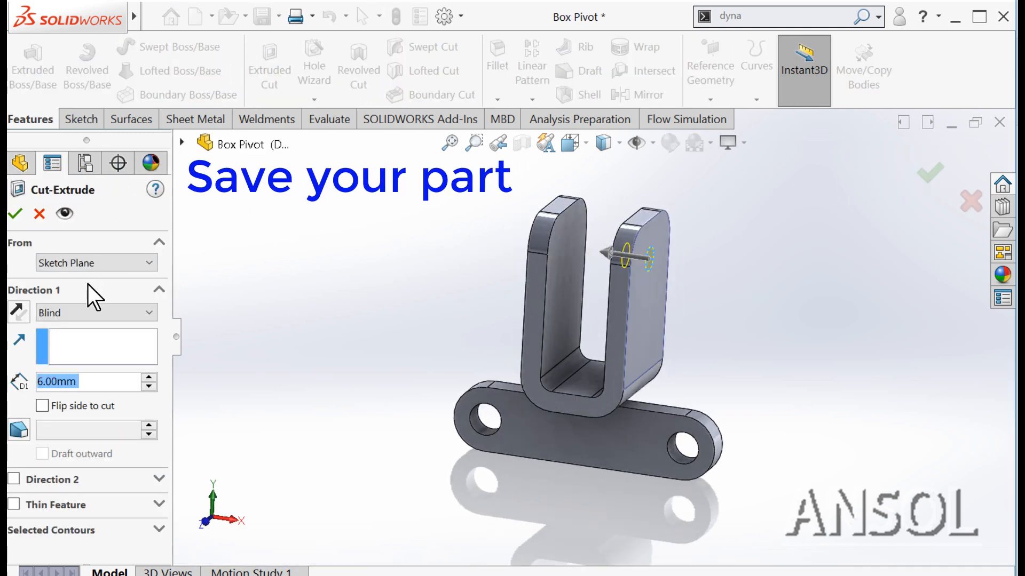
click(88, 314)
click(83, 347)
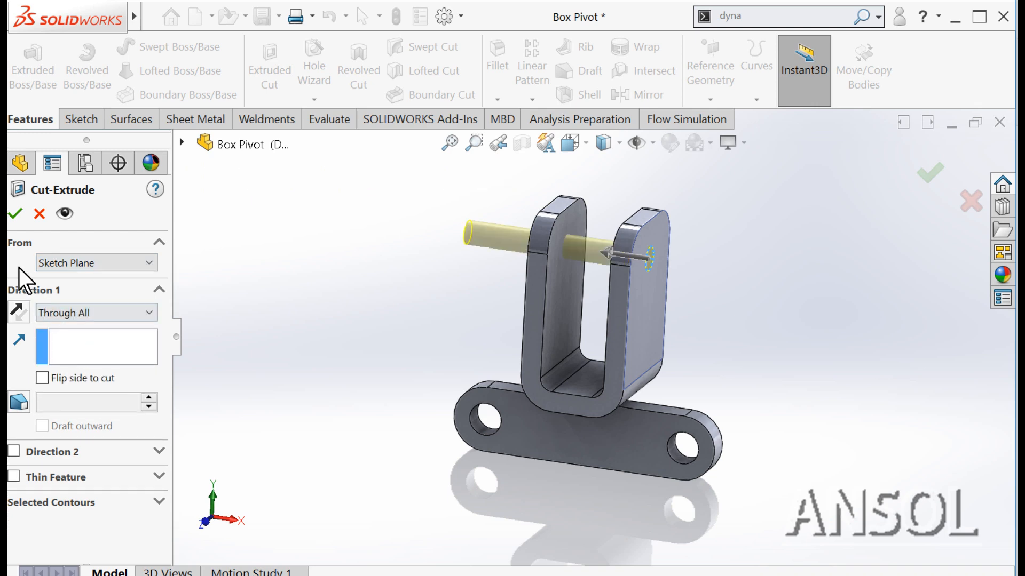
click(12, 216)
middle_drag(341, 316, 304, 320)
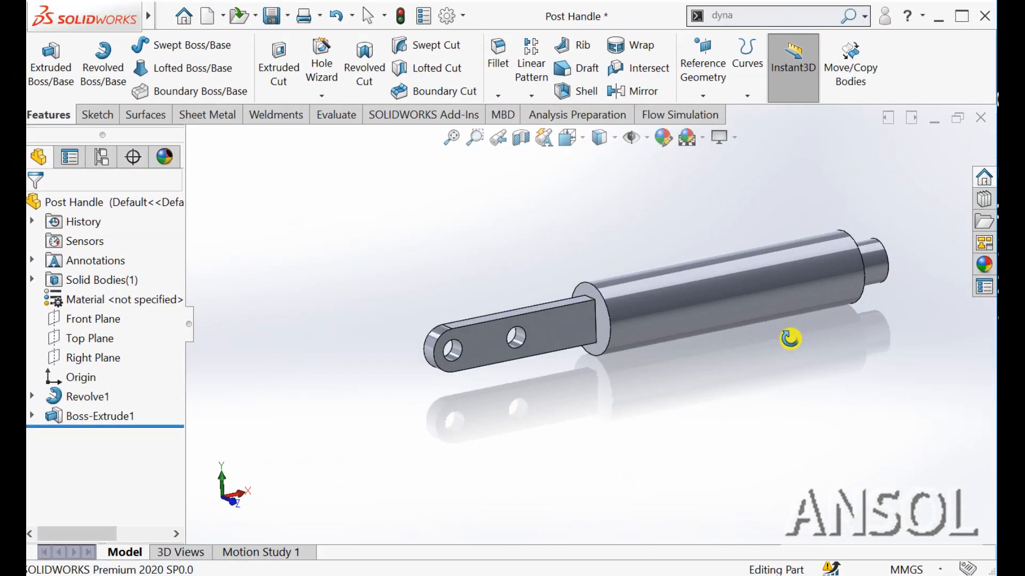
mouse_move(790, 336)
middle_down()
mouse_move(791, 358)
mouse_move(792, 347)
middle_up()
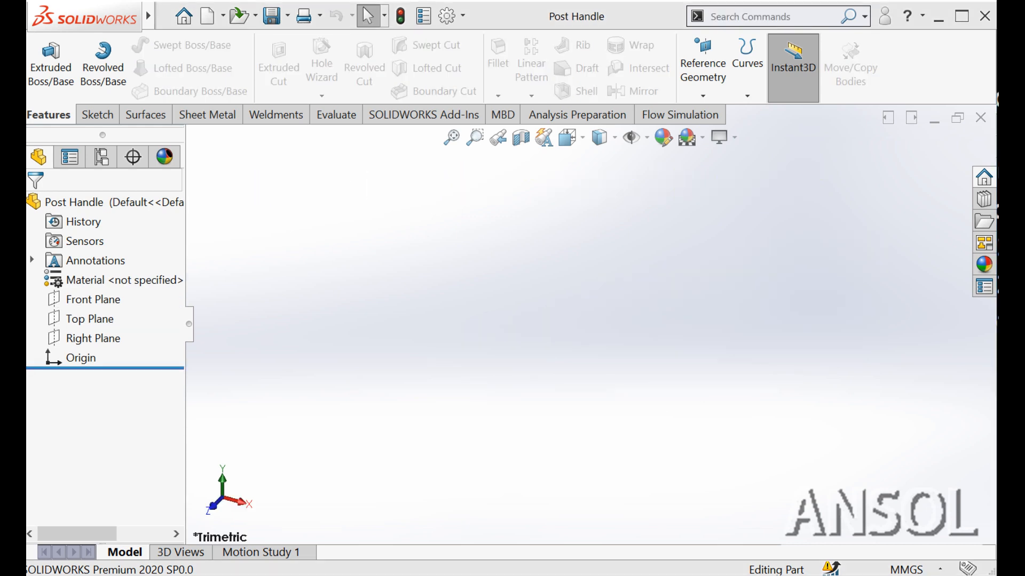
Step: On the Front Plane, sketch a closed stepped profile from the origin, about 99 mm long overall with a taller section about 65 mm long
click(86, 301)
click(99, 282)
click(305, 302)
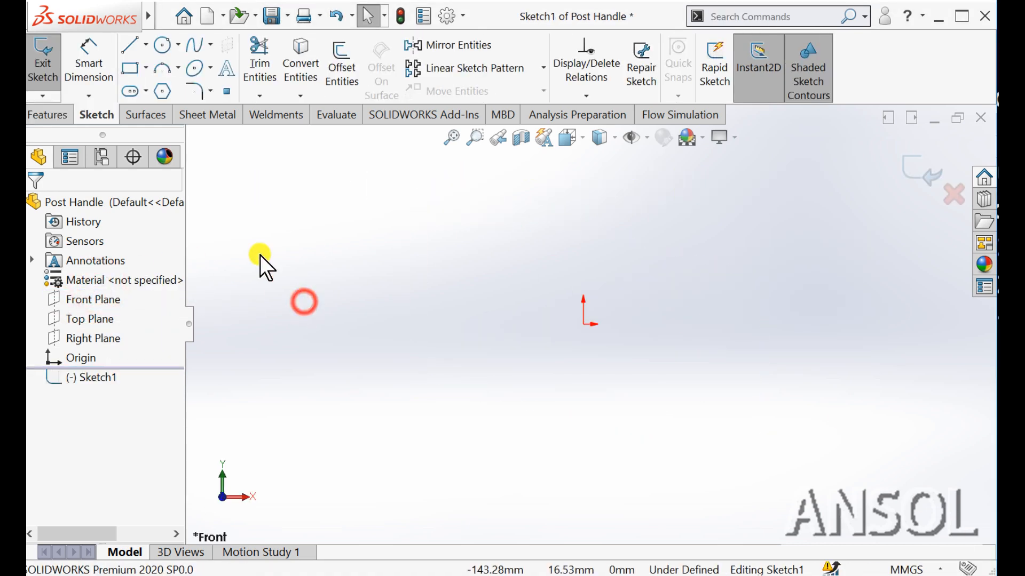
click(128, 47)
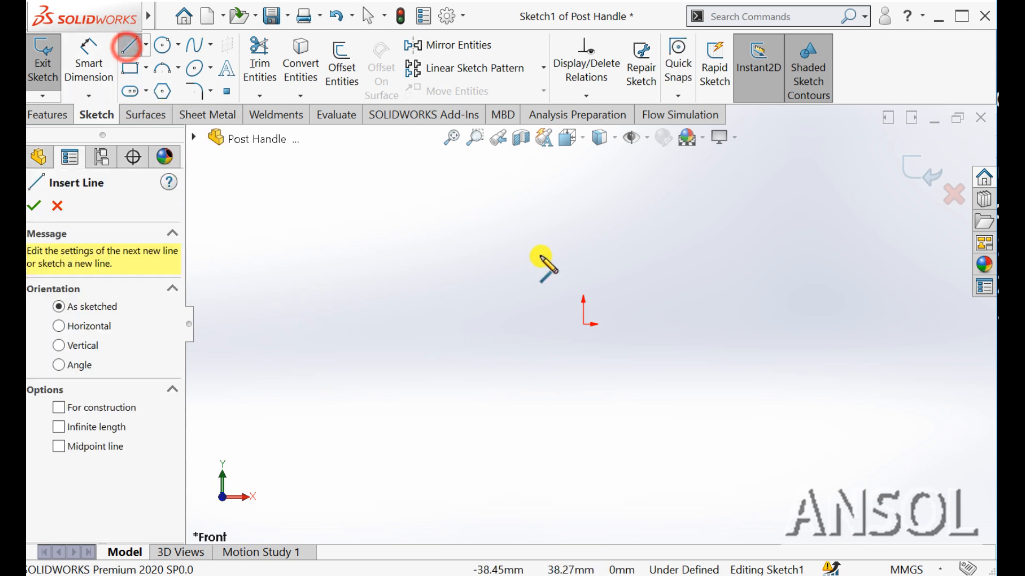
click(584, 288)
click(715, 289)
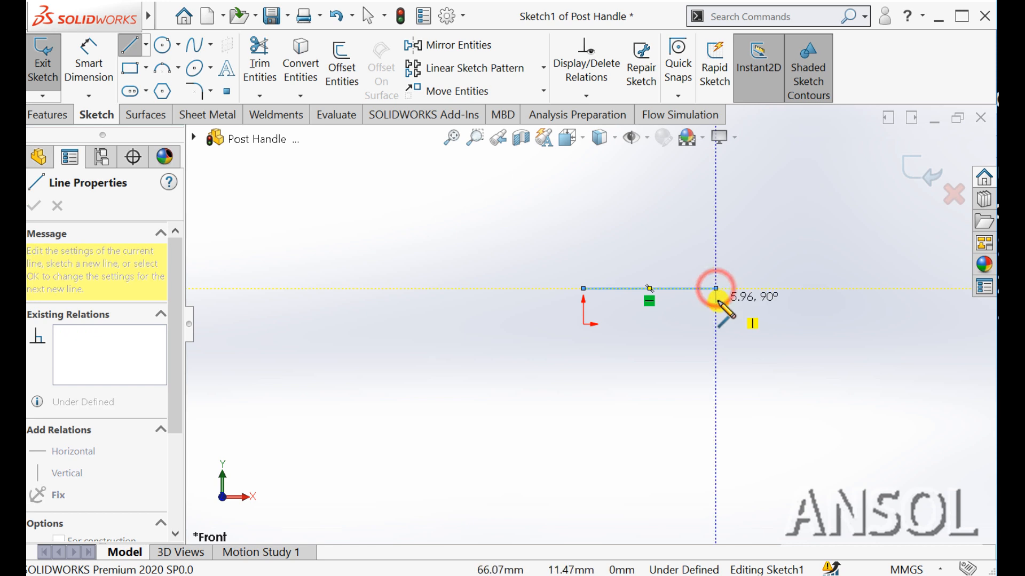
click(716, 301)
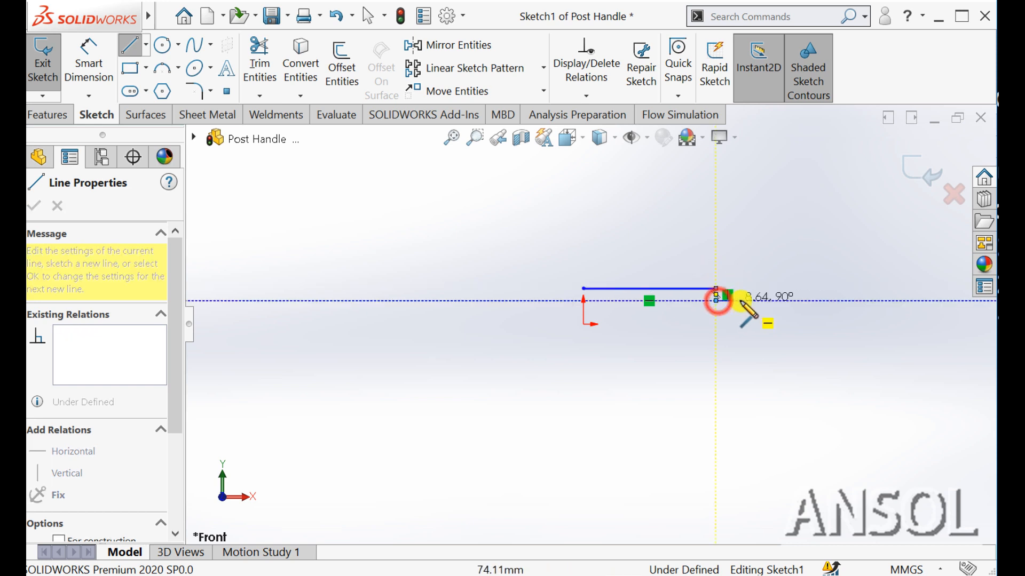
click(785, 300)
click(785, 324)
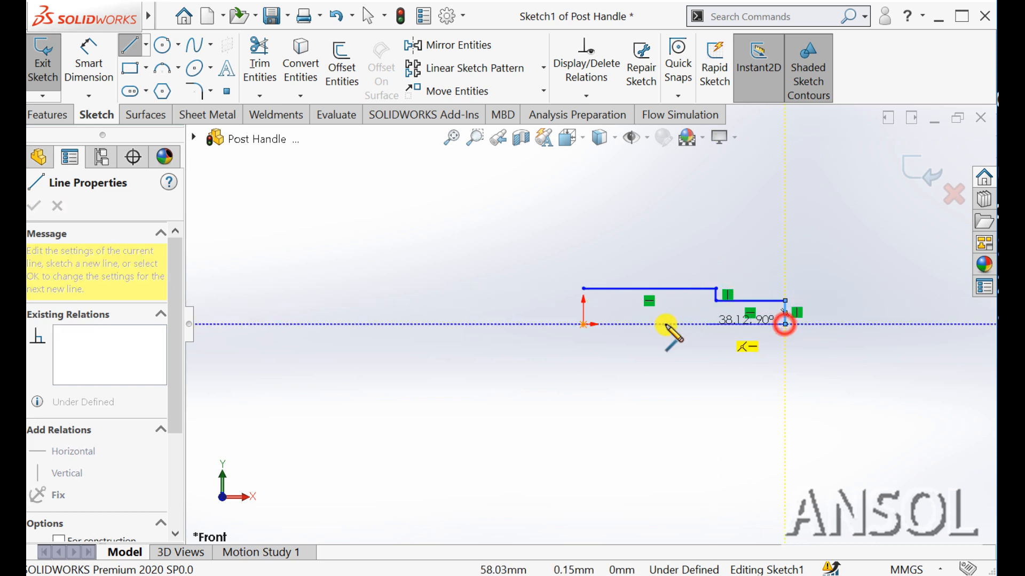
click(581, 324)
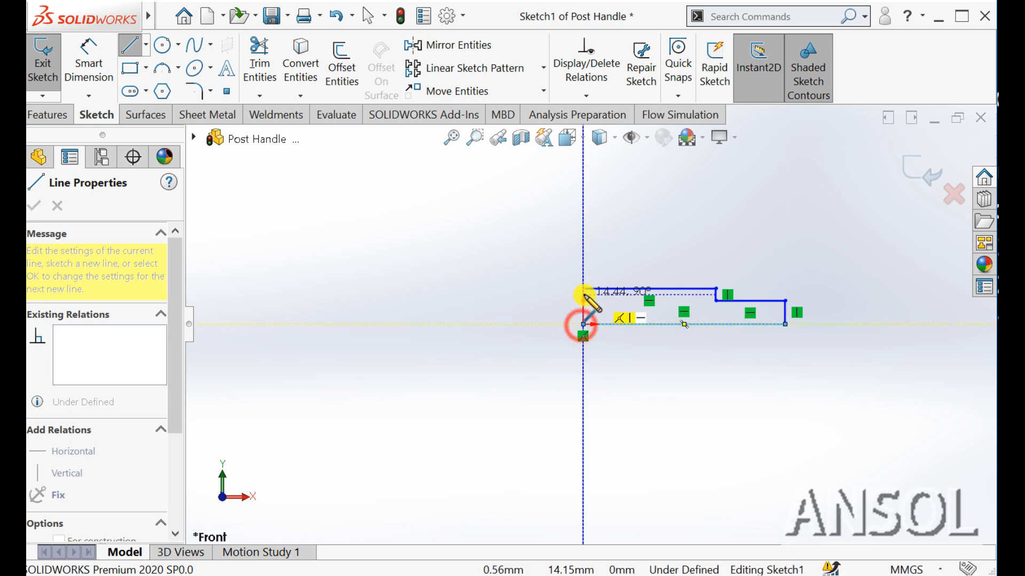
click(583, 289)
key(Escape)
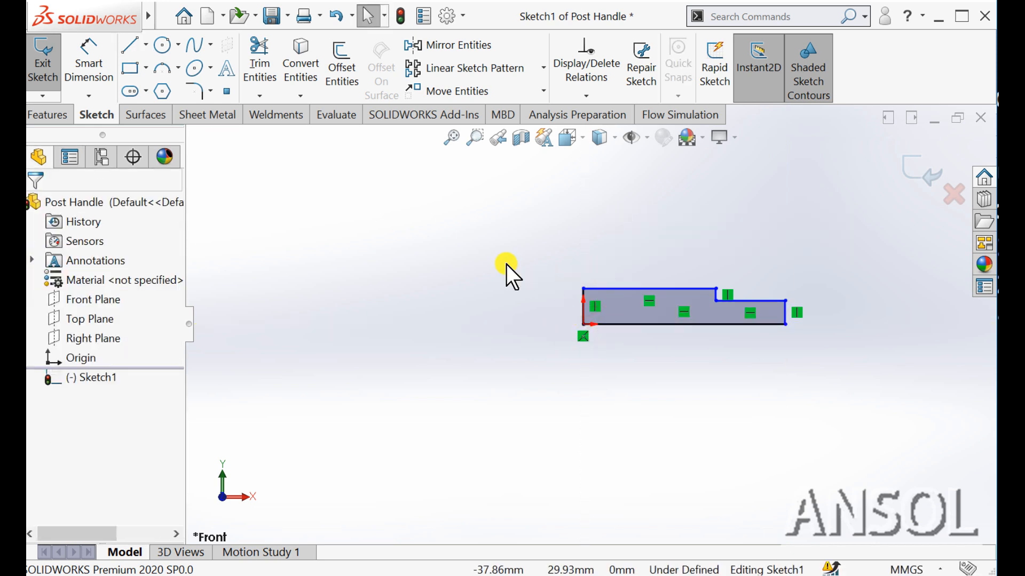
Step: Draw a horizontal centerline about 115 mm long from the origin along the profile's lower edge and past its narrow end
click(145, 45)
click(140, 87)
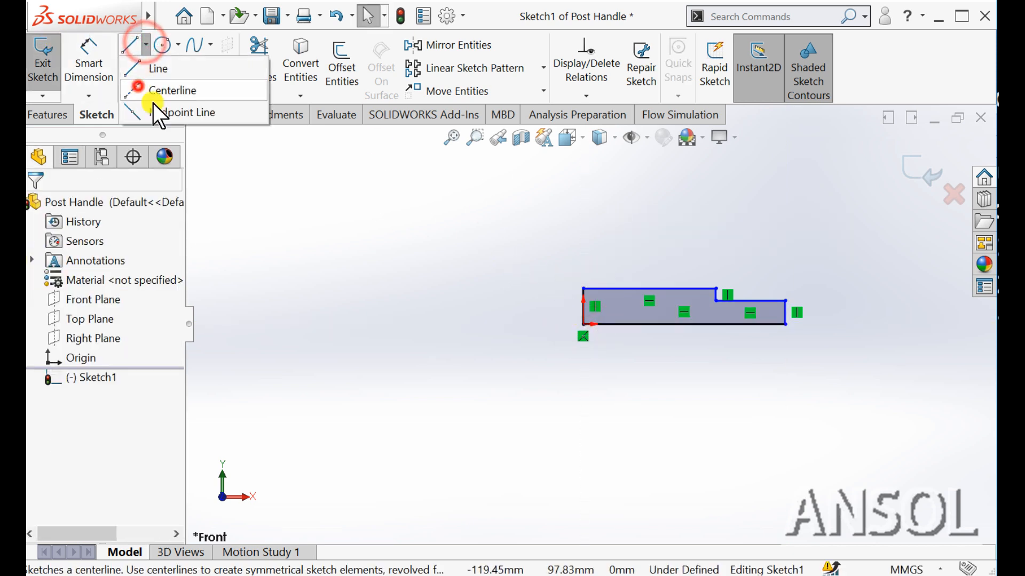
click(582, 324)
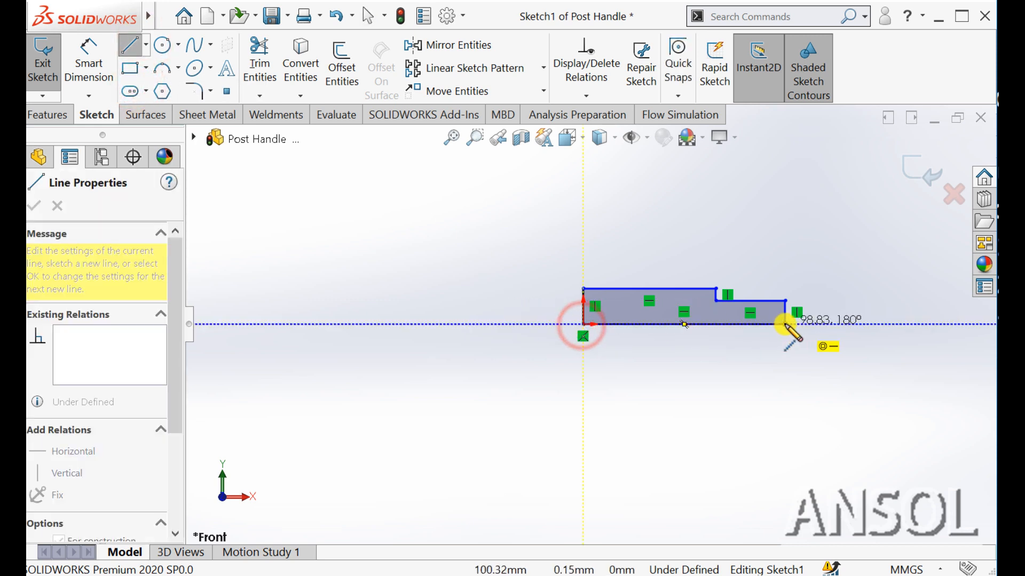
click(818, 324)
key(Escape)
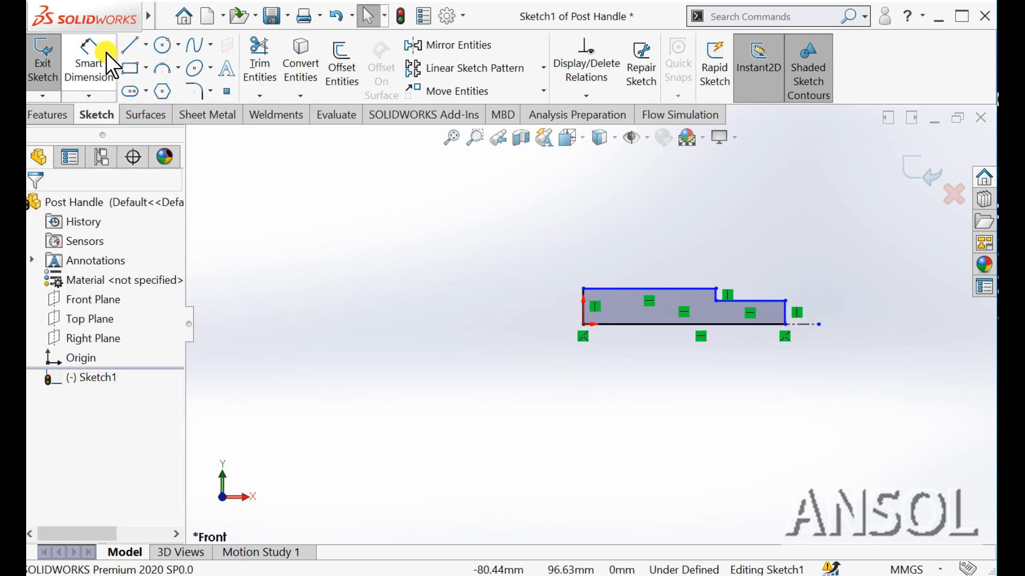
Step: Dimension the taller section's diameter across the centerline as 20 mm
click(89, 53)
click(671, 288)
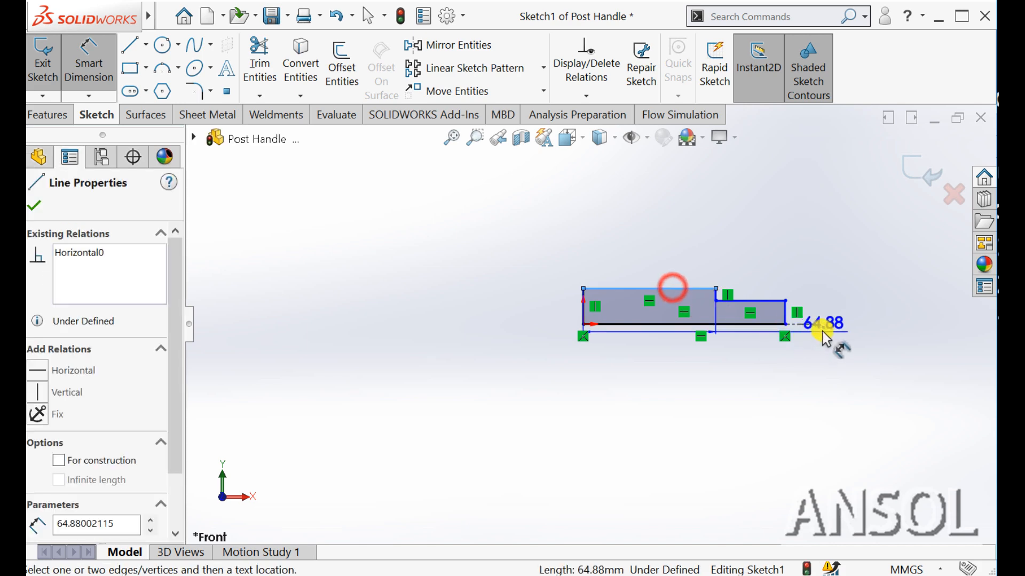
click(810, 323)
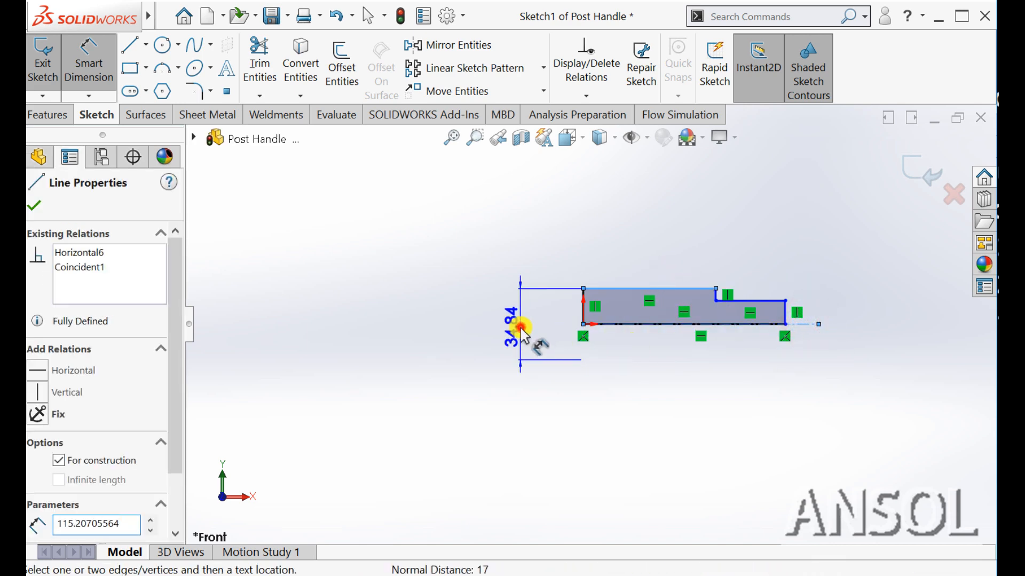
click(522, 329)
text(20)
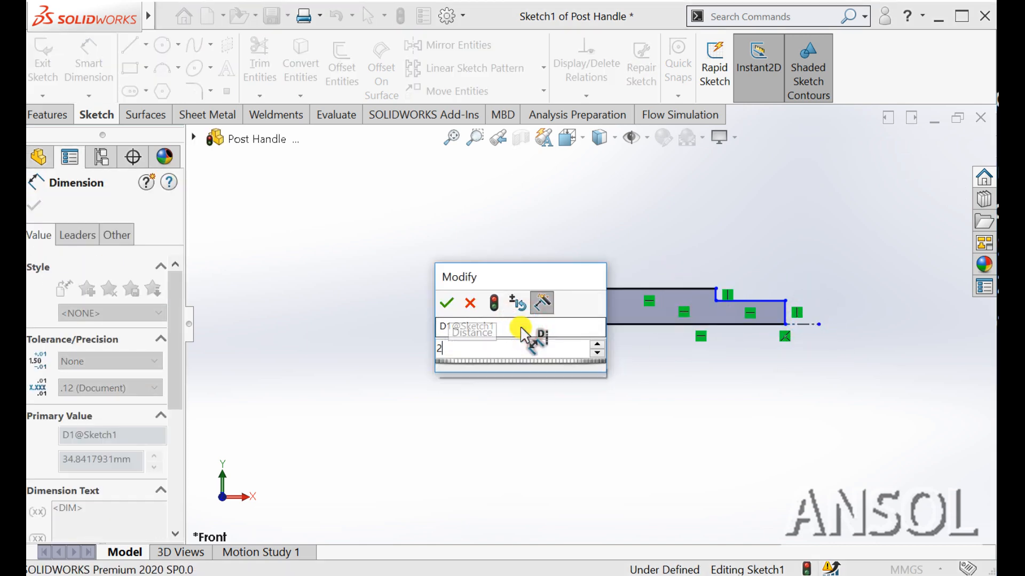
key(Return)
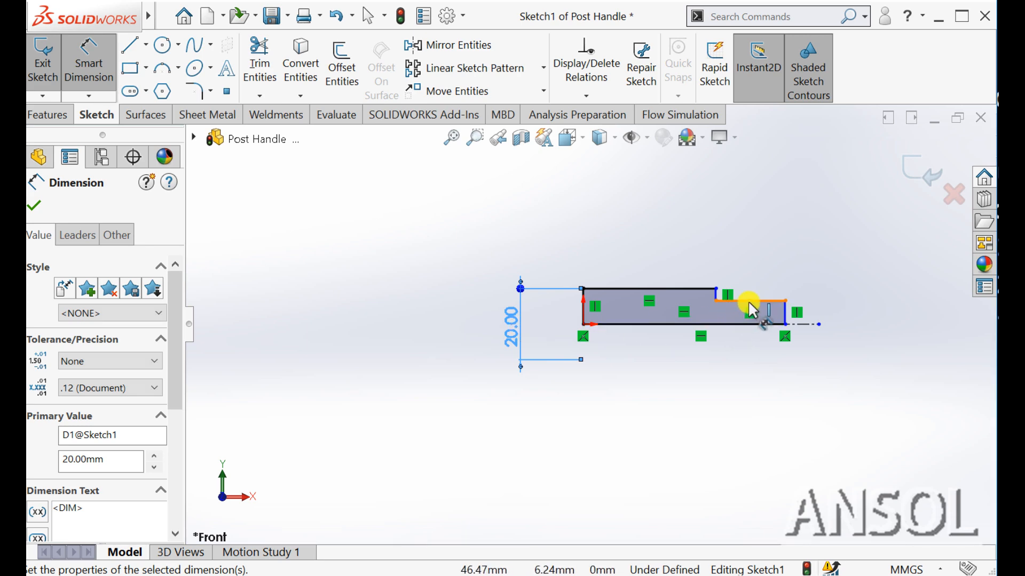
Step: Dimension the narrow section's diameter across the centerline as 12 mm
click(746, 300)
click(812, 323)
click(896, 331)
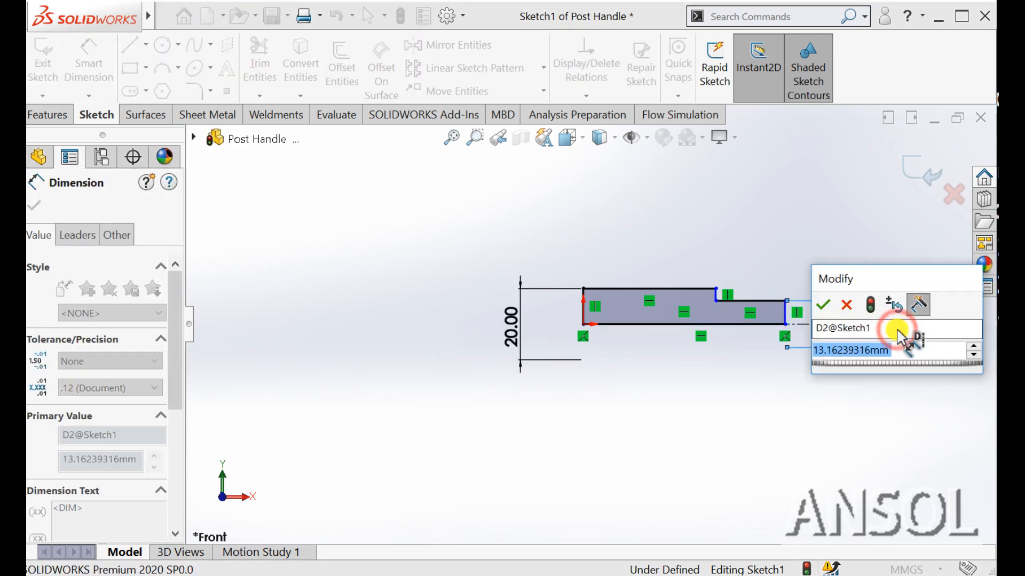
text(12)
key(Return)
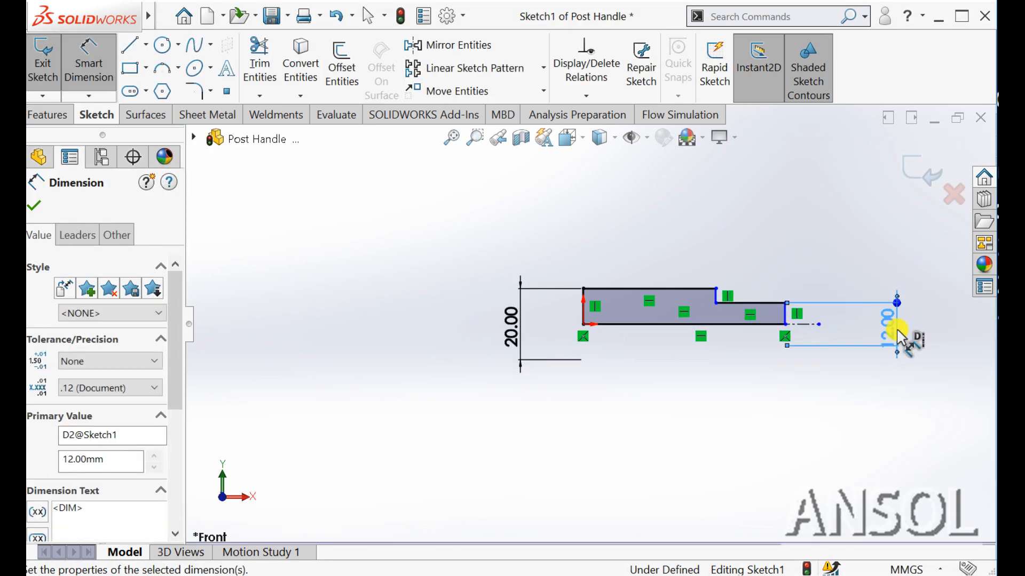
Step: Dimension the length of the taller section's upper edge as 80 mm
click(663, 288)
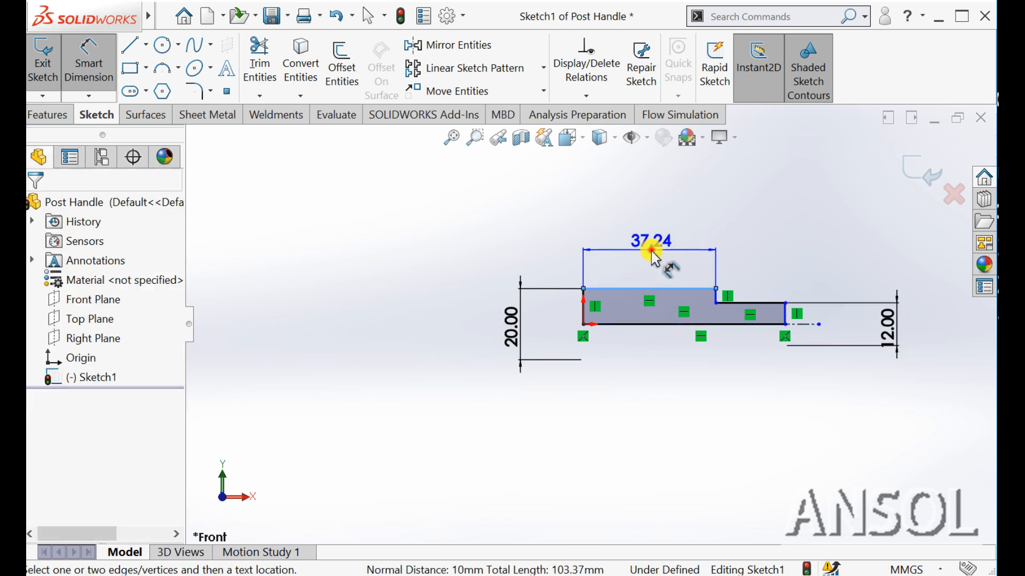
click(651, 250)
text(80)
key(Return)
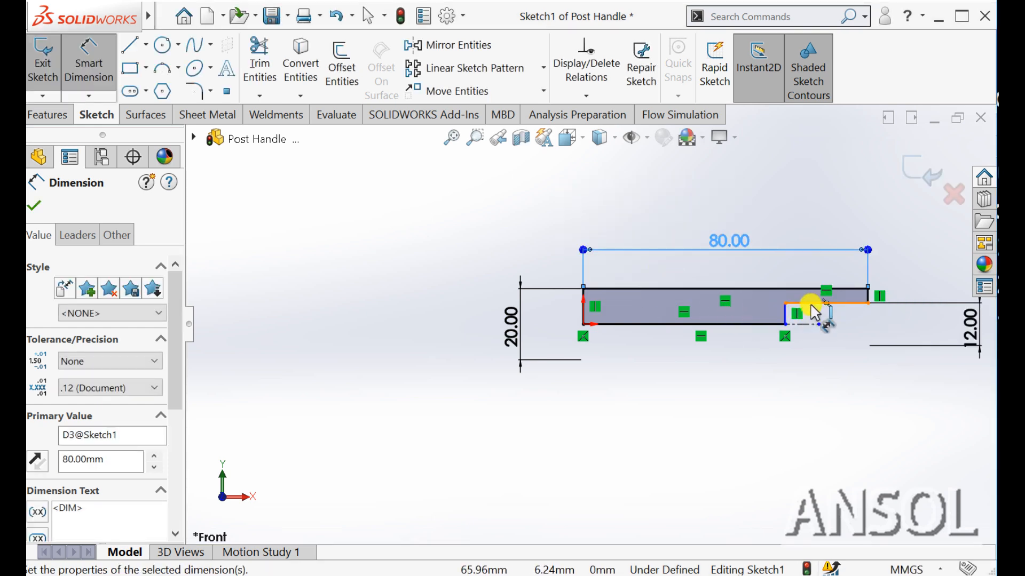
click(34, 206)
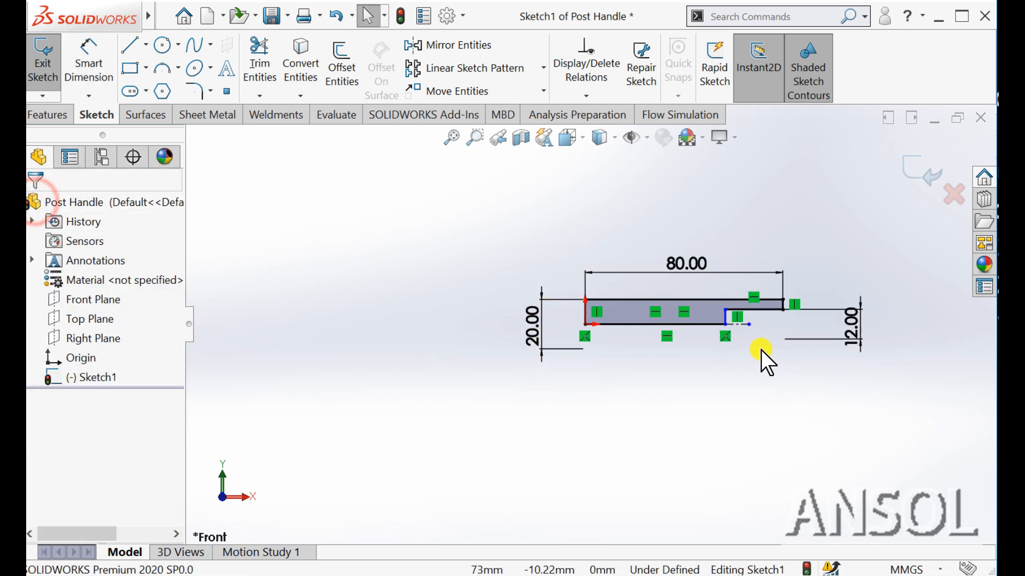
Step: Move the narrow section's vertical end line outward beyond the step so the profile is stepped correctly again
click(632, 314)
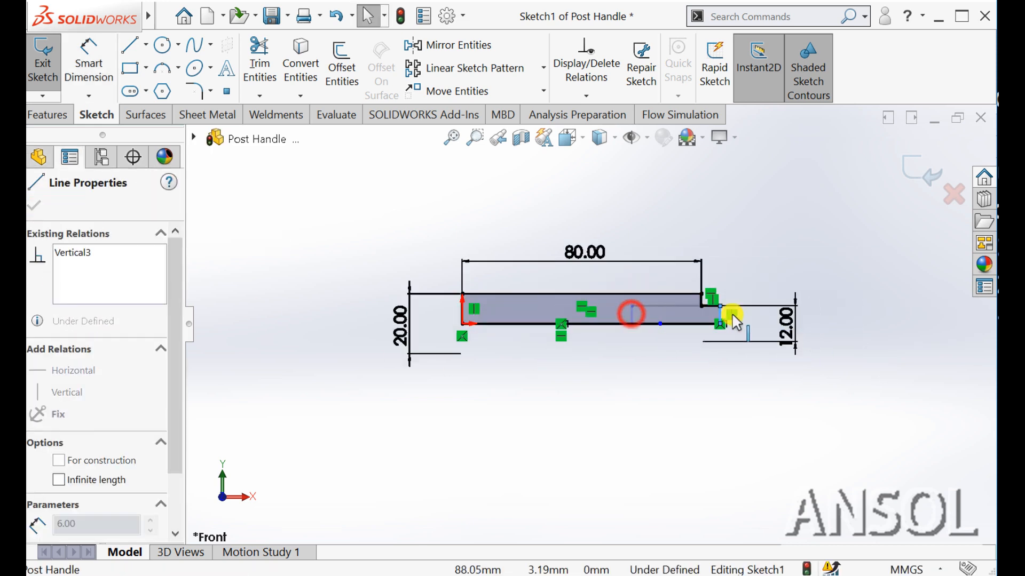
drag(735, 322, 751, 316)
click(625, 436)
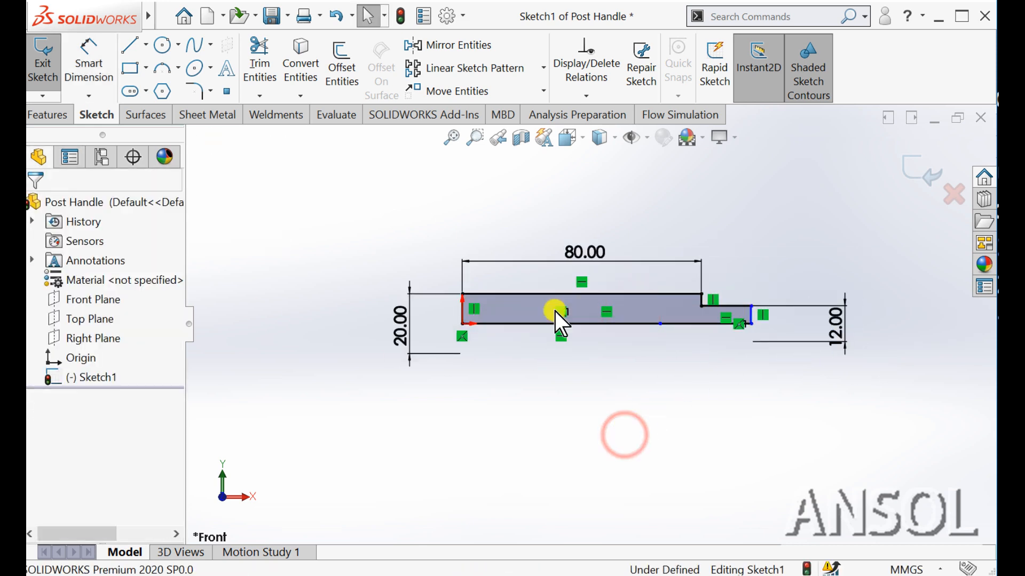
Step: Dimension the narrow section's length as 10 mm and close the sketch
click(88, 64)
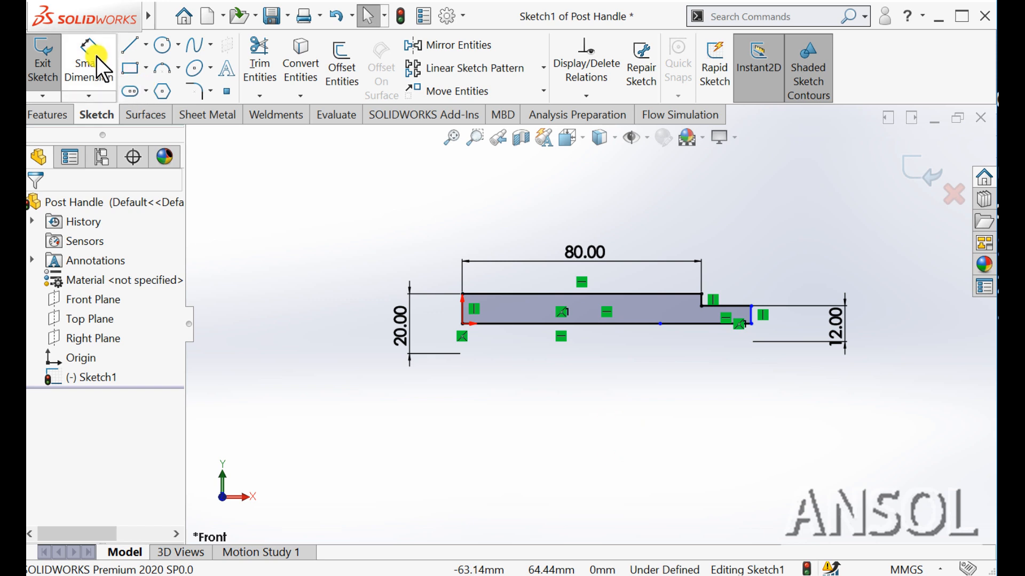
click(728, 303)
click(739, 277)
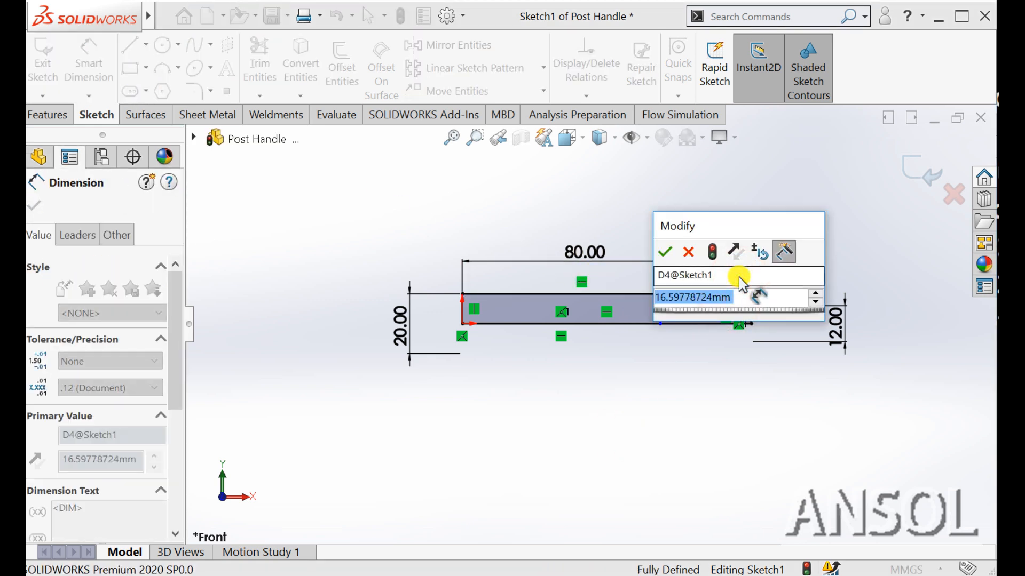
text(10)
key(Return)
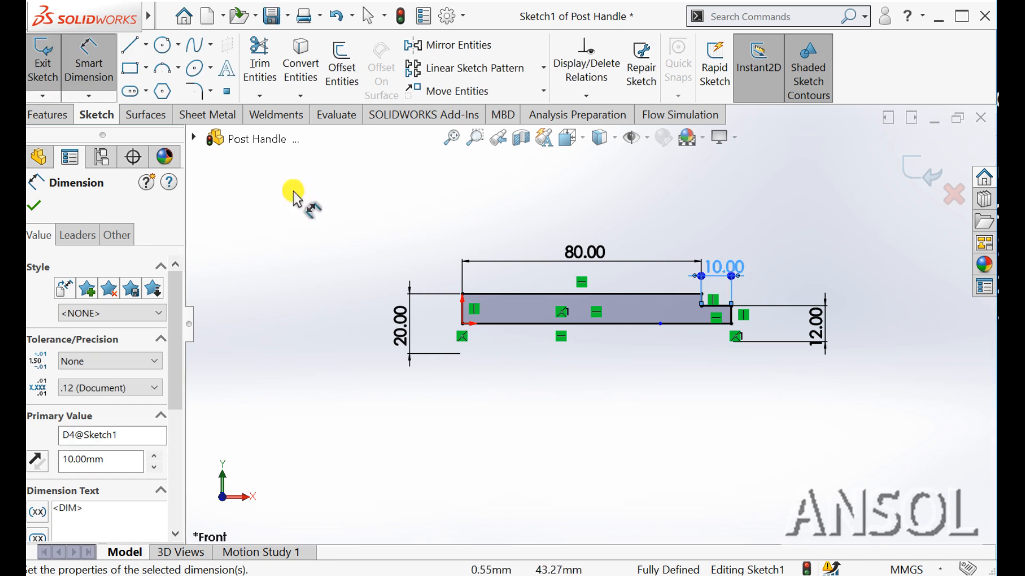
click(34, 206)
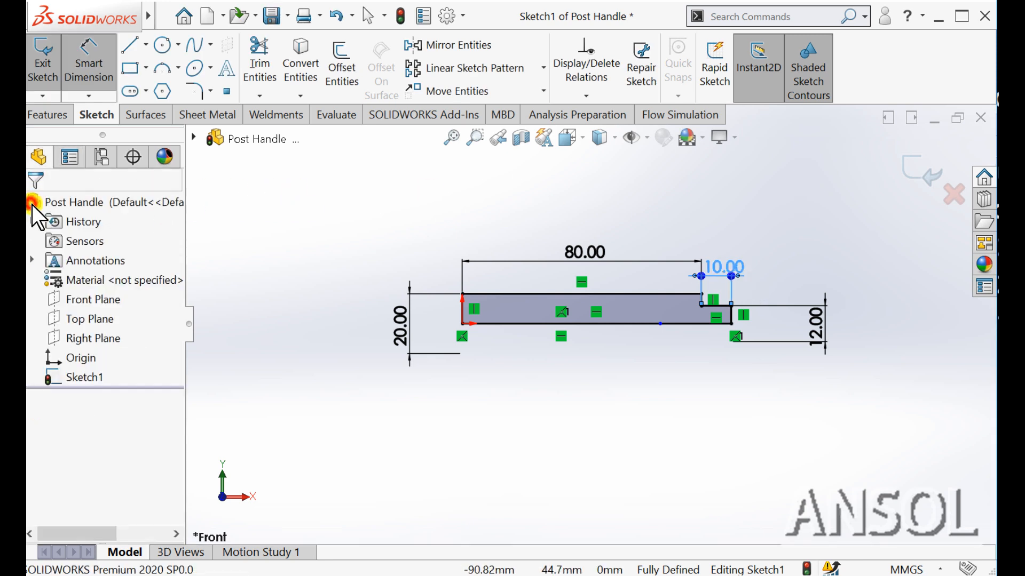
click(922, 171)
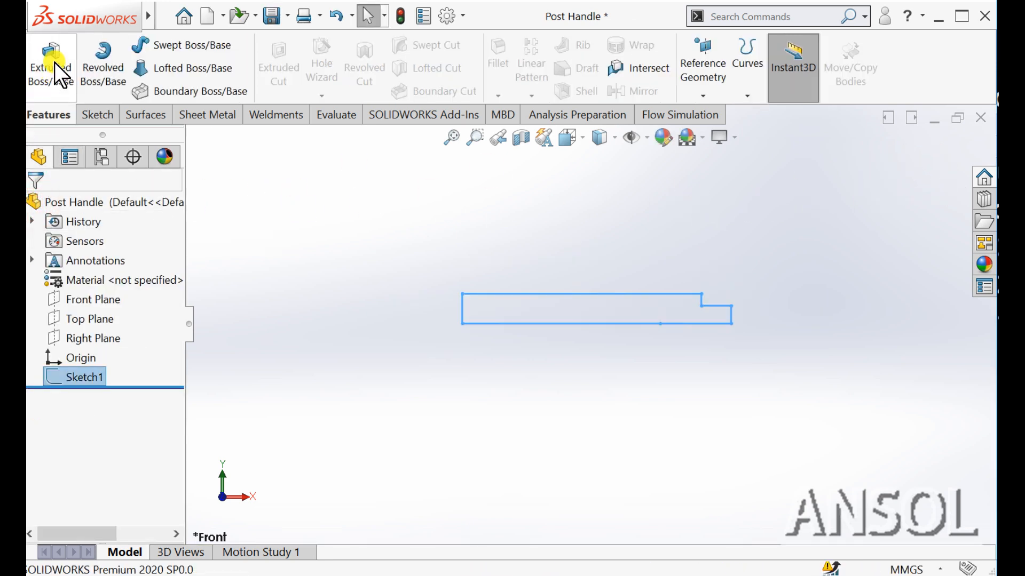
Step: Revolve the stepped profile 360 degrees about the centerline as a Revolved Boss/Base
click(102, 60)
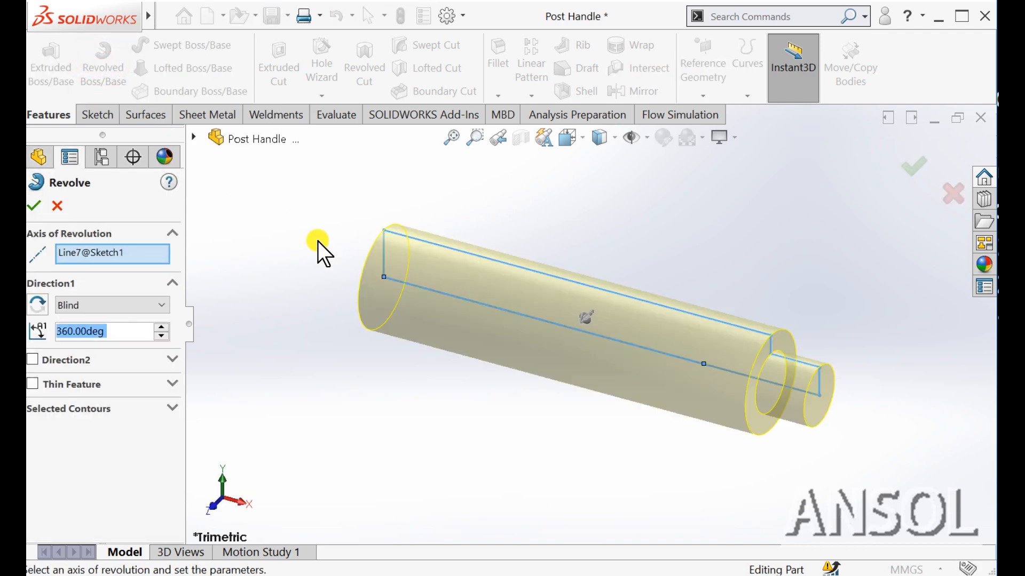
click(34, 206)
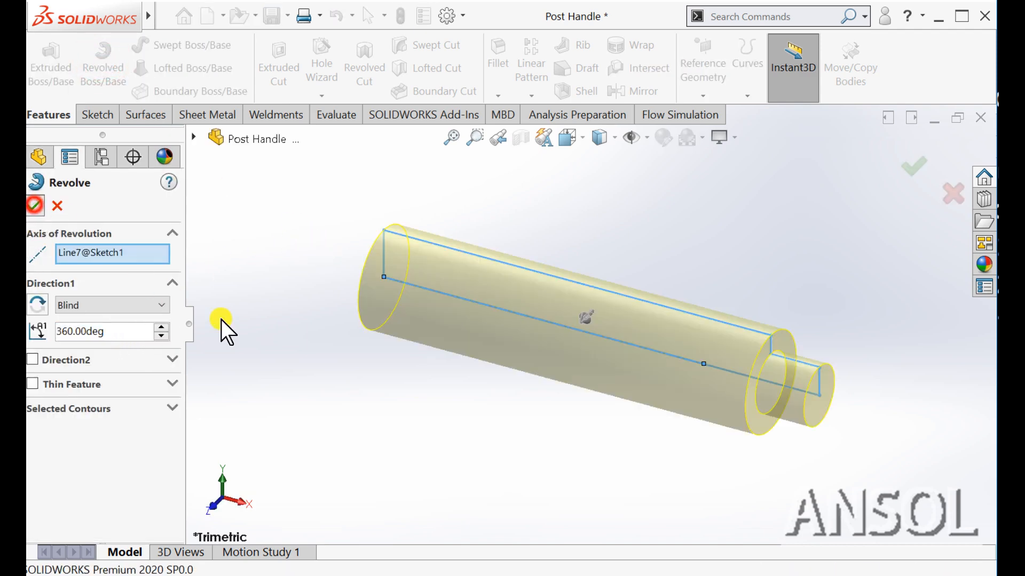
click(392, 427)
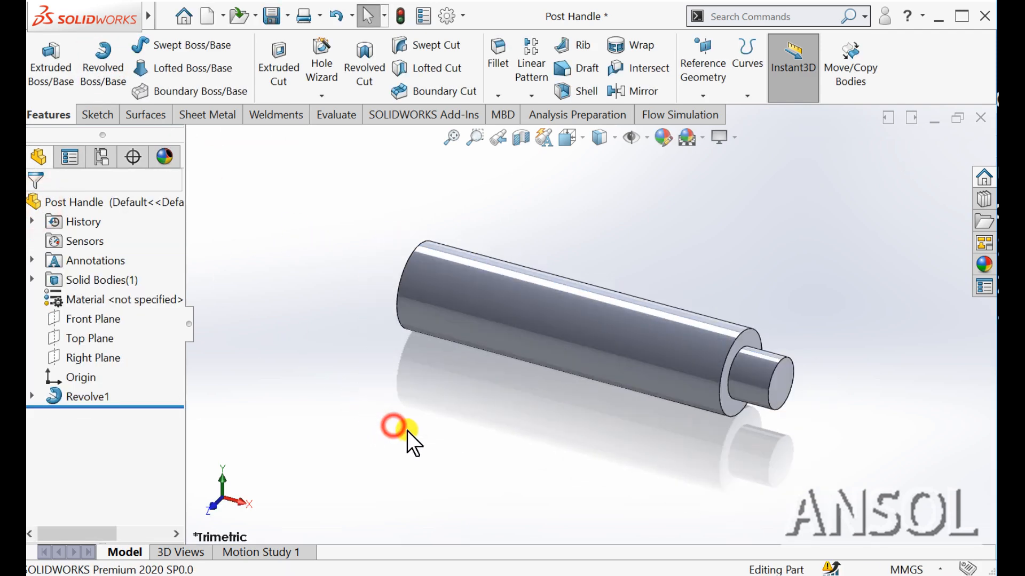
Step: On the Front Plane, start a new sketch and draw a horizontal centerline about 26 mm long from the origin away from the handle body
click(74, 323)
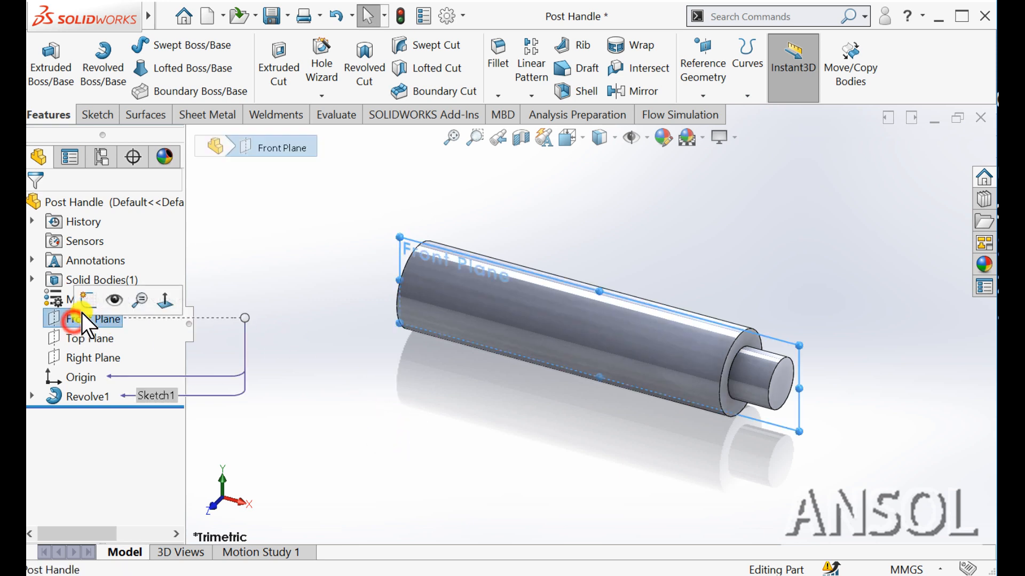
click(87, 296)
click(498, 207)
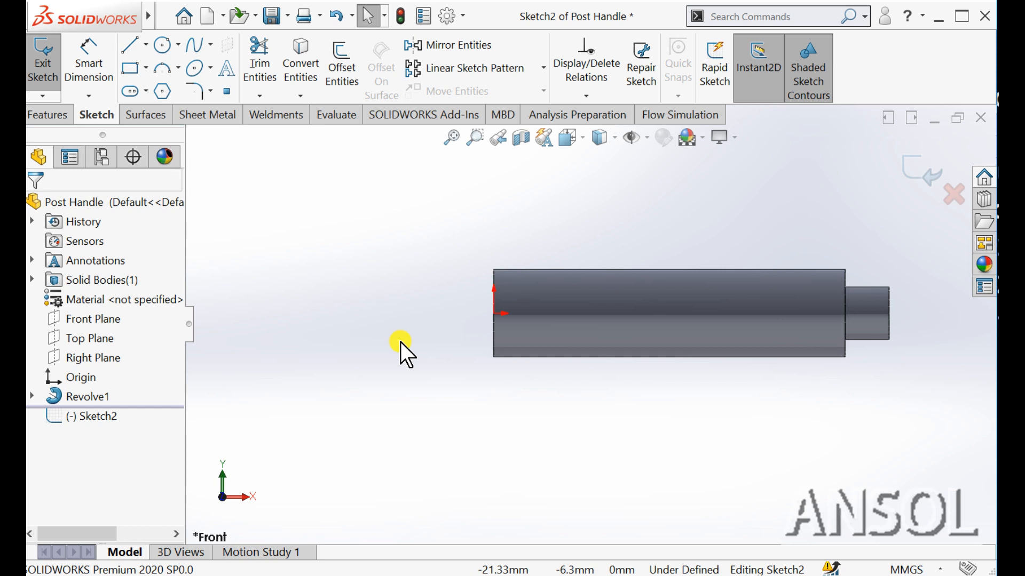
click(145, 47)
click(134, 88)
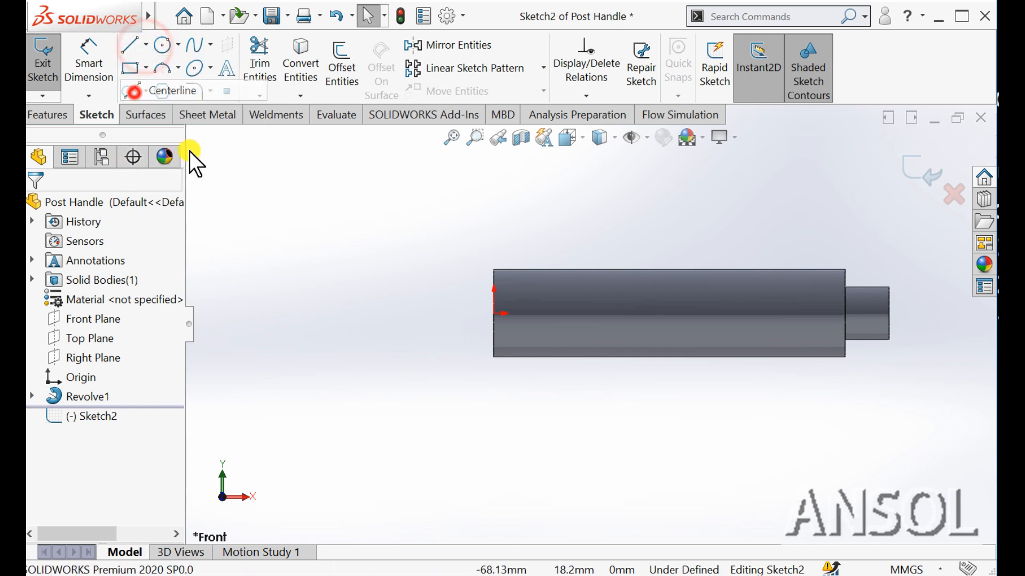
click(492, 315)
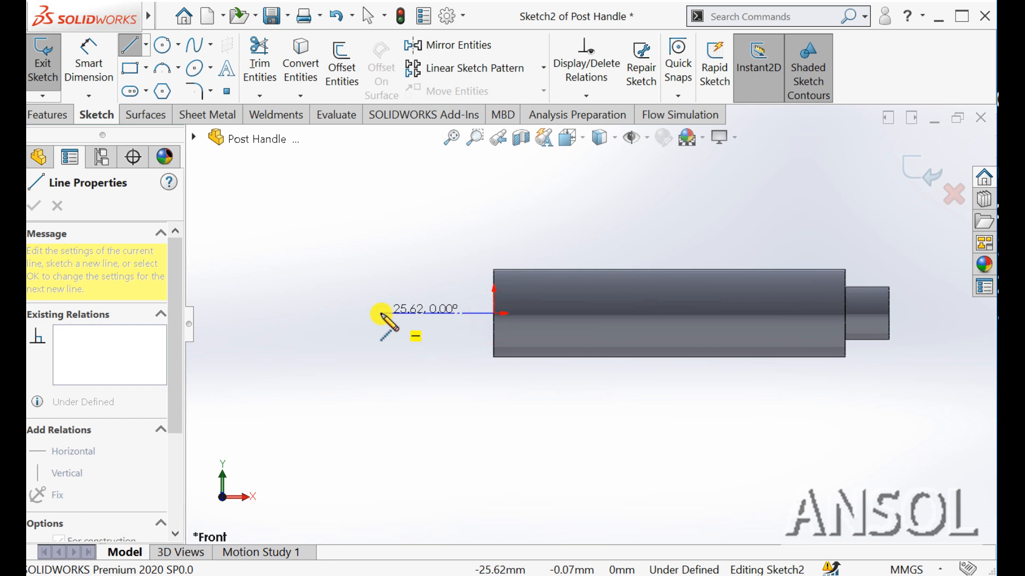
click(381, 313)
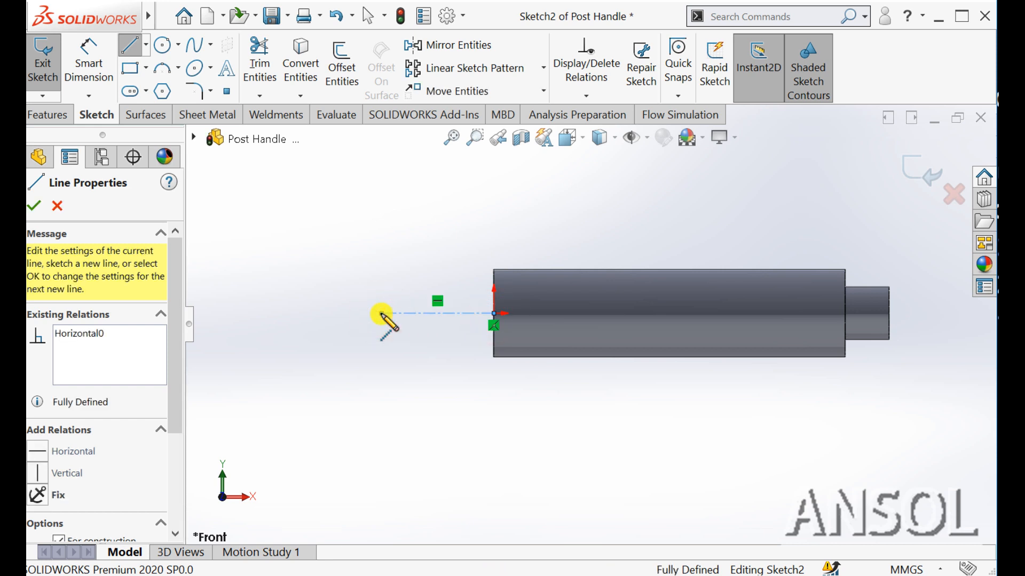
key(Escape)
Step: Dimension the horizontal centerline's length as 45 mm
click(89, 49)
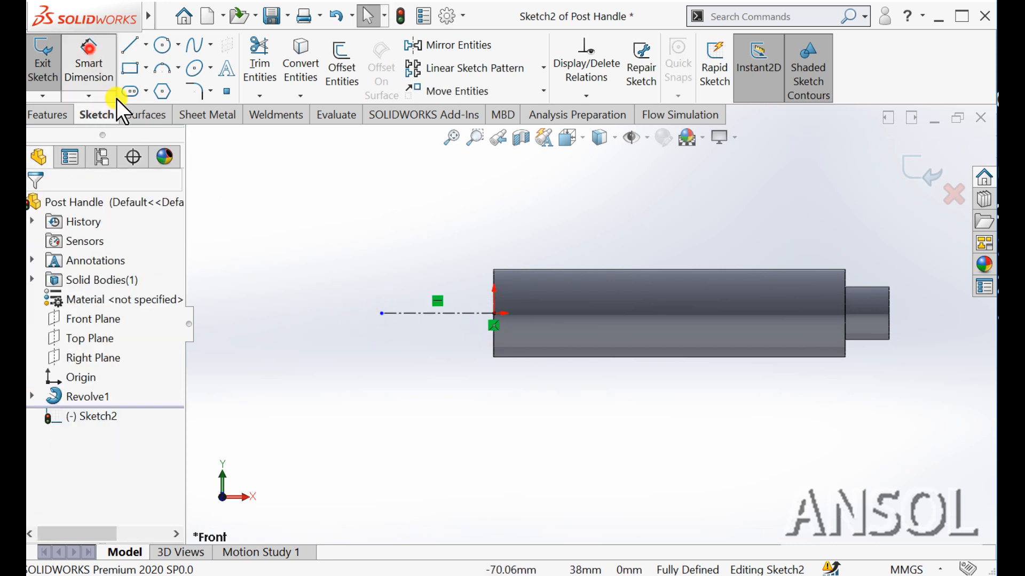
click(414, 316)
click(425, 436)
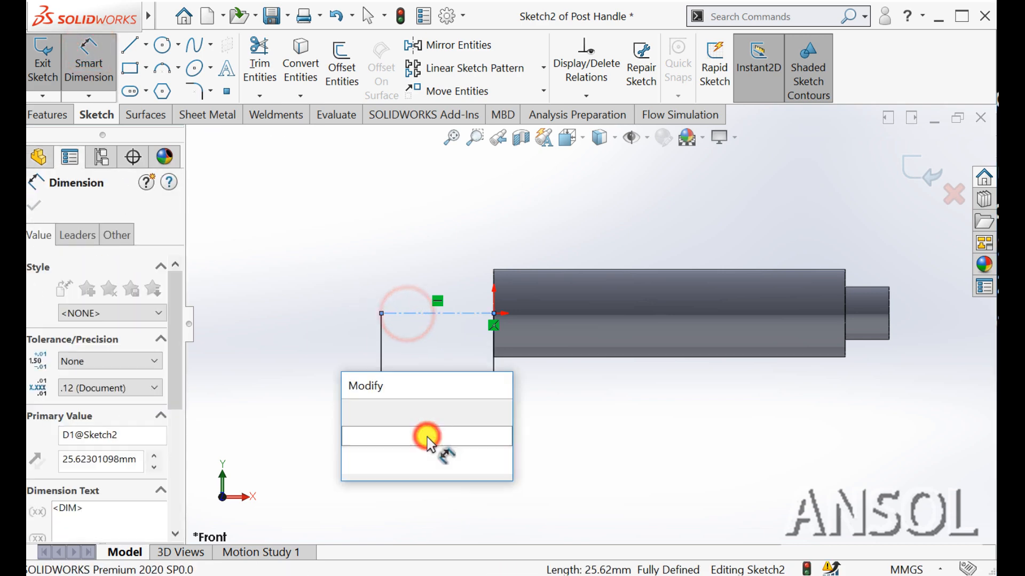
text(45)
key(Return)
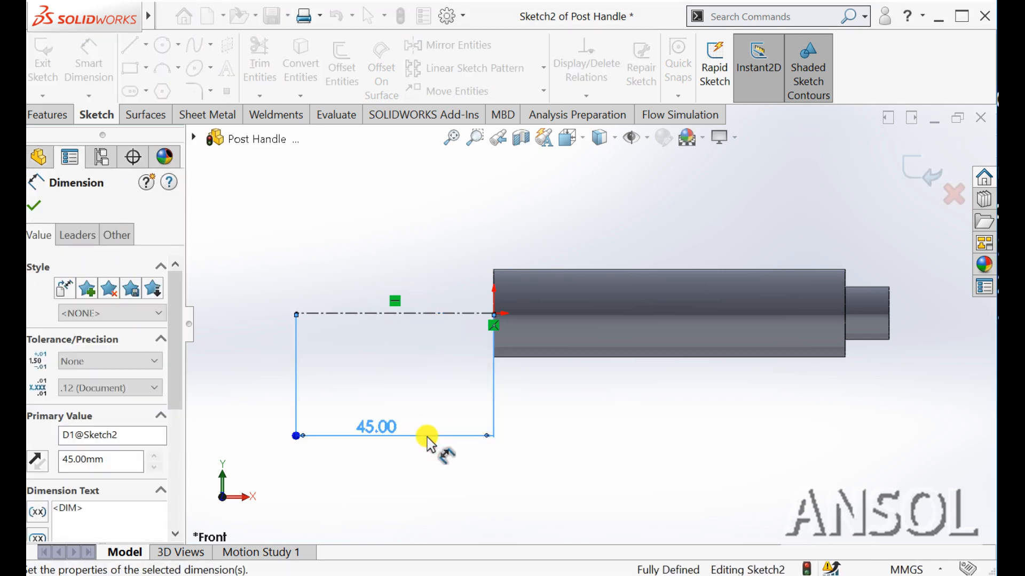
click(33, 205)
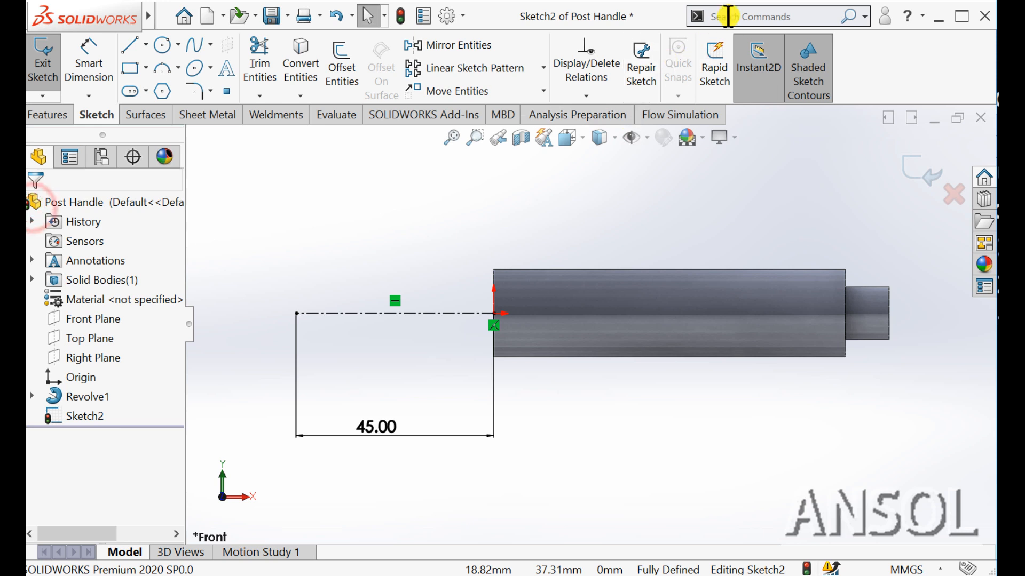
Step: Find the Dynamic Mirror Entities command and start mirroring about the horizontal centerline
click(728, 16)
text(dyna)
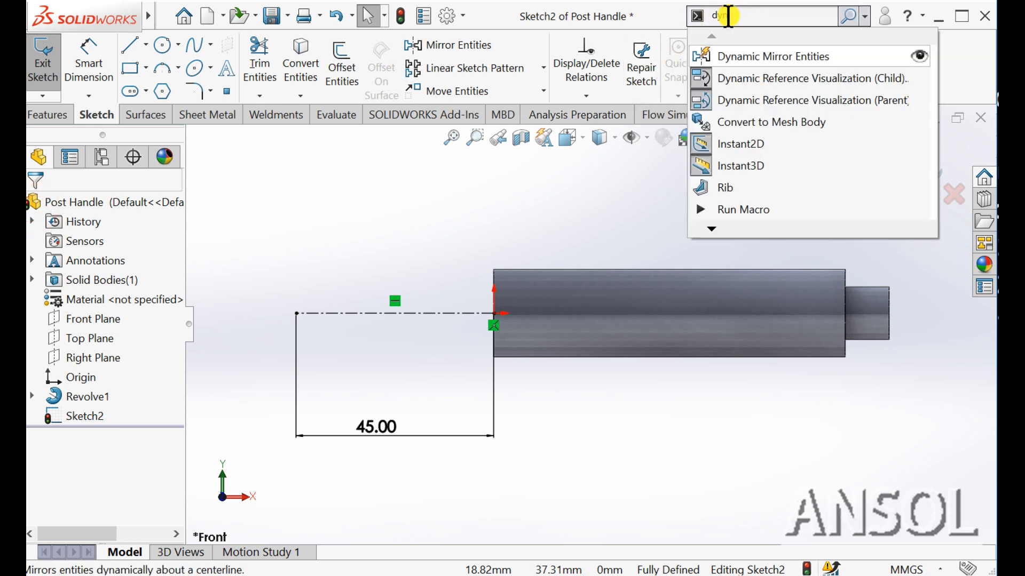
click(743, 48)
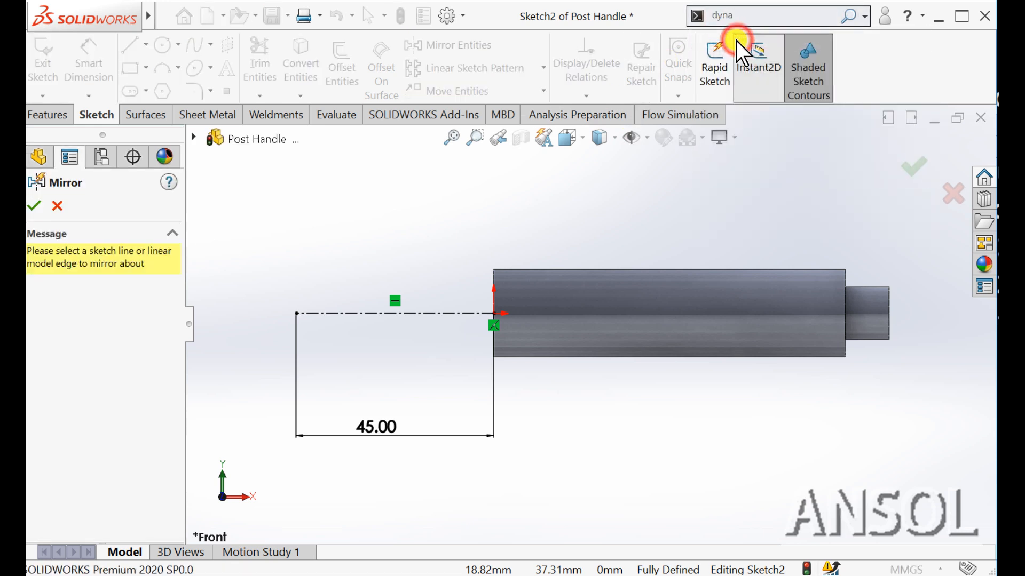
click(357, 314)
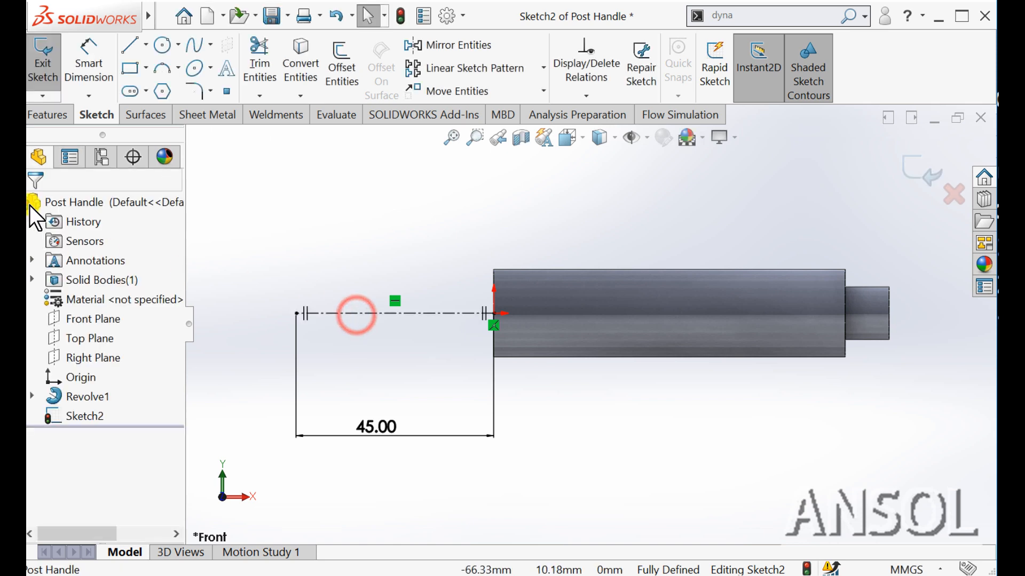
Step: Draw a vertical line about 6 mm up from the origin and a horizontal line about 36 mm long away from the handle body
click(128, 46)
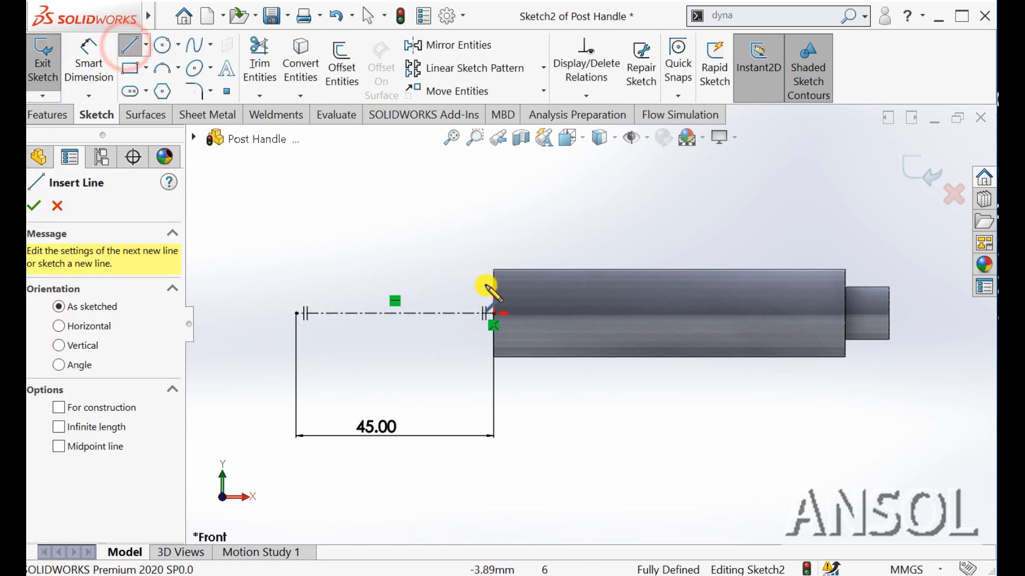
click(493, 313)
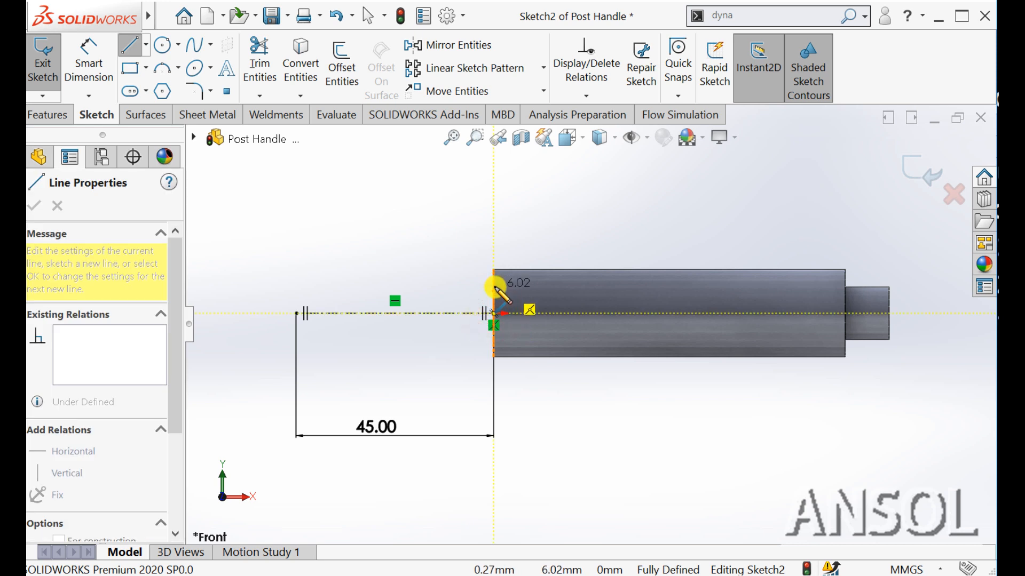
click(493, 286)
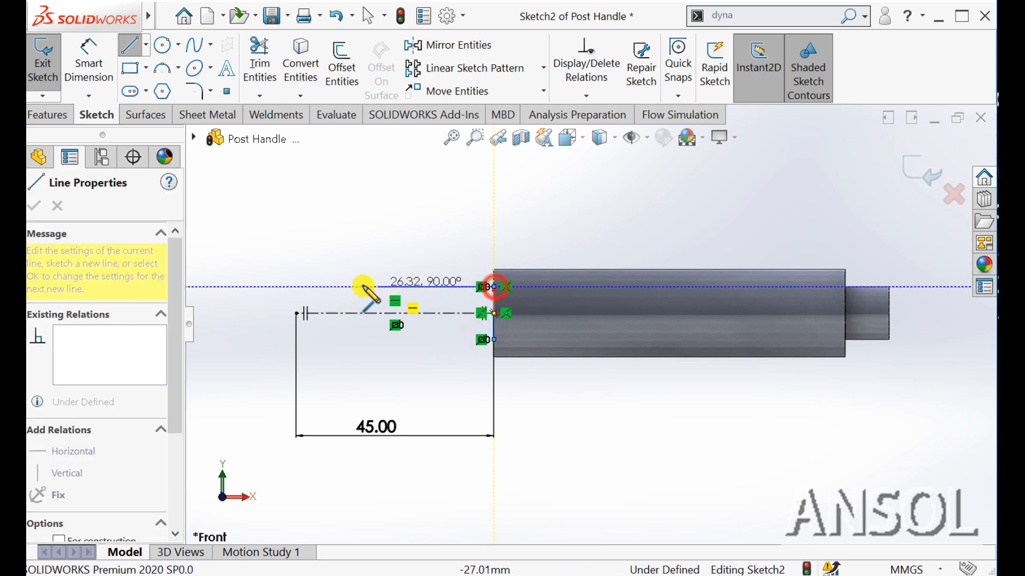
click(334, 287)
key(Escape)
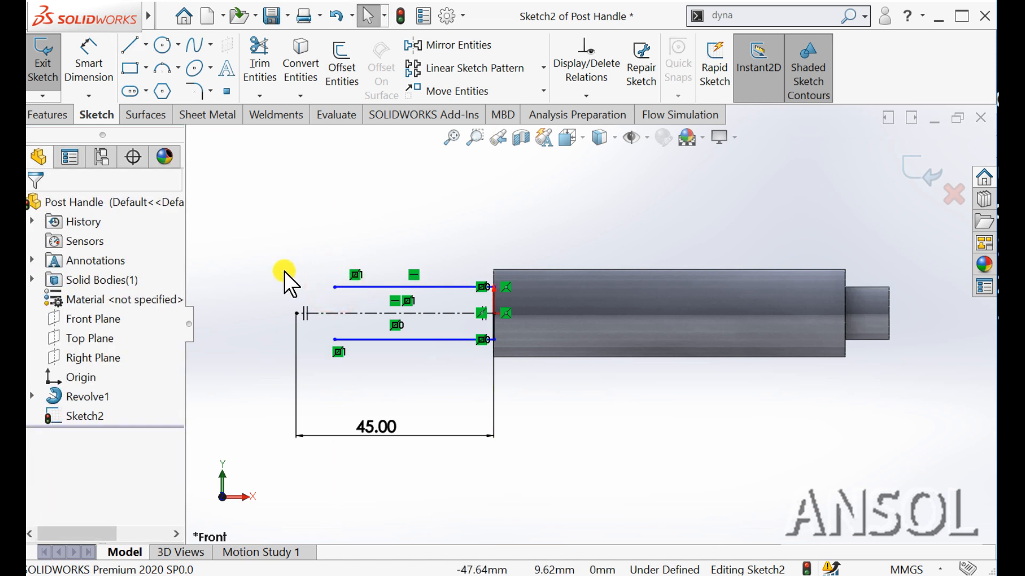
Step: Close the profile's open end with a centerpoint arc centered on the centerline, joining the free ends of both horizontal lines
scroll(280, 255, up, 1)
scroll(295, 275, down, 1)
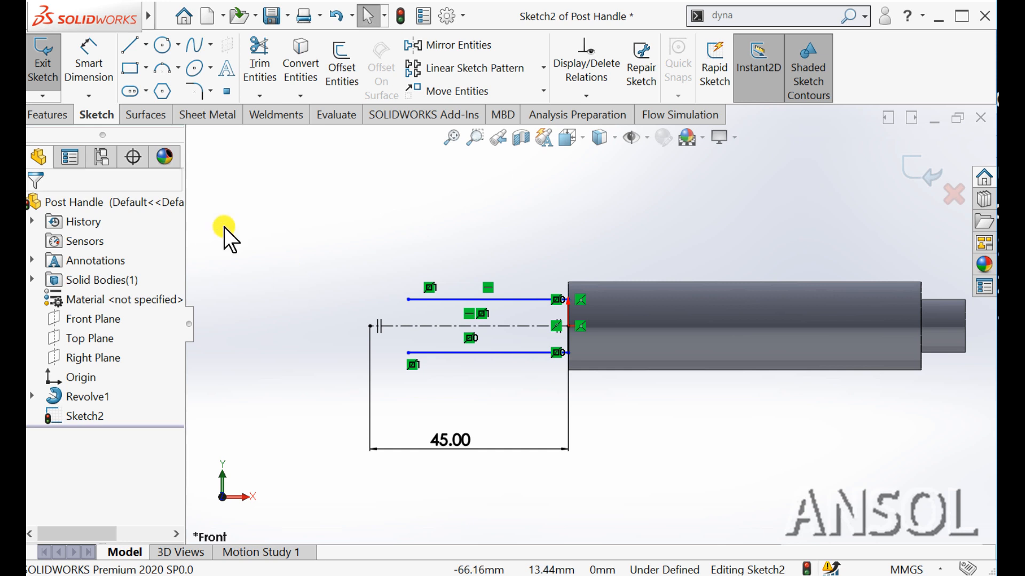
click(162, 70)
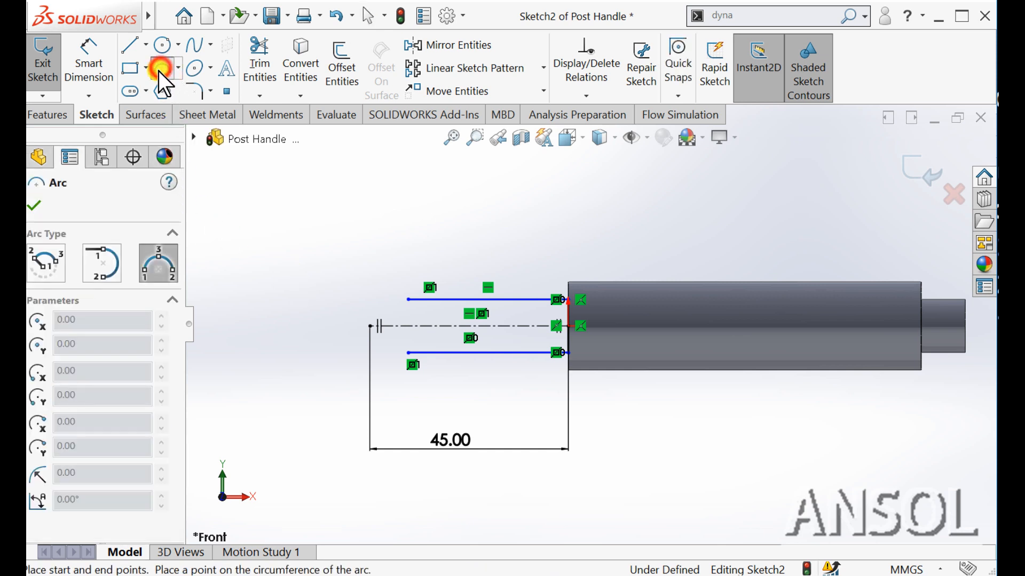
click(43, 266)
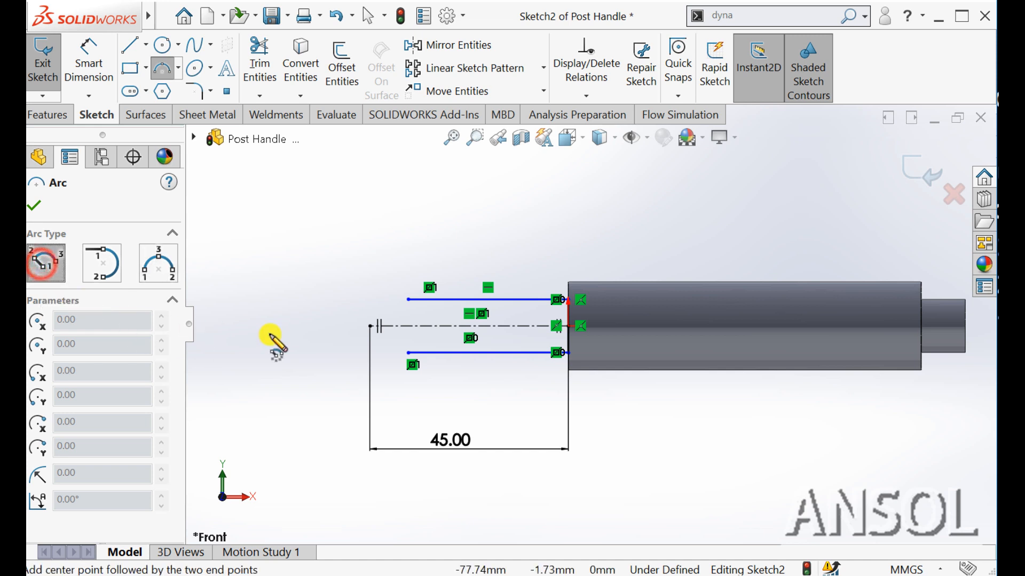
click(408, 326)
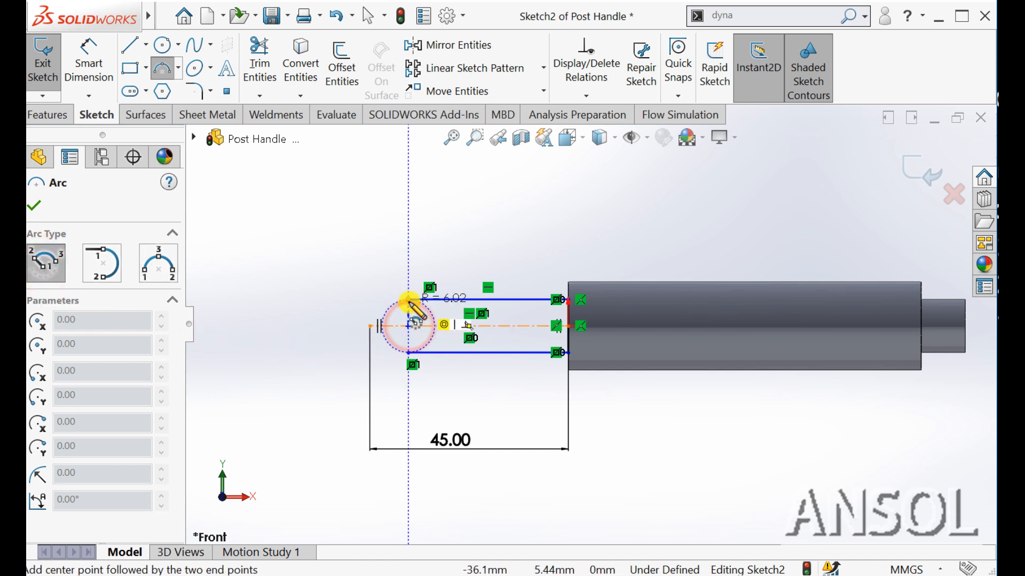
click(408, 299)
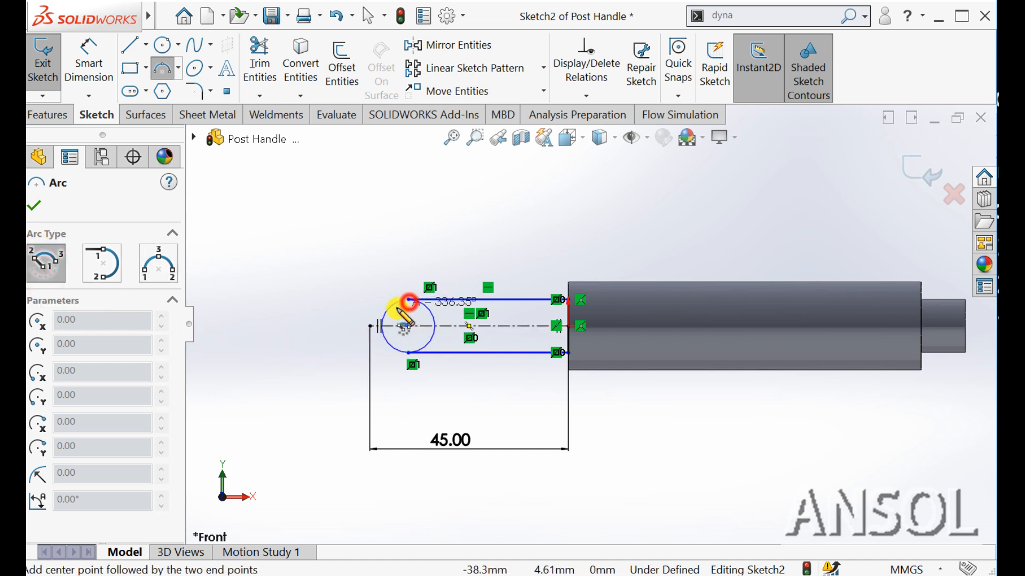
click(409, 352)
key(Escape)
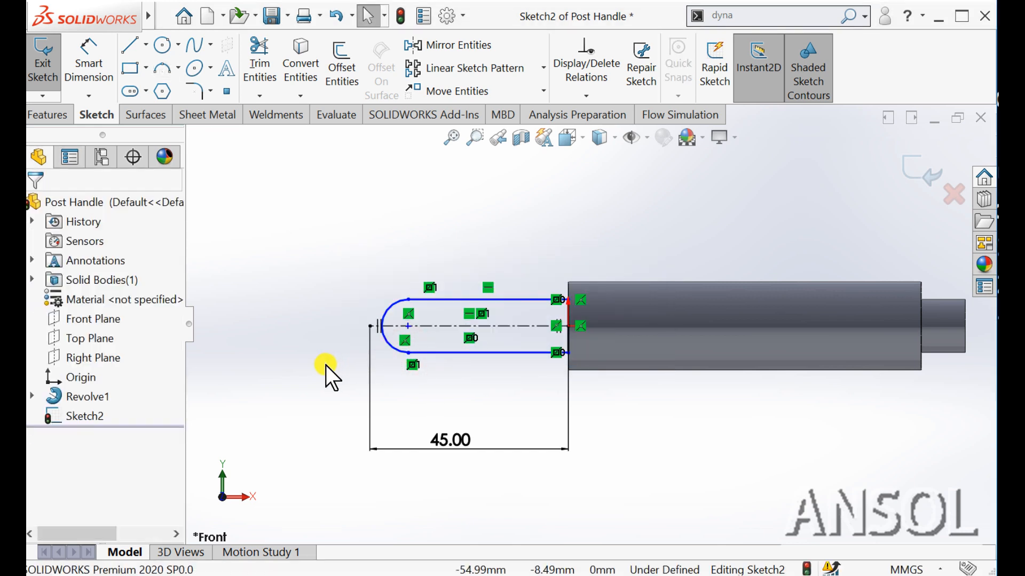
Step: Dimension the end arc's radius as 6 mm
scroll(363, 378, down, 2)
click(88, 35)
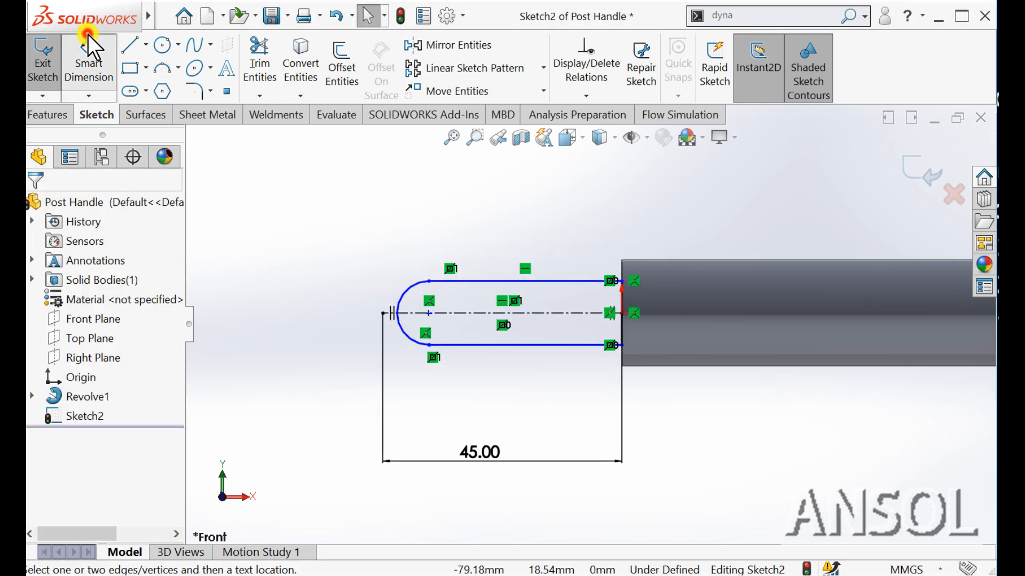
click(407, 301)
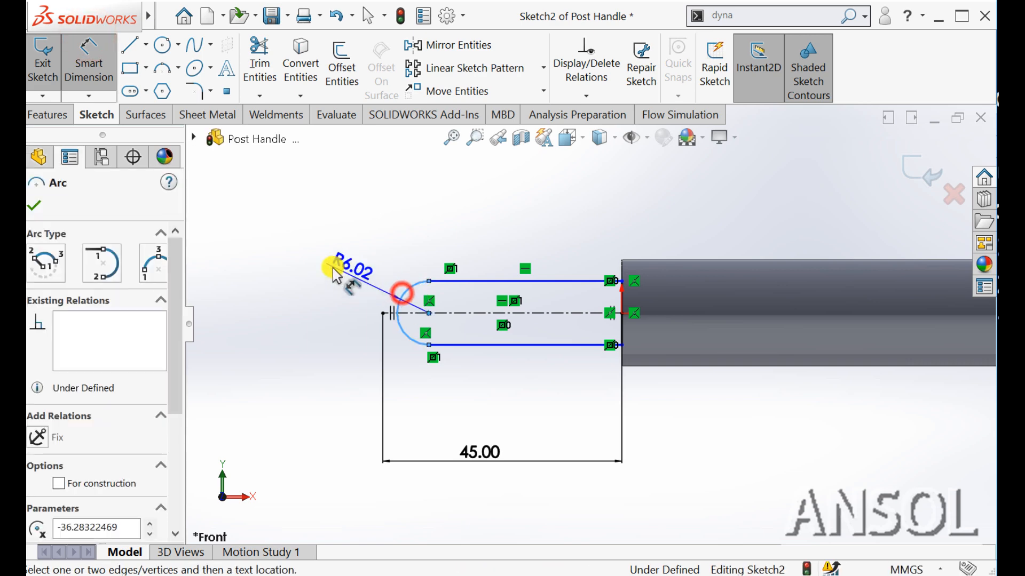
click(322, 267)
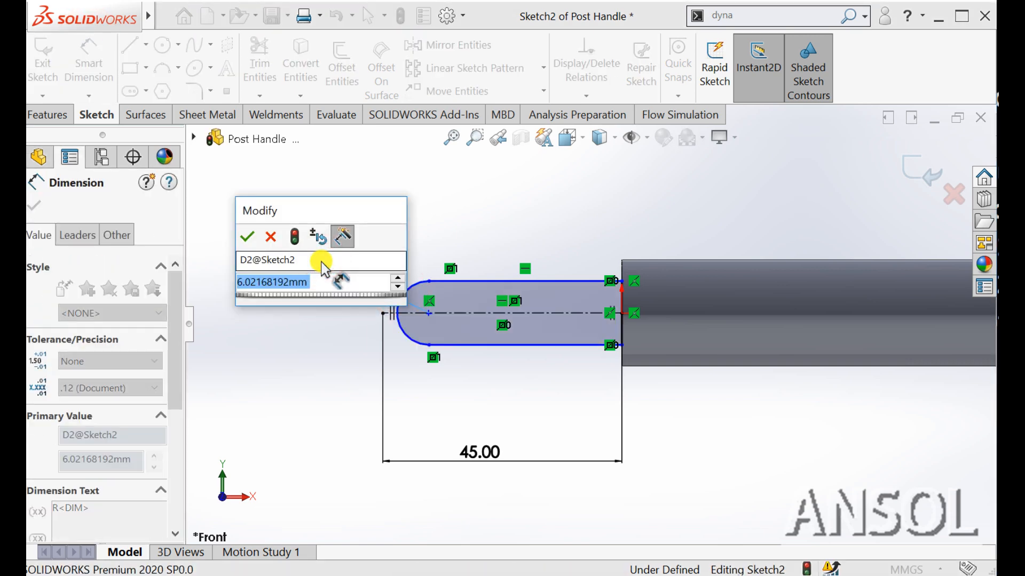
text(5)
key(BackSpace)
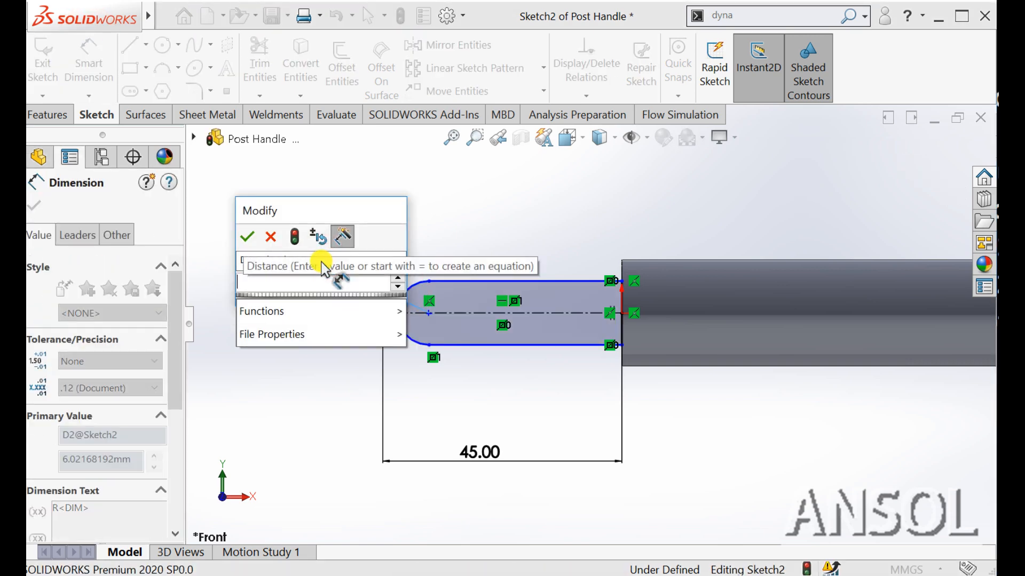
text(6)
key(Return)
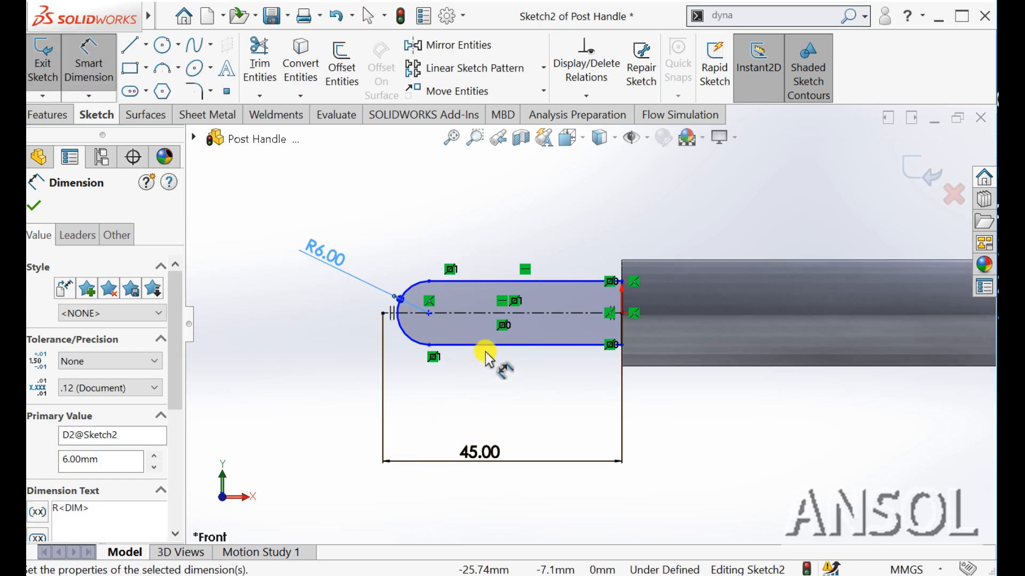
click(33, 208)
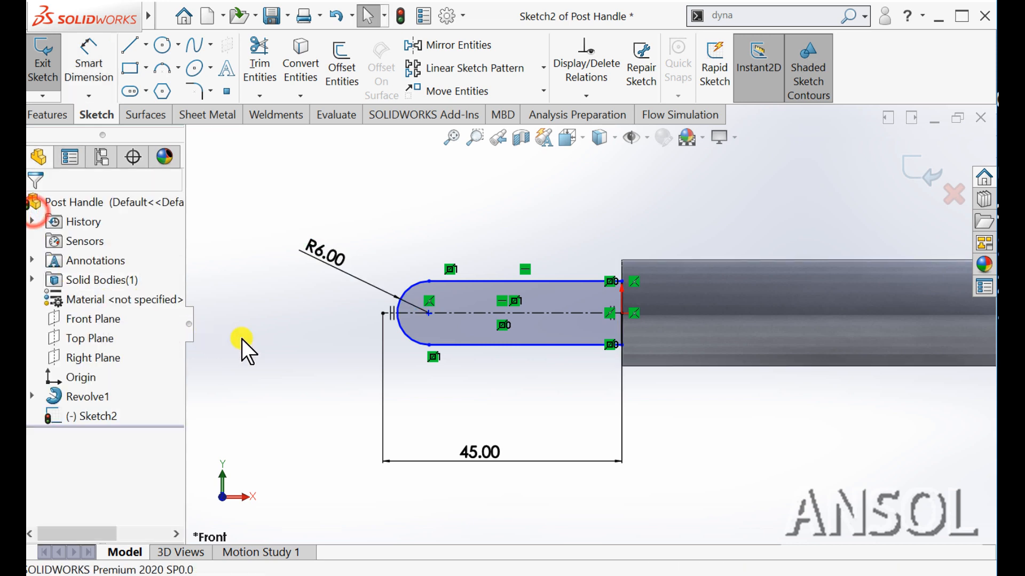
Step: Merge the arc's center point with the outer endpoint of the 45 mm centerline
click(383, 315)
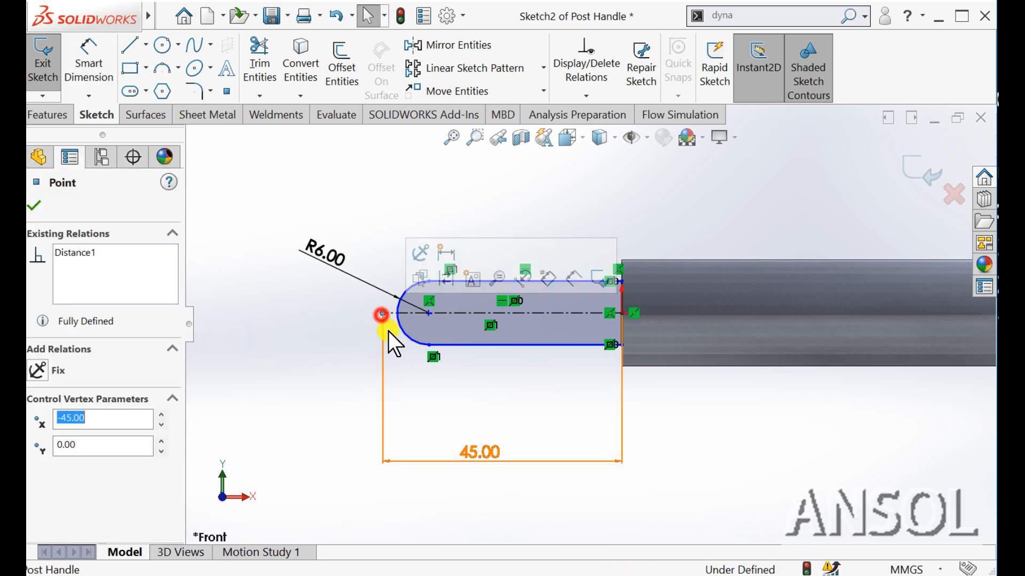
ctrl+click(429, 314)
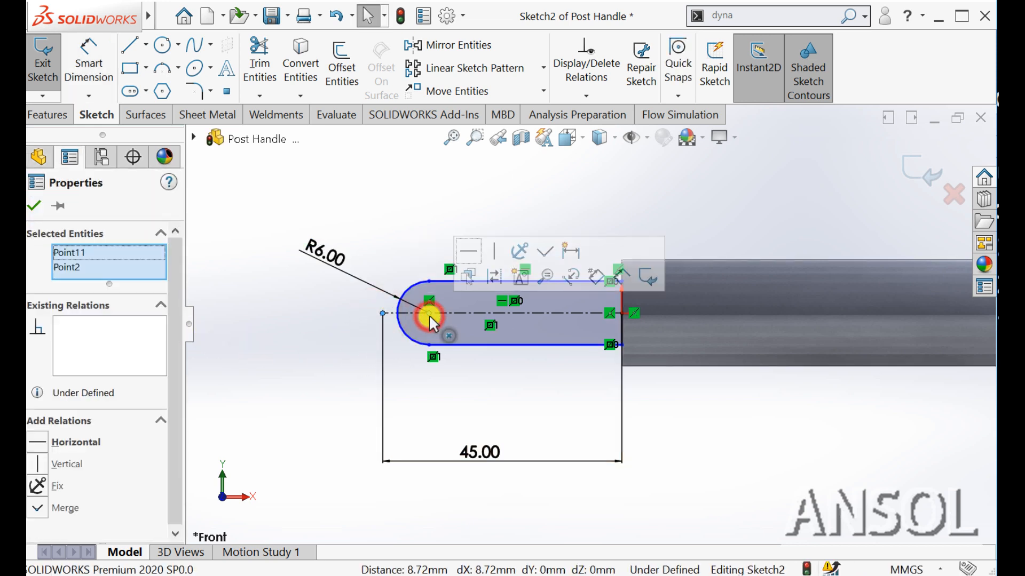
click(544, 254)
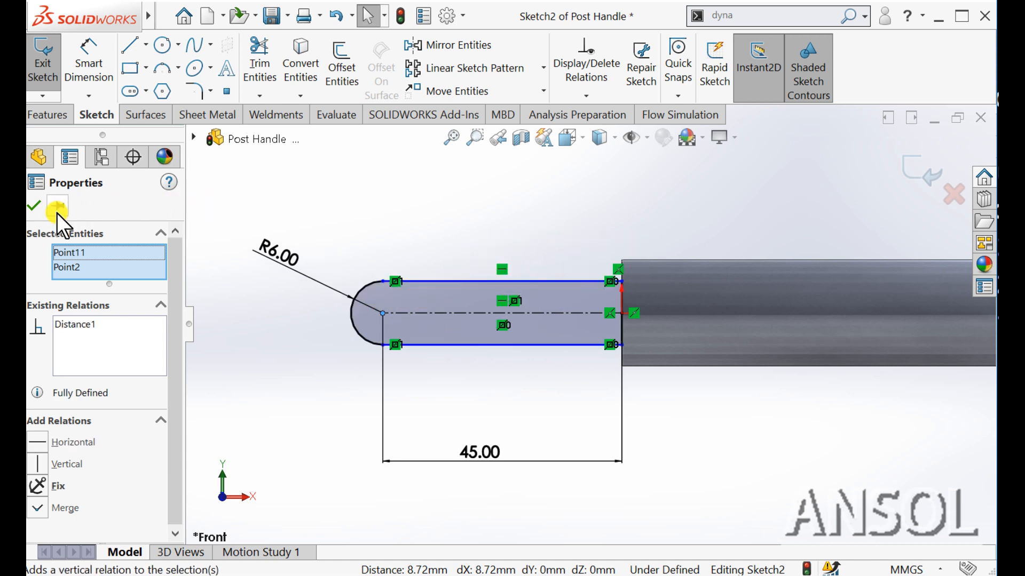
click(37, 206)
click(266, 383)
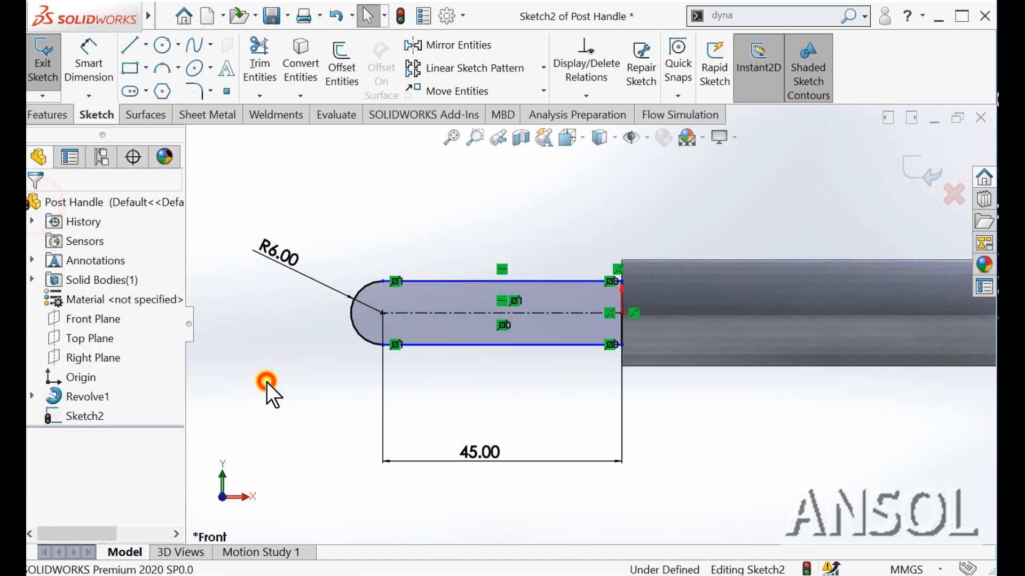
Step: Dimension the vertical profile line at the handle's end face, accepting the offered value
click(96, 58)
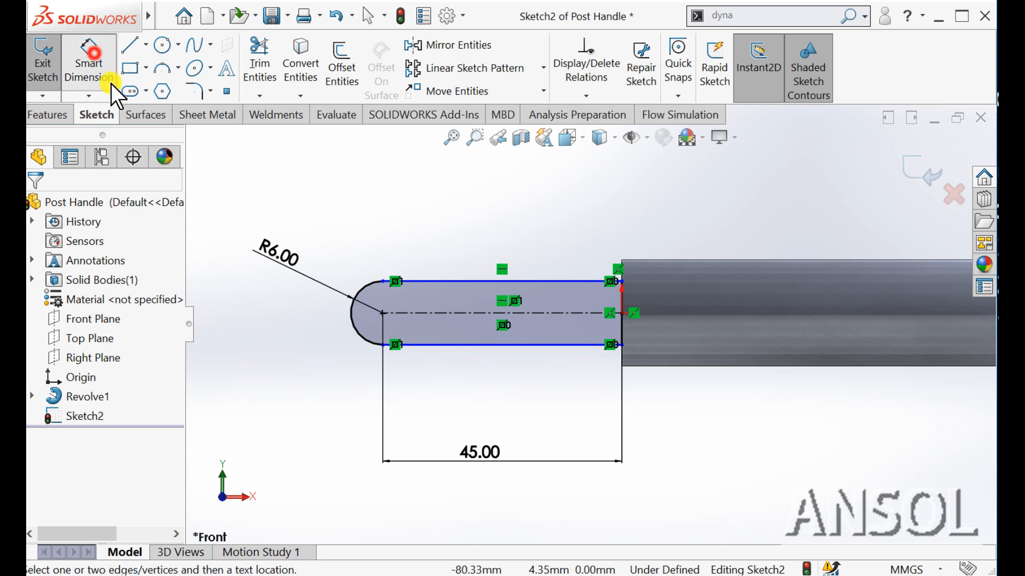
click(620, 327)
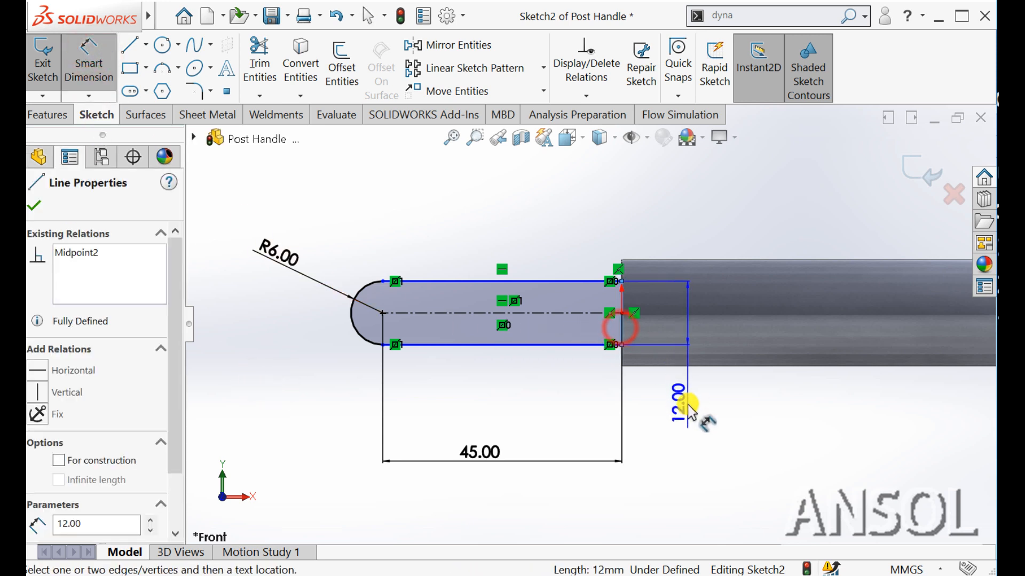
click(687, 404)
click(613, 377)
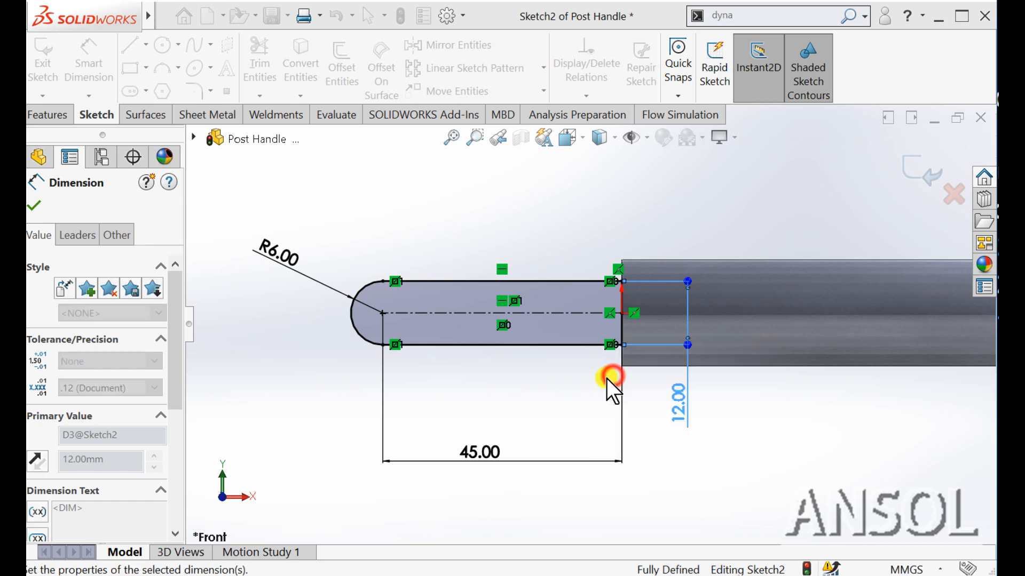
click(34, 207)
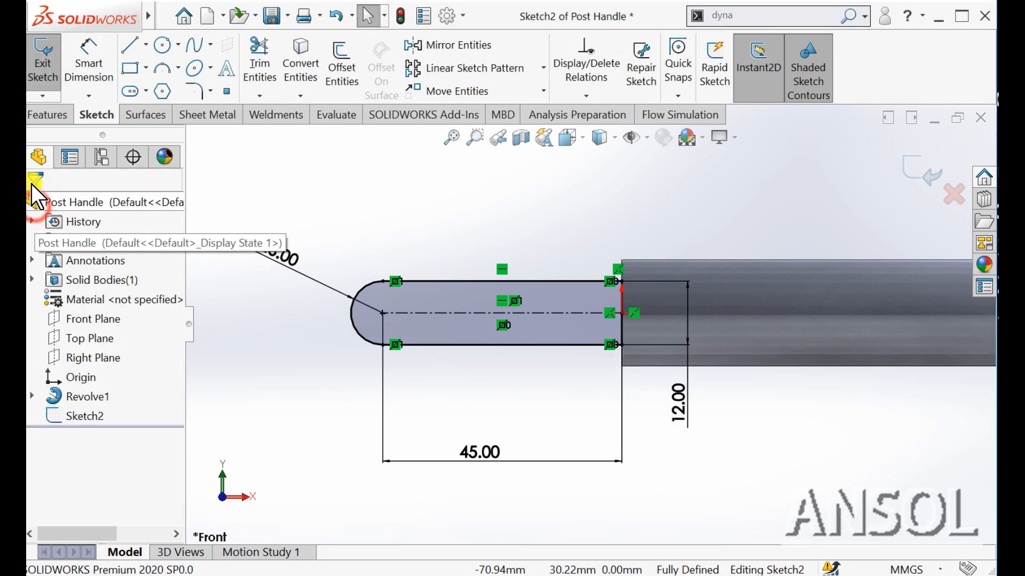
Step: Draw a circle about 6.4 mm in diameter at the arc's center and a similar one on the centerline about 30 mm from the origin
click(382, 313)
click(392, 325)
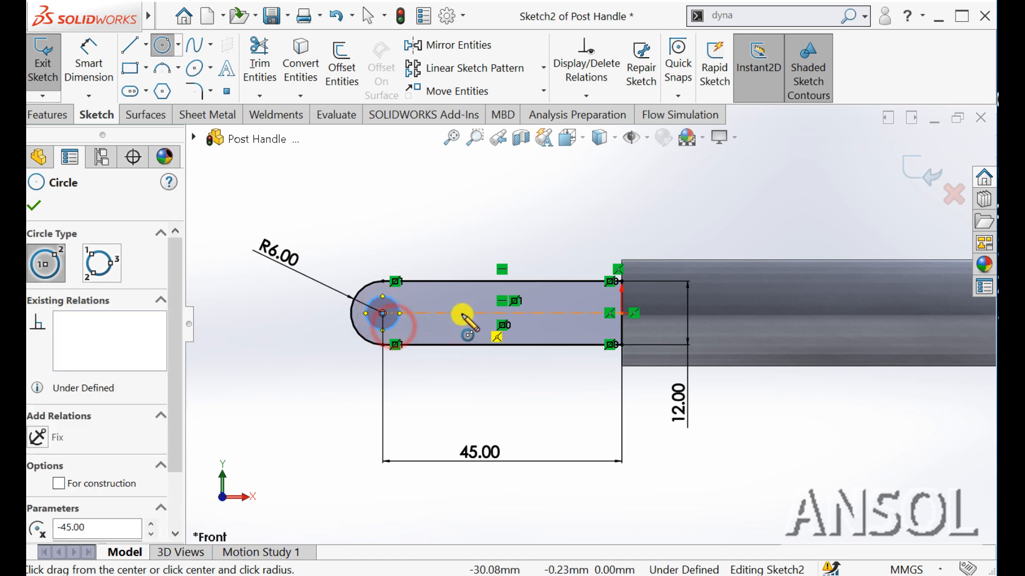
click(461, 313)
click(462, 329)
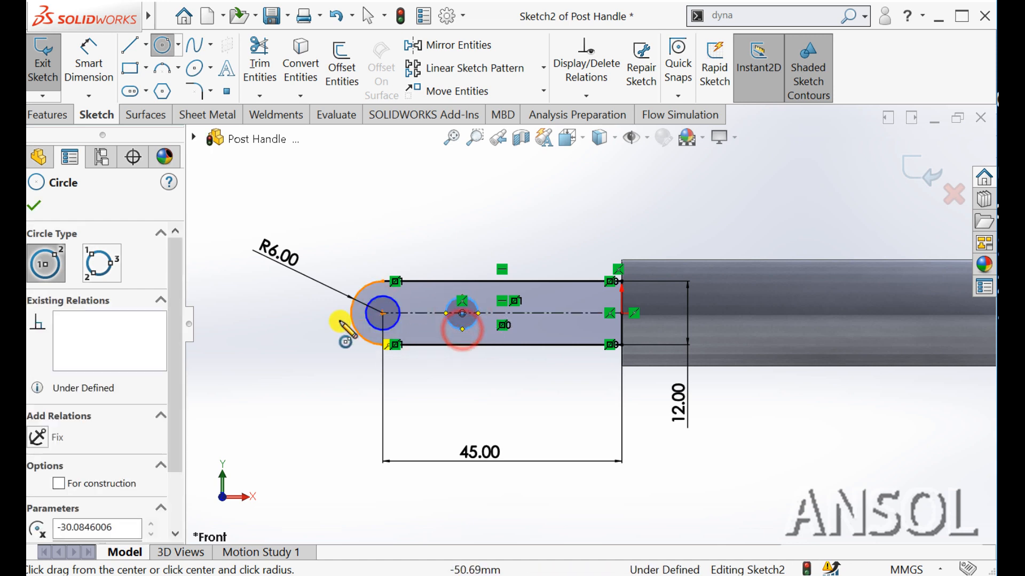
key(Escape)
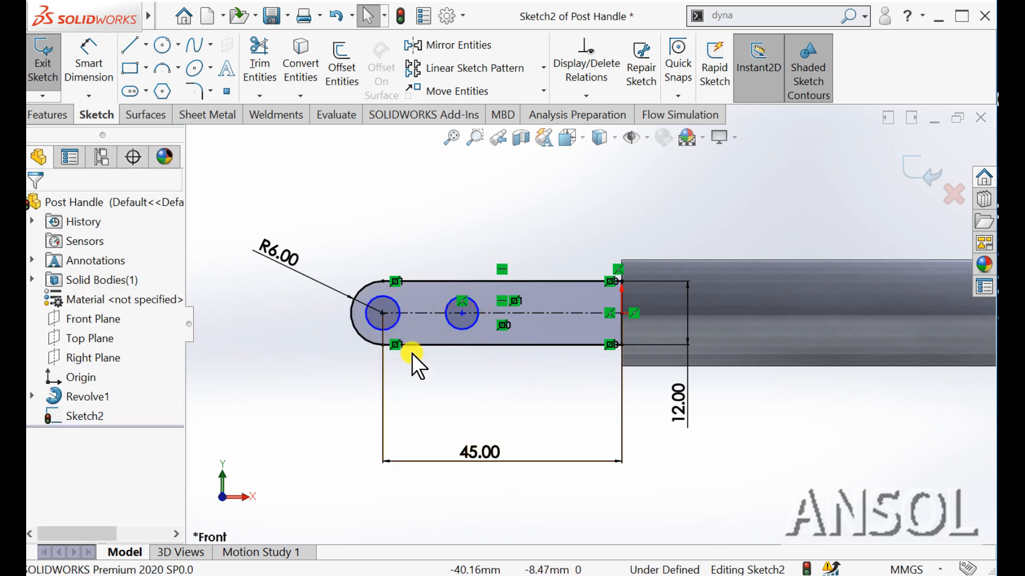
Step: Make the two hole circles on the tab centerline equal in size
click(396, 325)
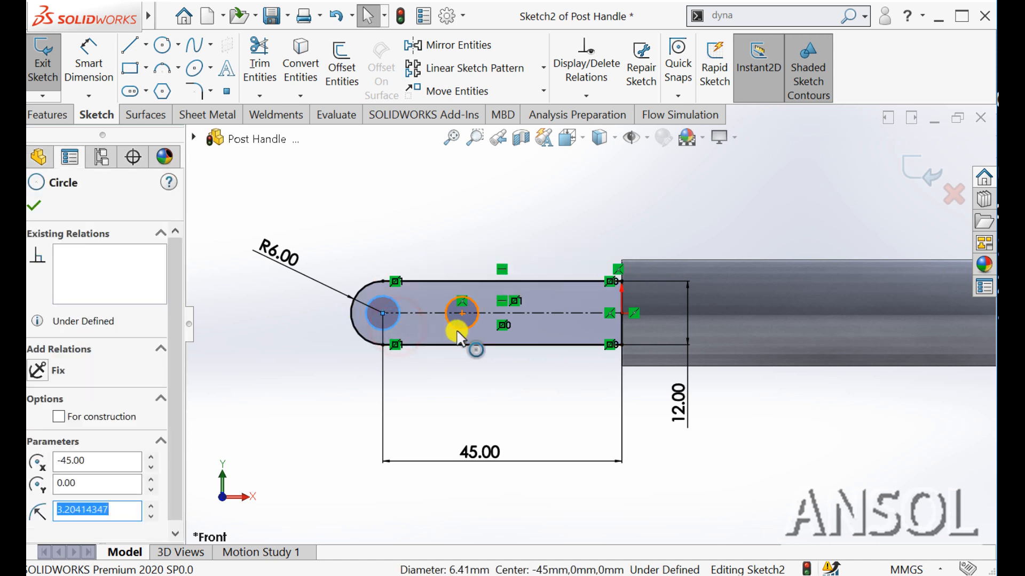
ctrl+click(456, 329)
click(573, 266)
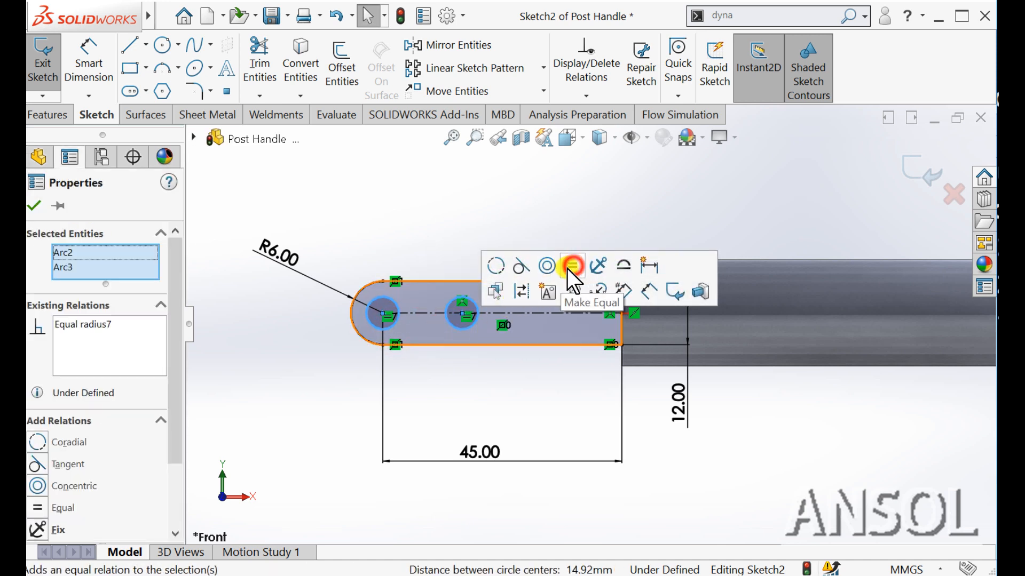
click(32, 206)
click(232, 382)
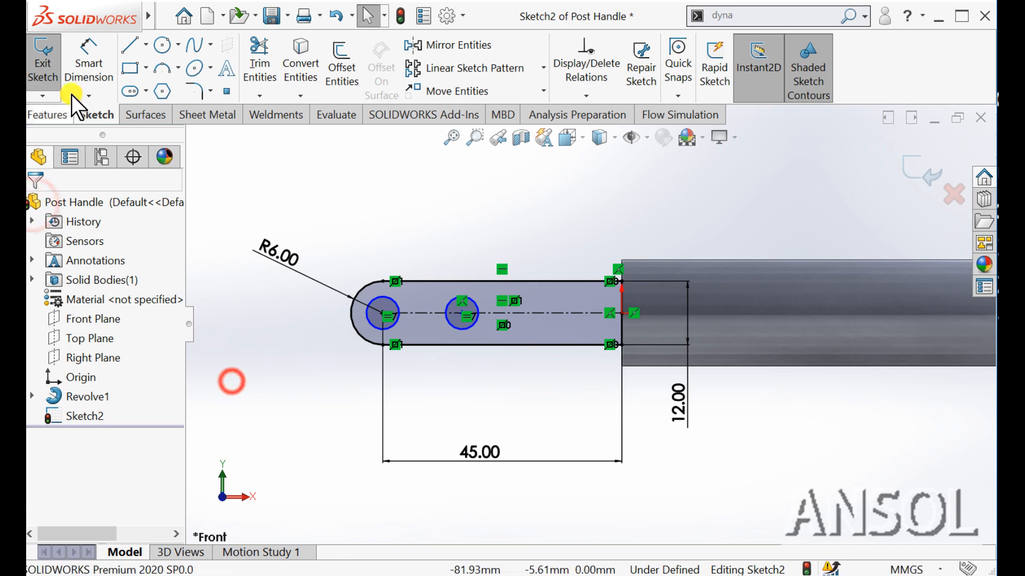
Step: Dimension the diameter of the hole circle at the rounded end as 6 mm
click(88, 51)
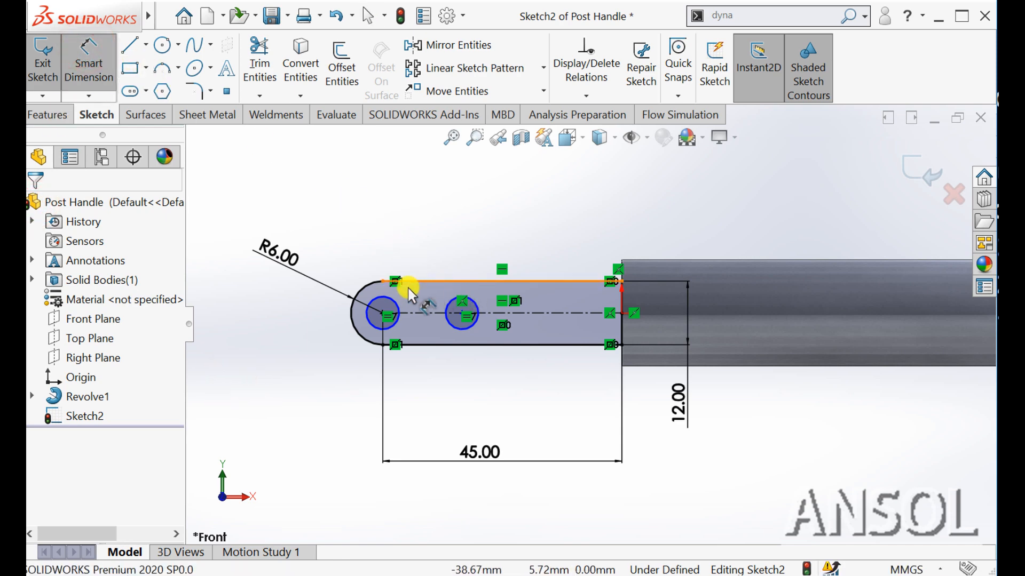
click(395, 309)
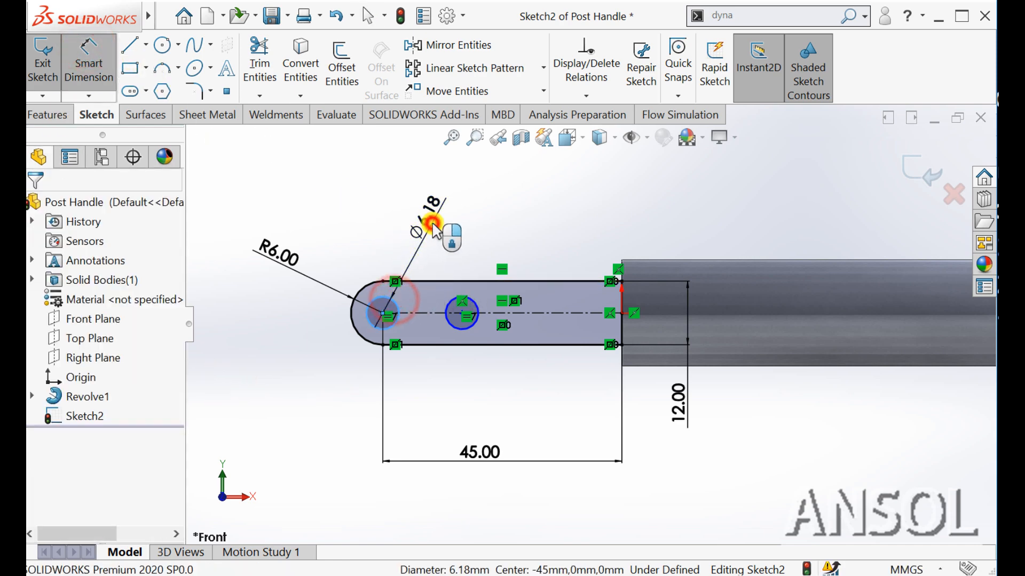
click(413, 222)
text(6.00mm)
key(Return)
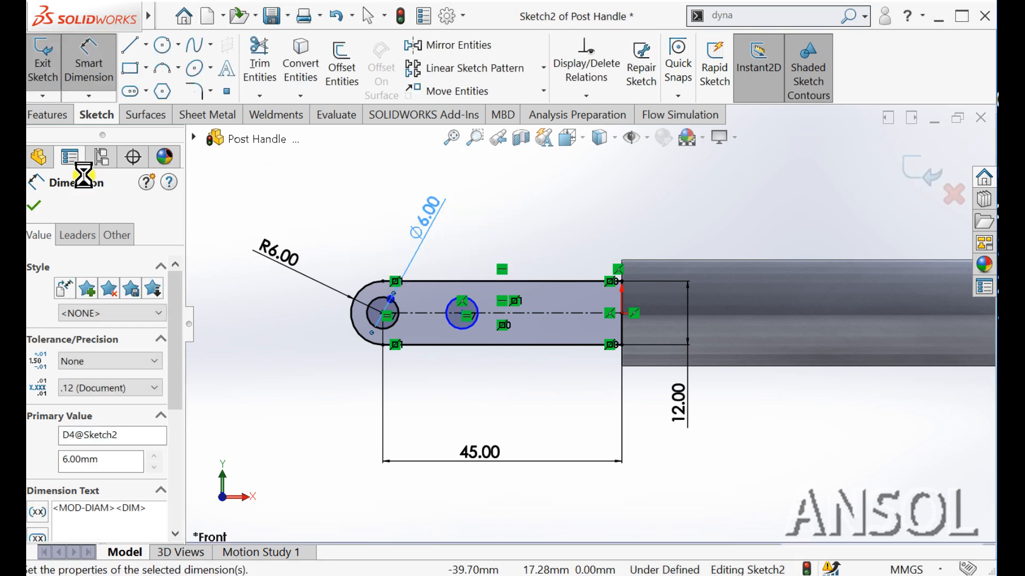
click(34, 206)
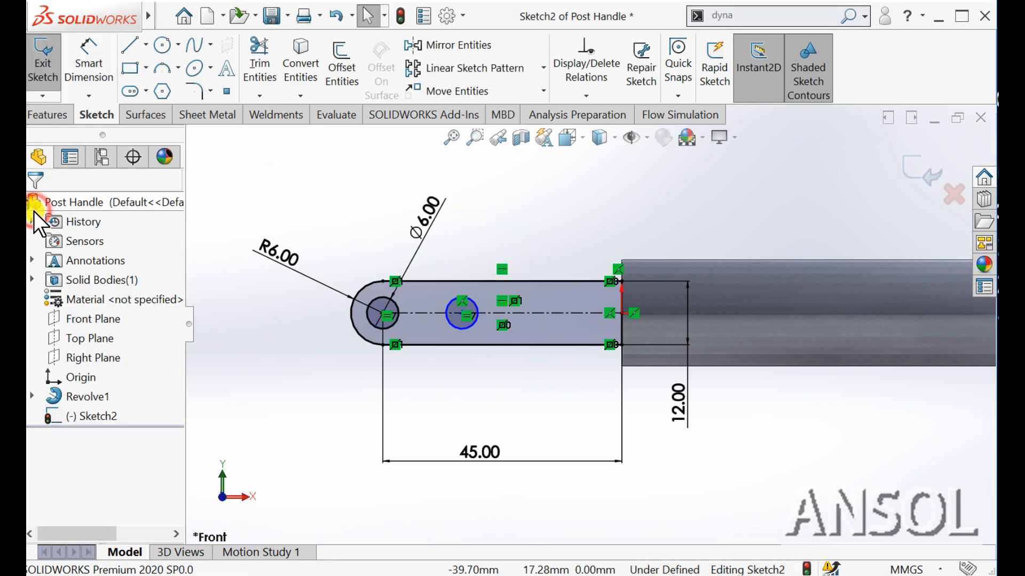
Step: Dimension the distance from the second hole's center to the vertical line at the handle's end face as 25 mm
click(85, 57)
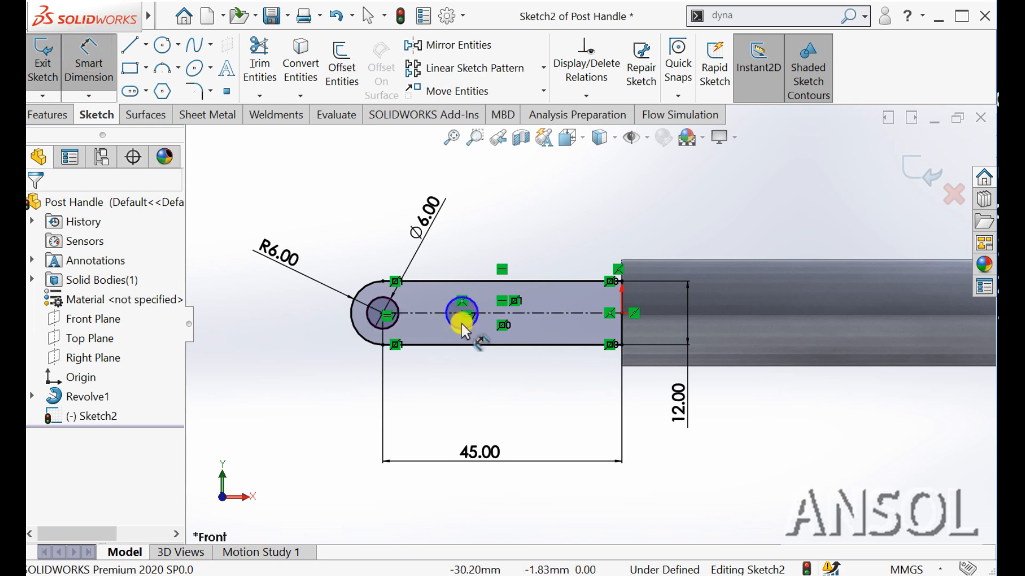
click(619, 333)
scroll(489, 335, down, 3)
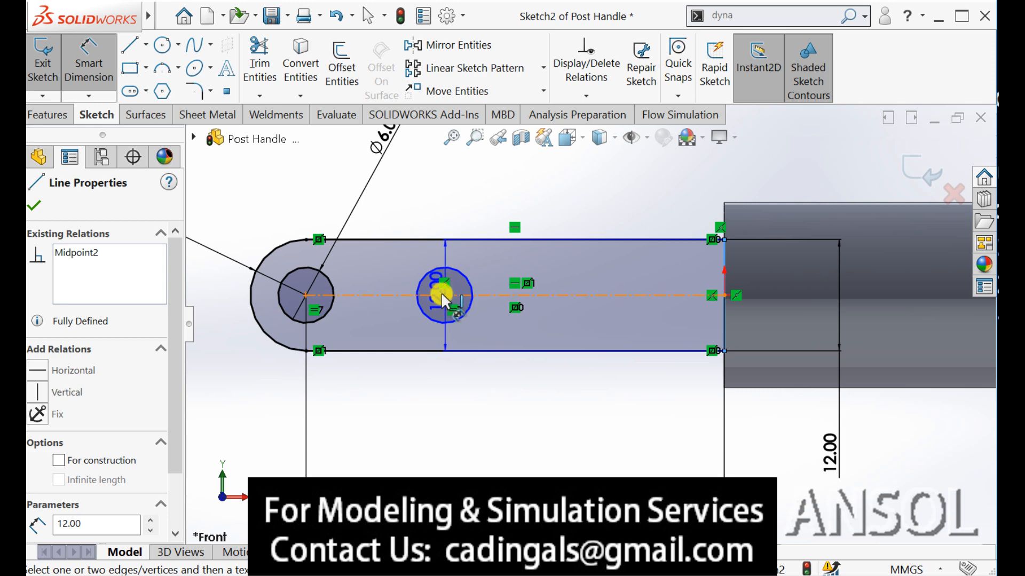
click(441, 293)
click(526, 449)
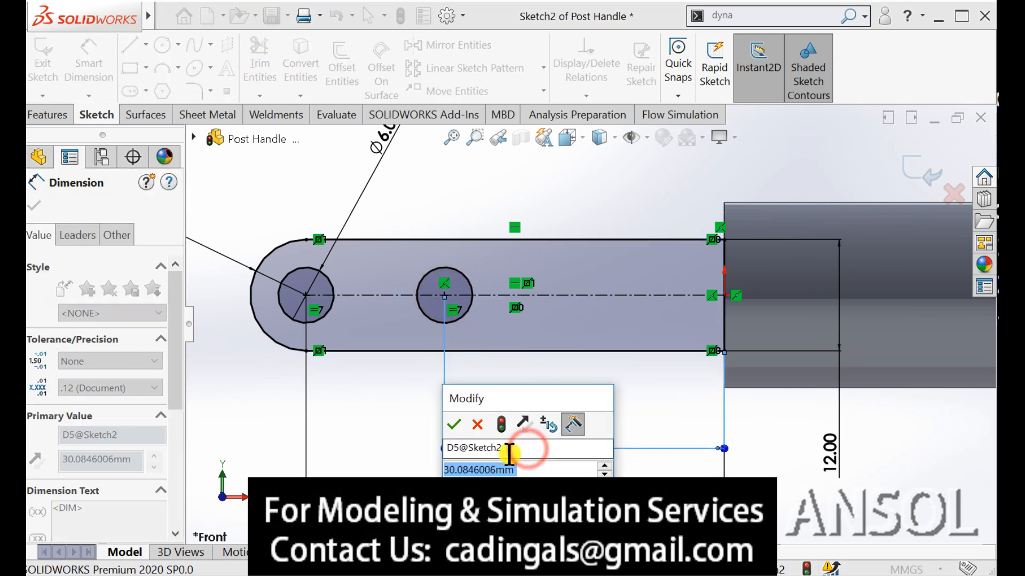
text(25)
key(Return)
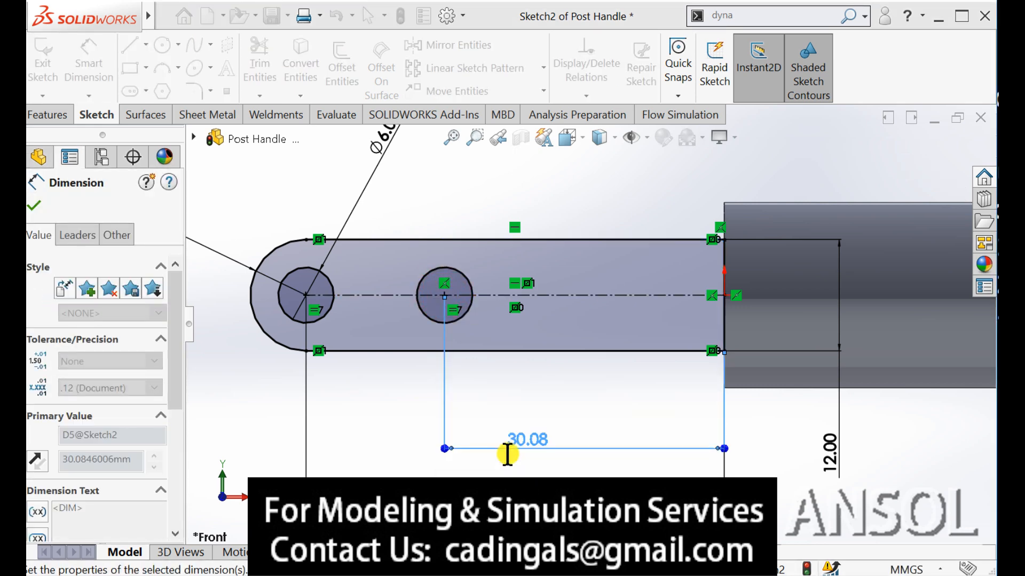
click(35, 209)
scroll(355, 265, up, 3)
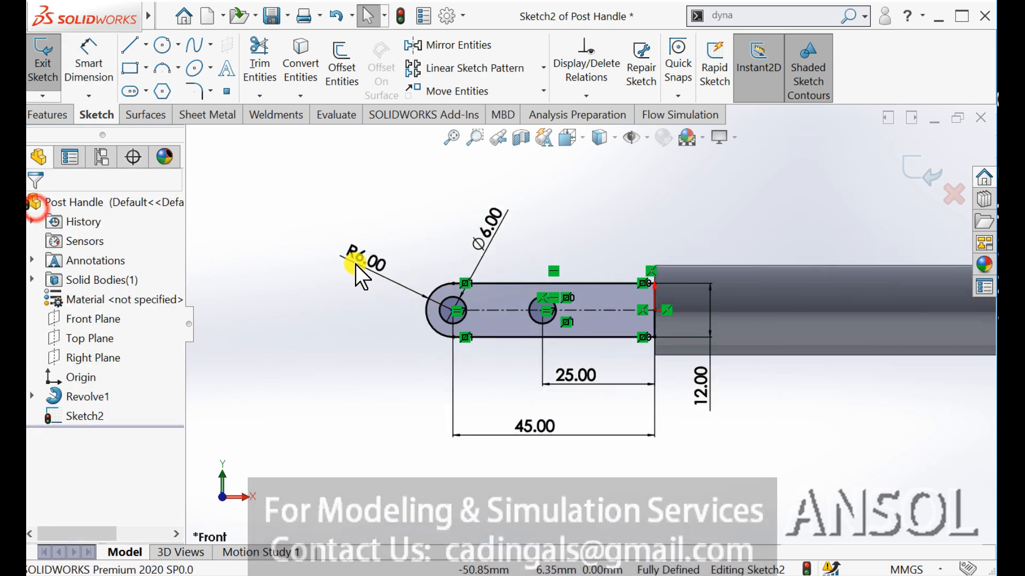
Step: Finish the tab sketch and extrude it 5 mm with the Mid Plane end condition, merged with the revolved body
click(923, 172)
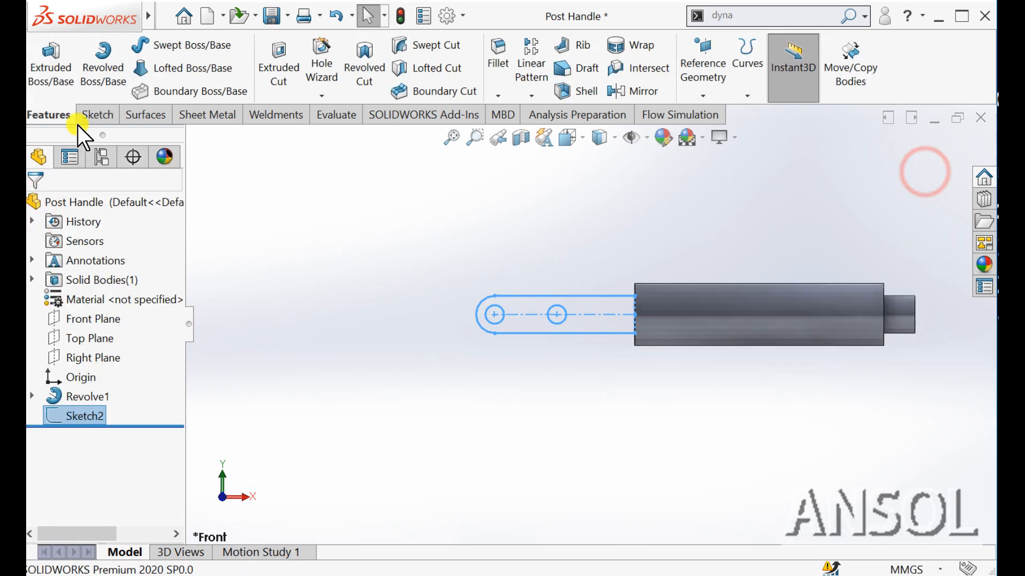
click(59, 69)
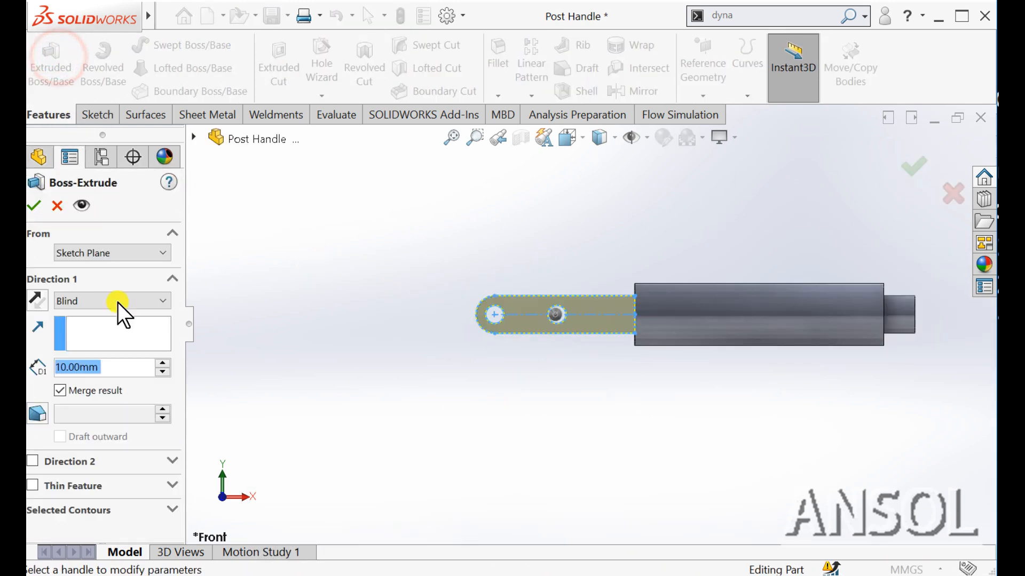
click(75, 299)
click(70, 389)
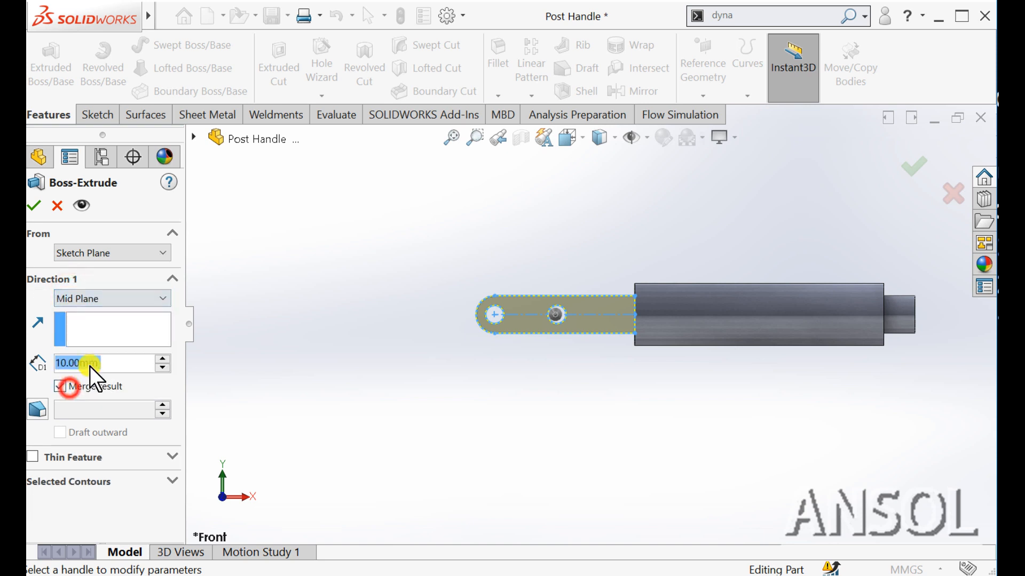
text(5)
key(Return)
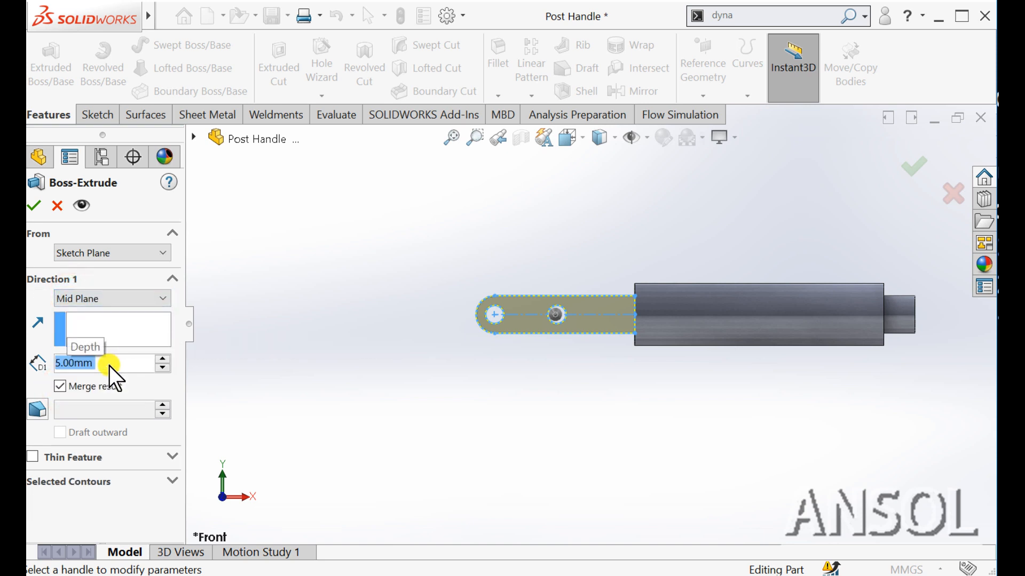
click(32, 207)
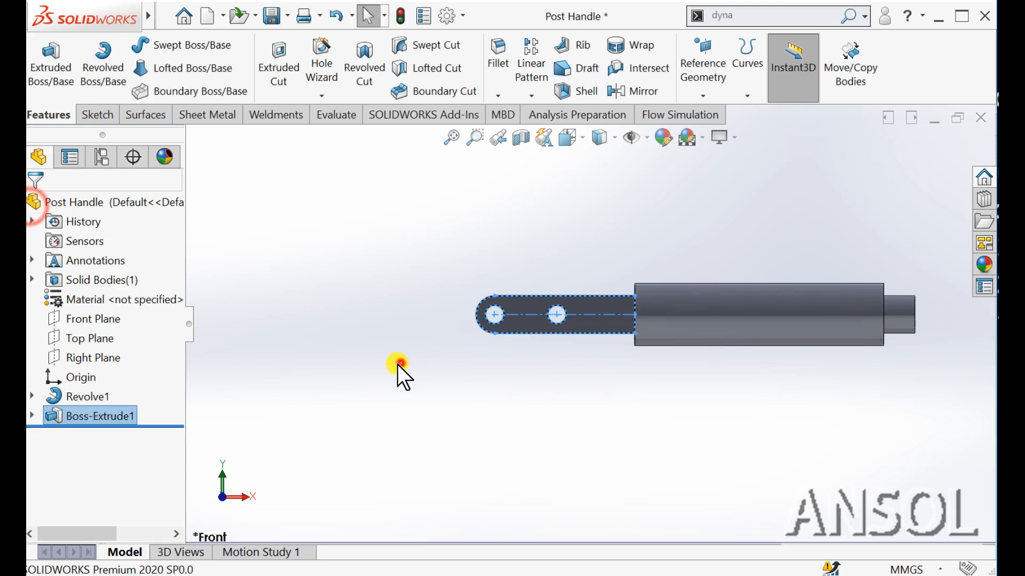
middle_drag(399, 367, 418, 440)
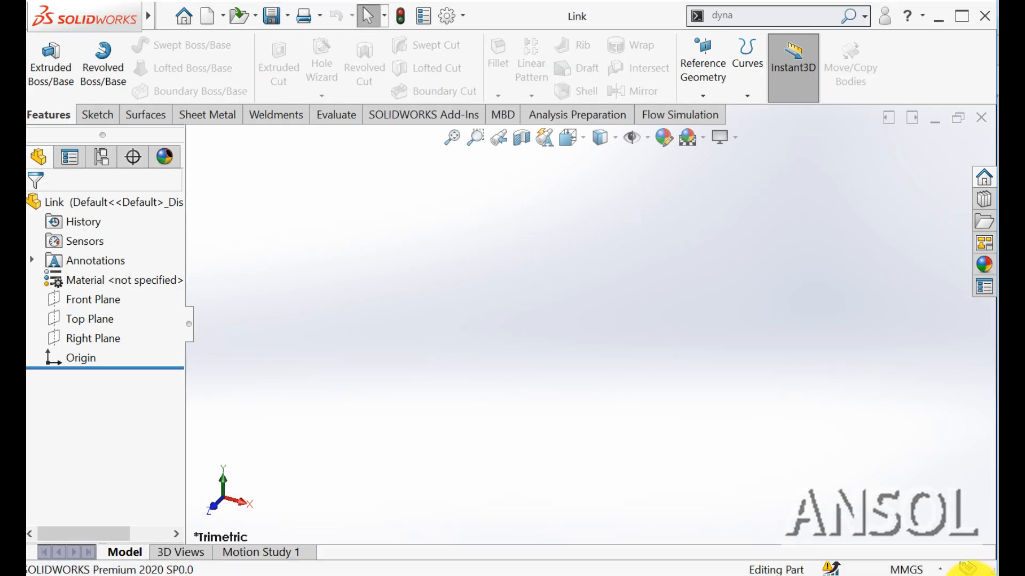
Step: Start a new sketch on the Top Plane of the Link part
click(81, 300)
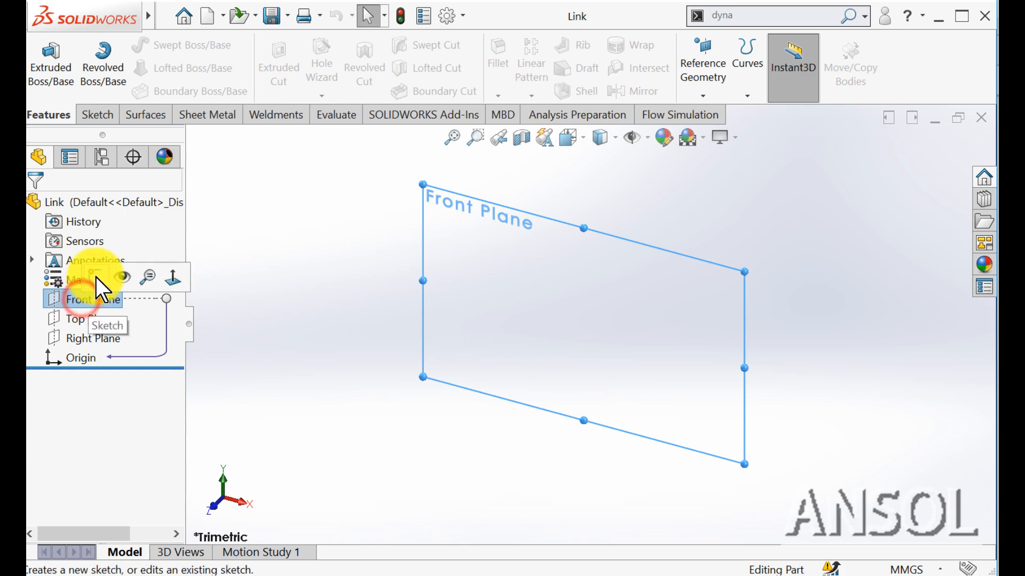
click(88, 319)
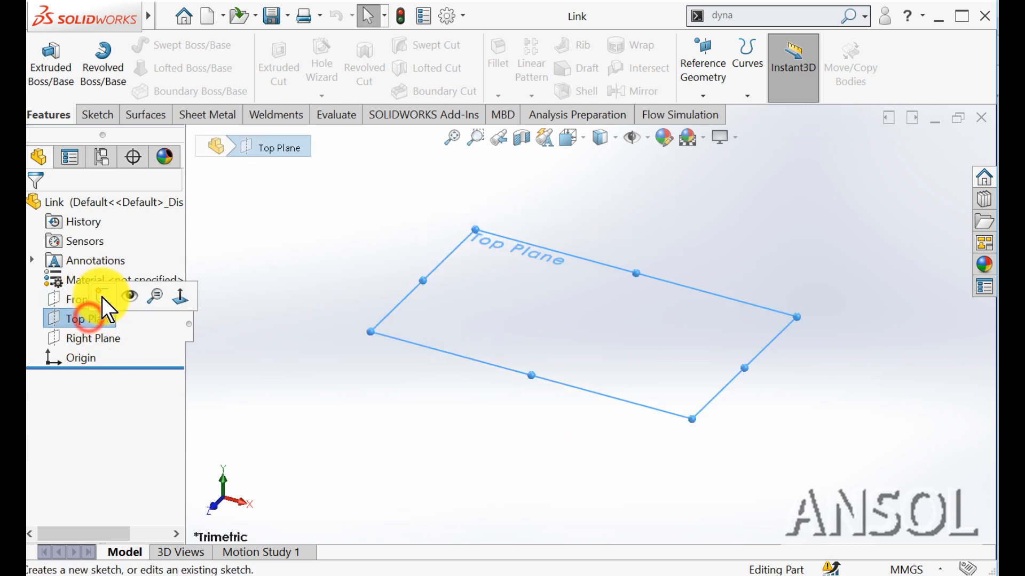
click(102, 297)
click(285, 322)
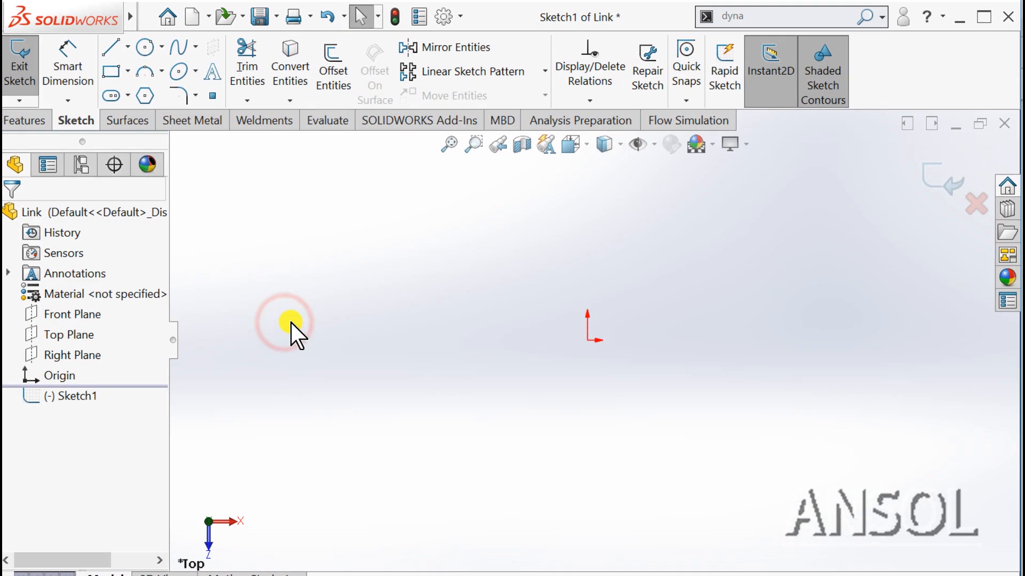
Step: Draw a vertical midpoint line about 46 mm long, centered on the origin
click(127, 48)
click(120, 117)
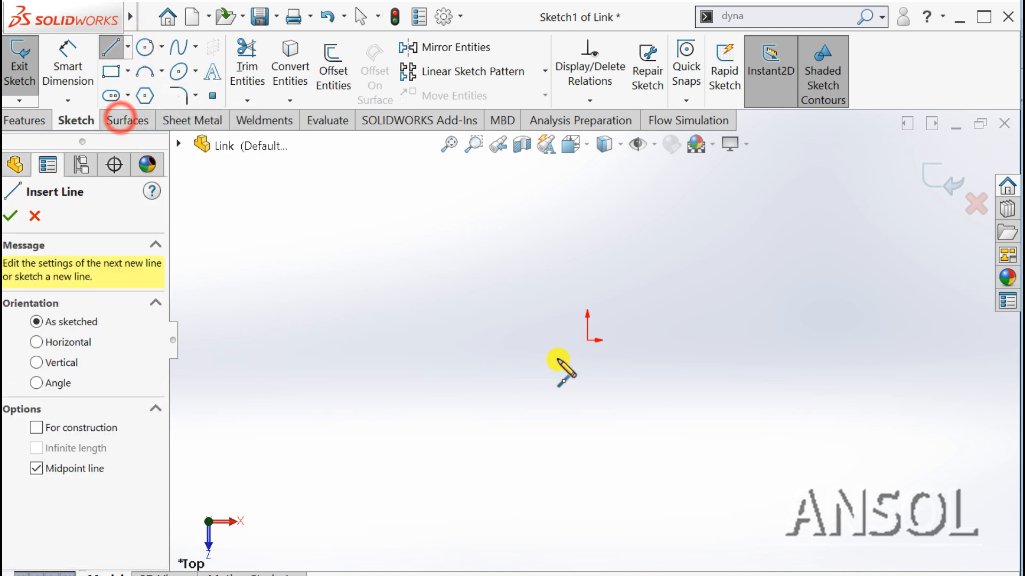
click(588, 340)
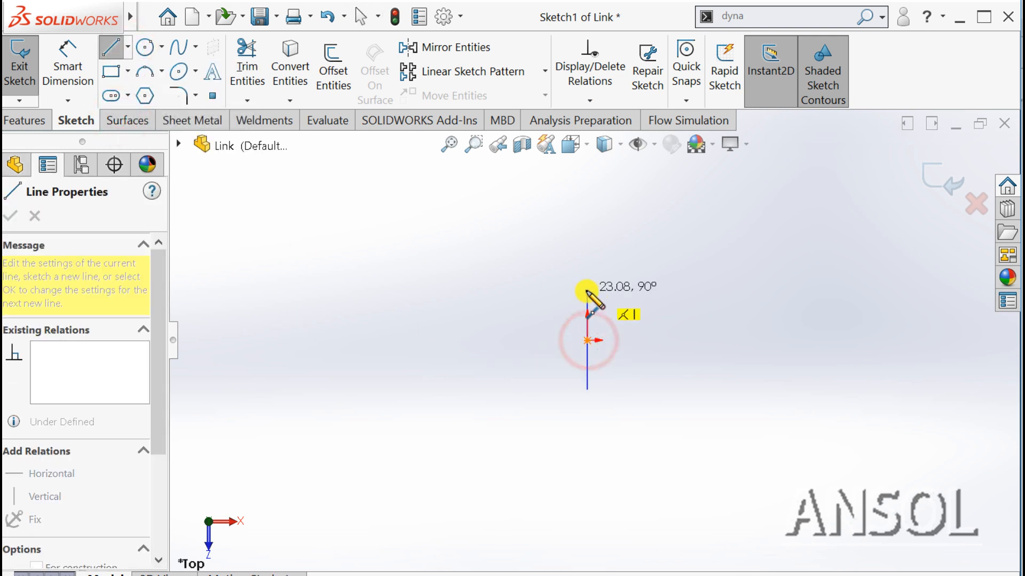
click(588, 293)
key(Escape)
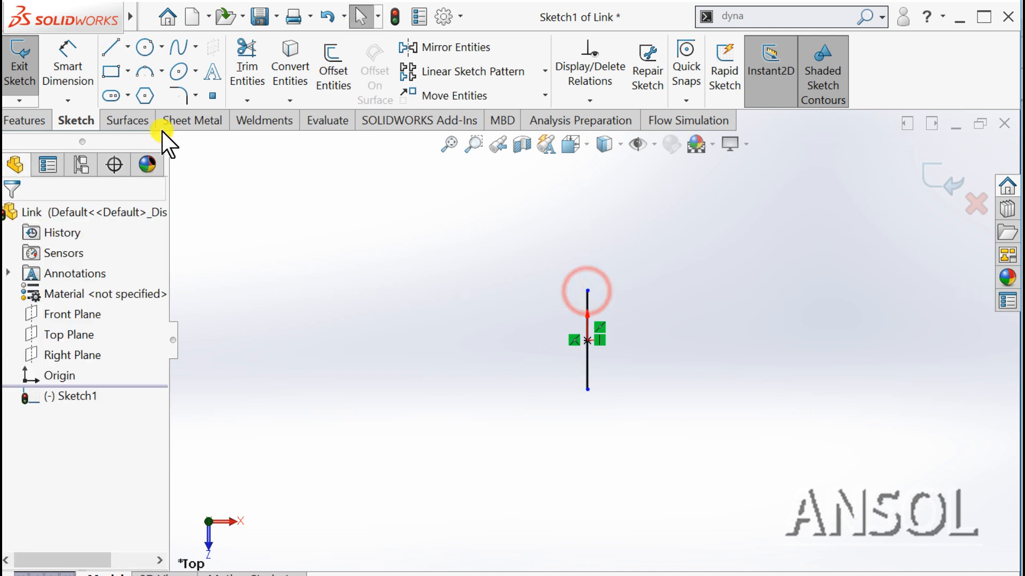
Step: Dimension the vertical line's length as 12 mm
click(67, 52)
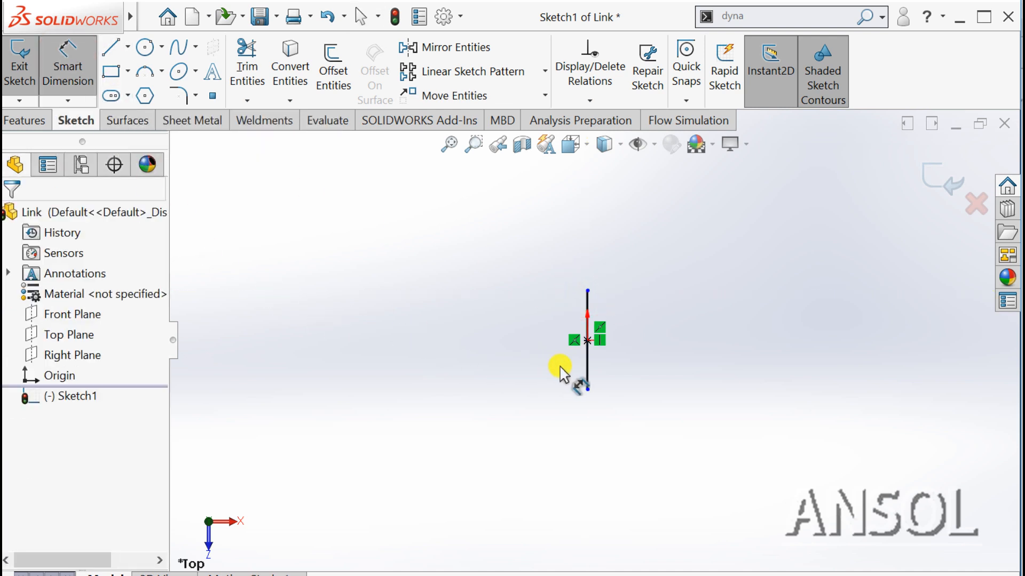
click(667, 356)
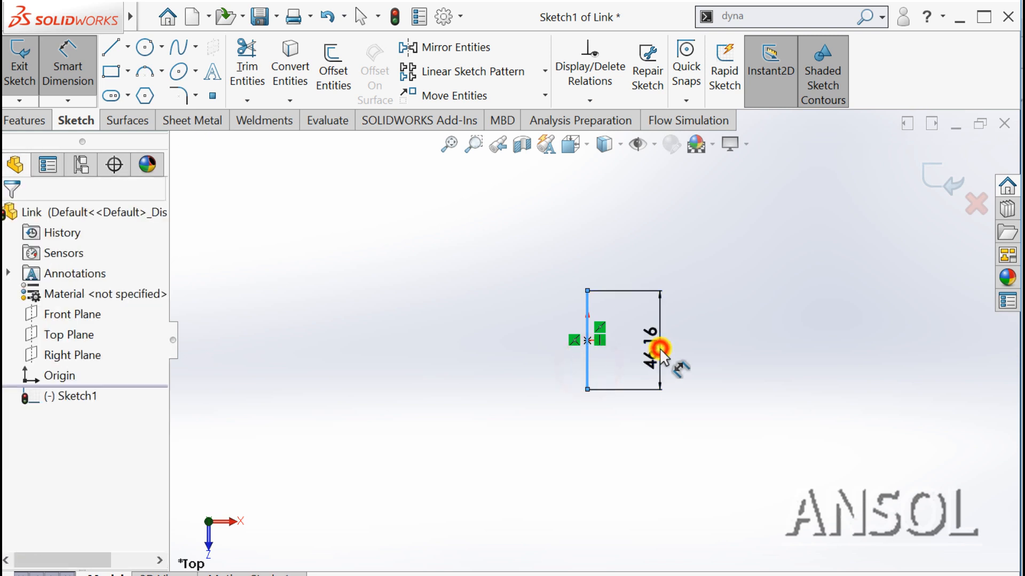
text(12)
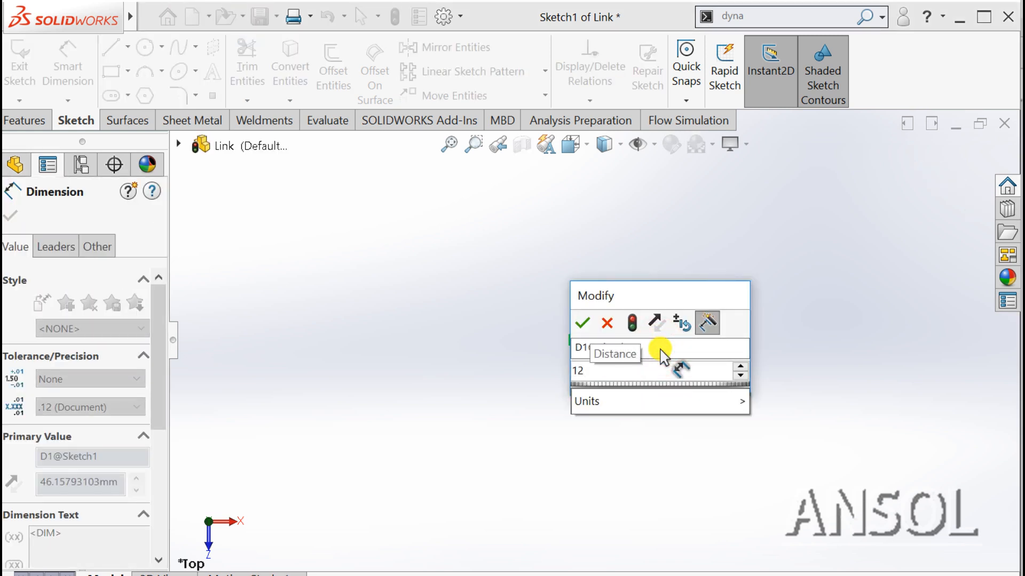
key(Return)
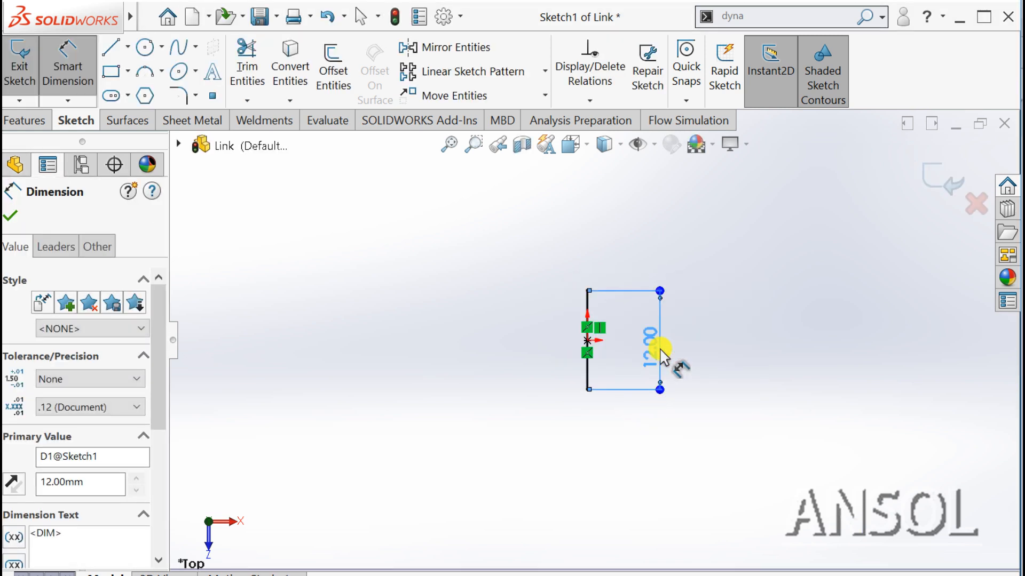
click(11, 215)
Step: Draw two horizontal lines of matching length from the vertical line's upper and lower endpoints, extending in the negative X direction
click(108, 54)
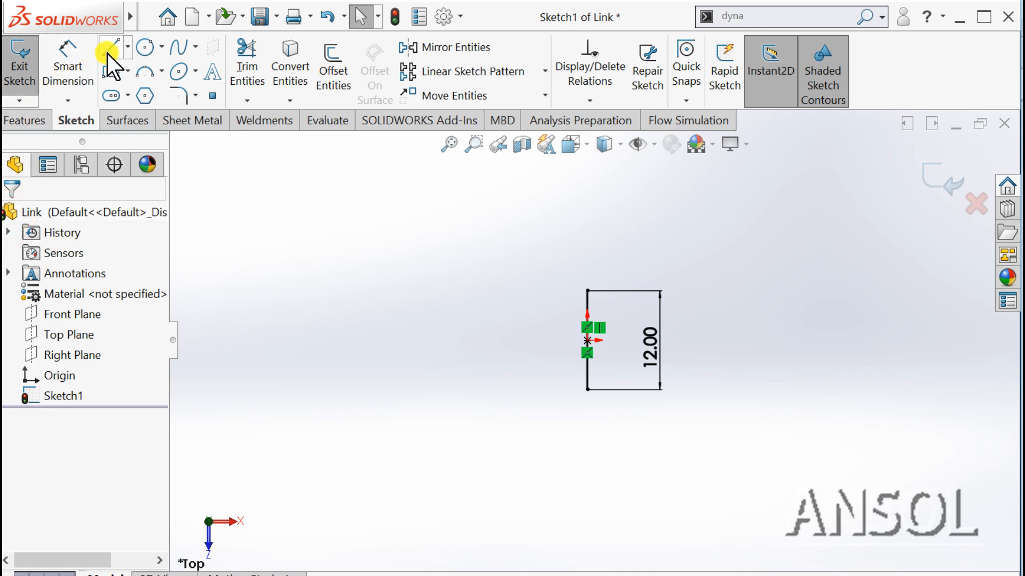
click(108, 52)
click(585, 291)
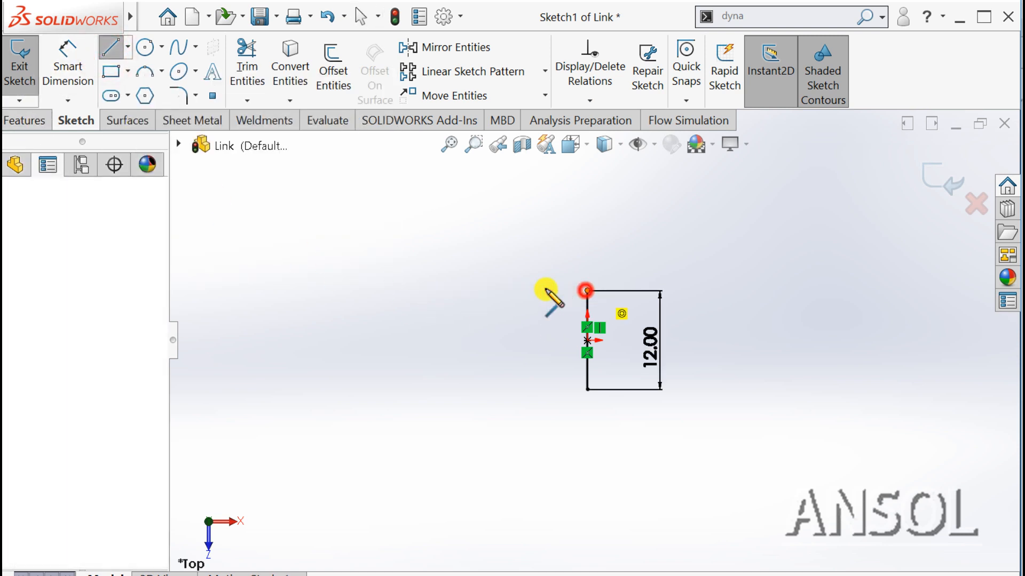
click(357, 290)
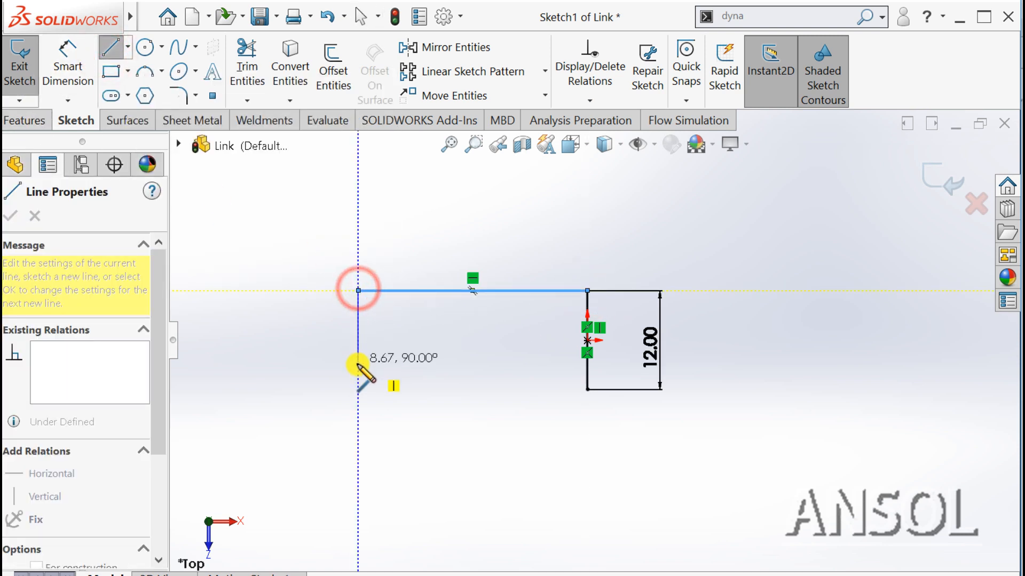
double_click(377, 373)
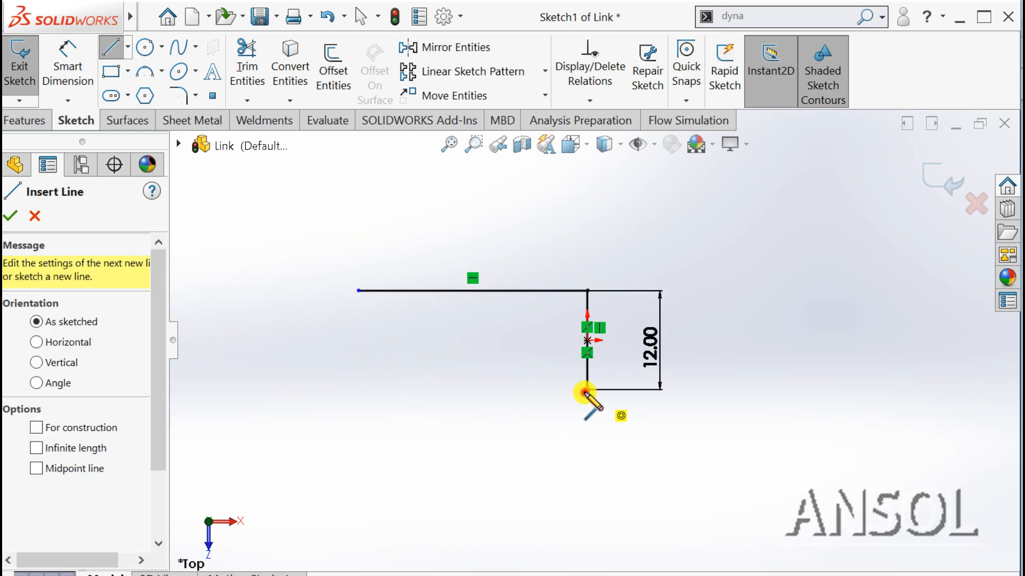
click(586, 390)
double_click(358, 390)
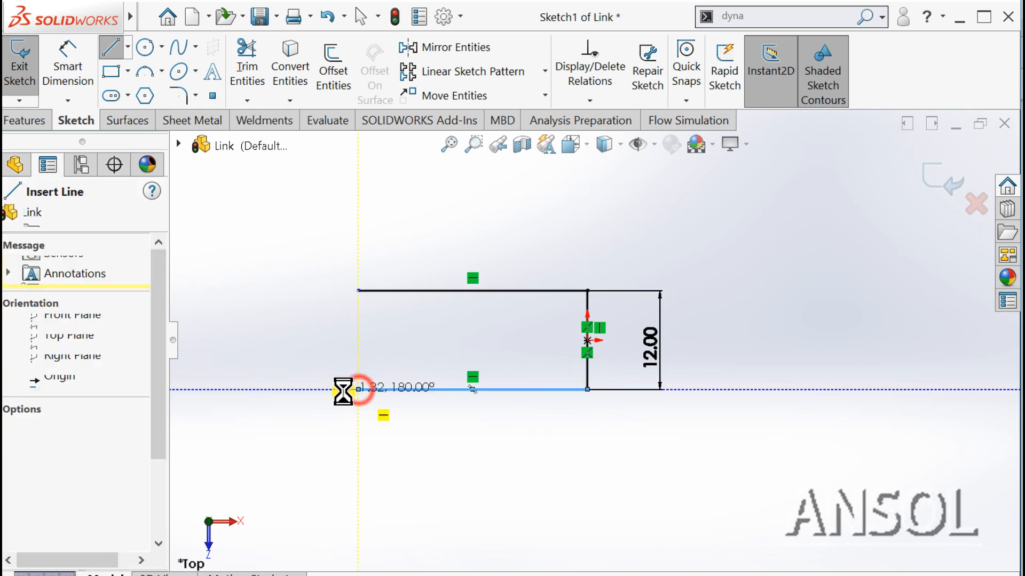
key(Escape)
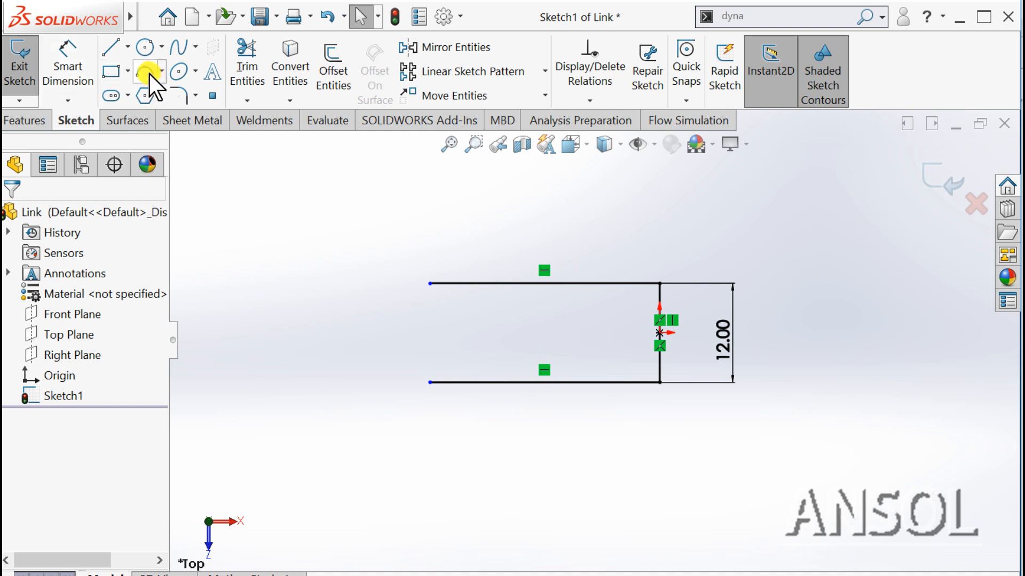
Step: Close the open end of the profile with a centerpoint arc from the upper horizontal line's endpoint to the lower one's
click(146, 73)
click(28, 277)
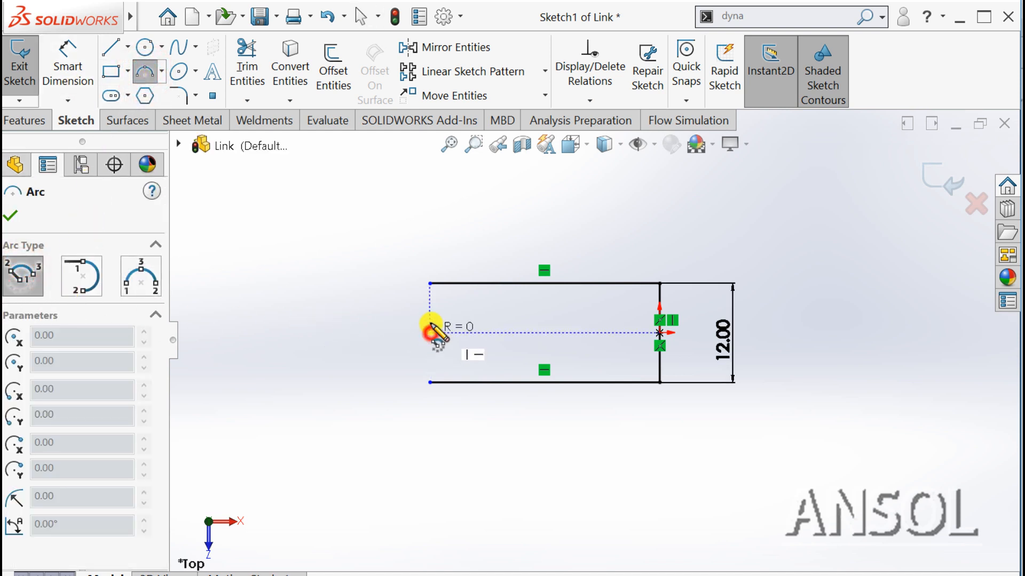
click(430, 283)
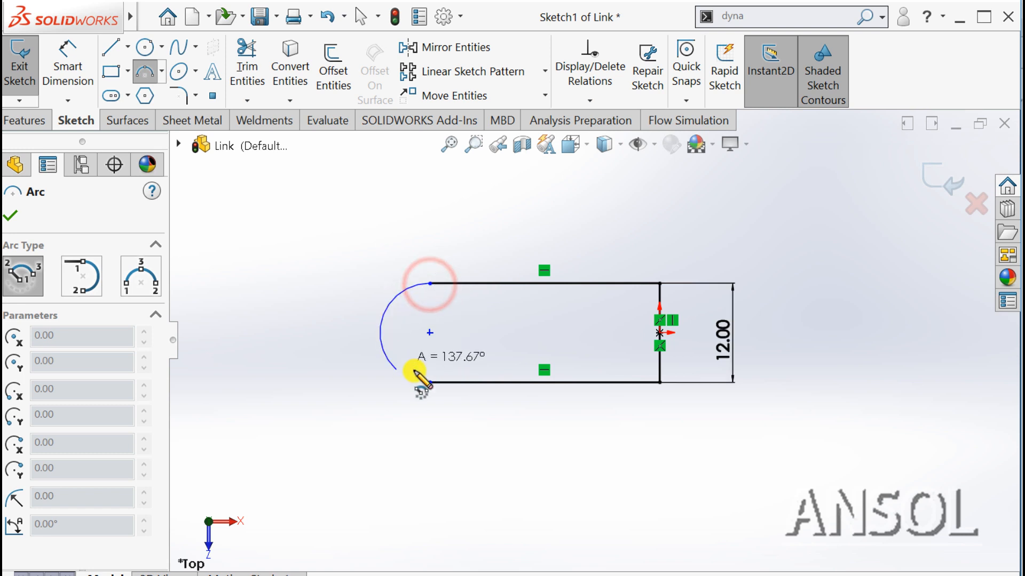
click(430, 382)
key(Escape)
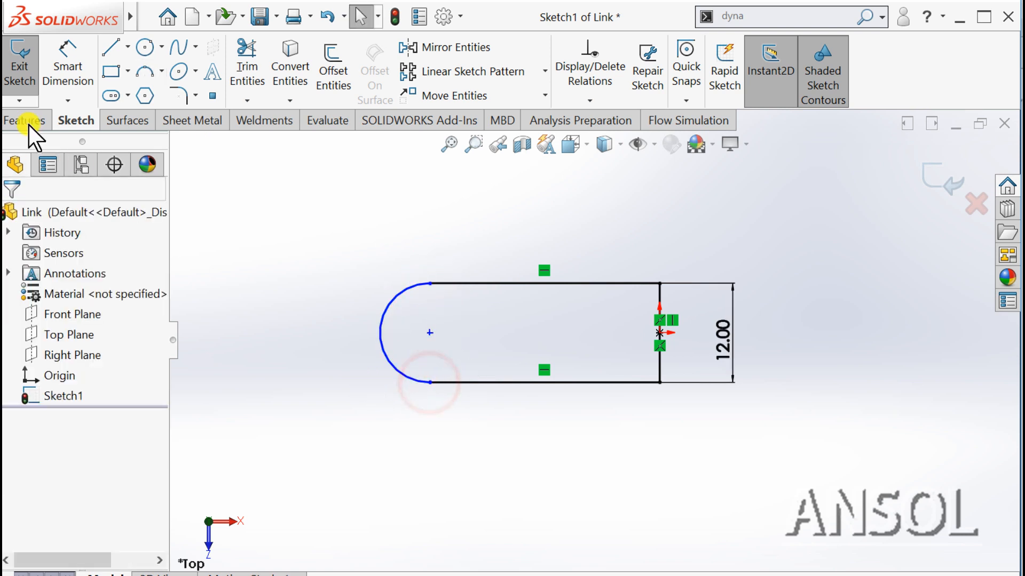
Step: Add a radius dimension to the end arc, placed outside the profile
click(68, 54)
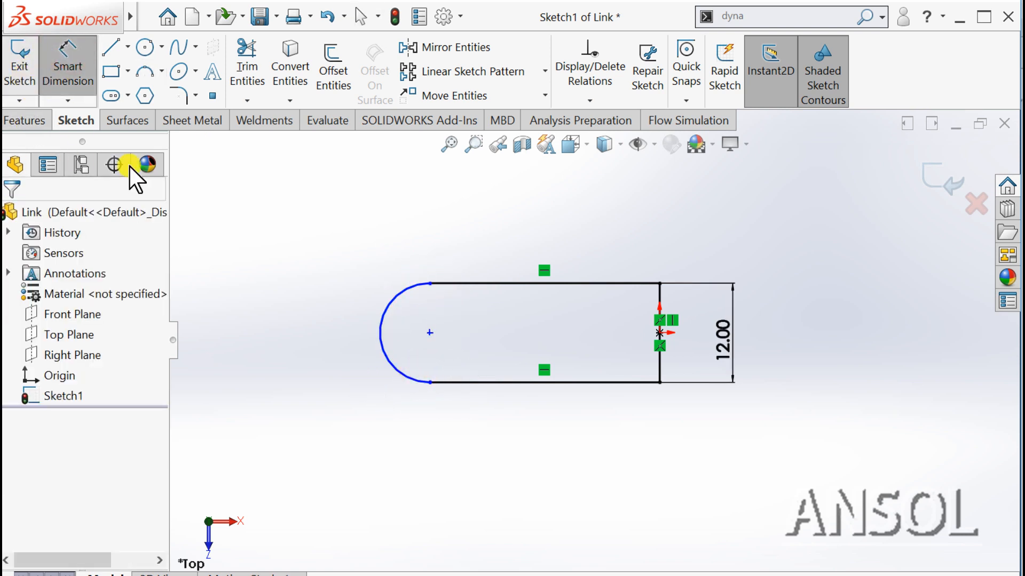
click(383, 318)
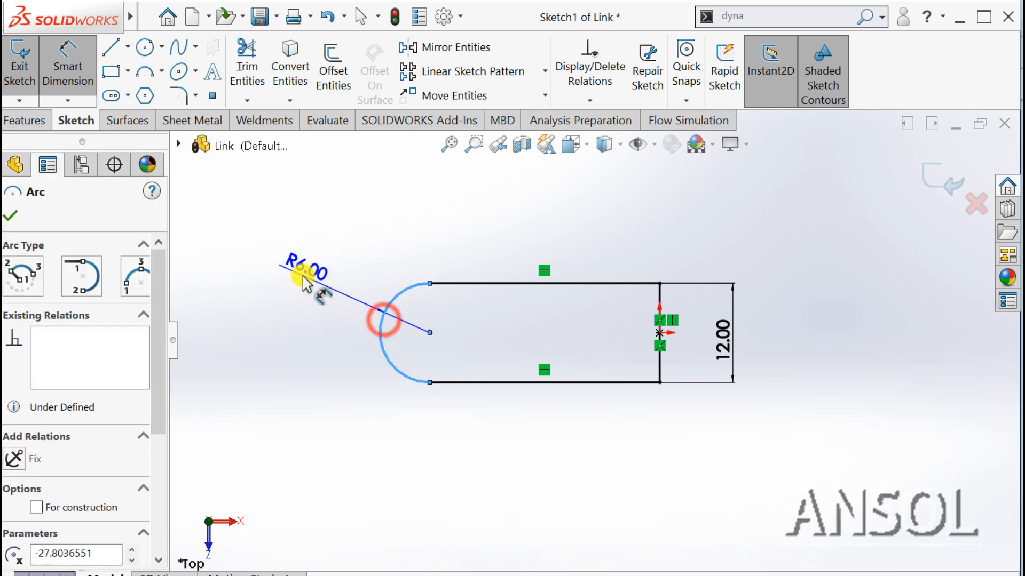
click(297, 271)
click(224, 250)
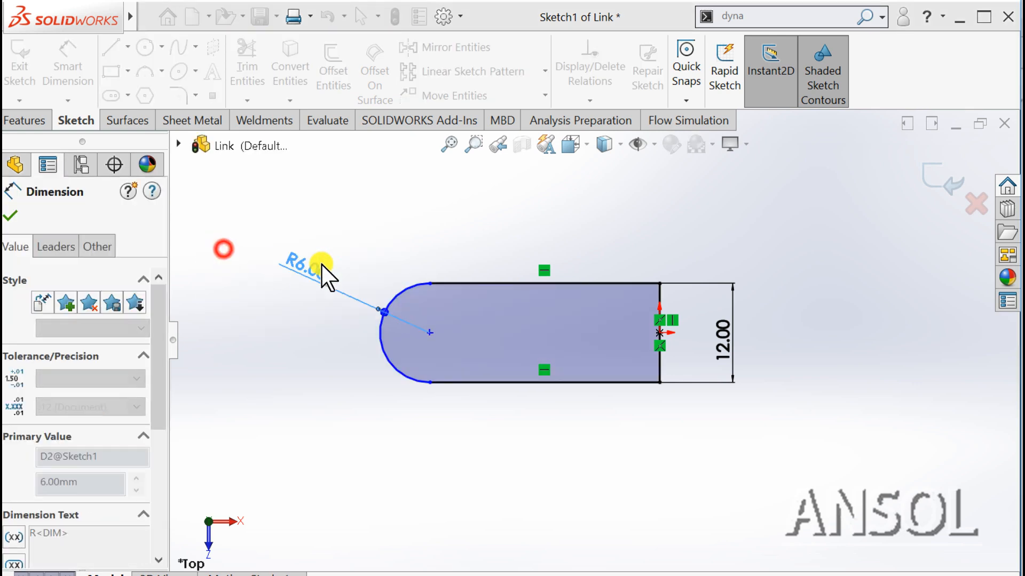
Step: Dimension the upper horizontal line's length as 64 mm
click(475, 284)
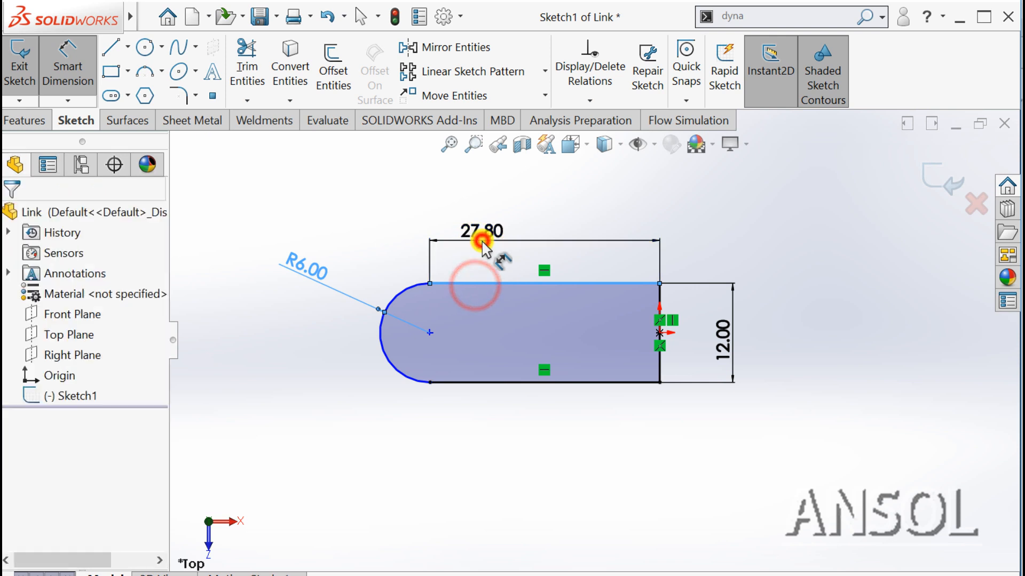
click(482, 242)
text(6)
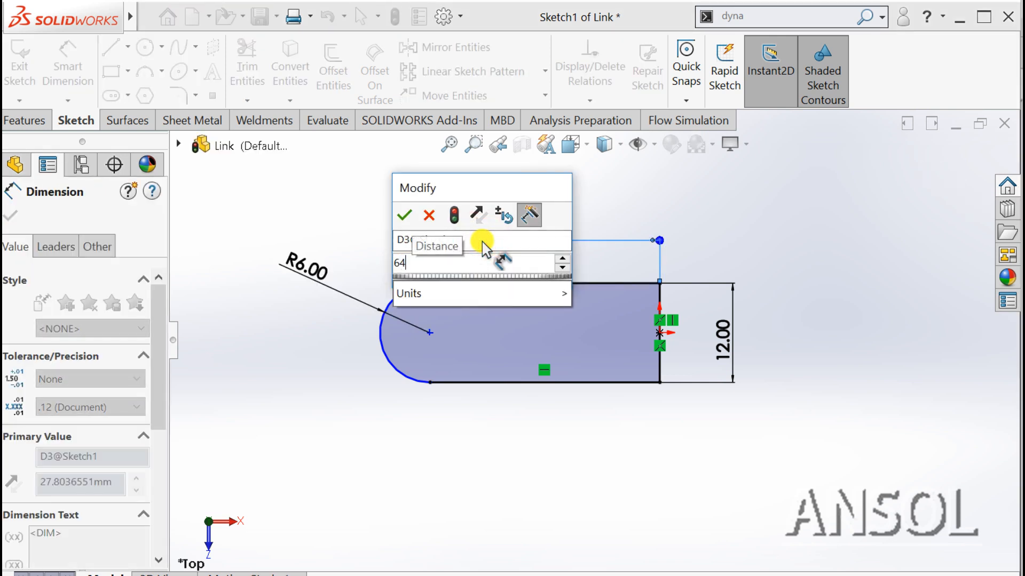
text(4)
key(Return)
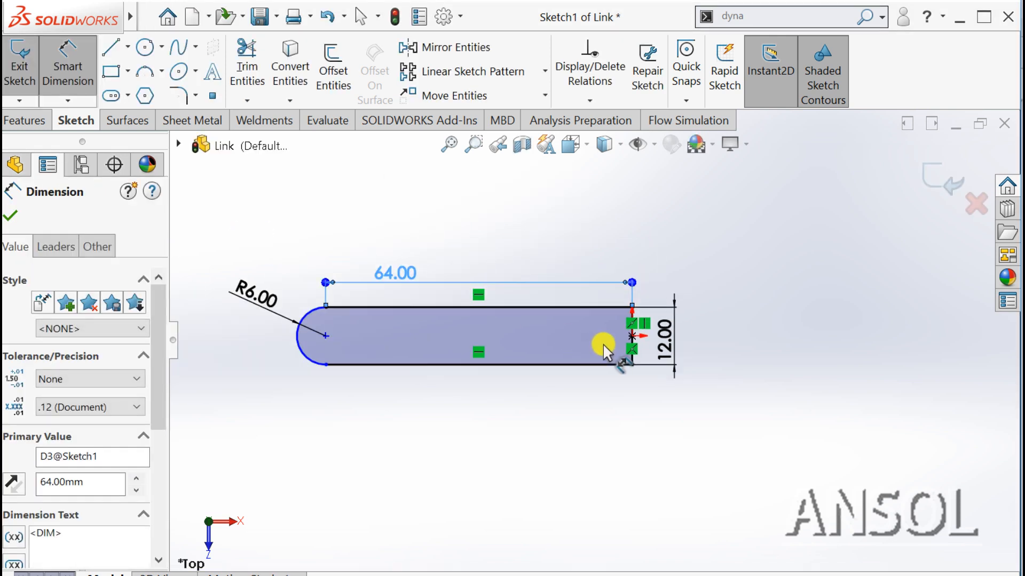
click(10, 215)
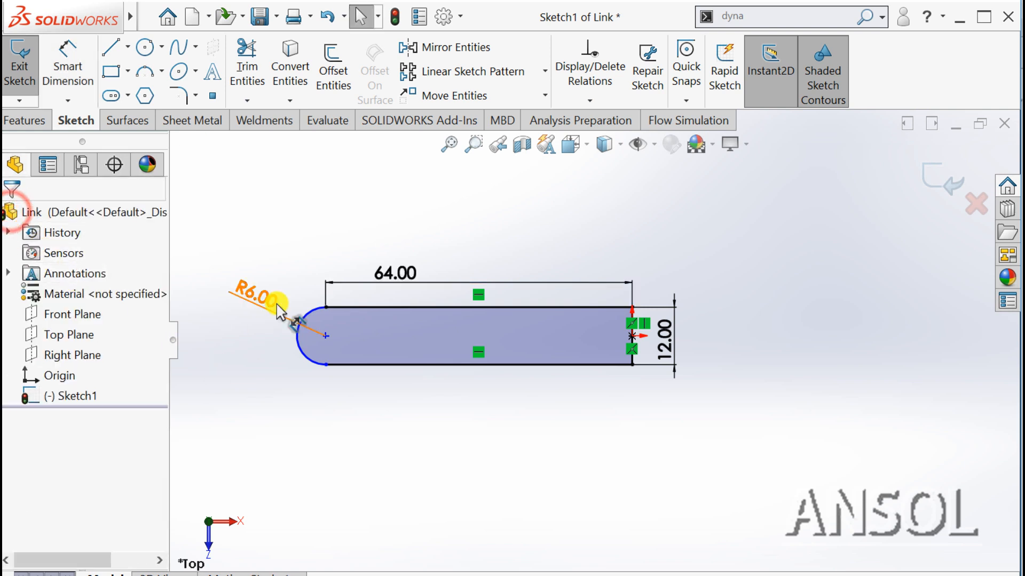
Step: Add a horizontal relation between the arc's center and the vertical line's midpoint at the origin, and exit the sketch
key(f)
click(383, 352)
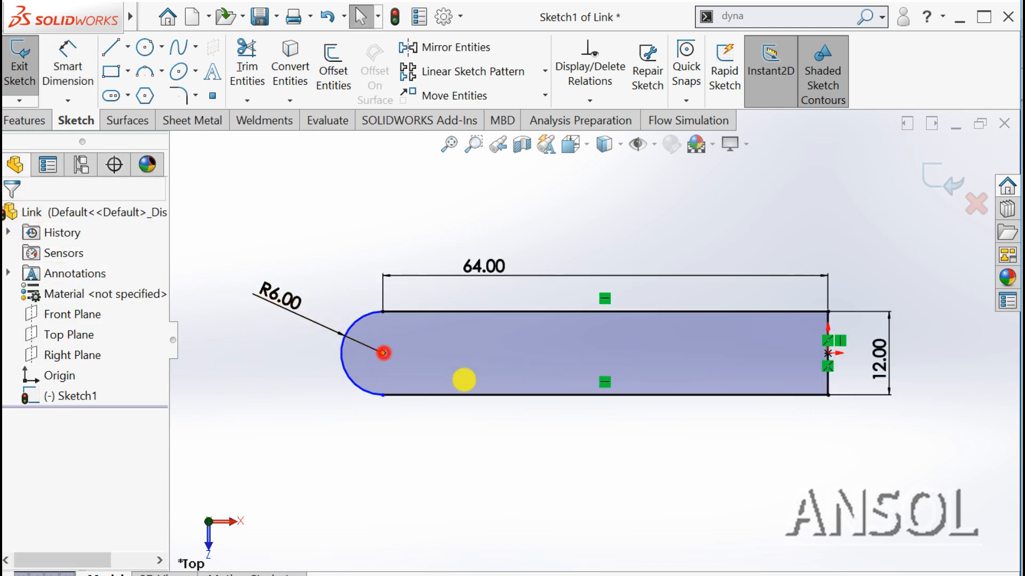
ctrl+click(827, 353)
click(815, 288)
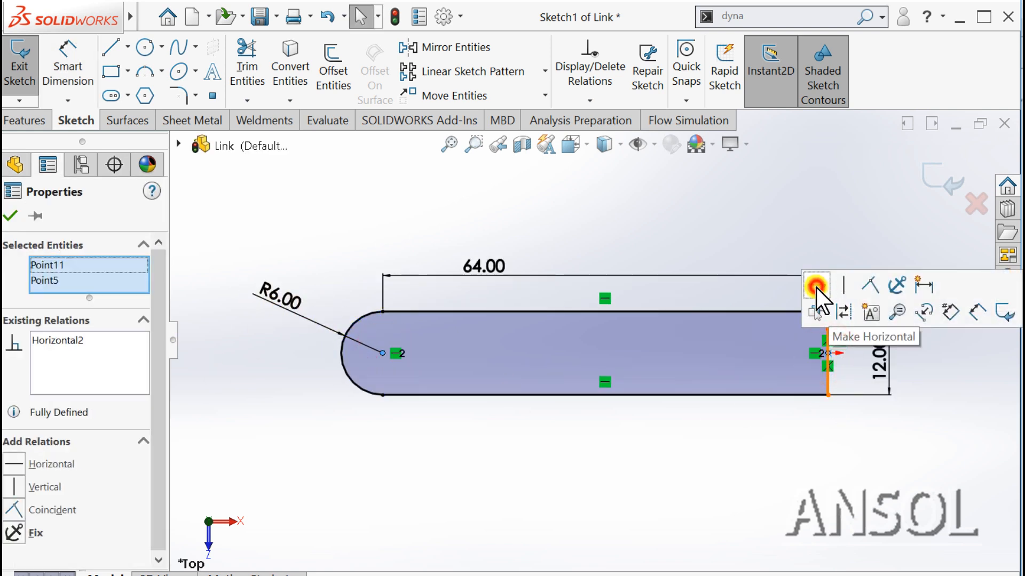
click(12, 215)
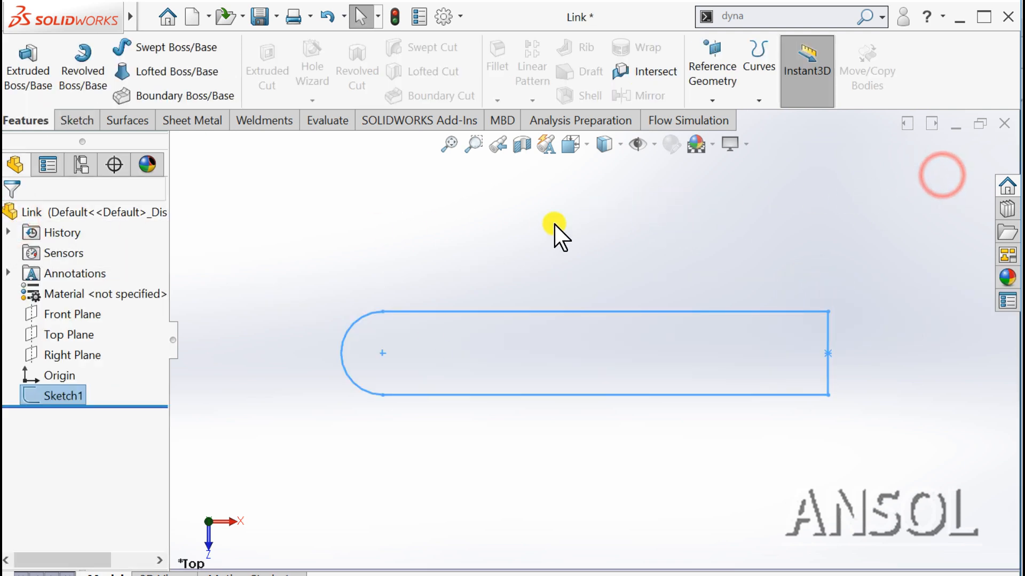
Step: Start a boss extrusion of the round-ended profile with the Mid Plane end condition
click(24, 67)
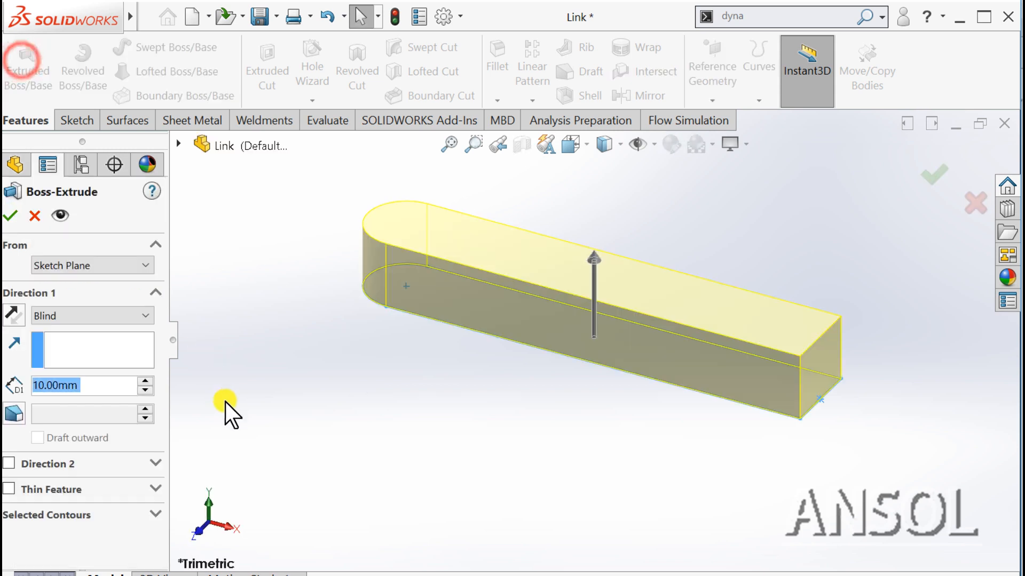
click(95, 316)
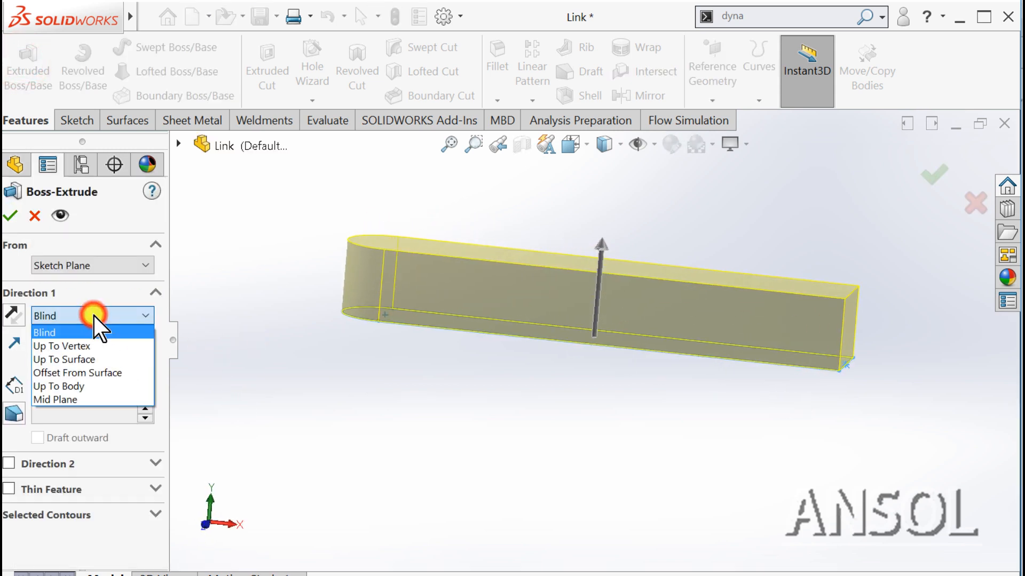
click(65, 399)
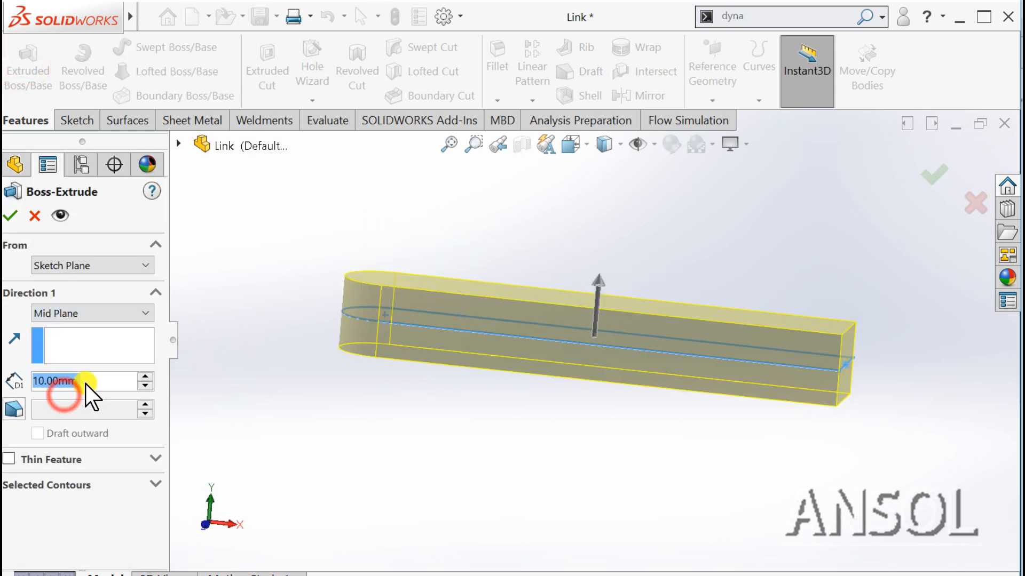
Step: Extrude the link profile 14 mm about the mid plane
text(14)
key(Return)
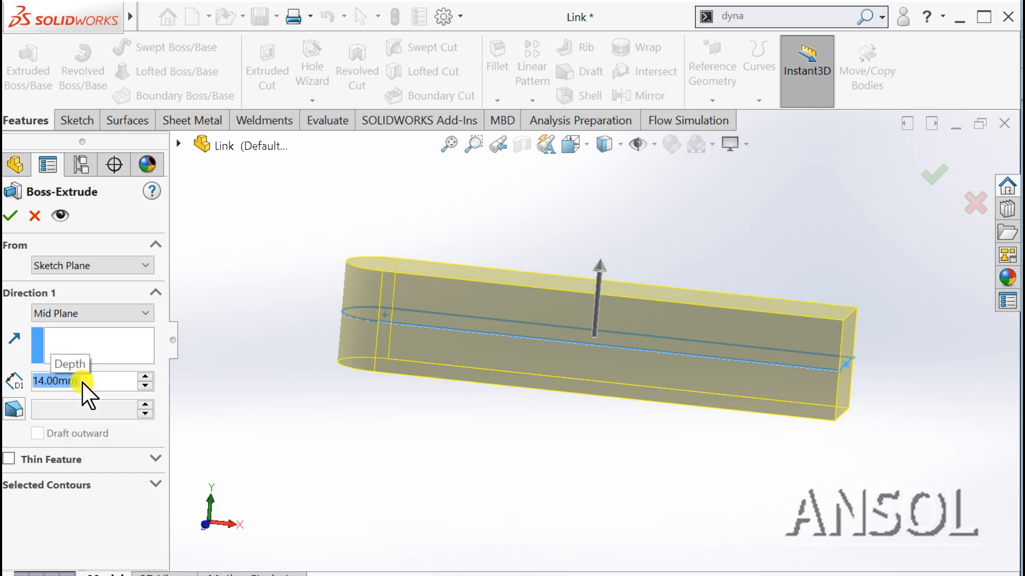
click(10, 216)
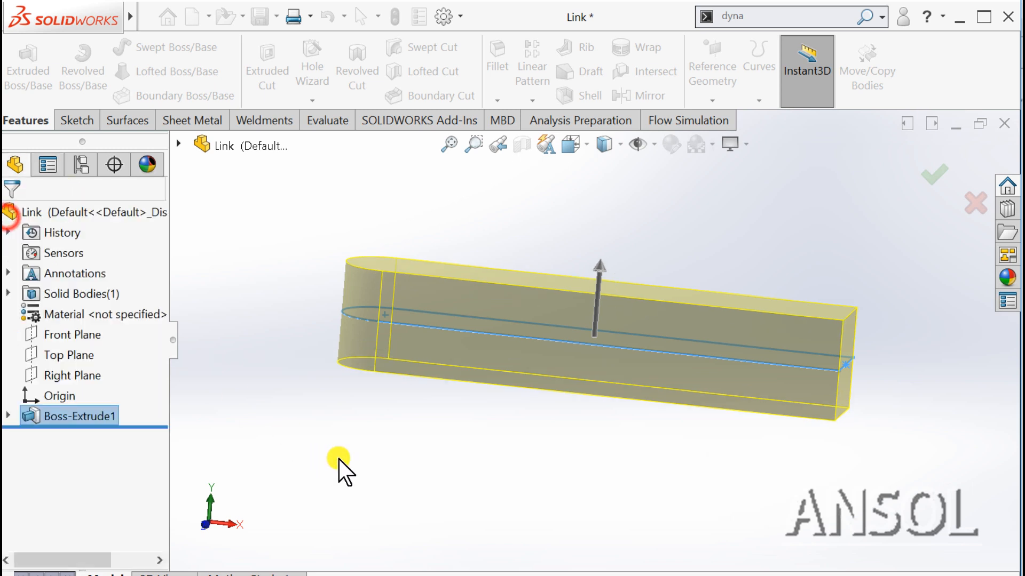
middle_drag(356, 458, 430, 425)
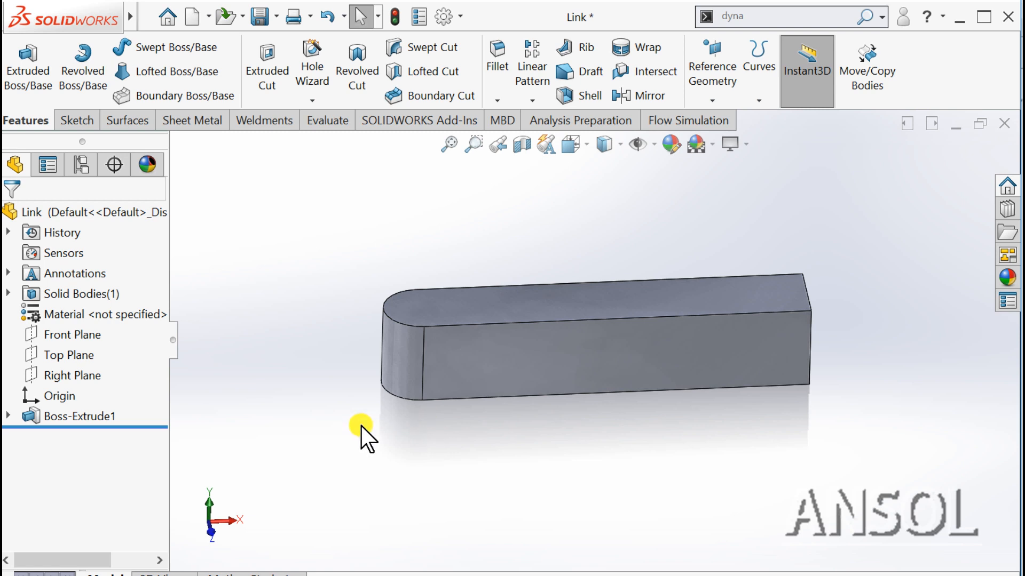
click(67, 337)
click(75, 313)
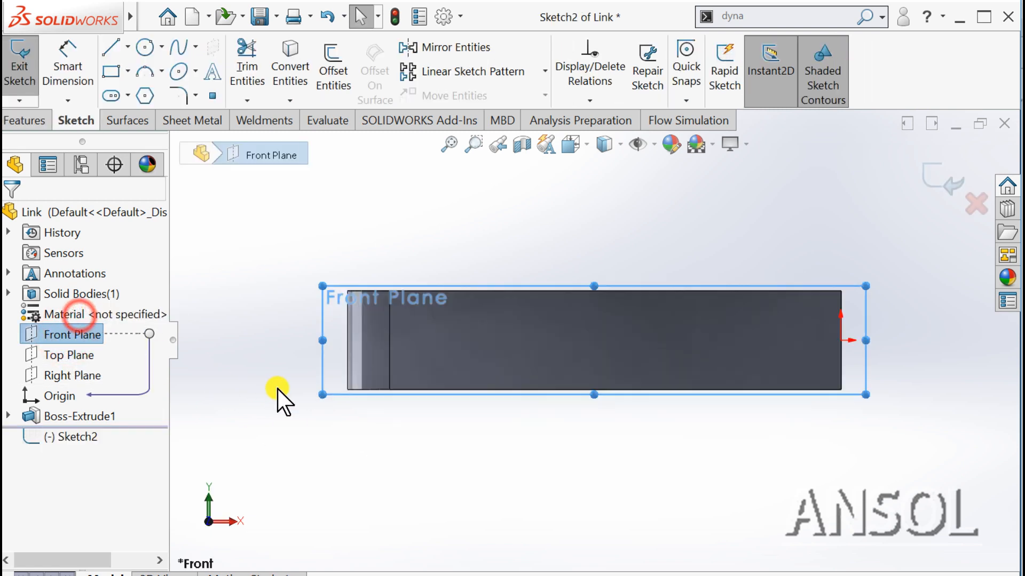
click(299, 448)
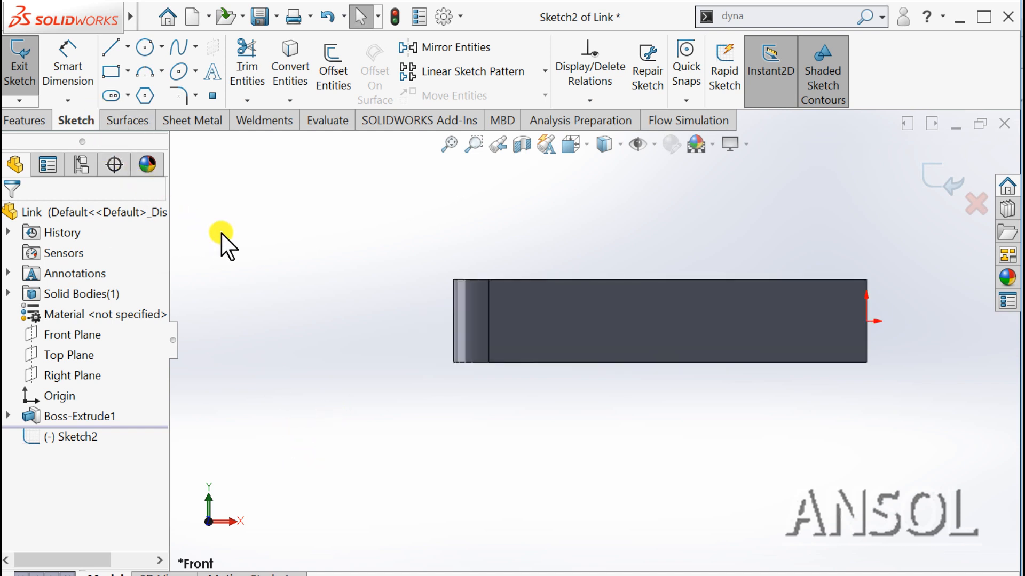
click(110, 48)
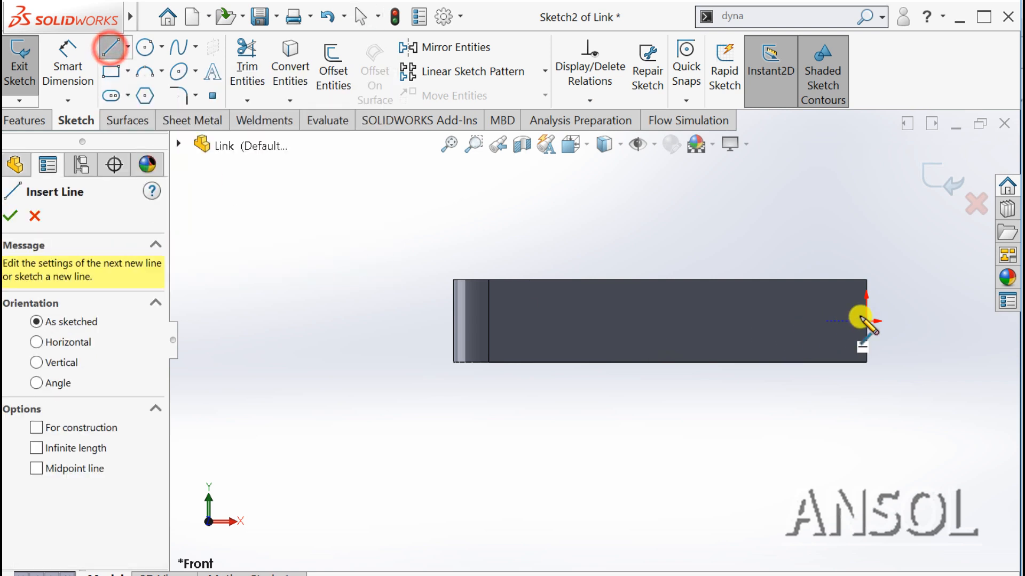
scroll(875, 326, down, 3)
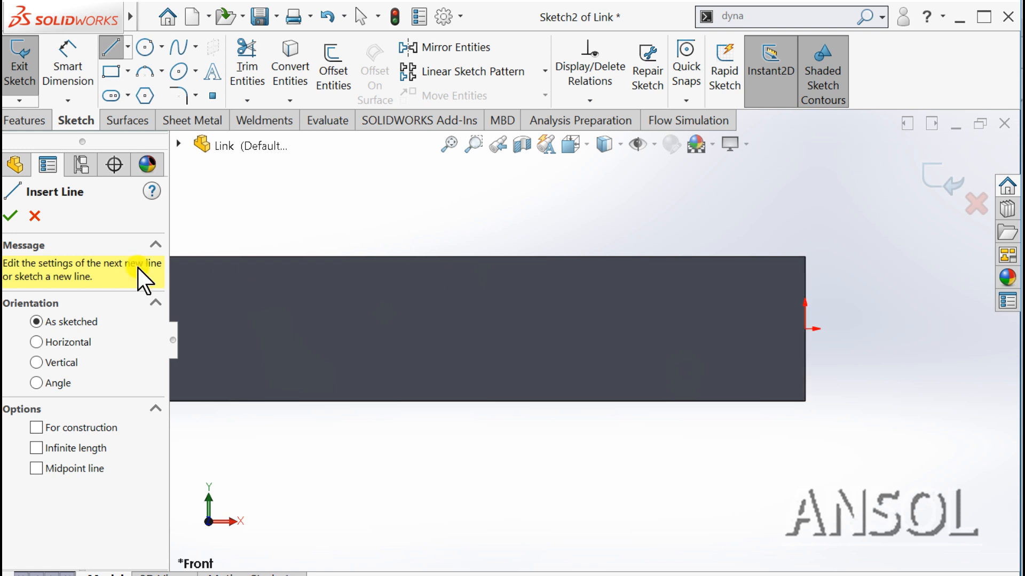
click(37, 216)
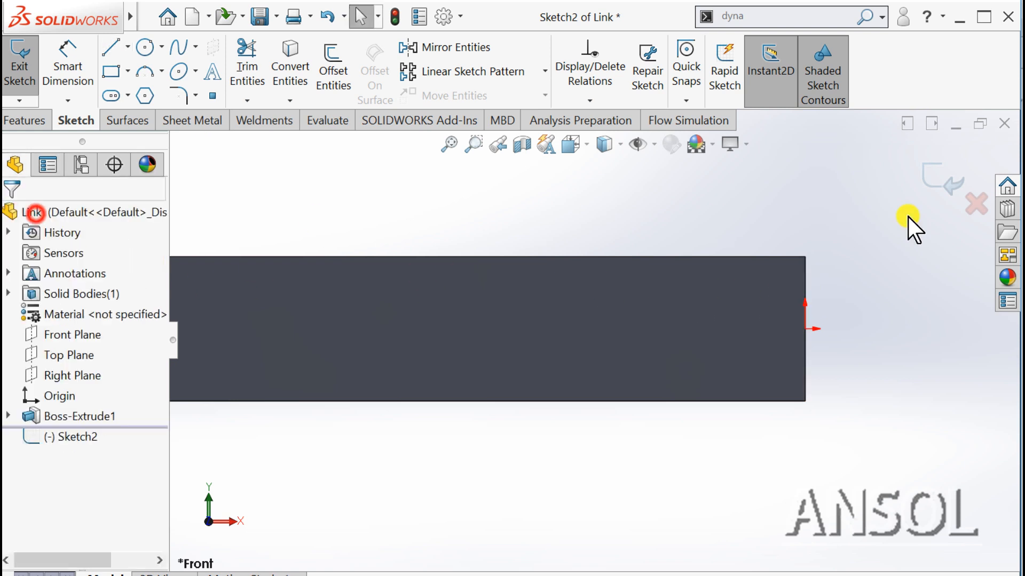
click(921, 183)
Step: Sketch a center rectangle at the origin on the link's flat end face, about 2.8 mm from the upper edge and 3.9 mm from the sides
mouse_move(792, 291)
middle_down()
mouse_move(761, 293)
mouse_move(715, 335)
middle_up()
click(663, 373)
click(727, 332)
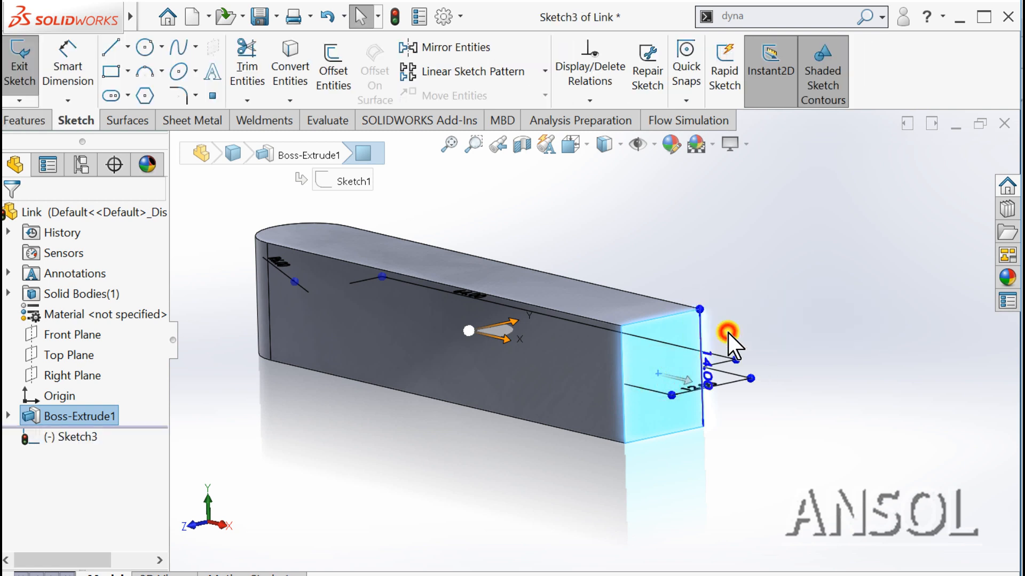
click(422, 339)
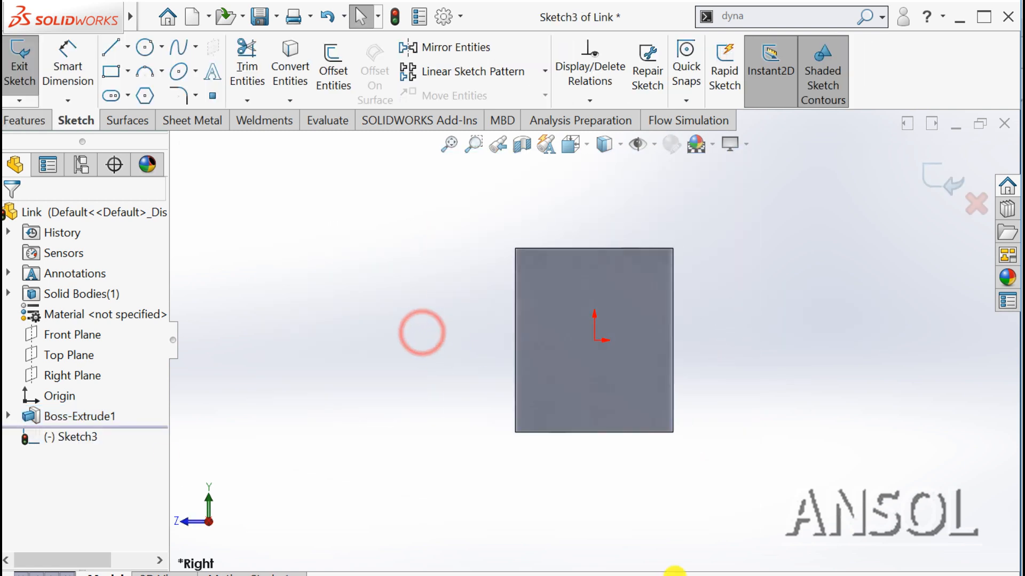
click(110, 72)
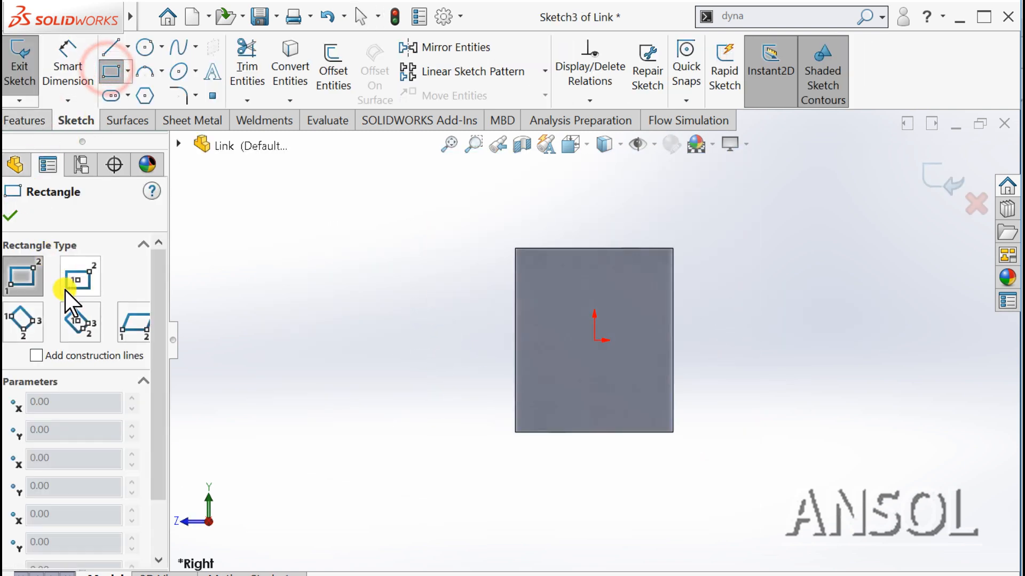
click(78, 276)
click(594, 340)
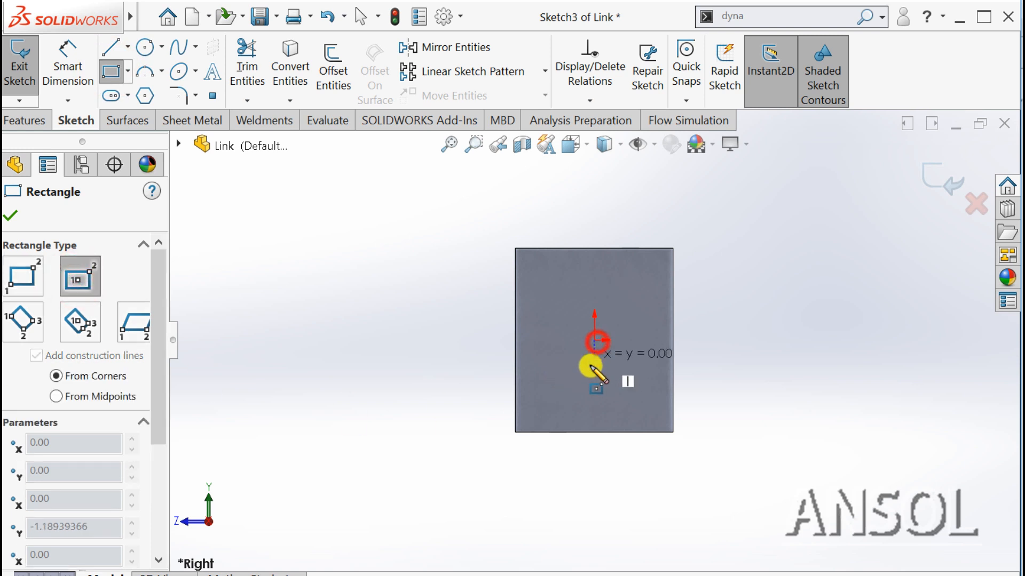
click(619, 396)
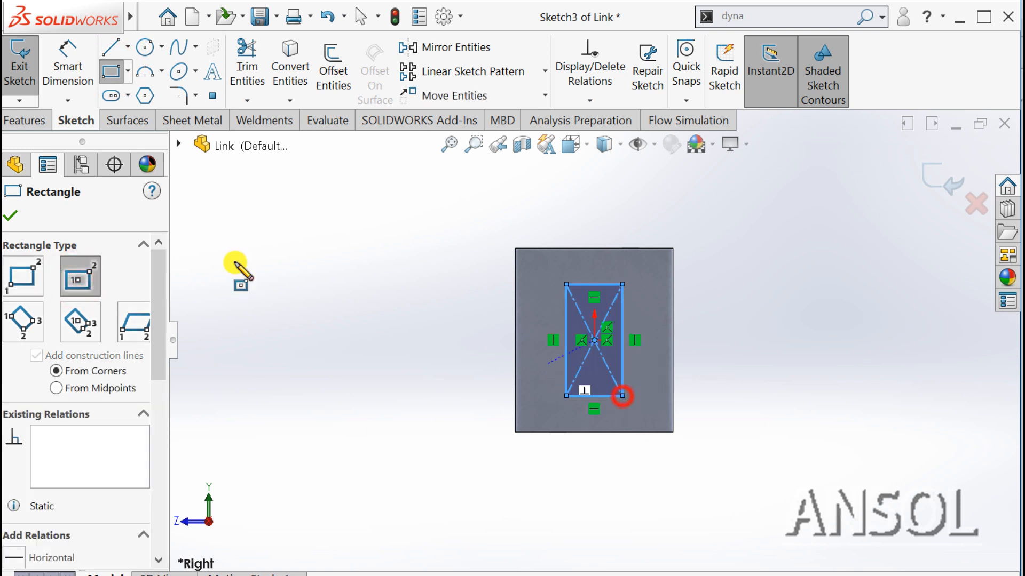
click(10, 215)
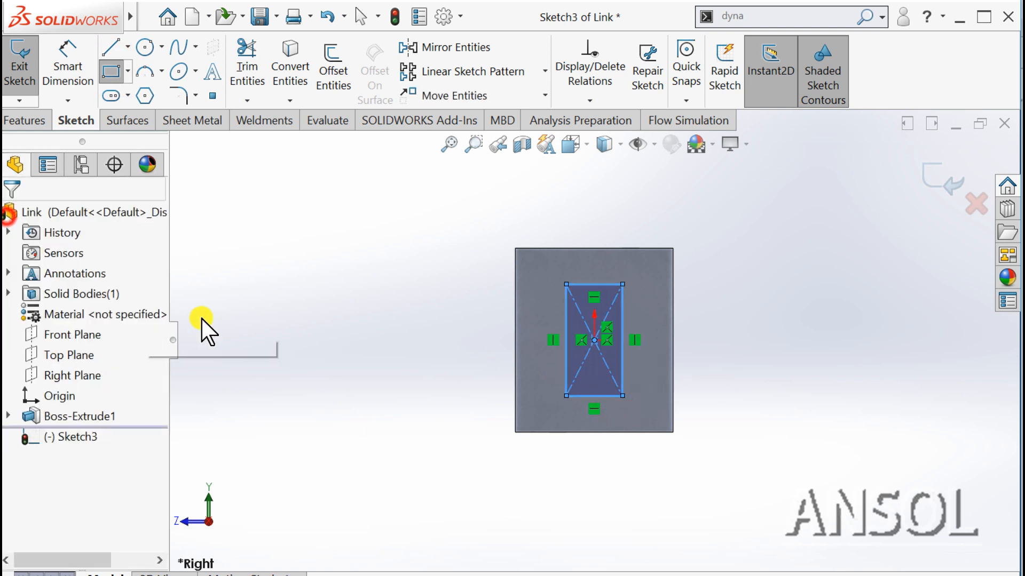
Step: Dimension the gap between the rectangle's upper line and the end face's upper edge as 3 mm
click(67, 54)
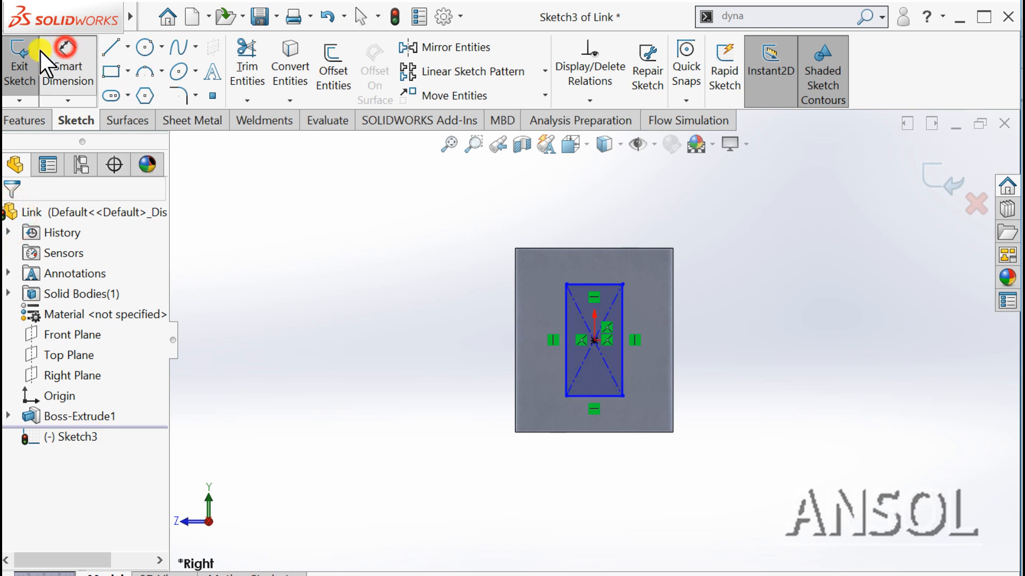
click(581, 284)
click(564, 246)
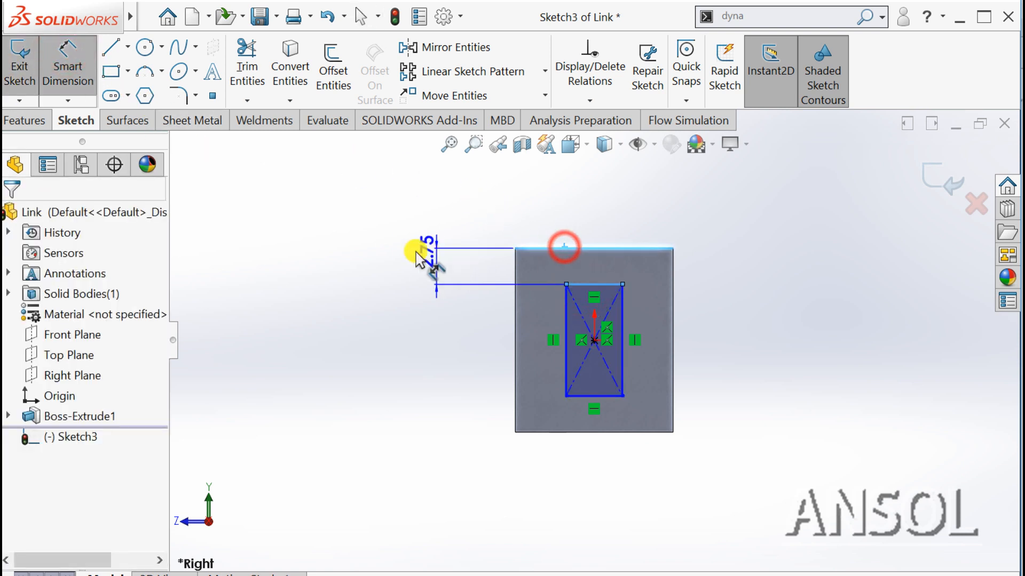
click(408, 227)
text(3)
key(Return)
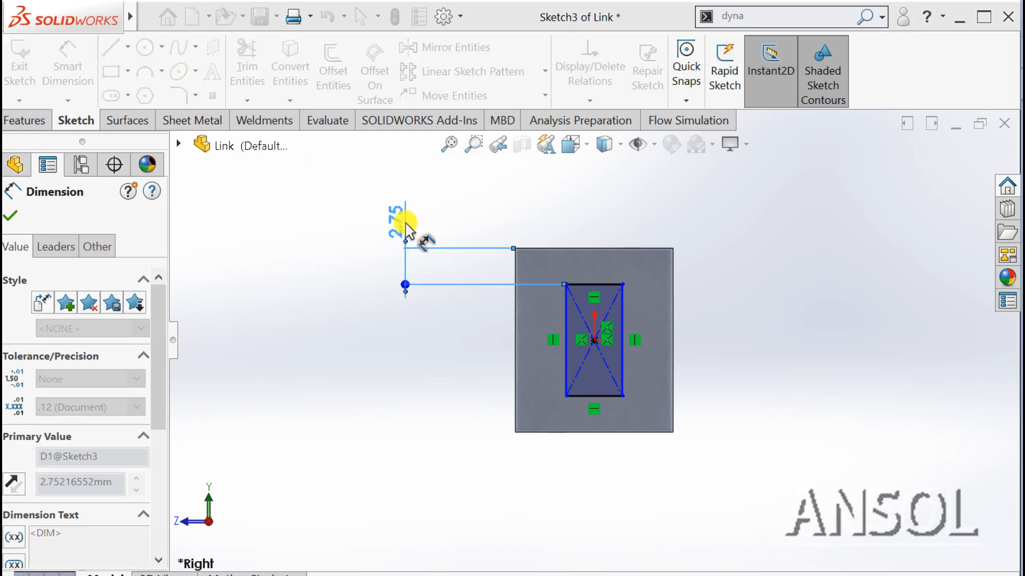
Step: Dimension the gap between the rectangle's vertical side and the adjacent face edge as 4 mm, and finish the sketch
click(566, 375)
click(516, 376)
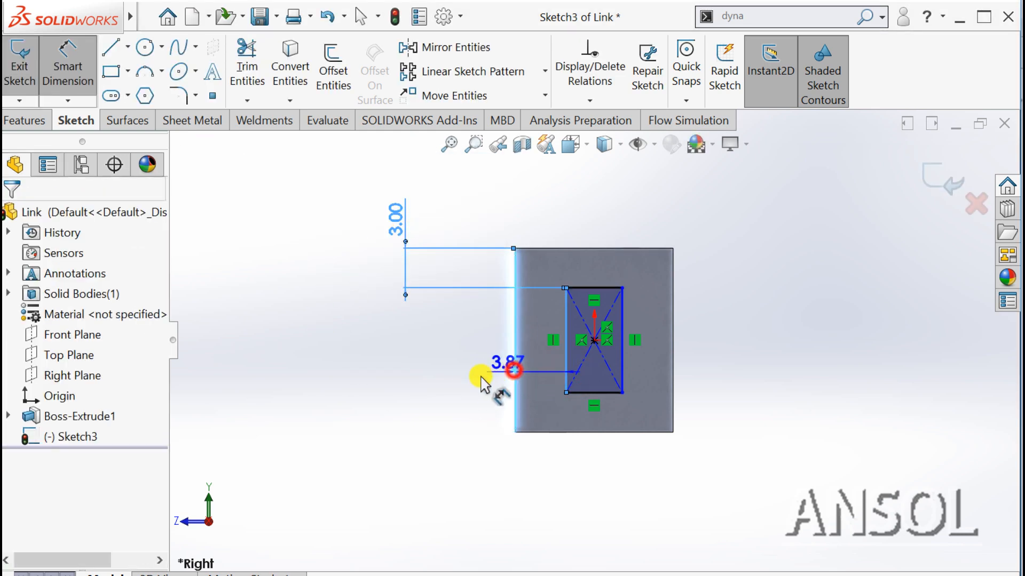
click(446, 377)
text(4)
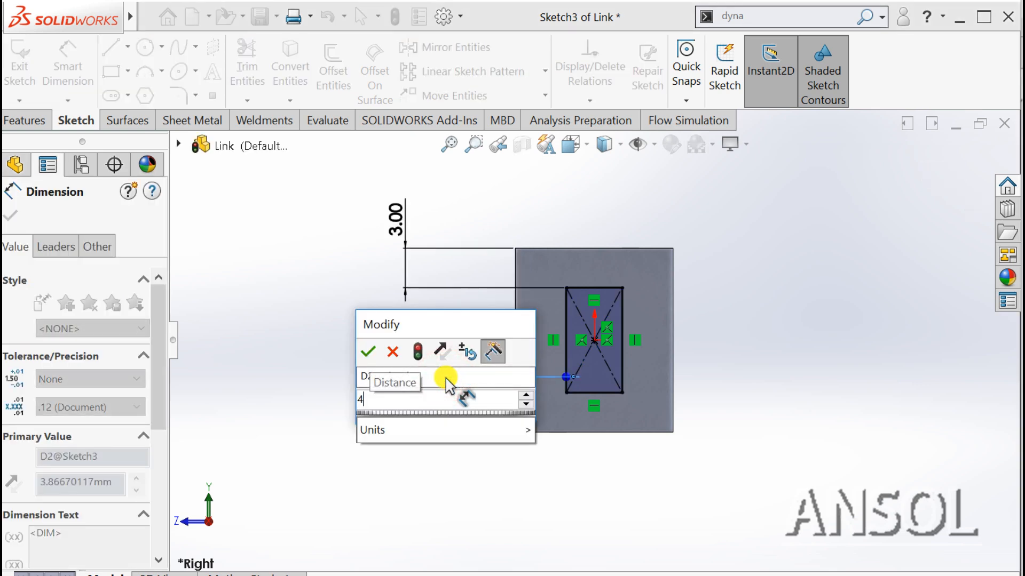
key(Return)
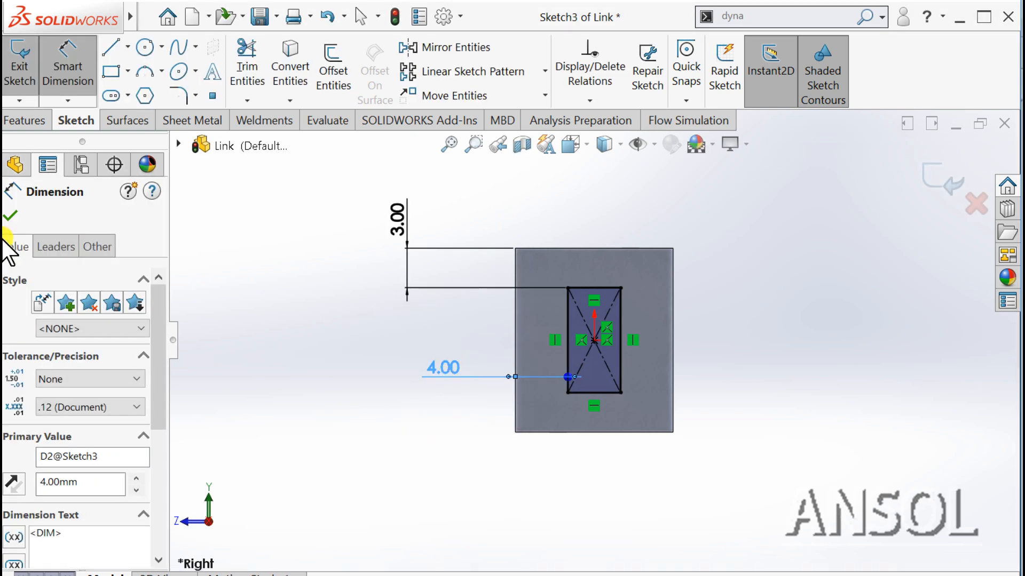
click(14, 214)
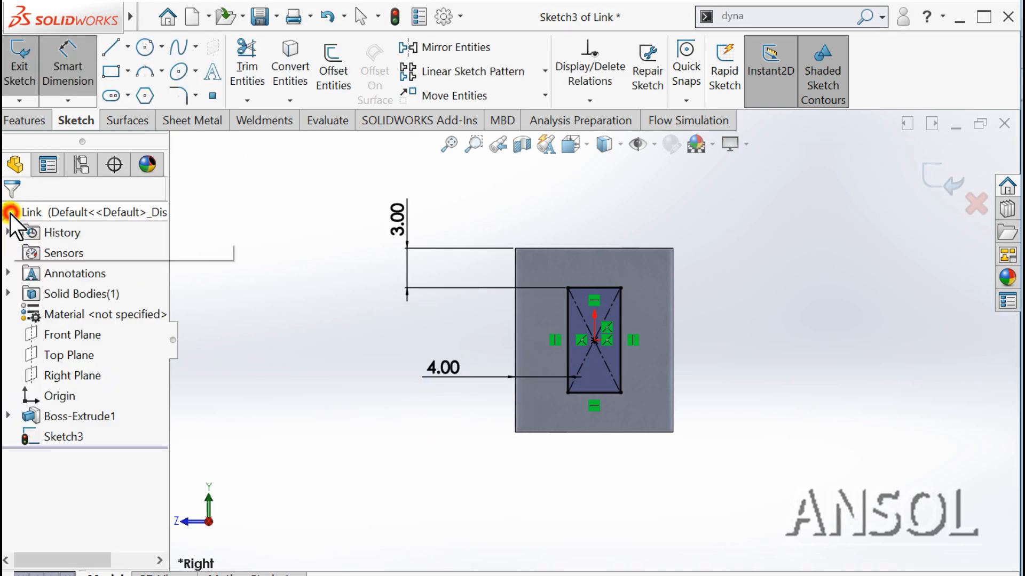
click(933, 183)
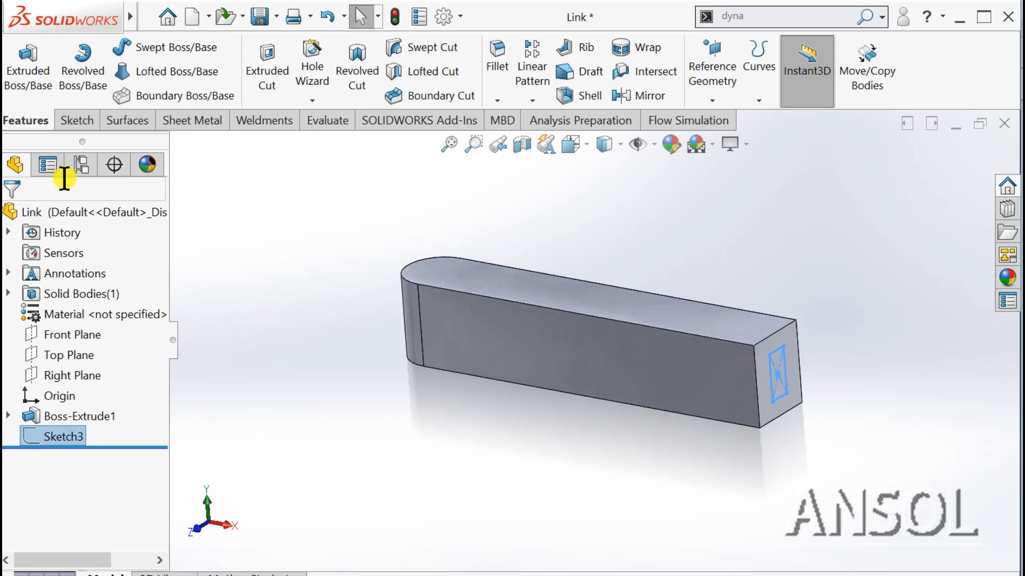
Step: Extrude the rectangle outward from the end face as a 16 mm blind tab merged with the link body
click(26, 69)
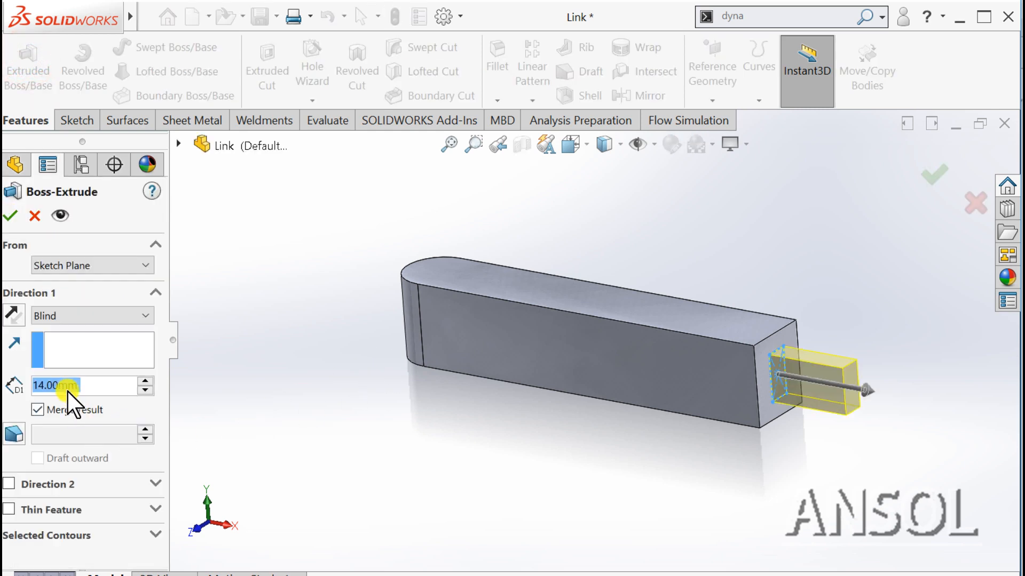
text(1)
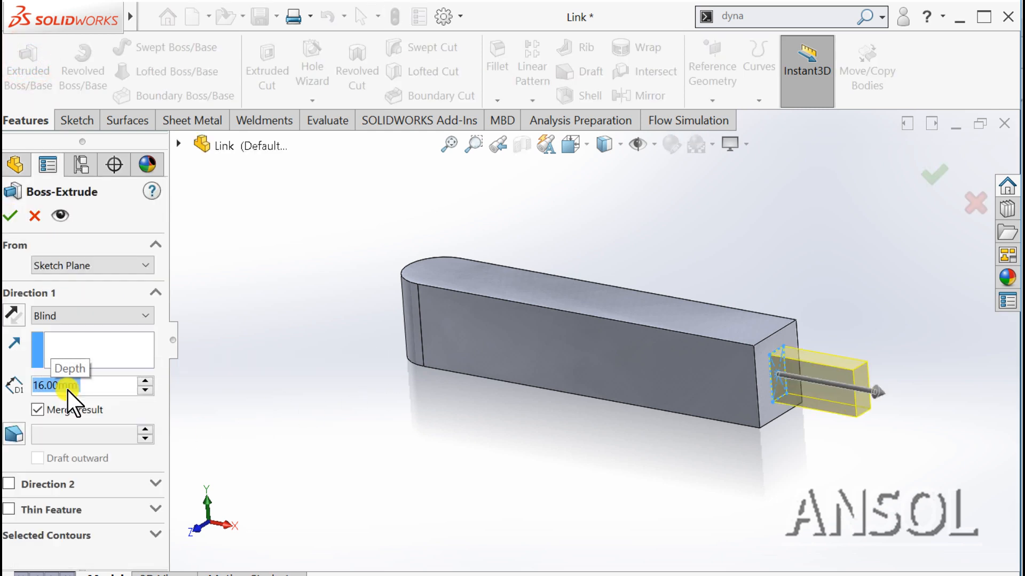
click(13, 215)
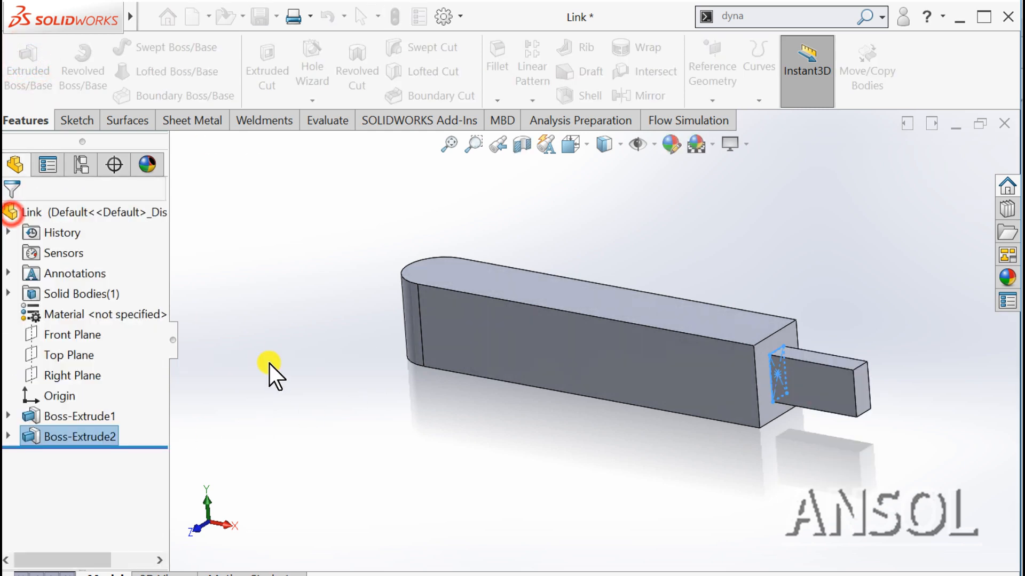
click(284, 397)
Step: Round the tab's free end with a full round fillet, using its upper and lower faces as side sets and the end face as center
scroll(803, 429, down, 3)
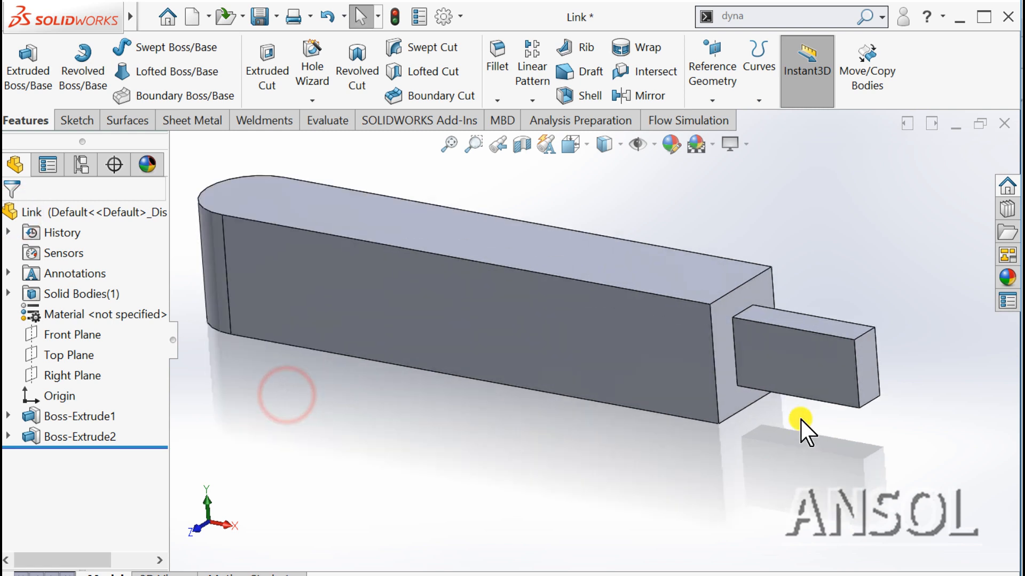
click(857, 377)
click(707, 498)
scroll(708, 497, up, 2)
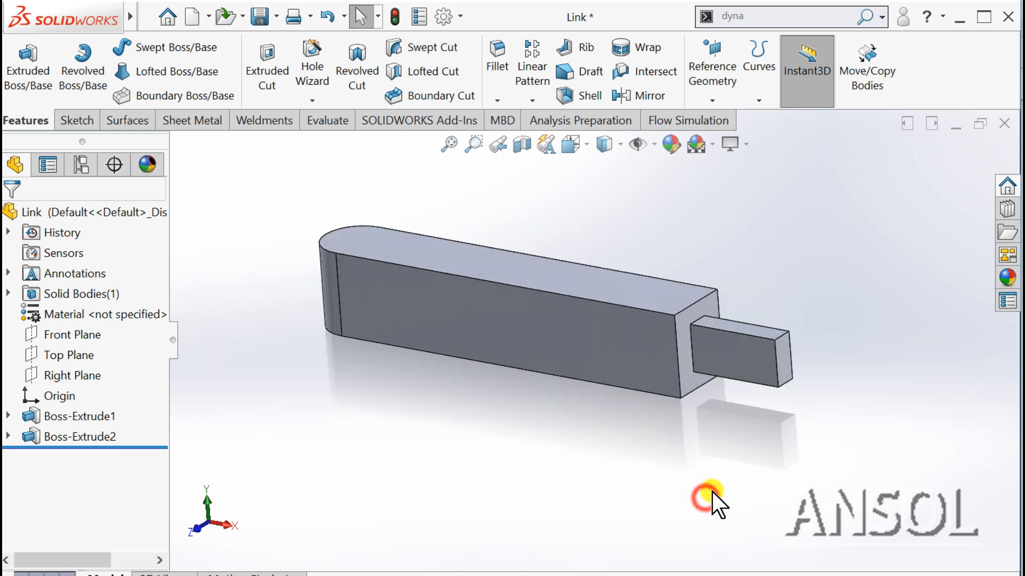
middle_drag(708, 497, 730, 469)
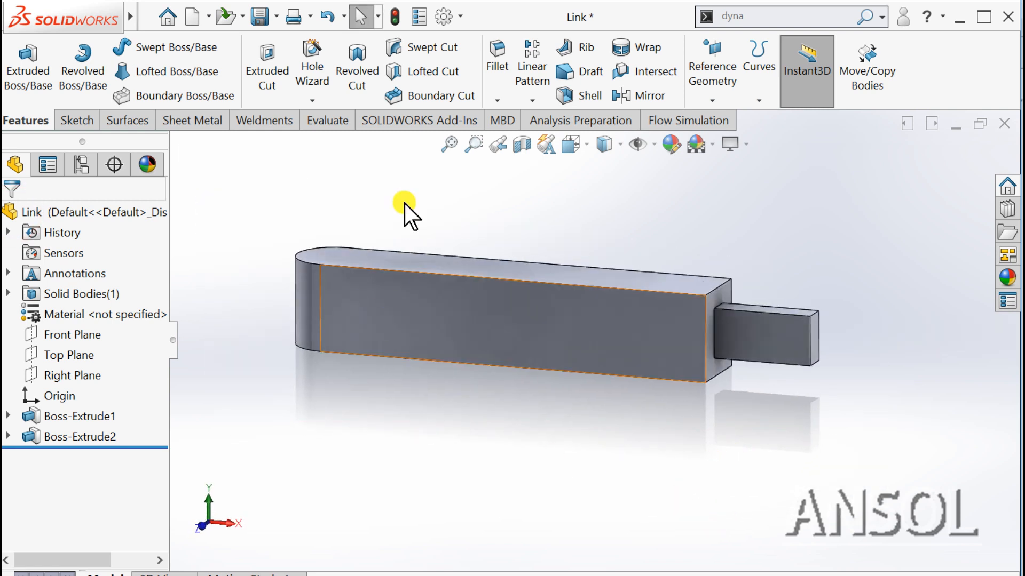
click(495, 62)
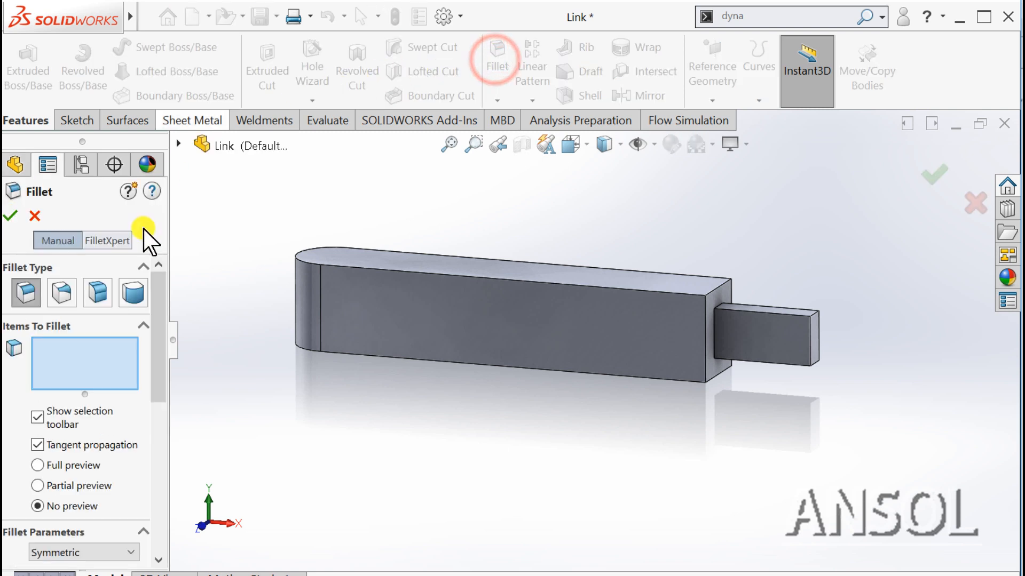
click(133, 293)
click(773, 310)
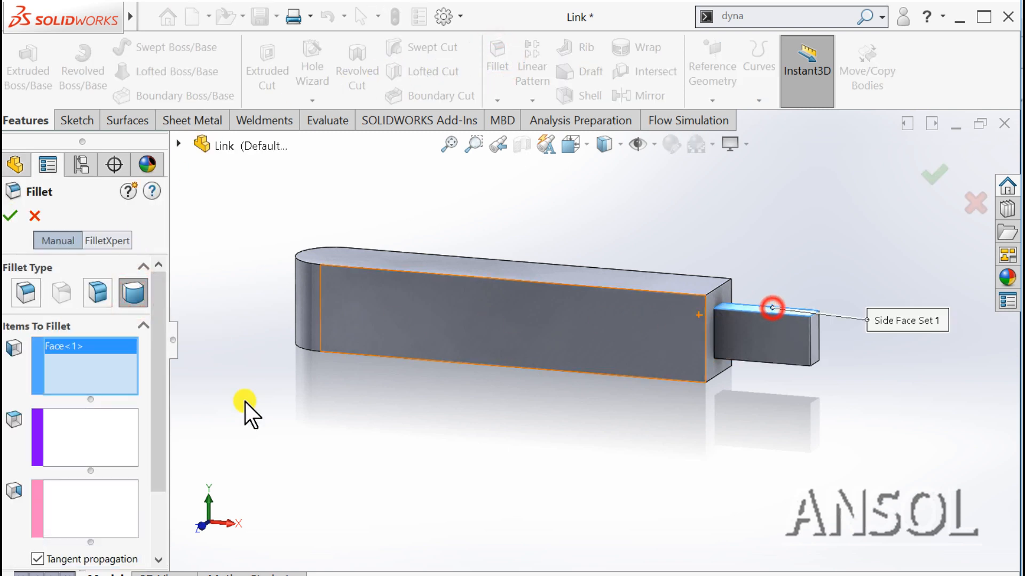
click(84, 431)
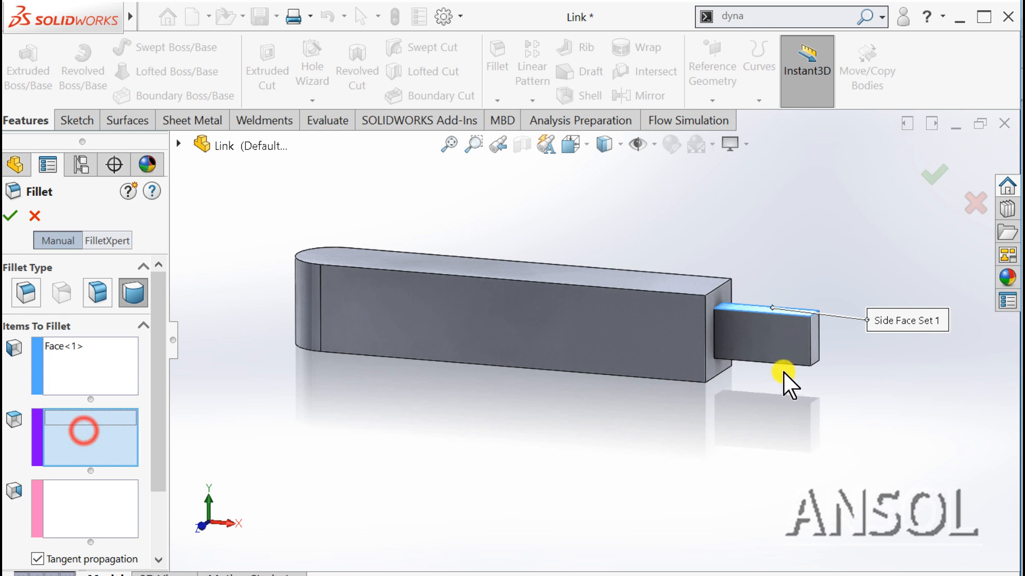
click(813, 344)
click(88, 498)
middle_drag(636, 469, 720, 354)
click(742, 328)
middle_drag(606, 393, 589, 472)
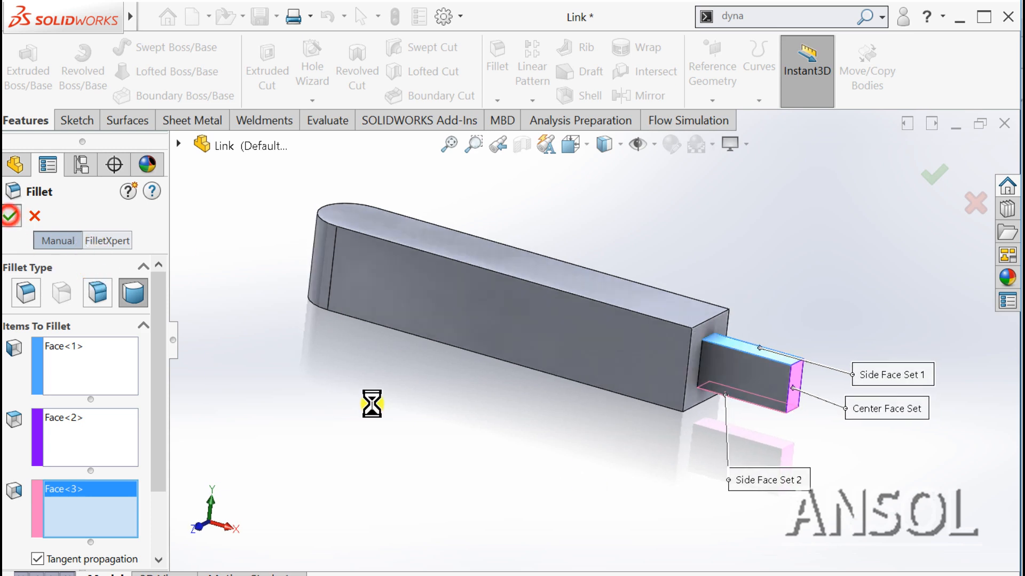
Step: Sketch a circle of about 4.76 mm diameter on the tab's side face, concentric with the tab's rounded end
middle_drag(422, 426, 605, 355)
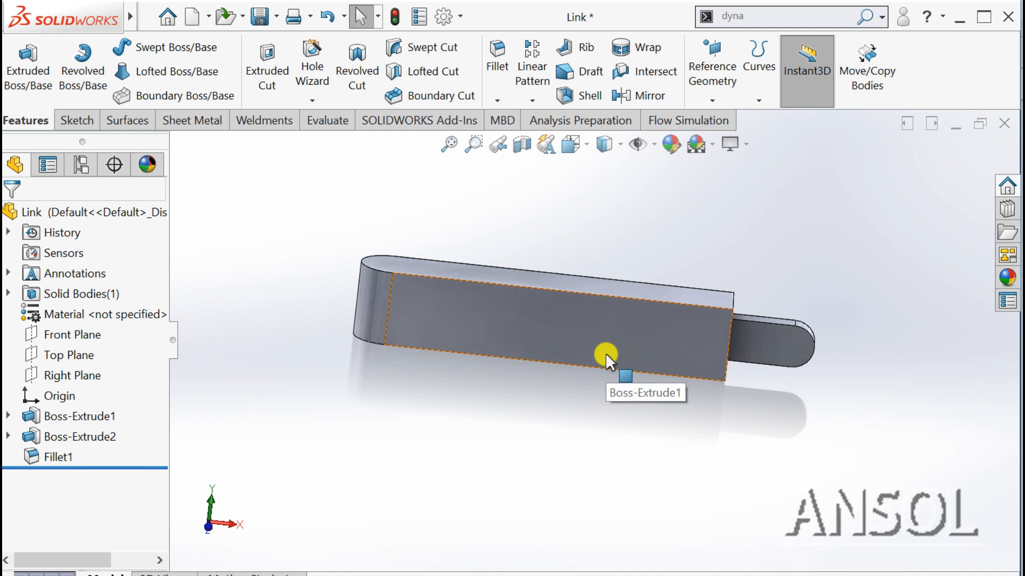
click(781, 344)
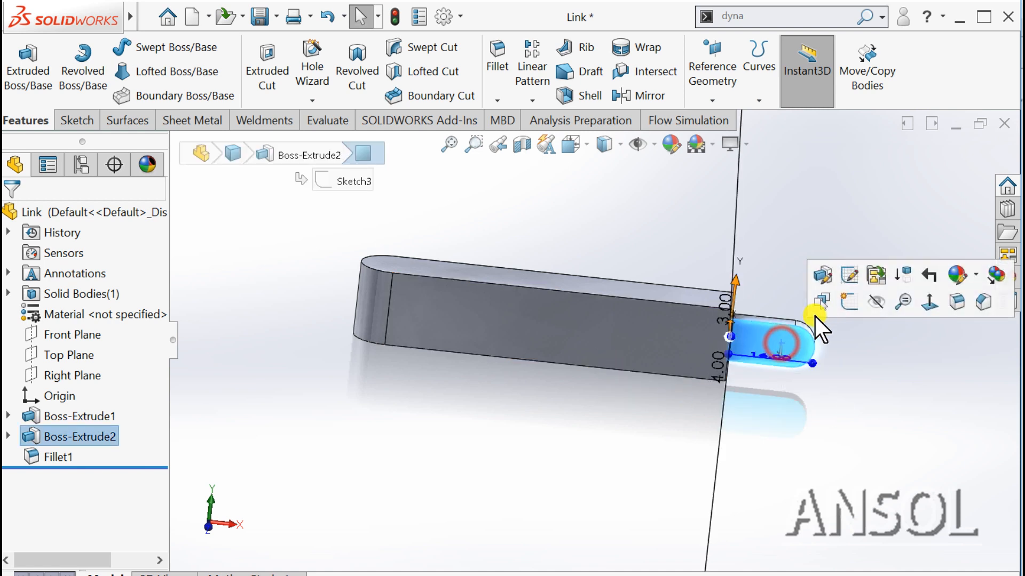
click(849, 305)
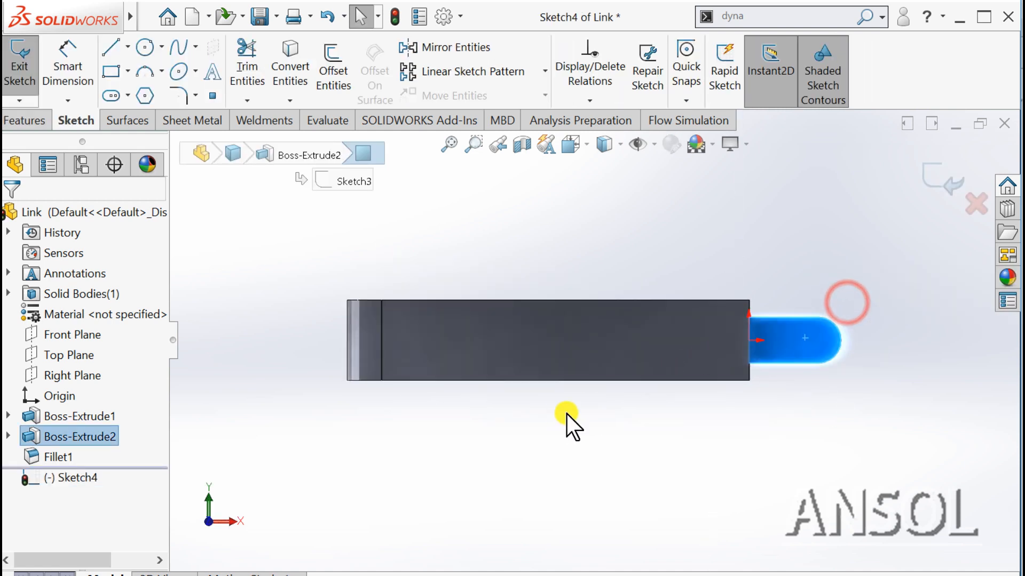
click(491, 465)
click(767, 320)
click(179, 72)
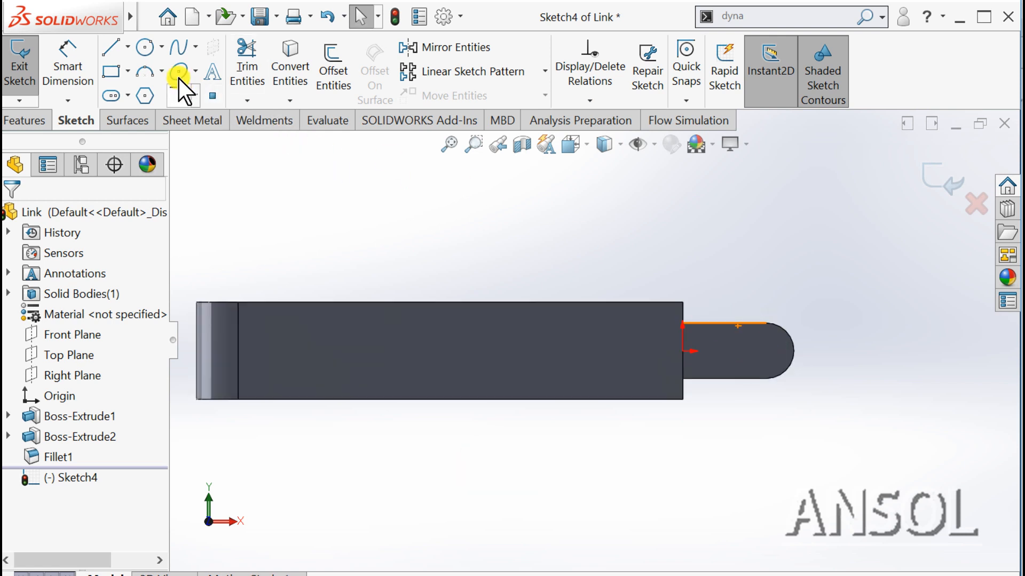
click(145, 47)
scroll(803, 348, down, 3)
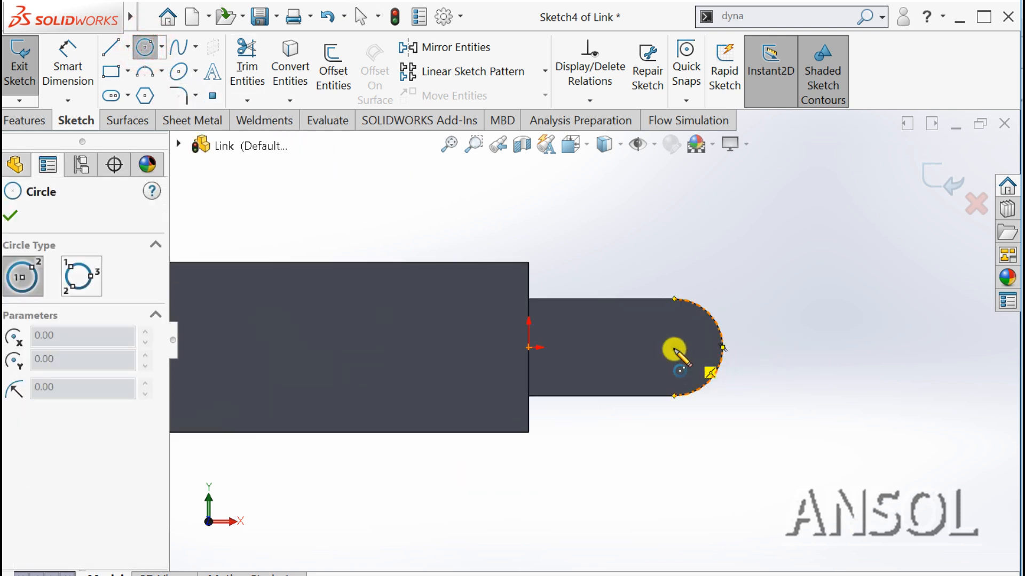
click(674, 347)
click(673, 376)
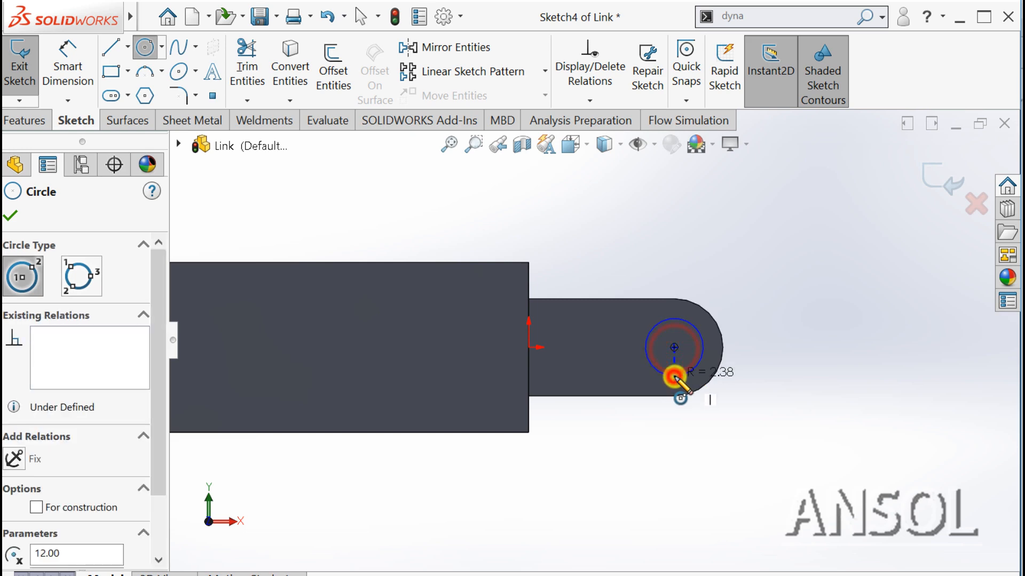
Step: Dimension the circle's diameter as 4 mm and finish the sketch
click(67, 59)
click(687, 318)
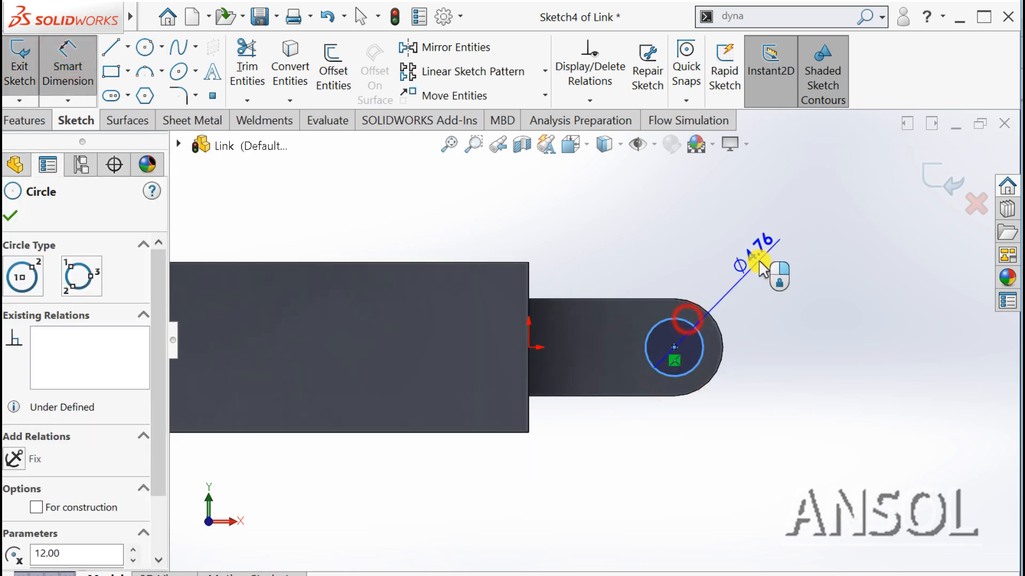
click(755, 254)
text(4)
key(Return)
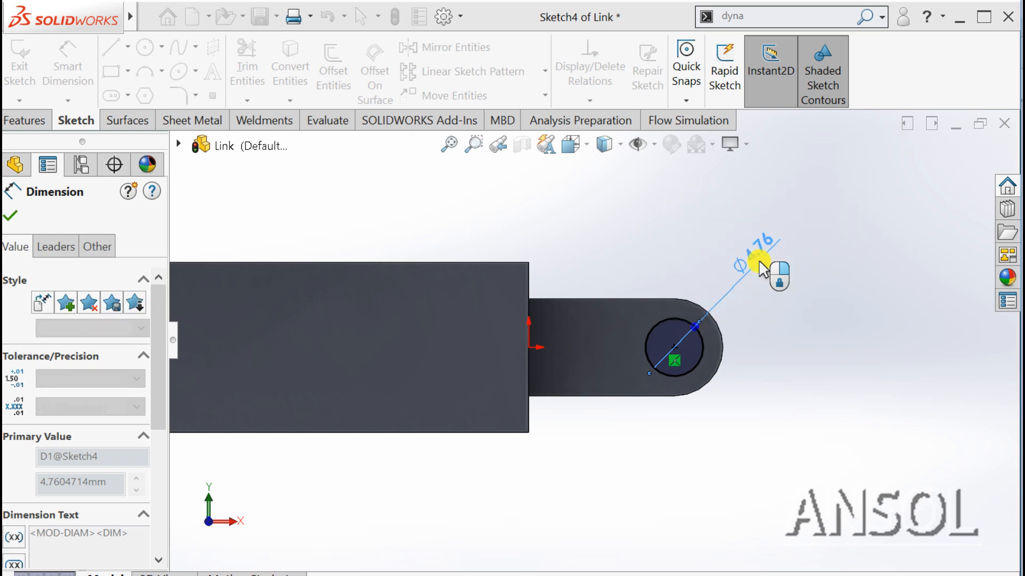
click(9, 217)
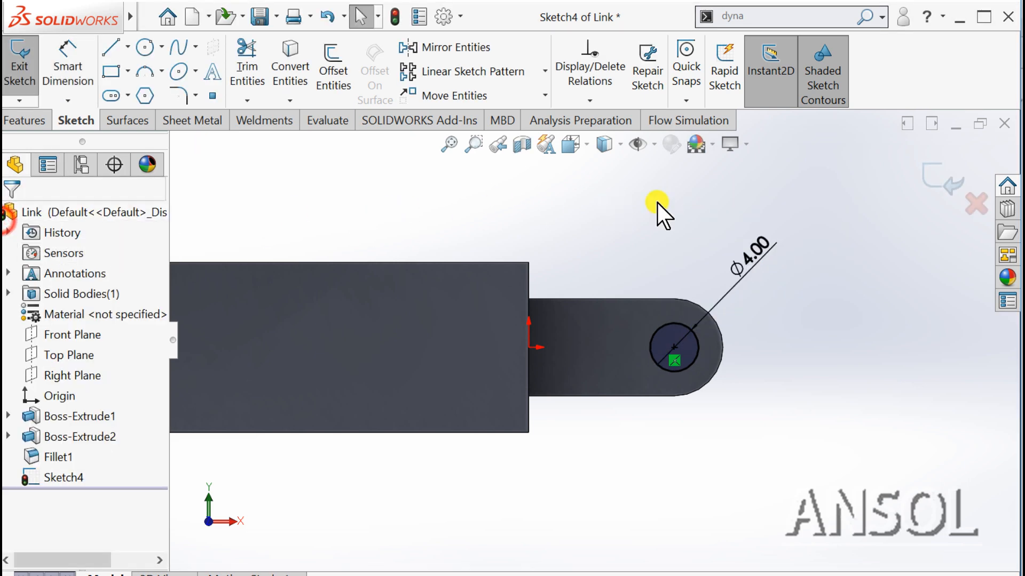
click(936, 179)
Step: Cut the circle through all of the tab as a pin hole
scroll(808, 315, up, 4)
mouse_move(810, 316)
middle_down()
mouse_move(765, 328)
mouse_move(755, 388)
middle_up()
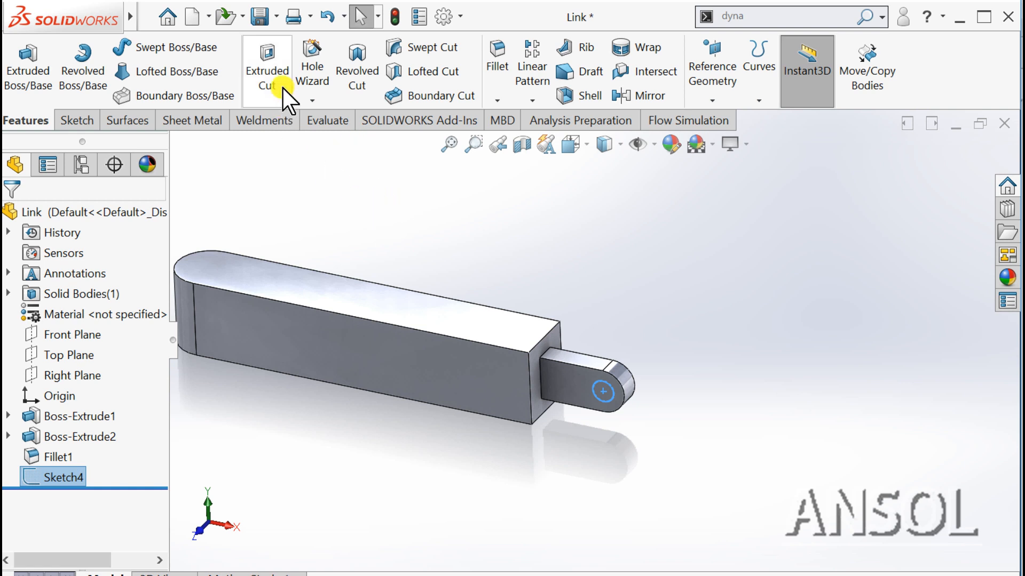
click(263, 66)
click(40, 317)
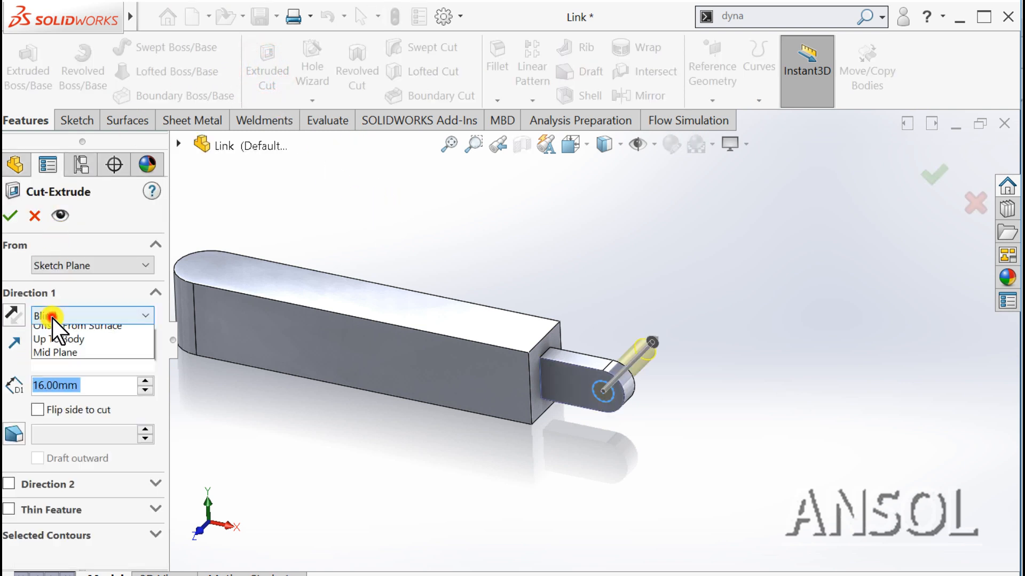
click(54, 344)
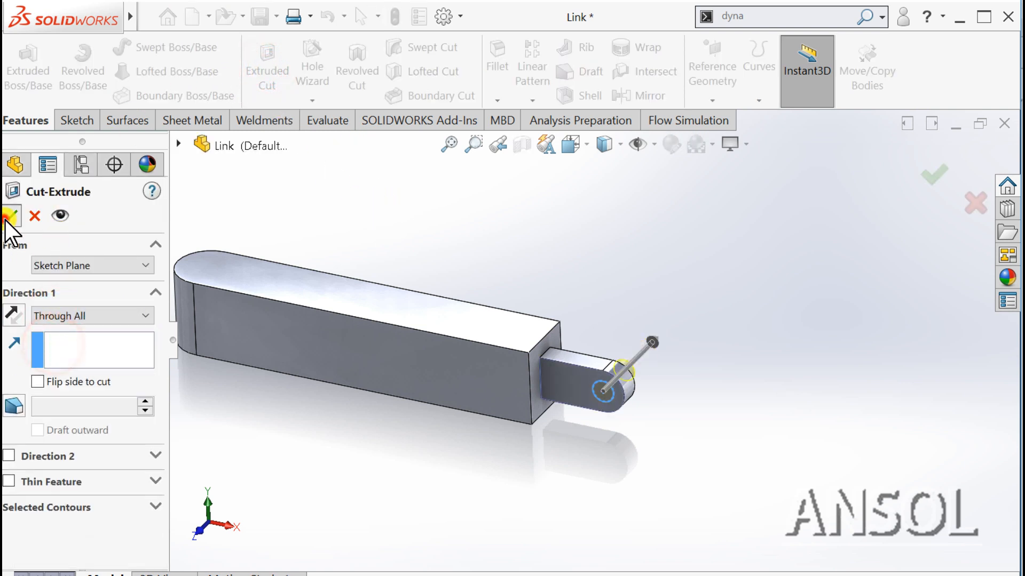
click(8, 218)
scroll(545, 250, up, 5)
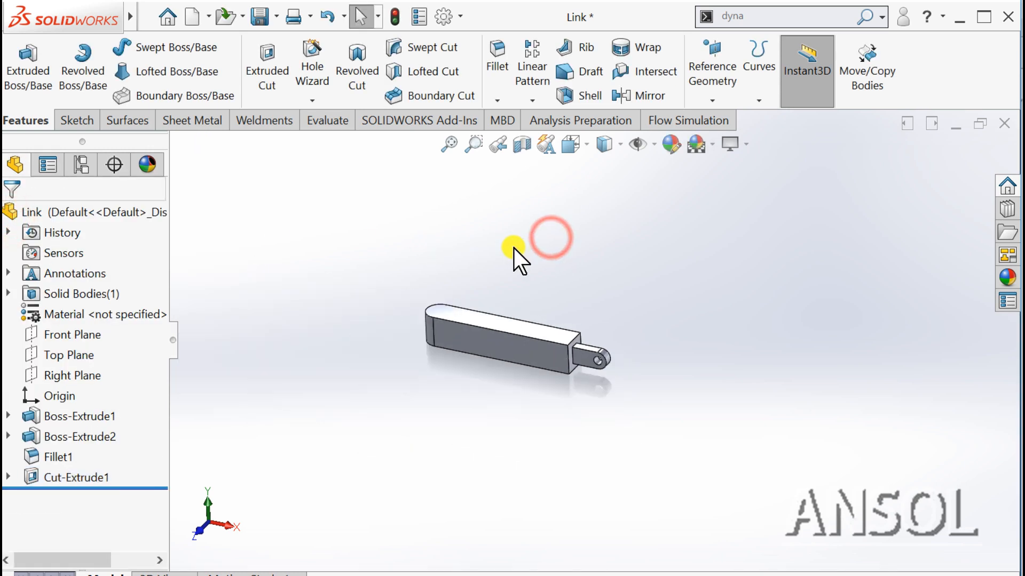
Step: Sketch a center rectangle about 21.7 mm long on the link body's long side face, centered on the outer edge of the body's rounded end
mouse_move(514, 250)
middle_down()
mouse_move(534, 256)
mouse_move(511, 262)
middle_up()
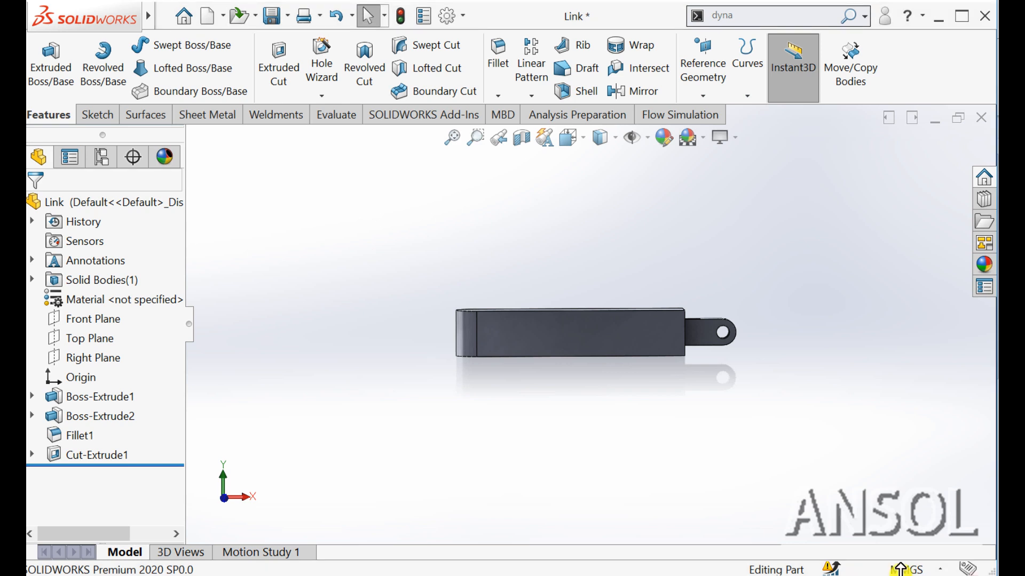
click(565, 331)
click(614, 296)
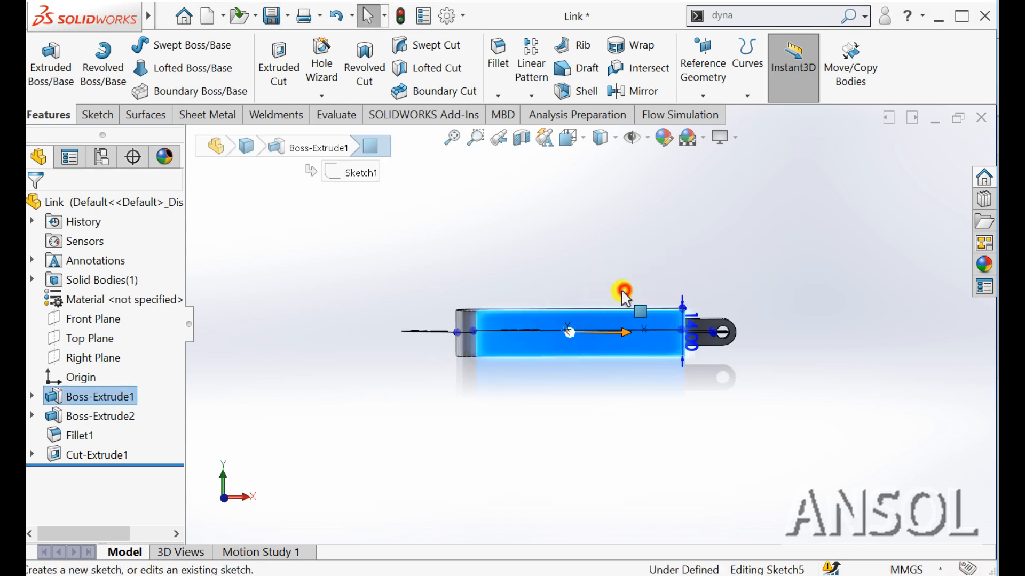
scroll(369, 385, down, 2)
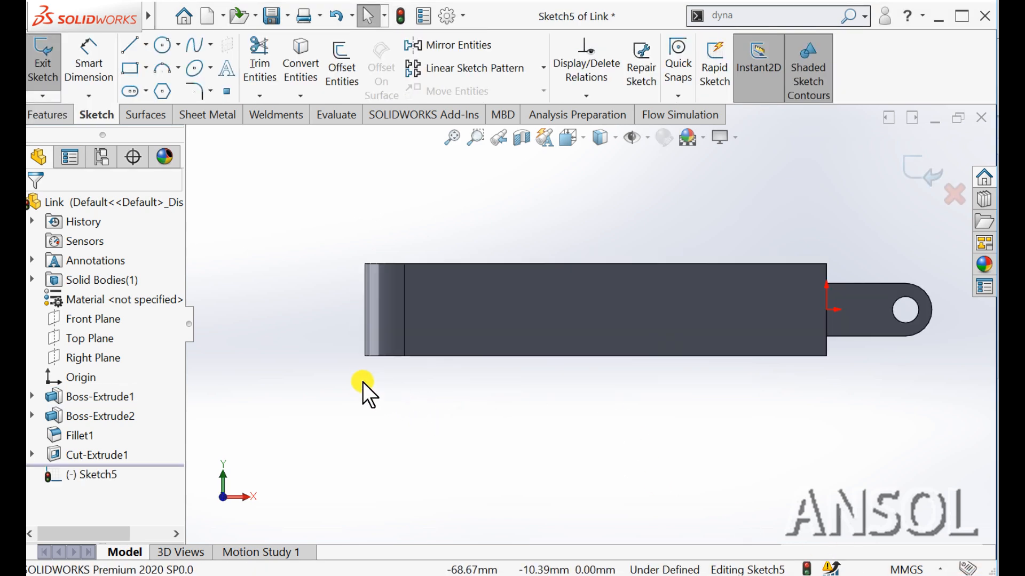
click(133, 66)
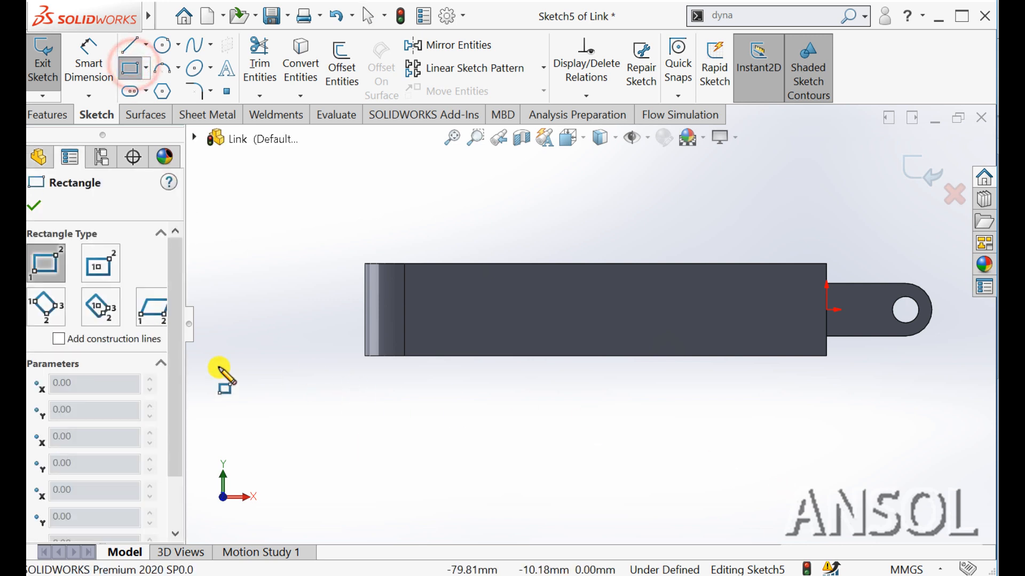
click(101, 267)
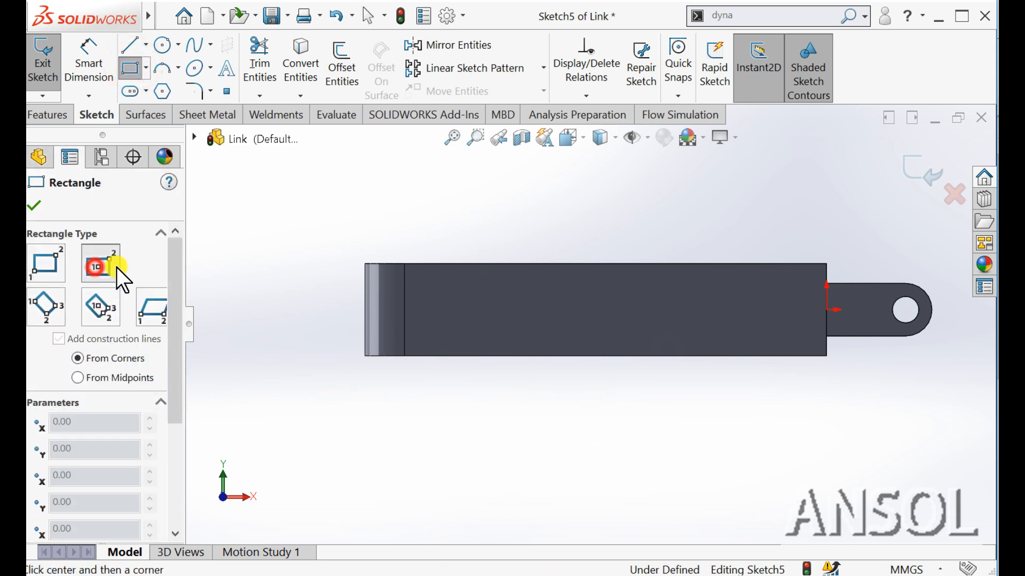
click(365, 310)
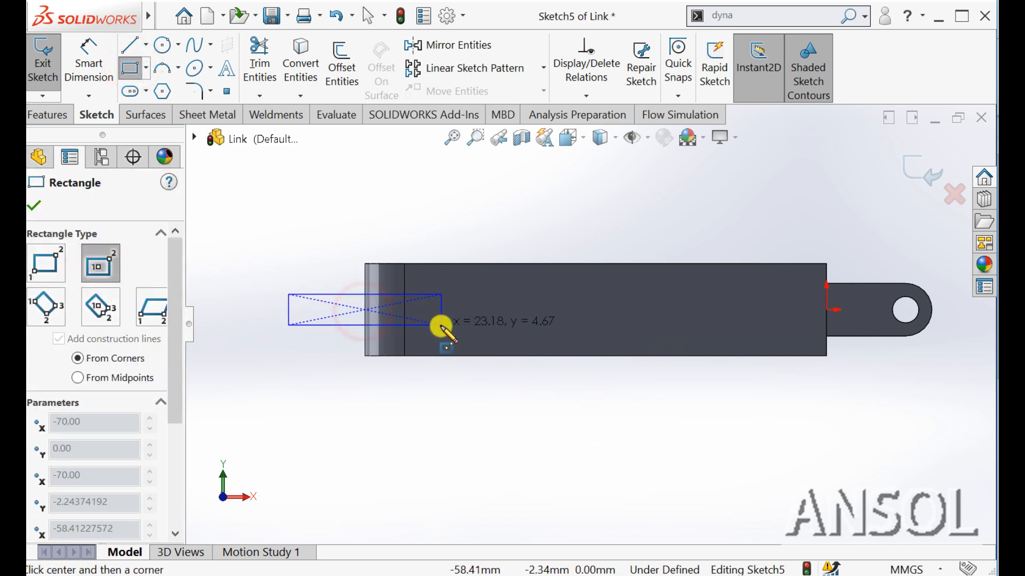
click(436, 325)
click(37, 207)
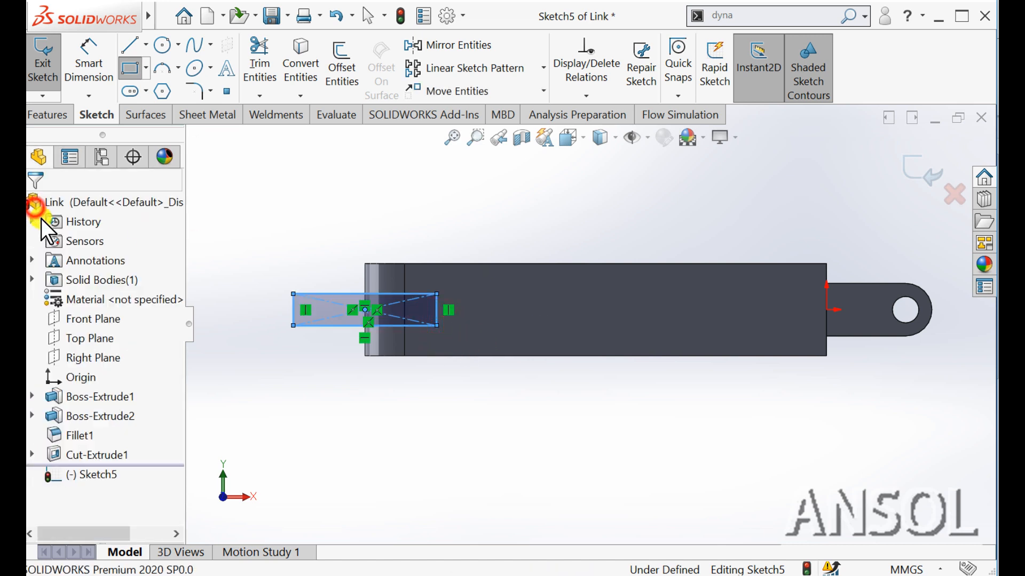
Step: Add a horizontal relation between the rectangle's center point and the origin
click(363, 312)
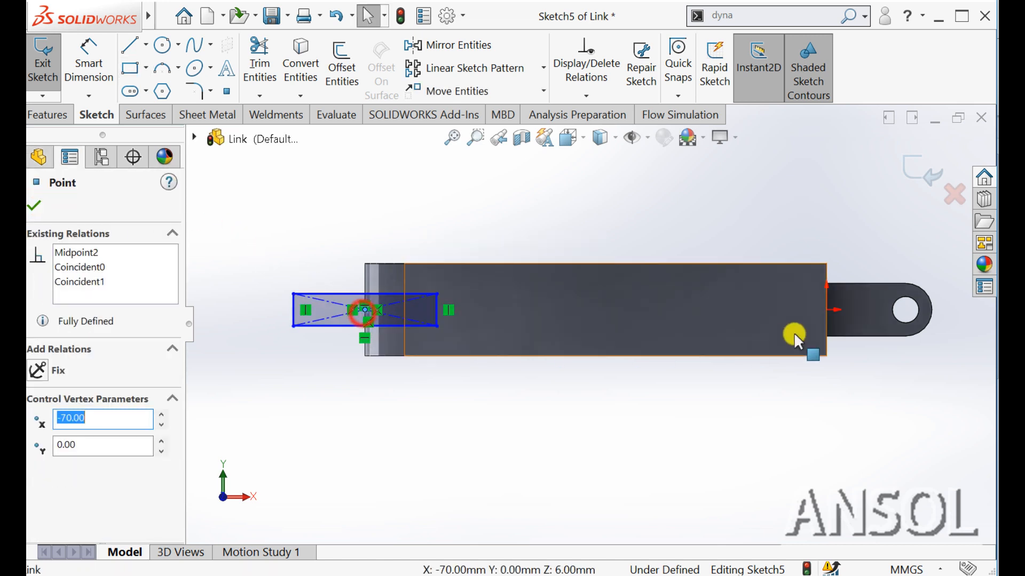
ctrl+click(825, 310)
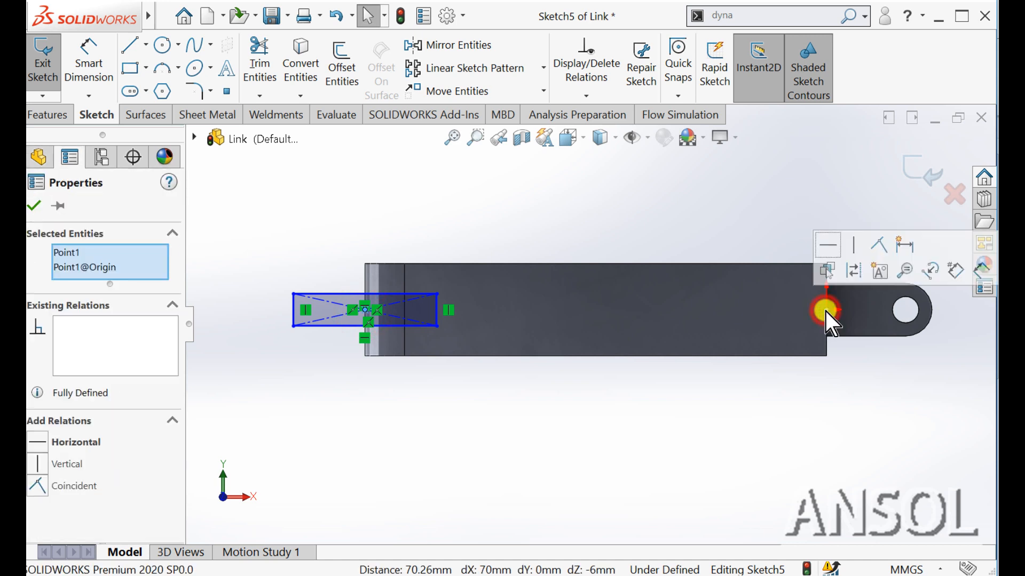
click(834, 245)
click(34, 205)
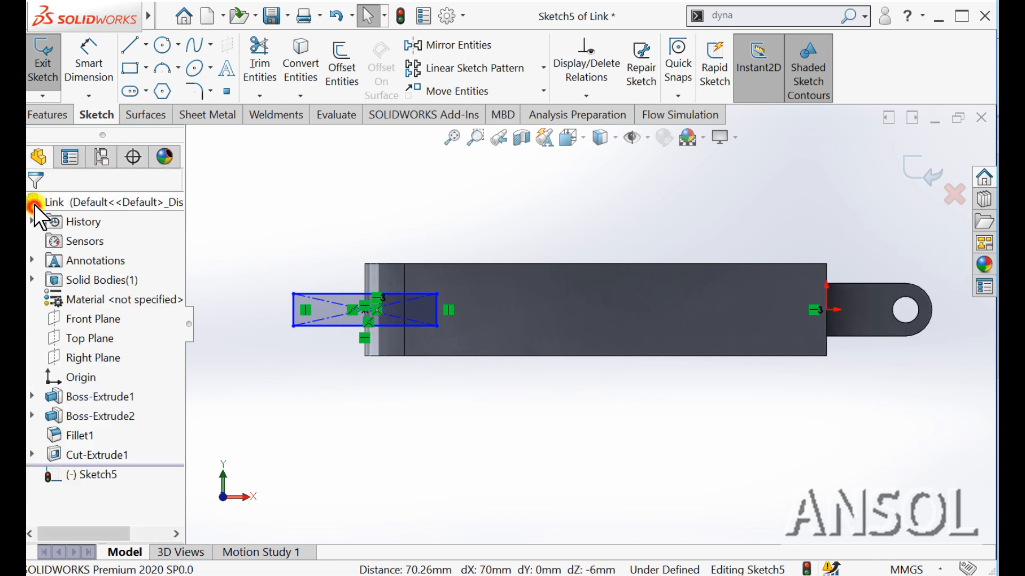
Step: Dimension the rectangle's horizontal length as 40 mm
click(90, 50)
click(327, 326)
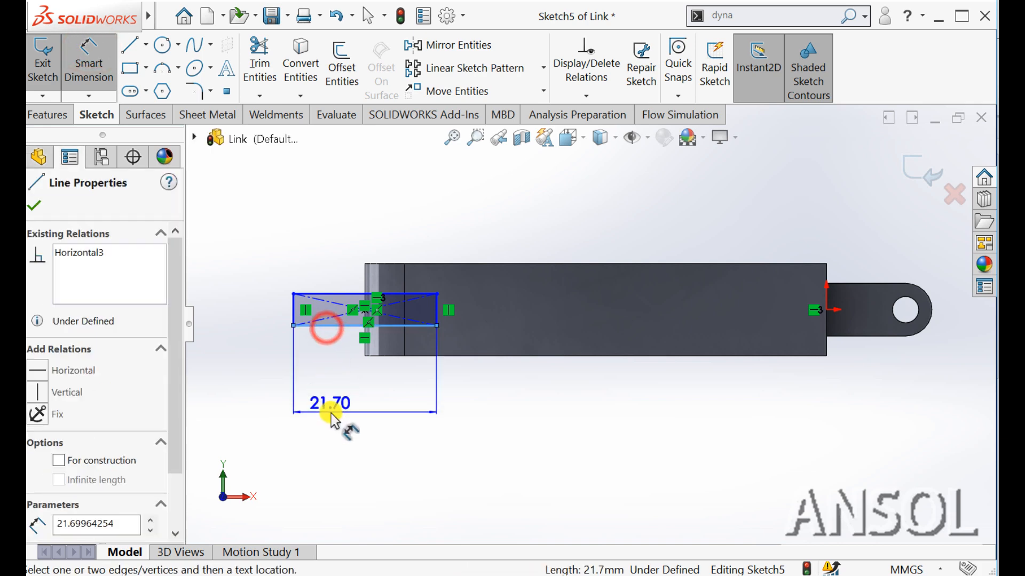
click(331, 411)
text(40)
key(Return)
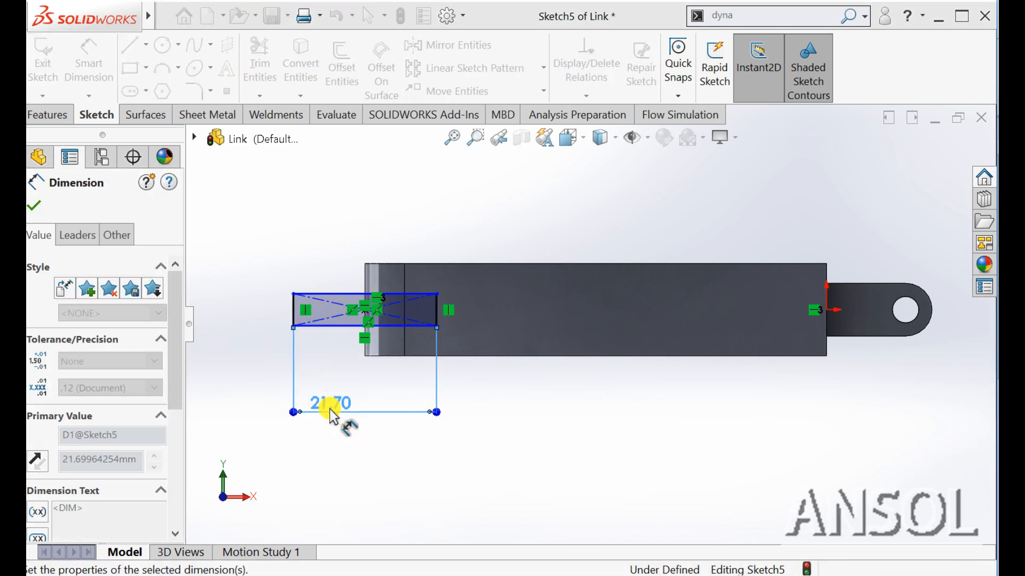
Step: Dimension the gap between the body's upper edge and the rectangle's upper line as 3.5 mm, and finish the sketch
click(462, 264)
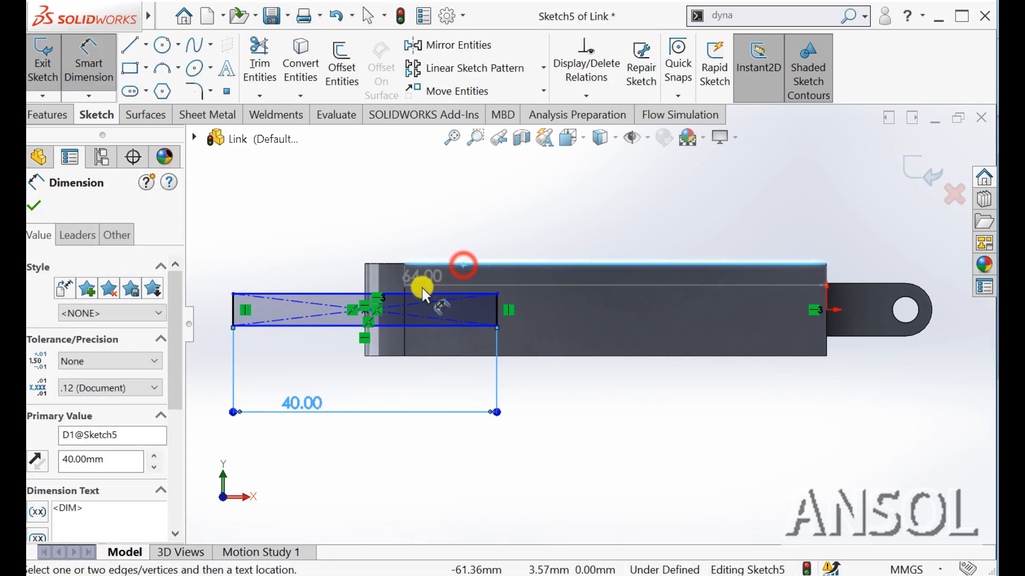
click(421, 294)
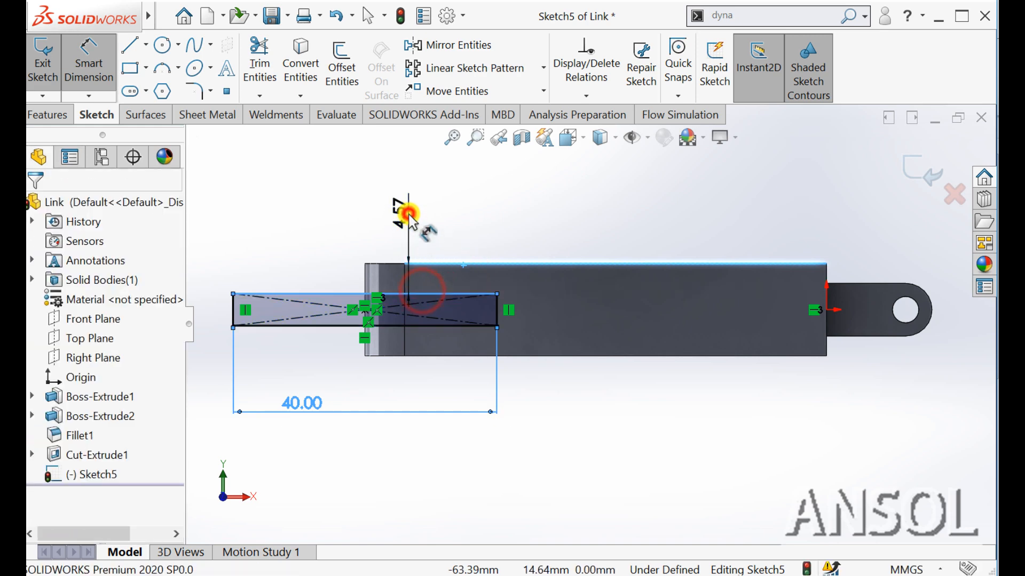
click(408, 219)
text(3.5)
key(Return)
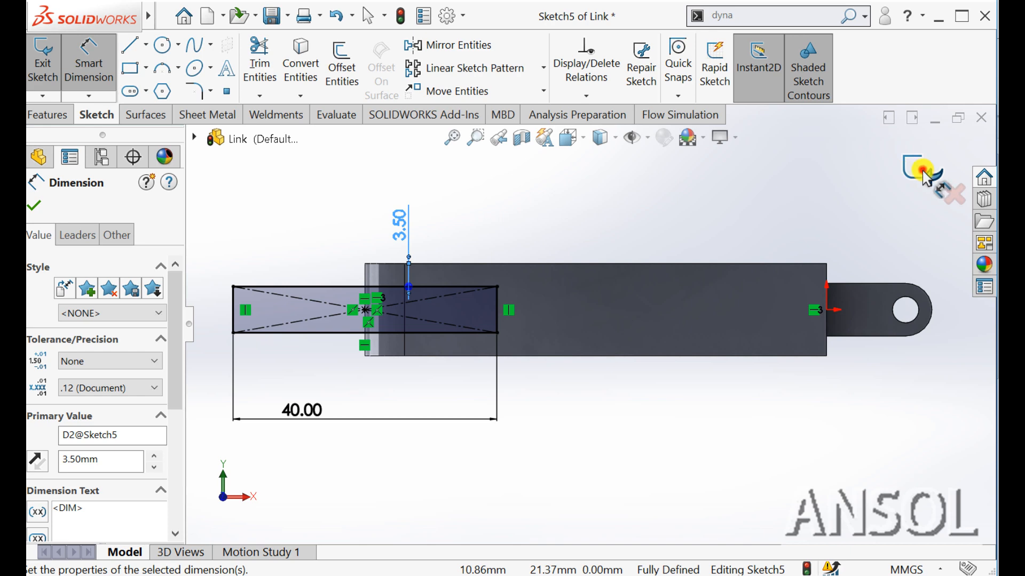
click(925, 176)
Step: Cut the rectangle through all of the link body to form a fork slot at its rounded end
scroll(703, 222, up, 3)
mouse_move(703, 222)
middle_down()
mouse_move(665, 263)
mouse_move(667, 346)
middle_up()
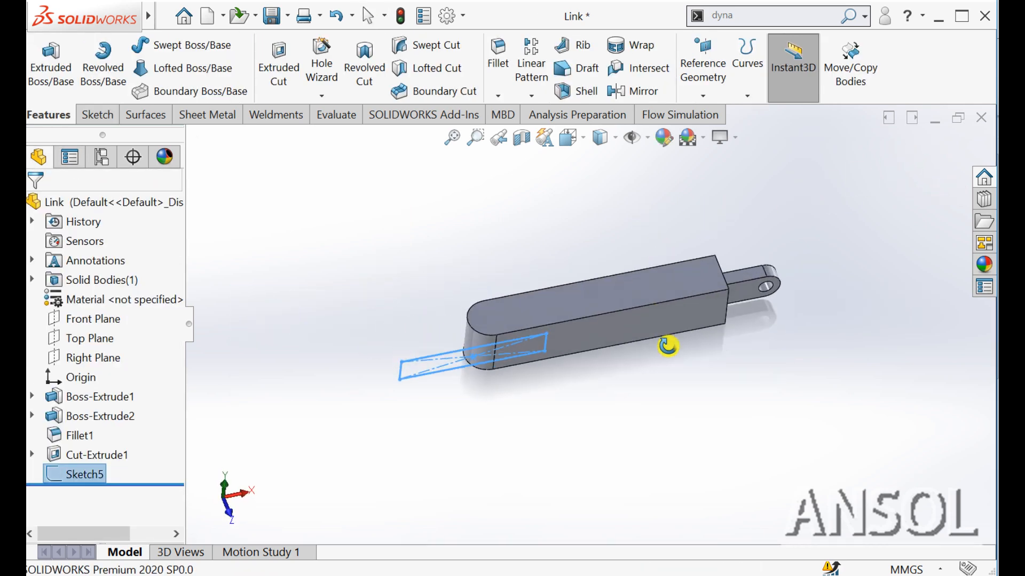
click(277, 69)
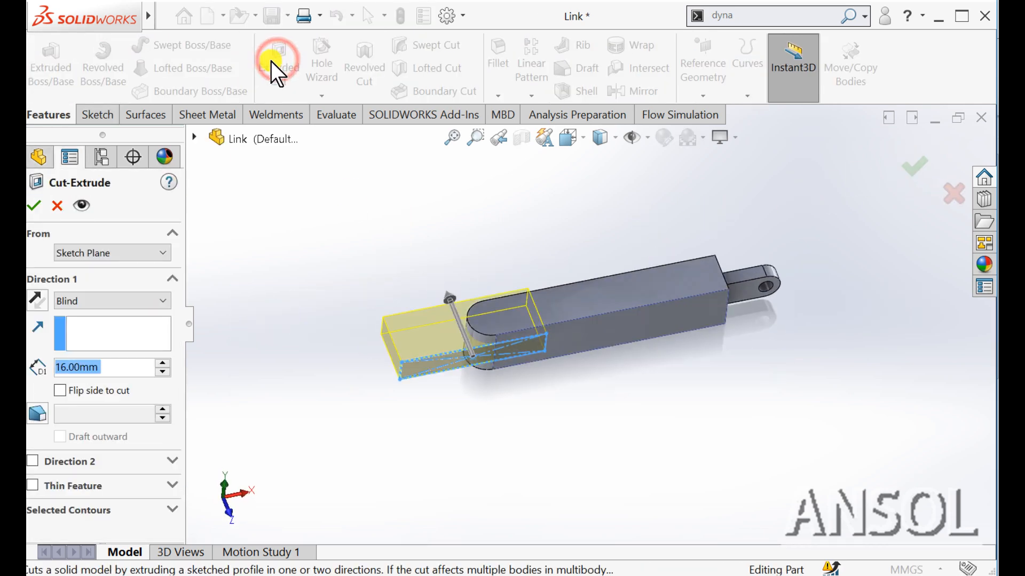
click(92, 300)
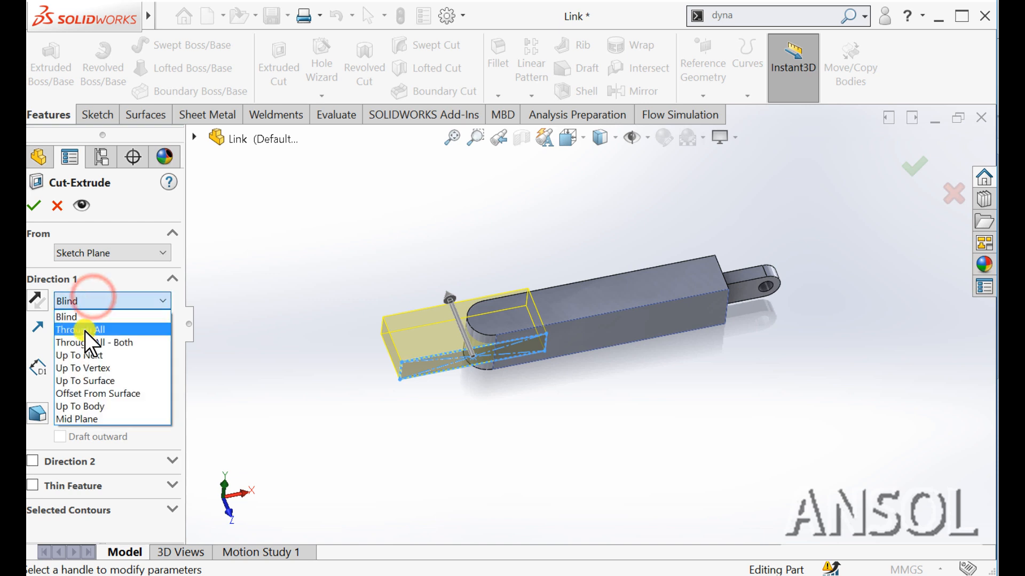
click(84, 330)
click(36, 212)
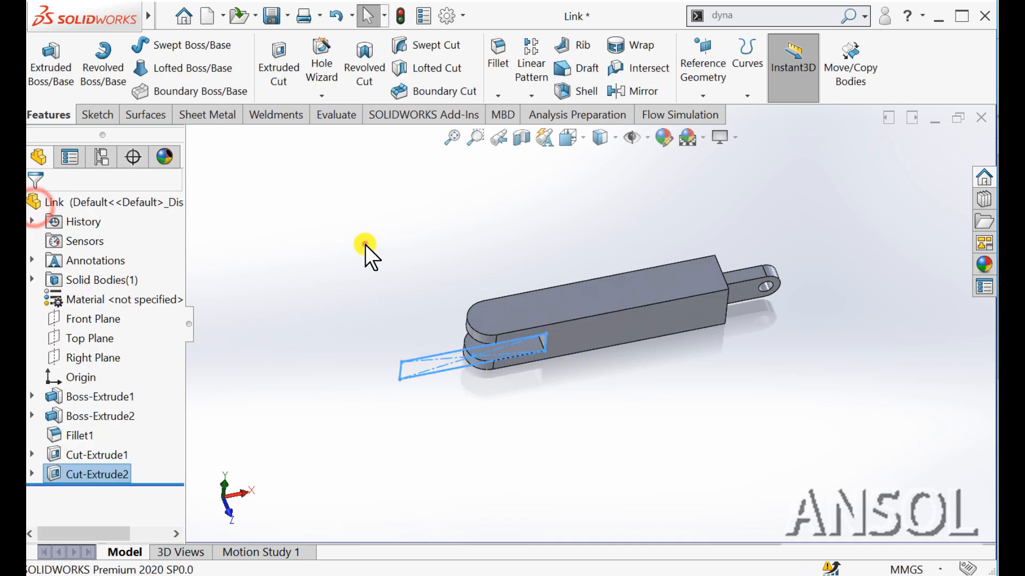
click(363, 244)
Step: Sketch a circle about 6.3 mm in diameter on the link body's top face, concentric with its rounded end
middle_drag(355, 259, 350, 222)
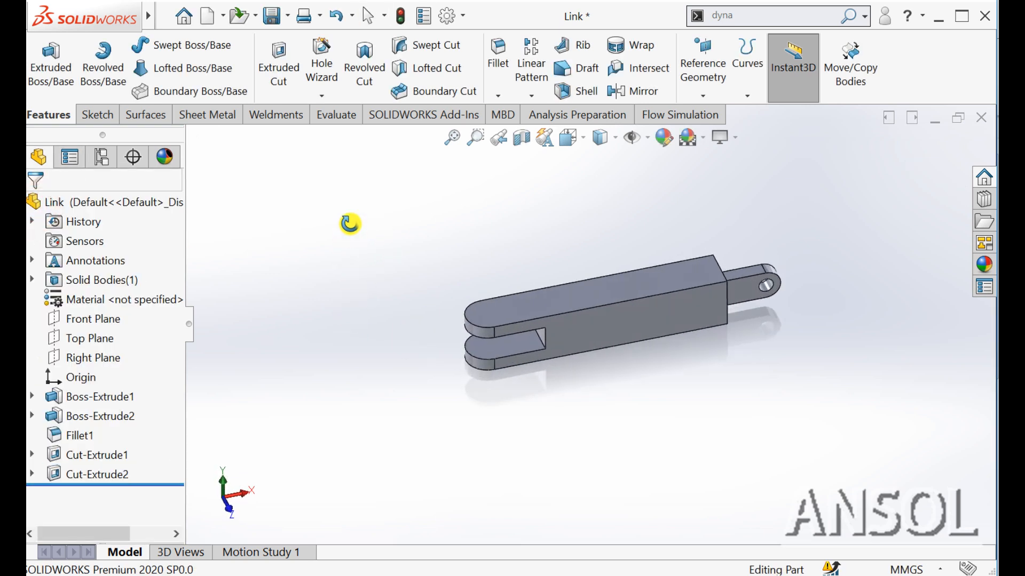
click(514, 308)
click(579, 267)
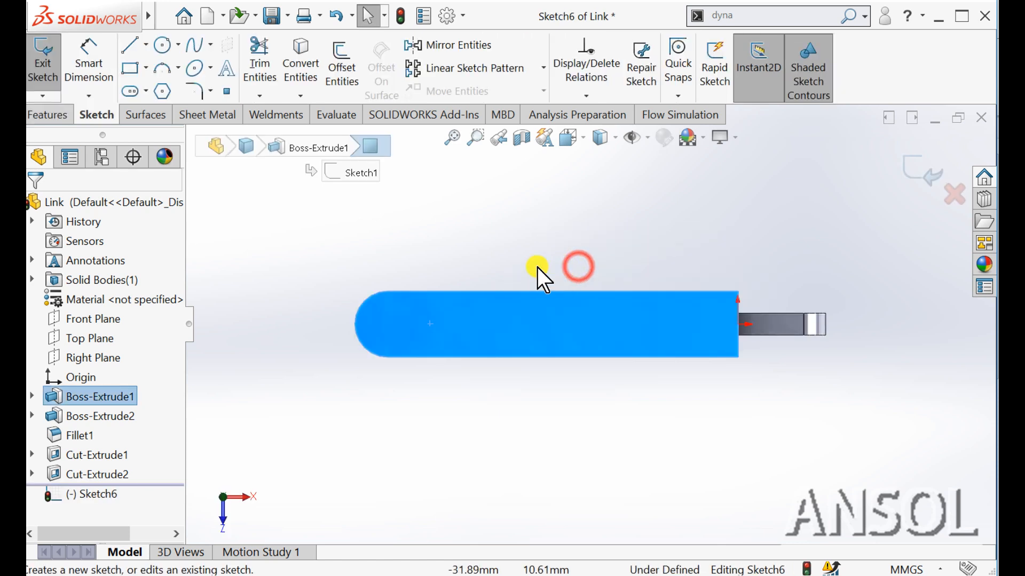
click(492, 237)
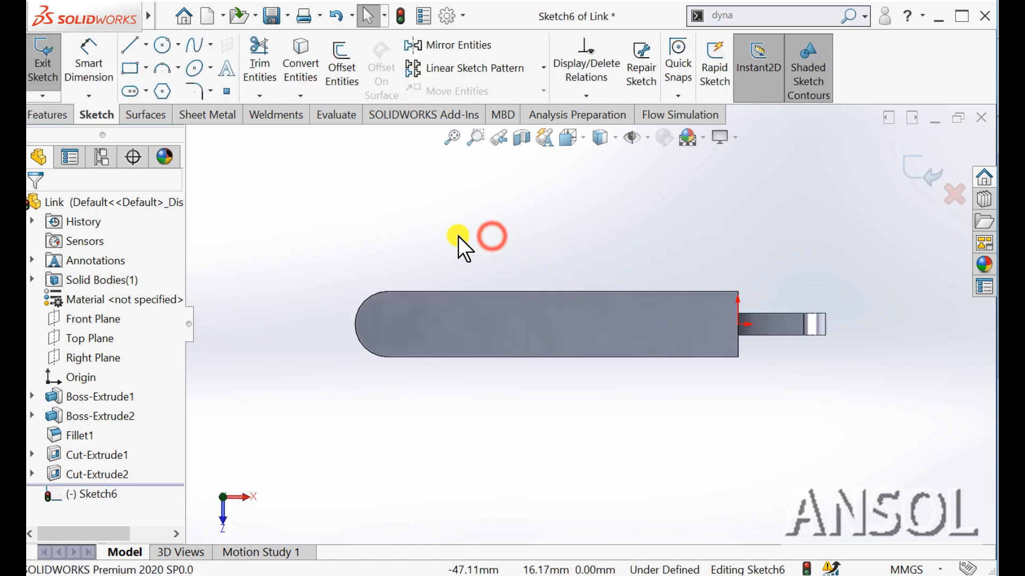
click(162, 44)
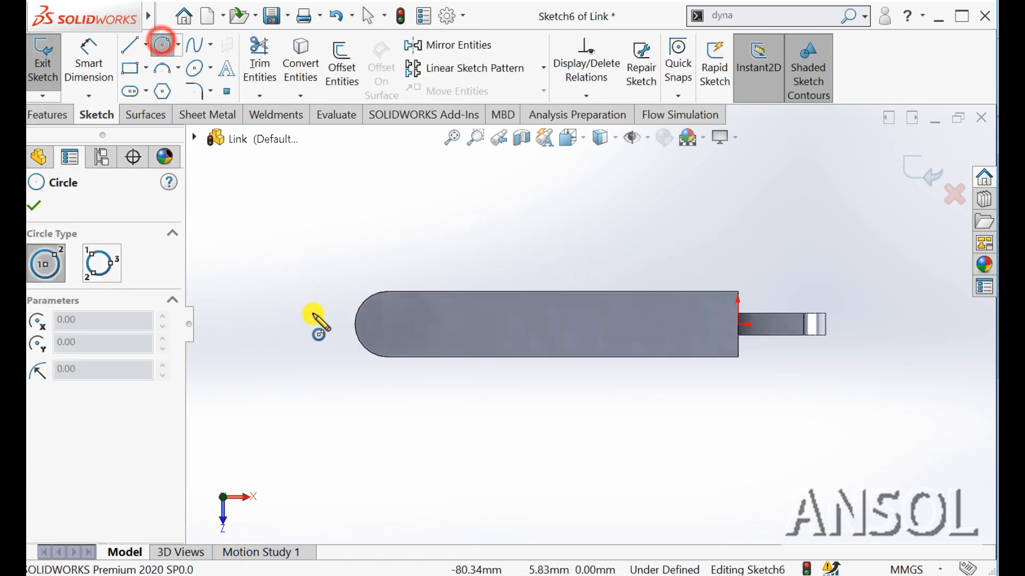
click(388, 326)
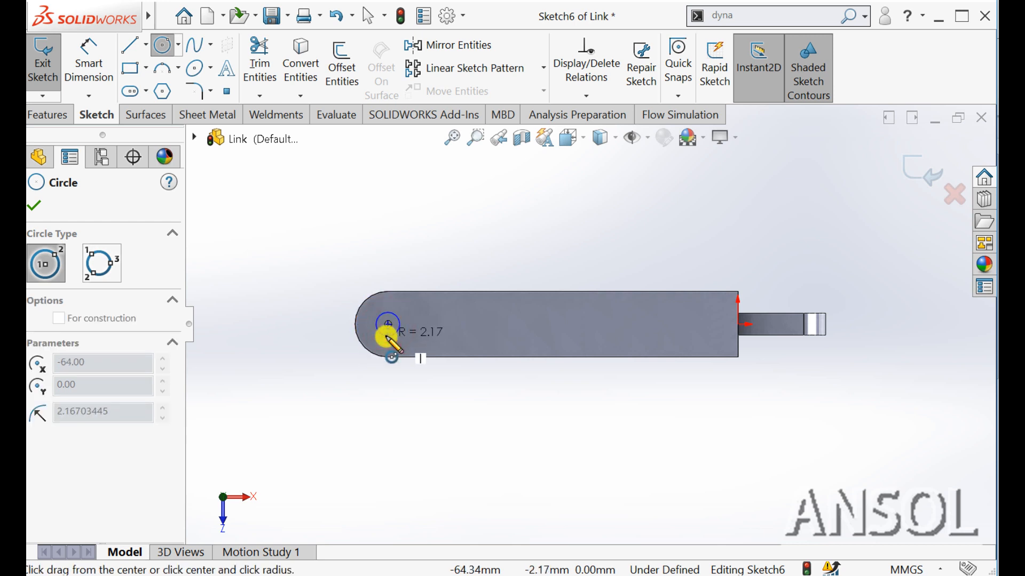
click(390, 342)
click(34, 202)
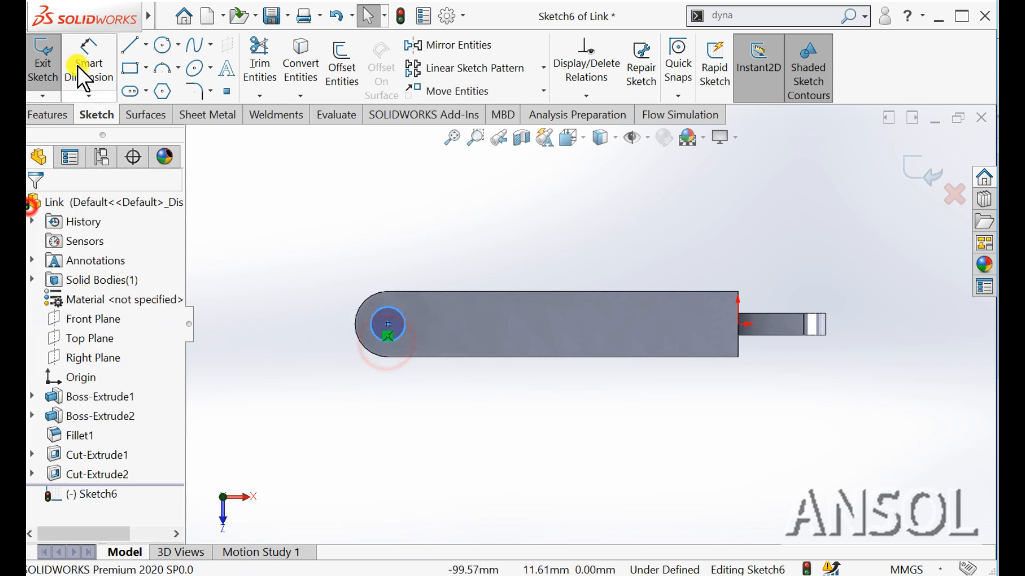
Step: Set the circle's diameter to 6 mm and finish the sketch
click(85, 59)
click(393, 308)
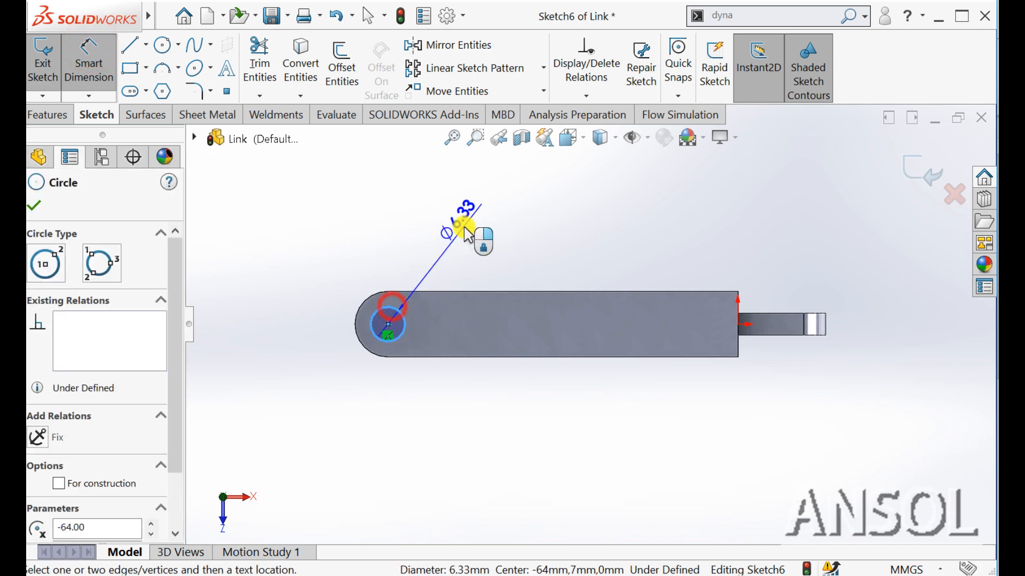
click(462, 230)
text(6.00mm)
key(Return)
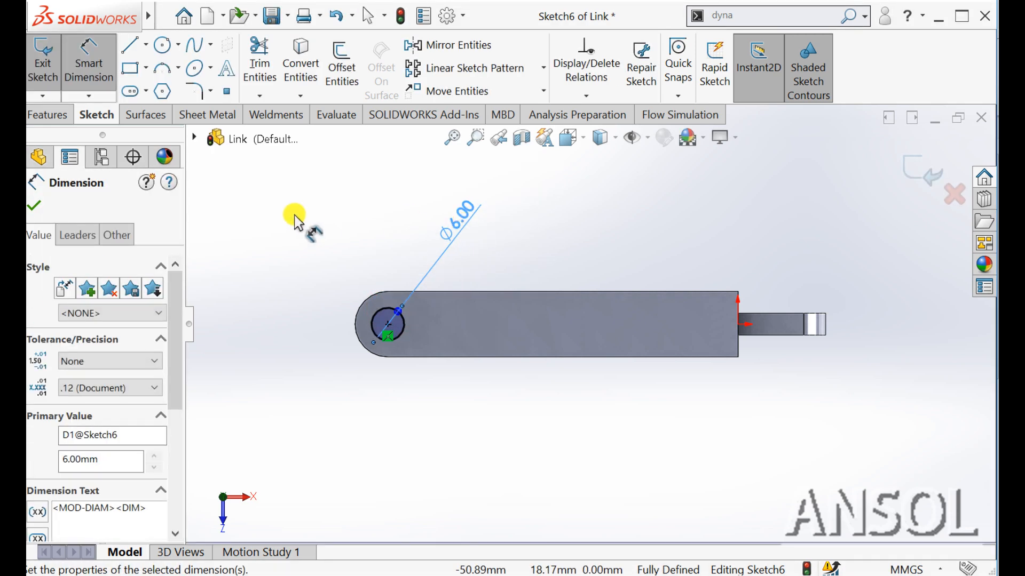
click(914, 167)
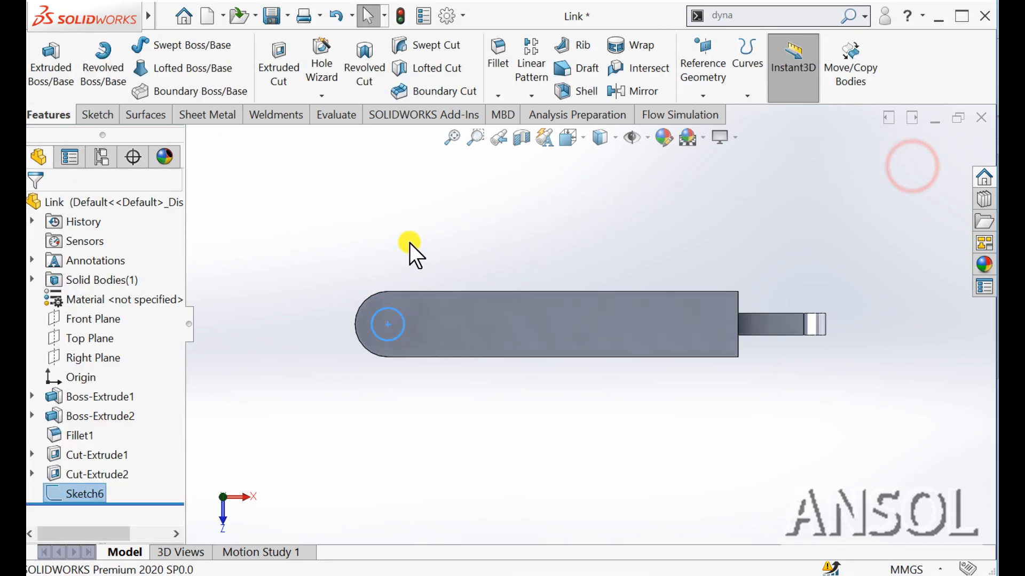
Step: Cut the 6 mm circle through all to make the pin hole in both fork arms
middle_drag(411, 252, 409, 174)
click(279, 67)
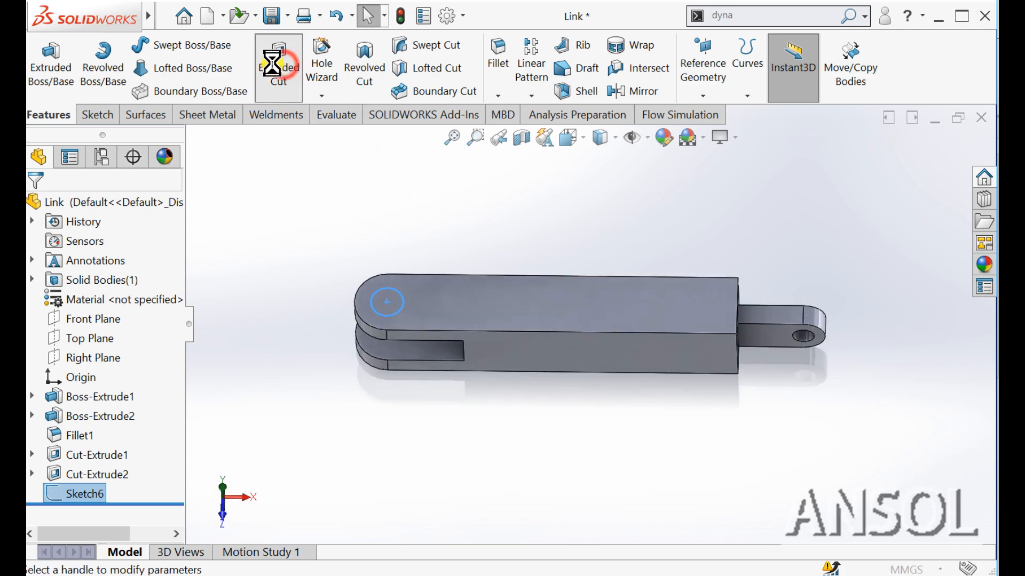
click(88, 300)
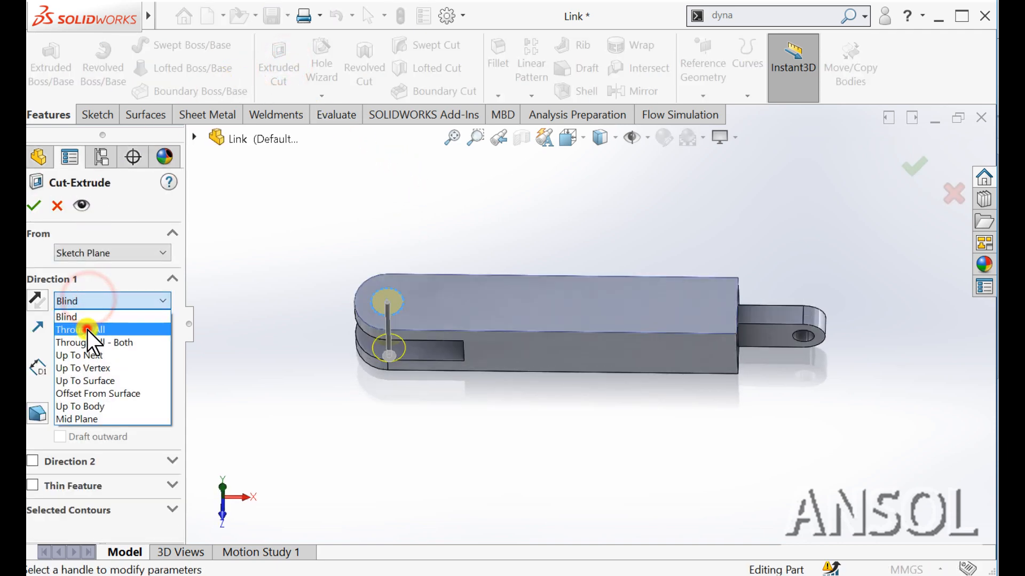
click(87, 329)
click(34, 206)
middle_drag(359, 208, 469, 389)
scroll(599, 257, down, 4)
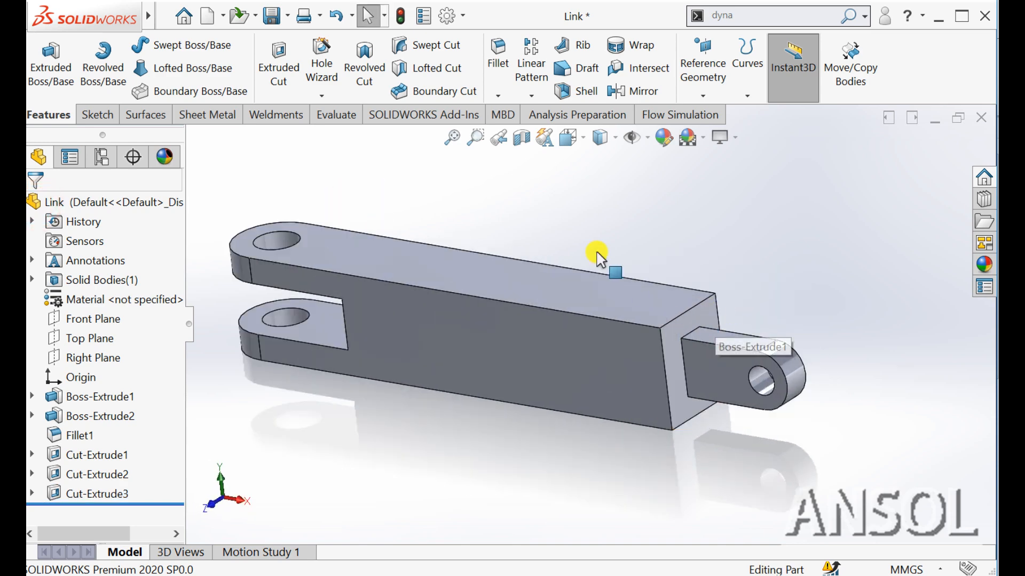
Step: Add a 2 mm constant-size fillet to the four edges where the tab meets the body's end face
click(498, 56)
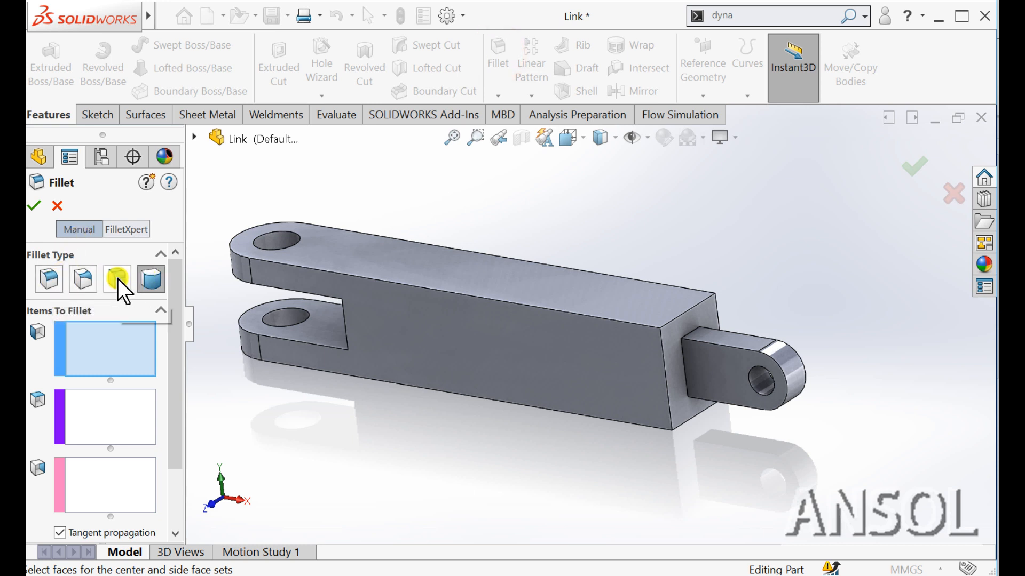
click(47, 279)
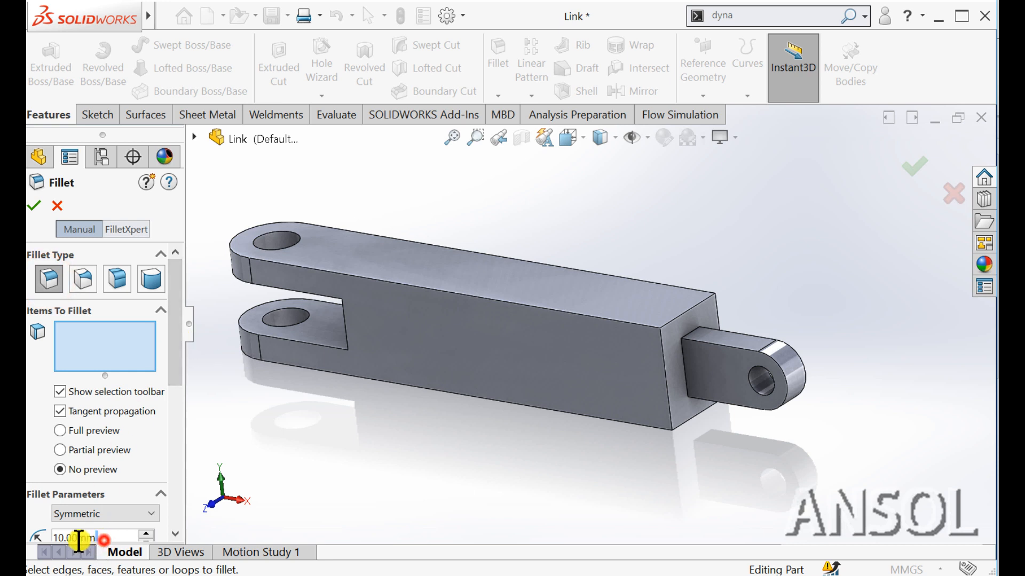
text(2)
key(Return)
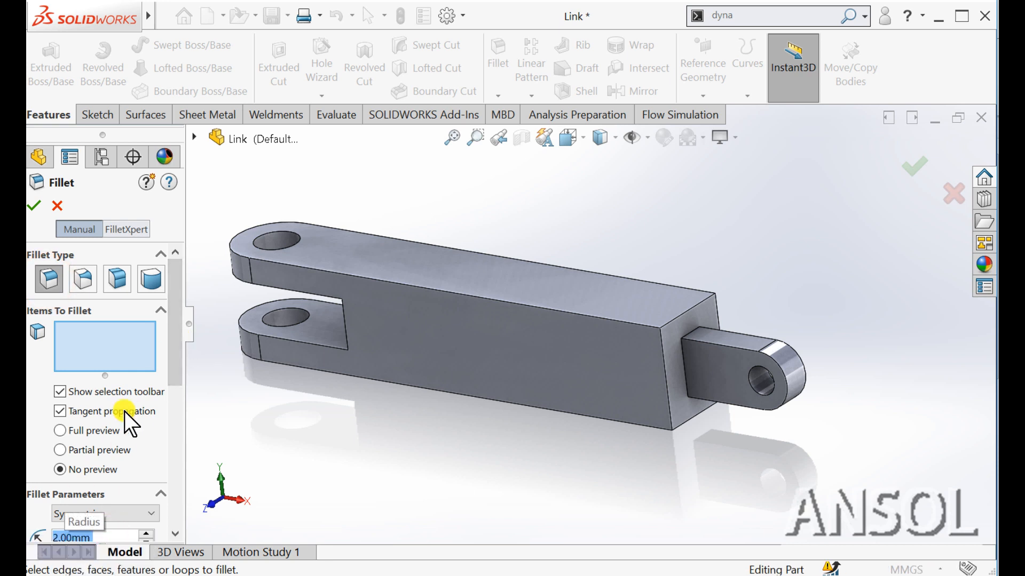
click(684, 350)
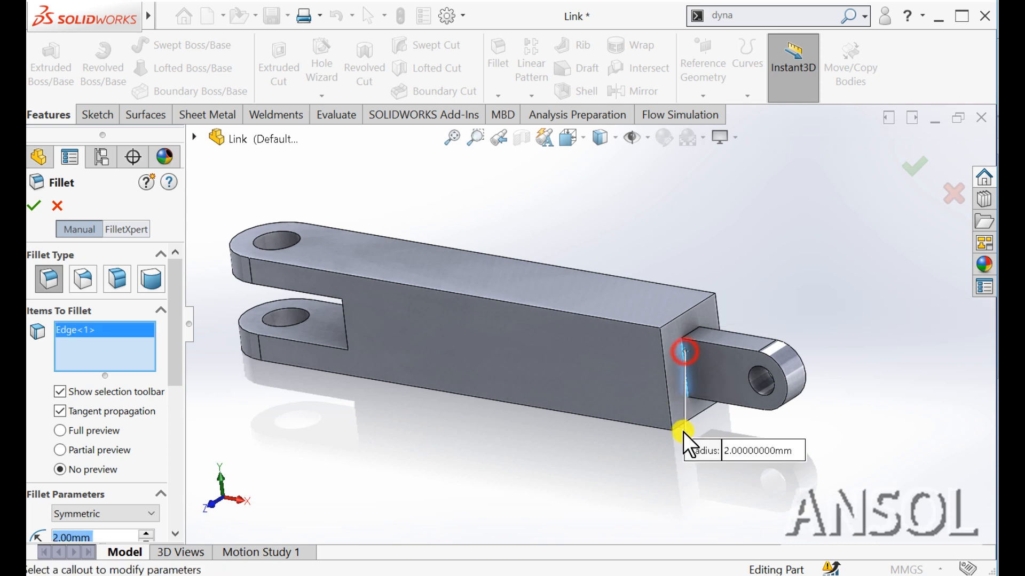
middle_drag(682, 433, 682, 307)
scroll(696, 368, down, 4)
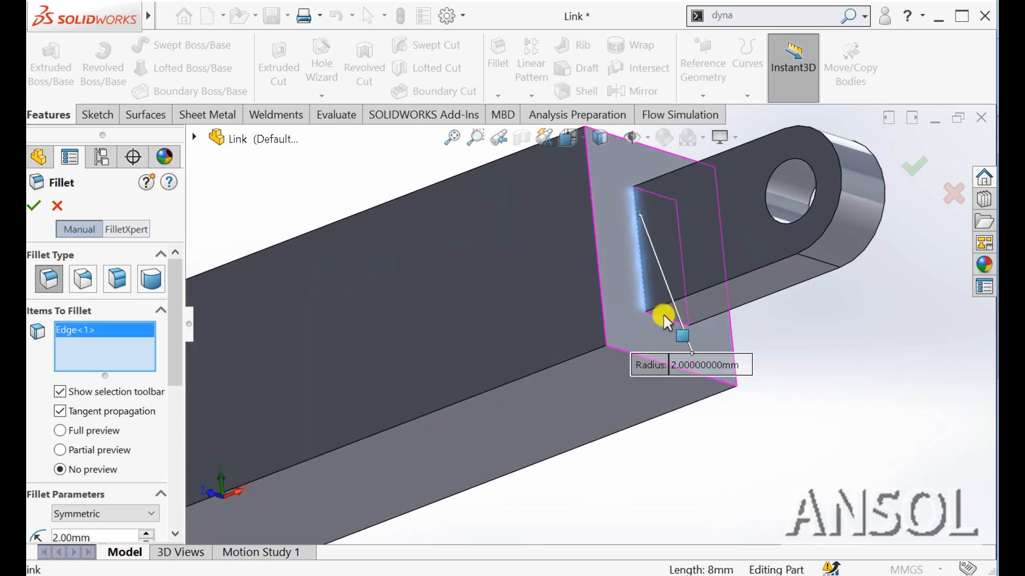
click(661, 323)
middle_drag(636, 339, 706, 289)
click(713, 281)
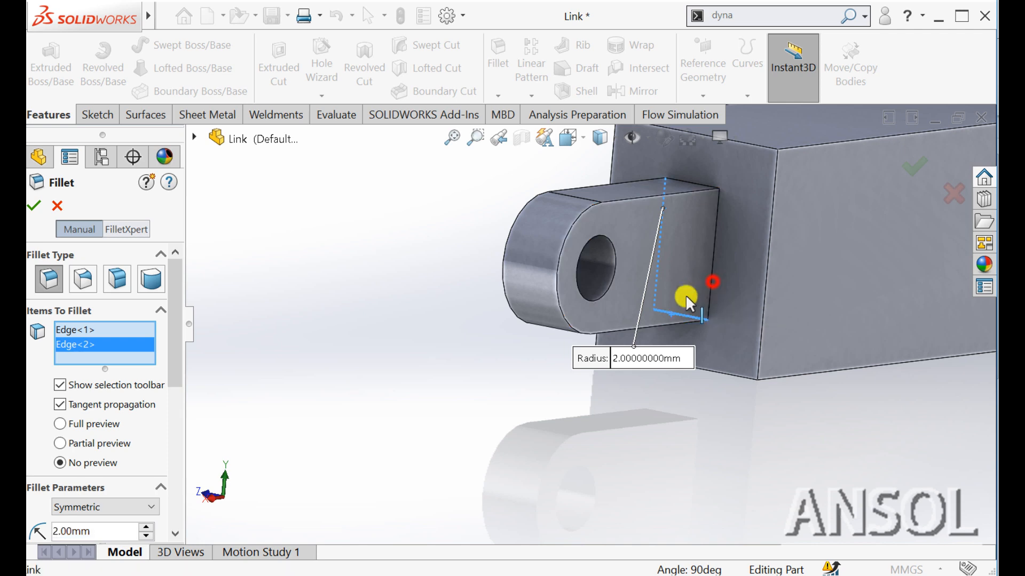
mouse_move(521, 370)
middle_down()
mouse_move(494, 388)
mouse_move(661, 213)
middle_up()
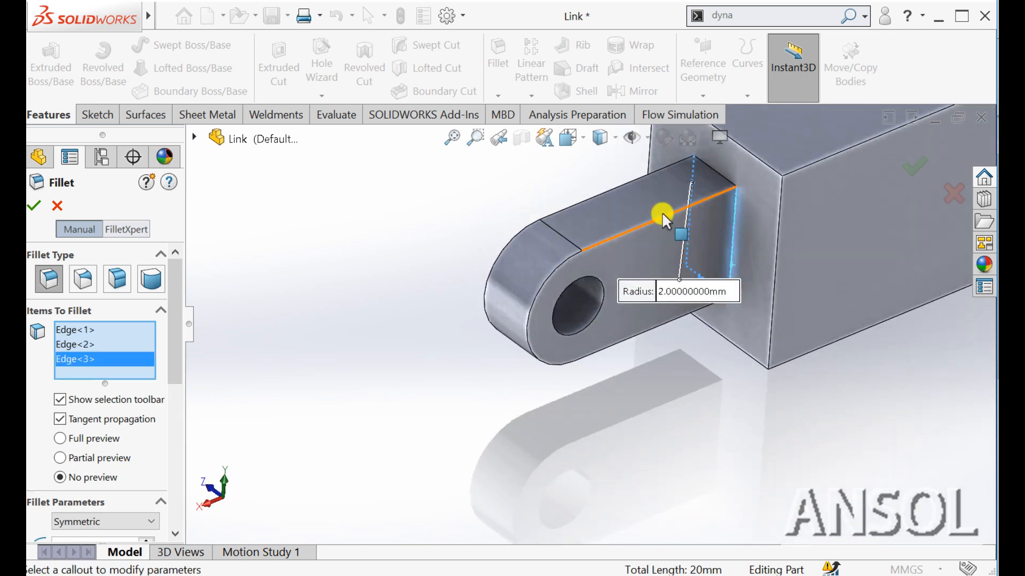
click(718, 172)
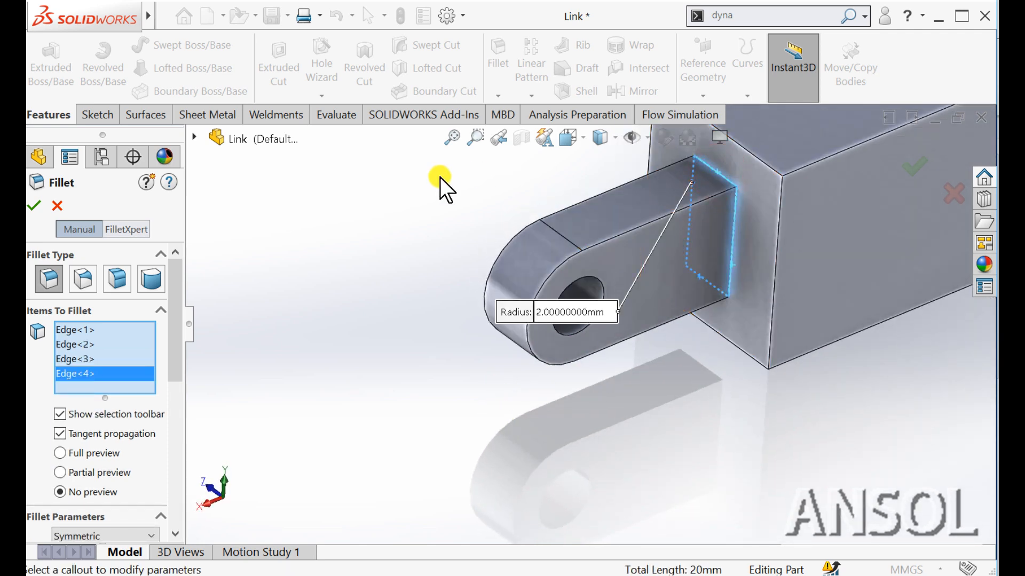
click(34, 206)
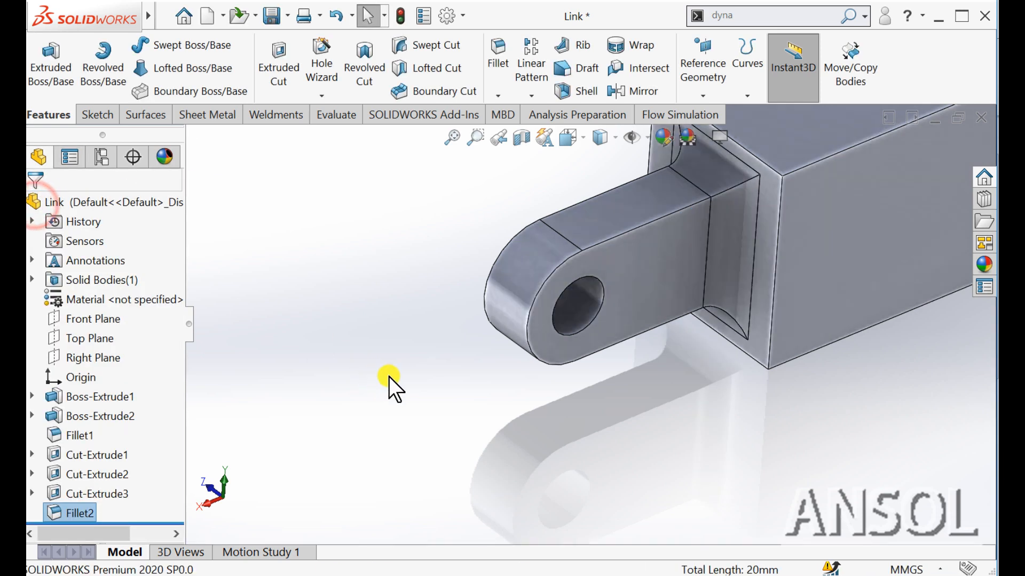
middle_drag(403, 385, 710, 299)
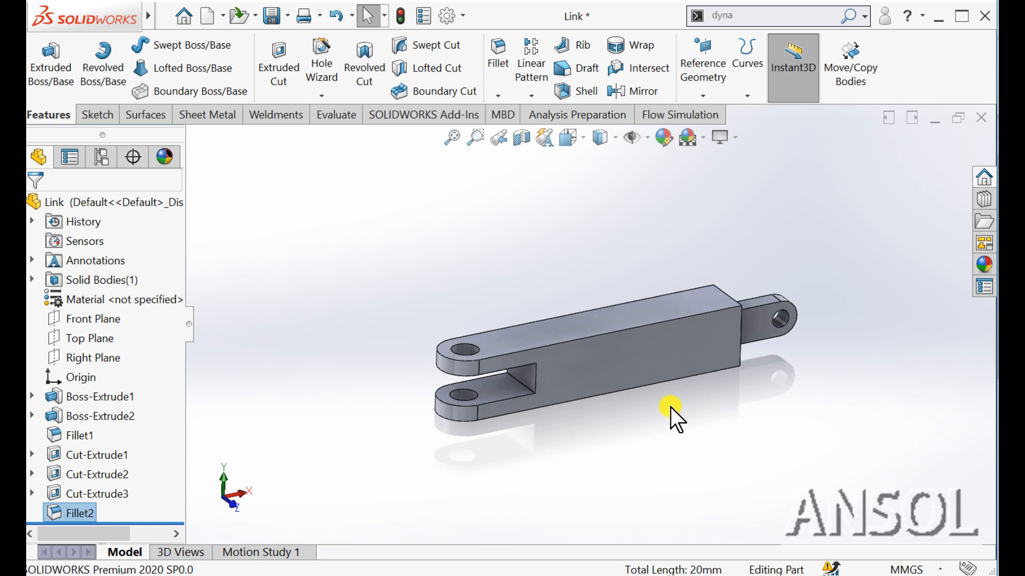
middle_drag(692, 443, 359, 439)
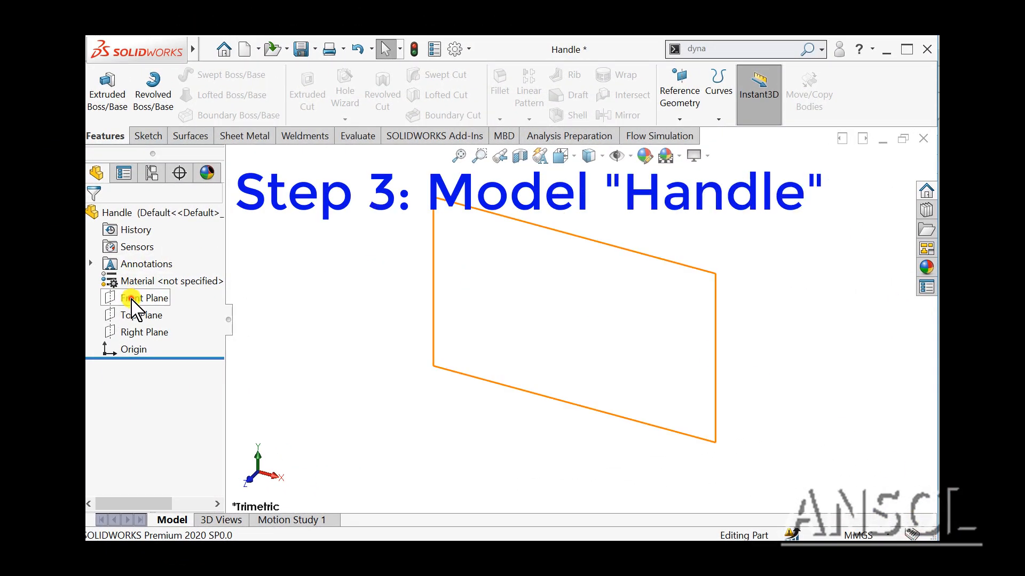
Step: In the Handle part, sketch a circle about 41.7 mm in radius on the Front Plane, centred at the origin
click(131, 298)
click(145, 280)
click(318, 325)
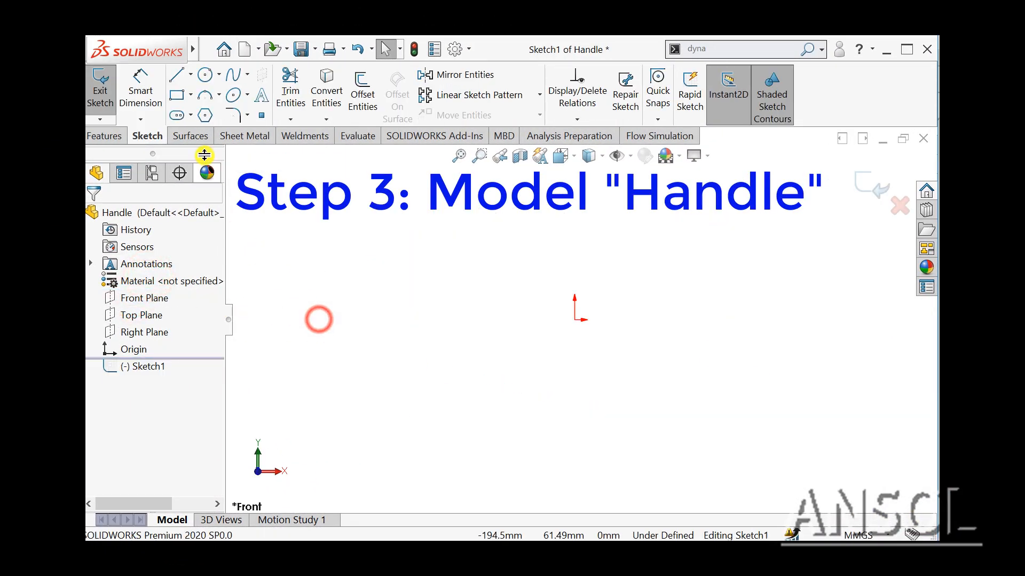
click(204, 77)
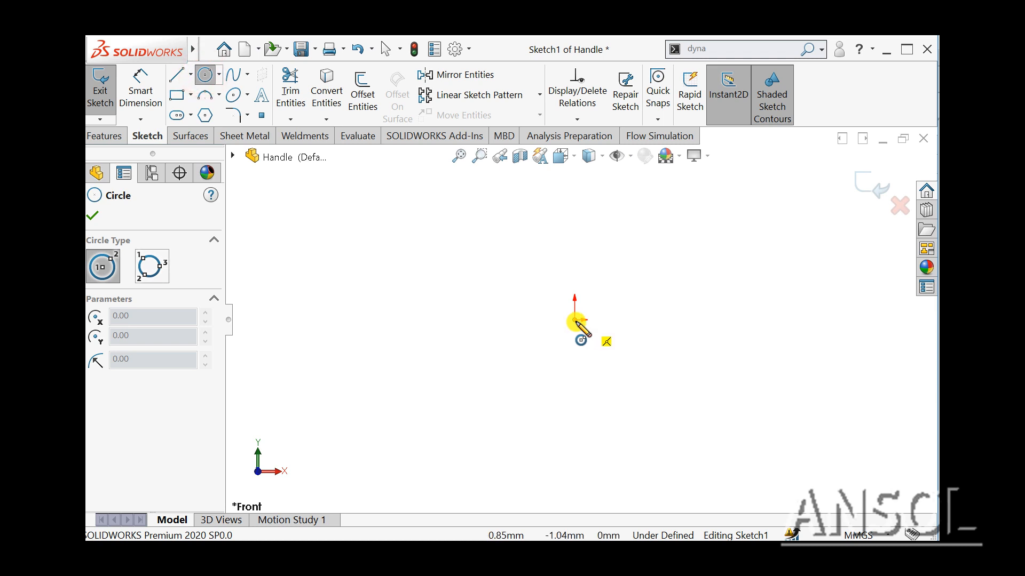
drag(575, 320, 611, 385)
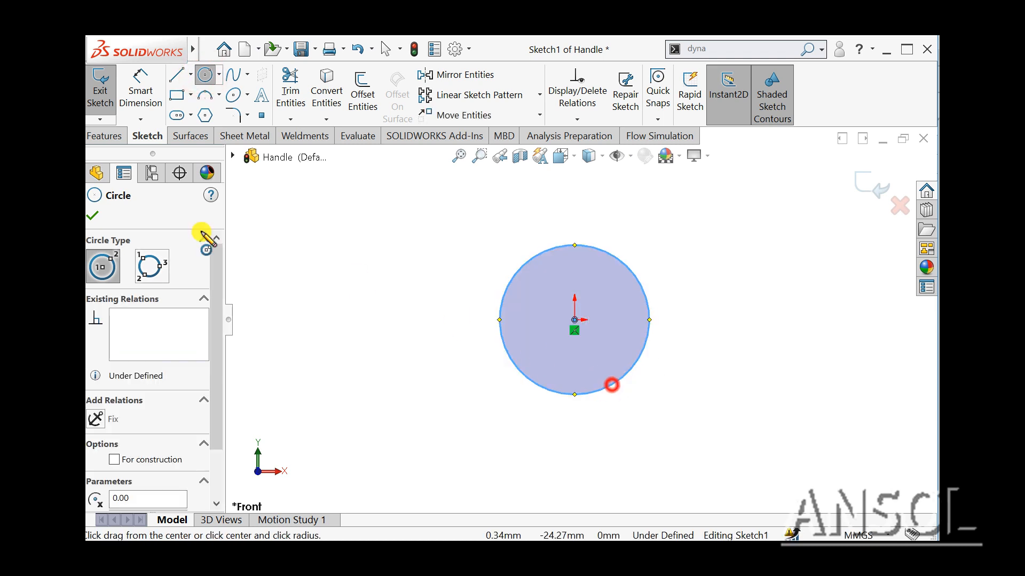
click(92, 216)
Step: Draw a vertical line across the circle through the origin and trim away the left half of the circle
click(176, 74)
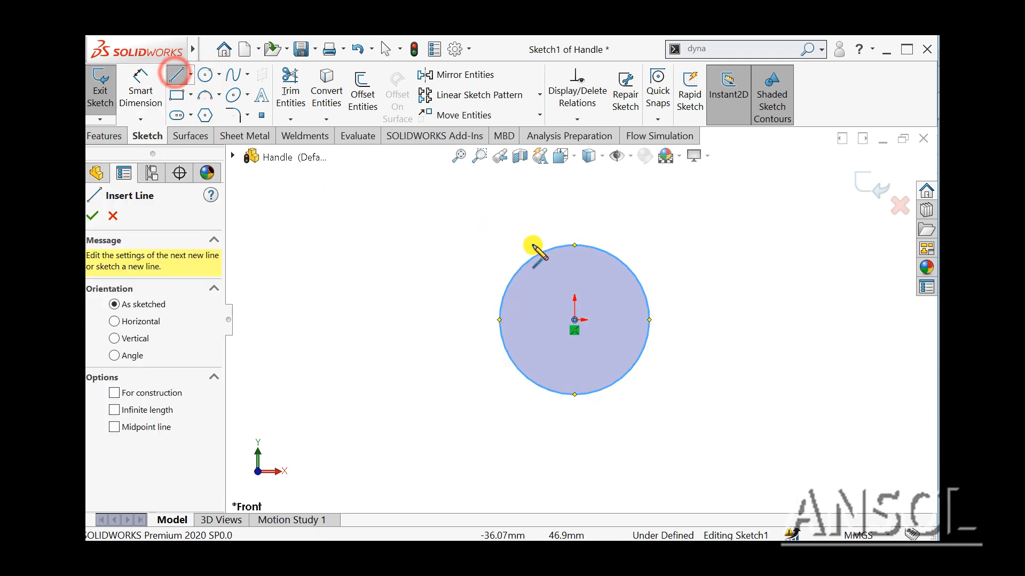
click(575, 244)
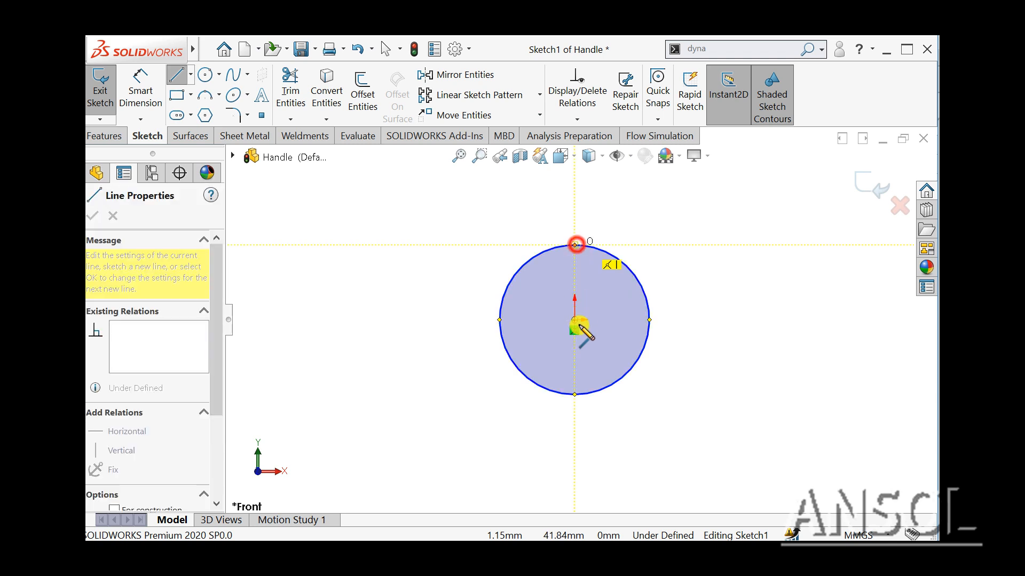
click(574, 395)
key(Escape)
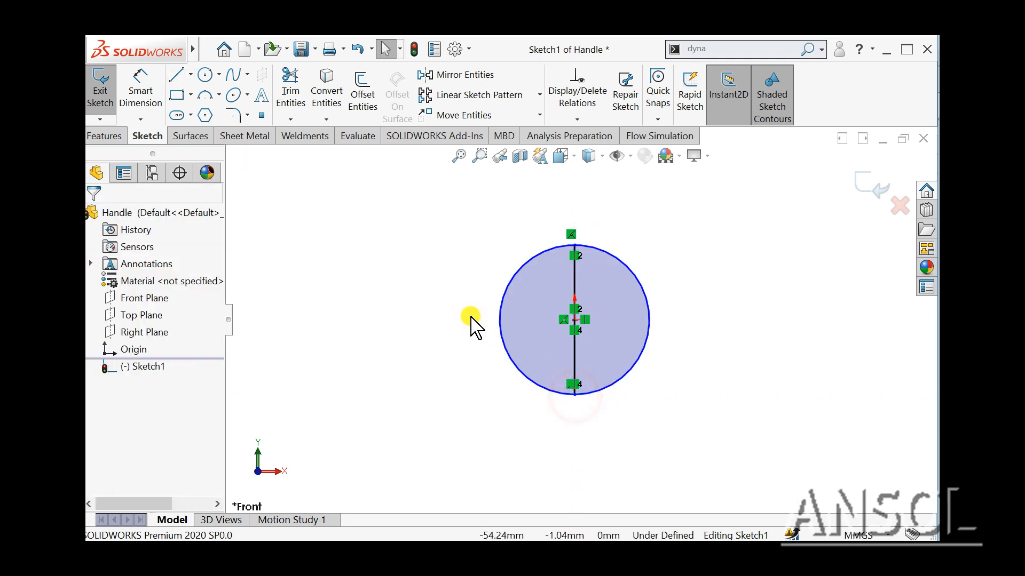
click(289, 91)
drag(444, 266, 522, 315)
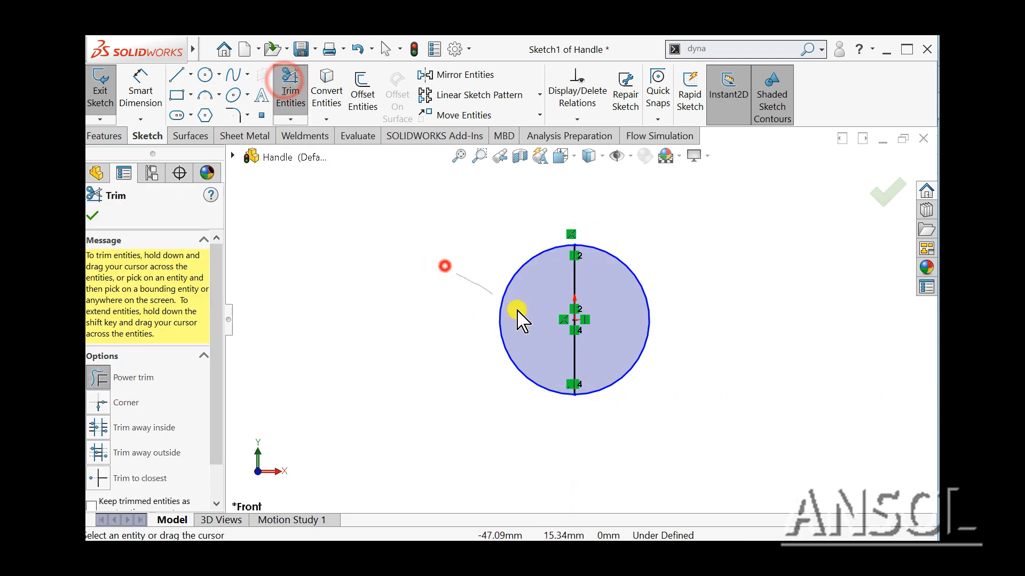
click(95, 214)
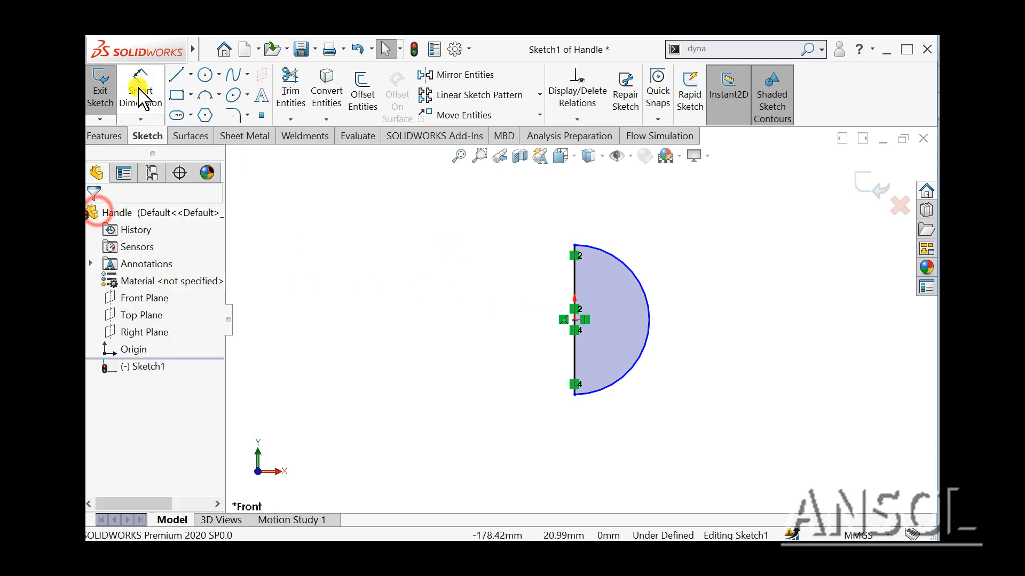
Step: Dimension the semicircular arc's radius as 30 mm
click(139, 86)
click(633, 274)
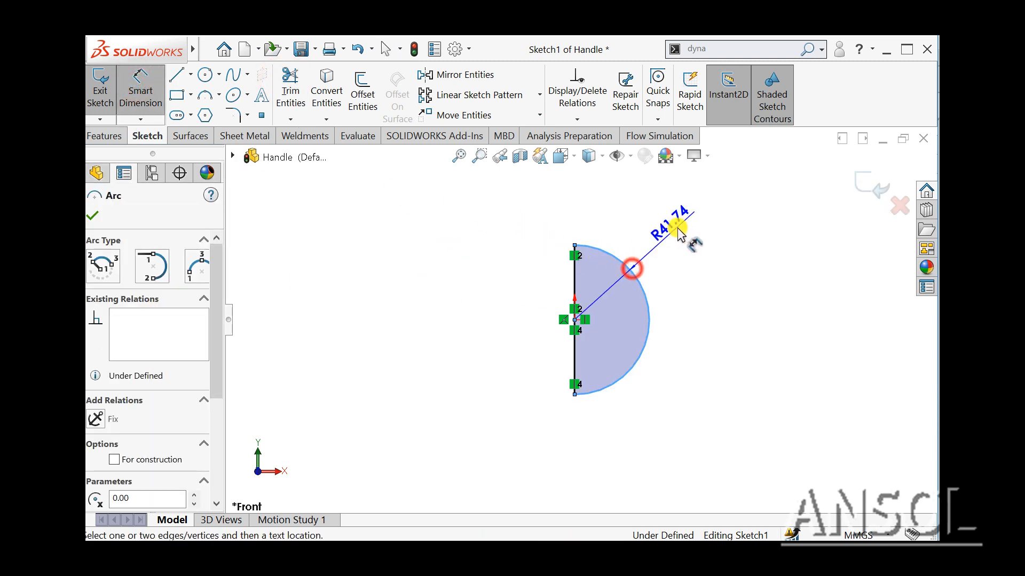
click(678, 233)
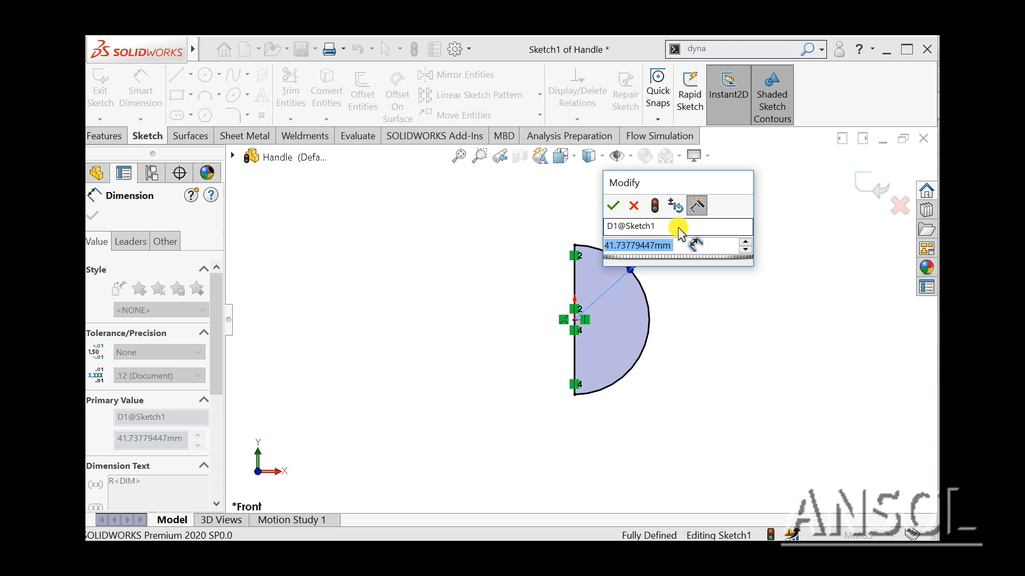
text(30)
key(Return)
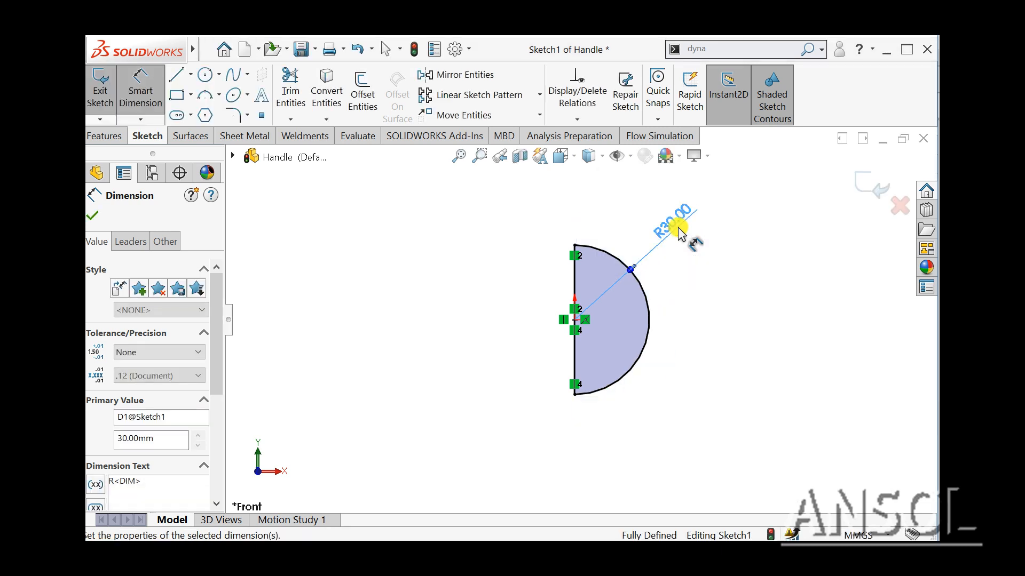
click(93, 217)
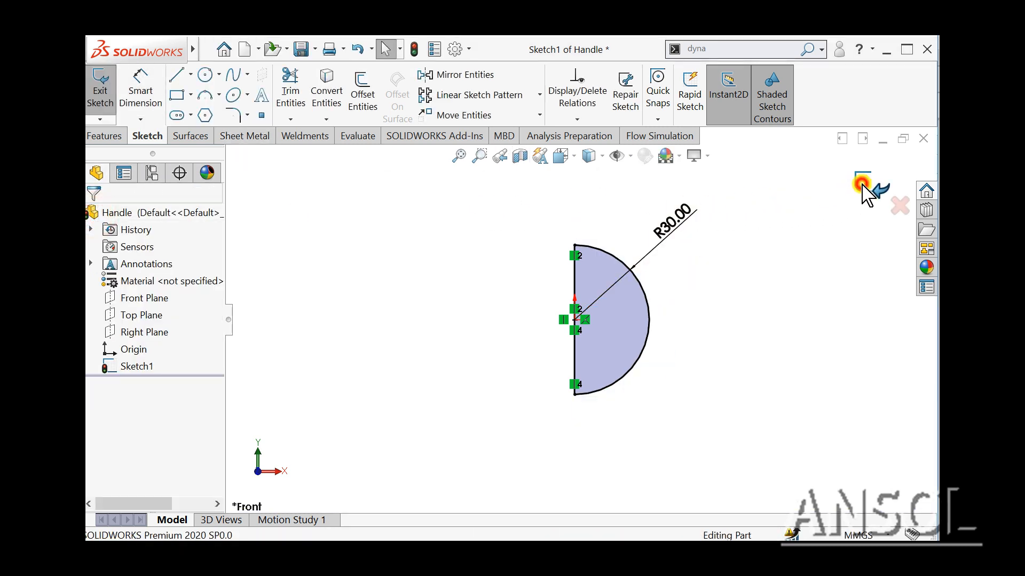
Step: Close the sketch and revolve the semicircle about its straight vertical line into a solid sphere
click(861, 184)
click(154, 92)
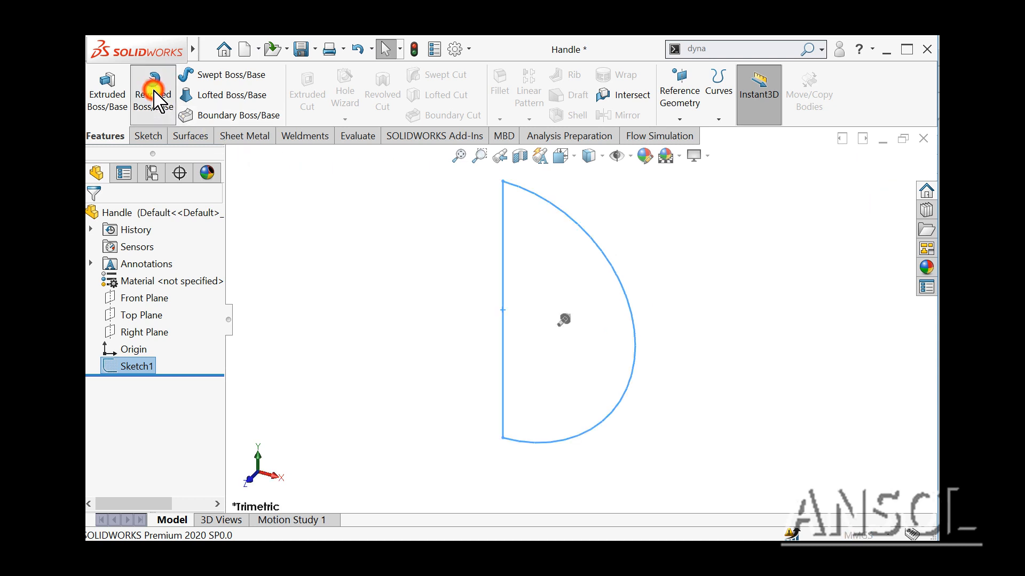
click(501, 271)
click(94, 215)
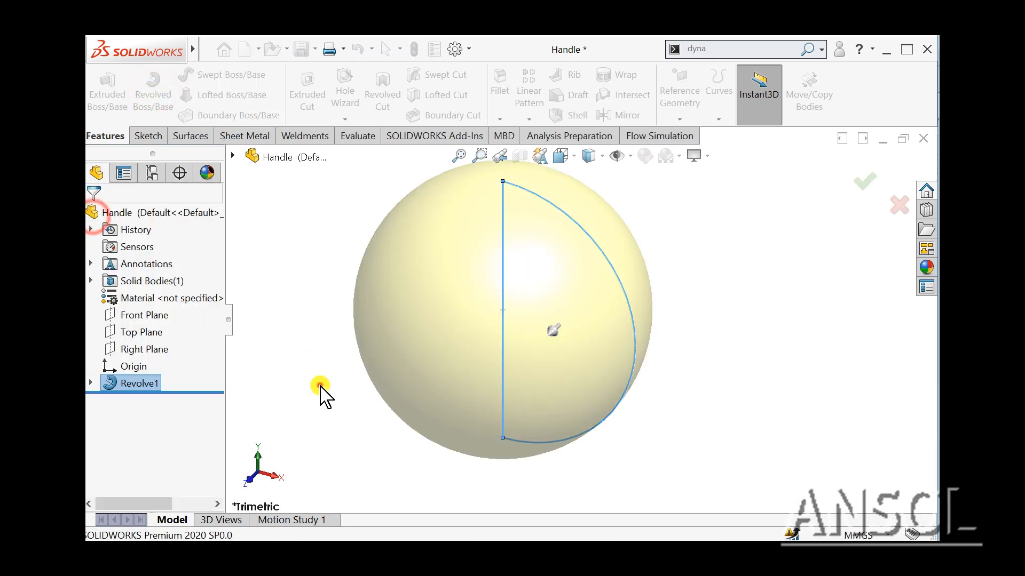
click(320, 385)
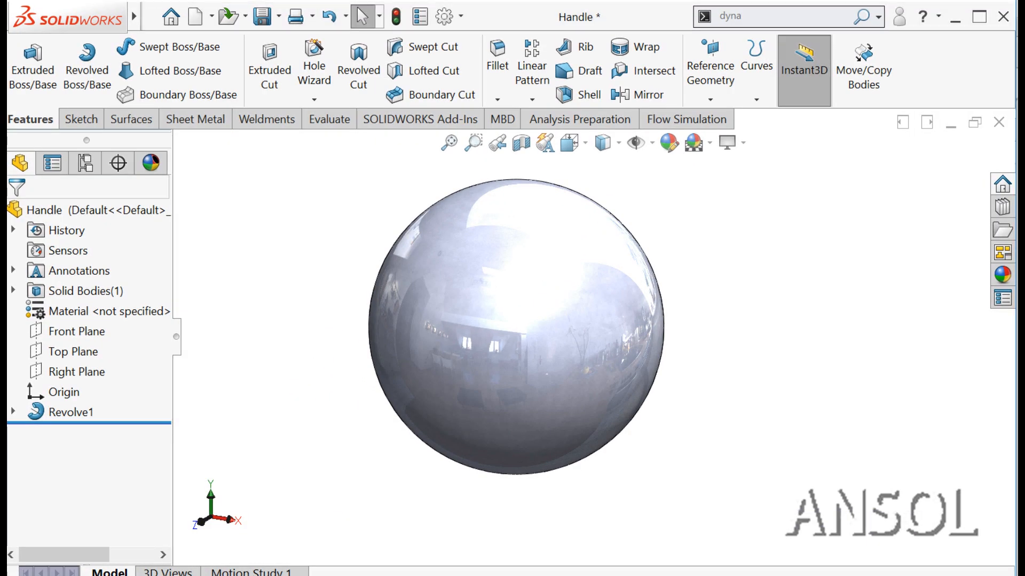
Step: On the Front Plane, sketch a vertical midpoint line across the sphere, about 16 mm to the right of the origin
click(68, 305)
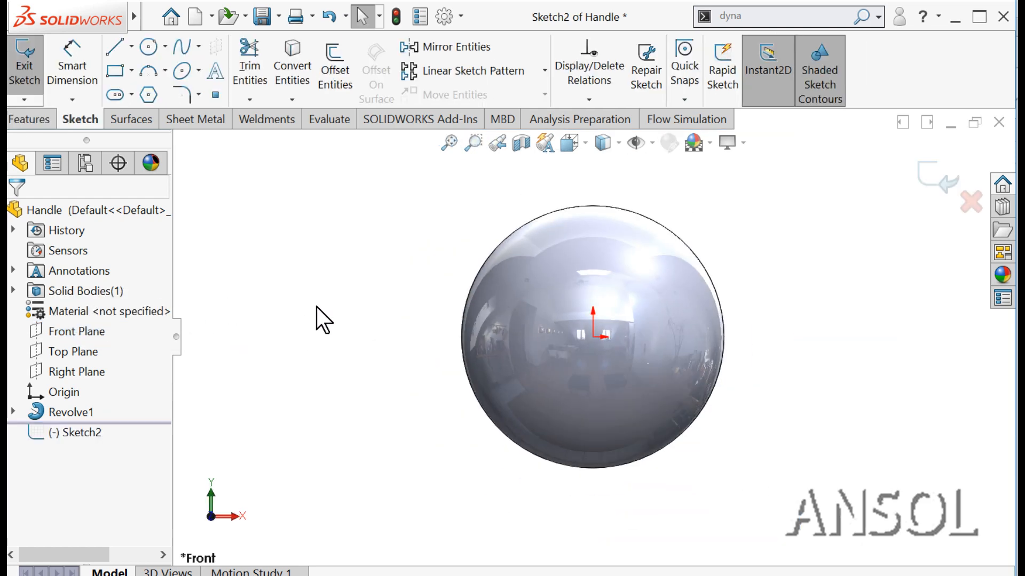
click(130, 47)
click(140, 116)
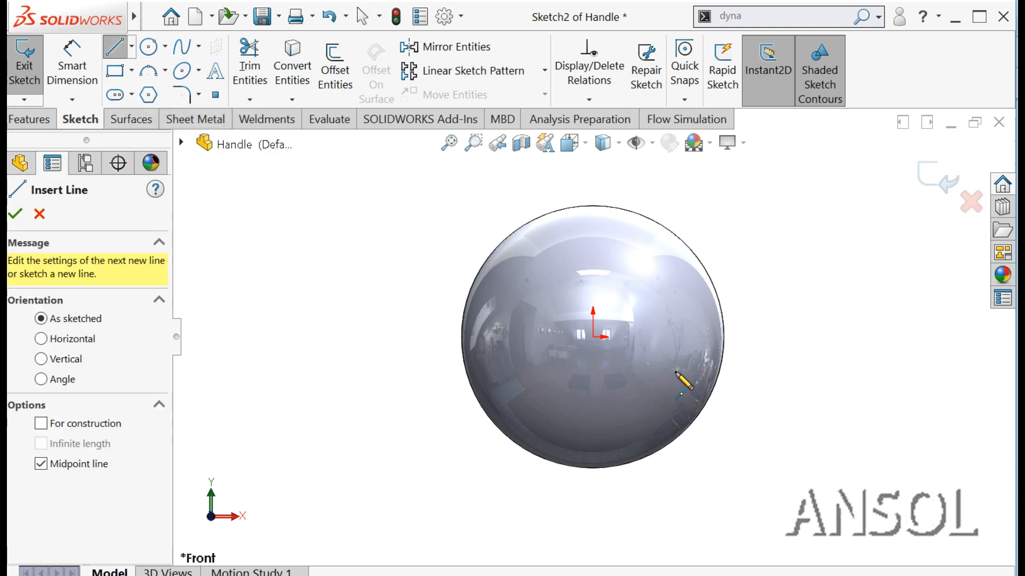
click(662, 337)
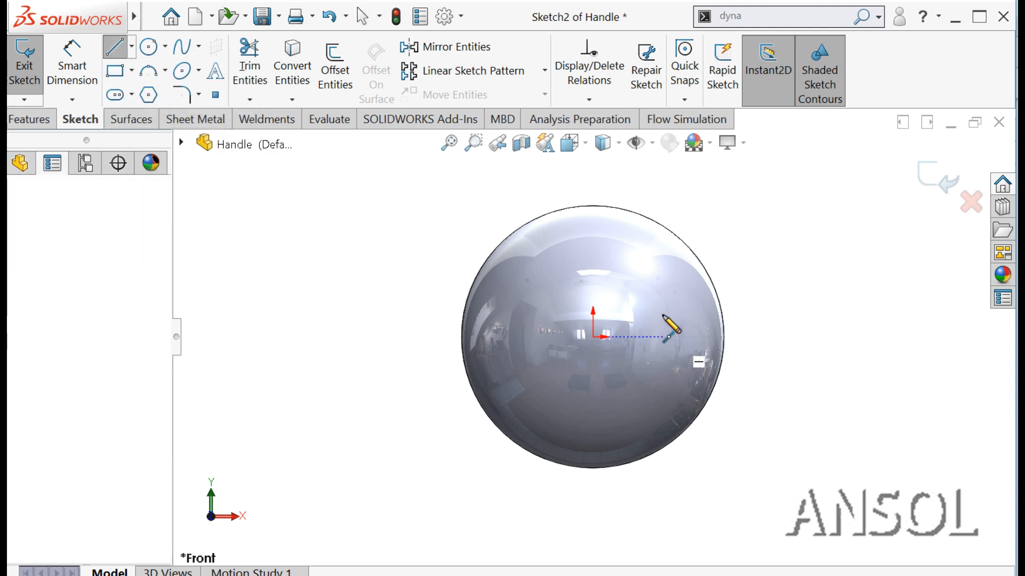
click(664, 225)
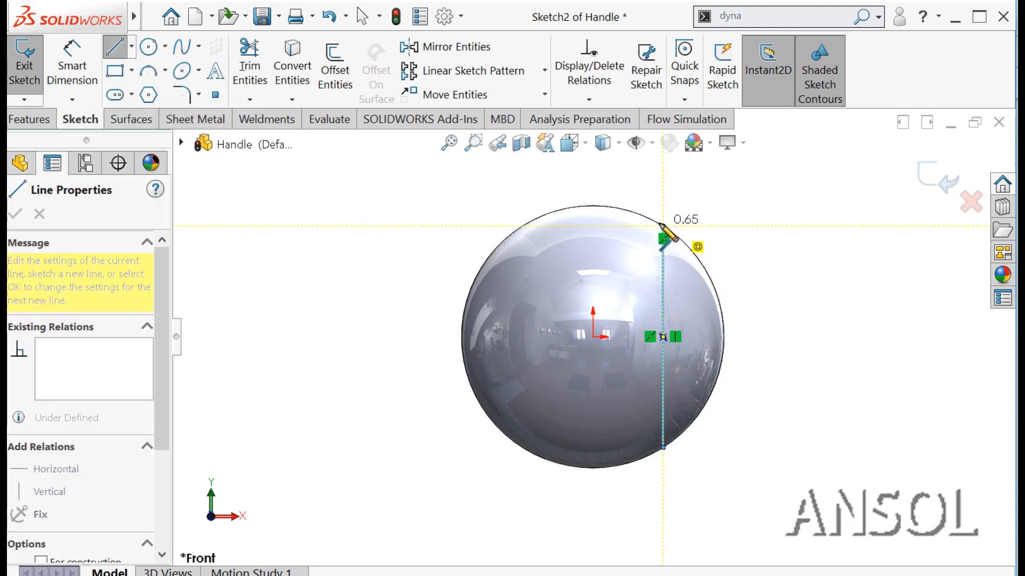
key(Escape)
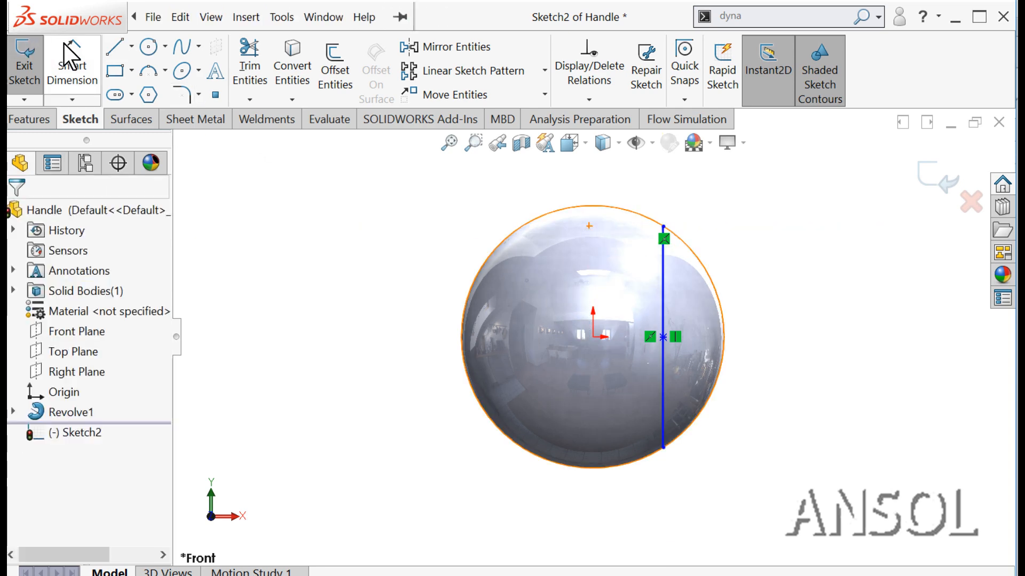
Step: Dimension the vertical line's distance from the origin as 20 mm and close the sketch
click(65, 47)
click(593, 335)
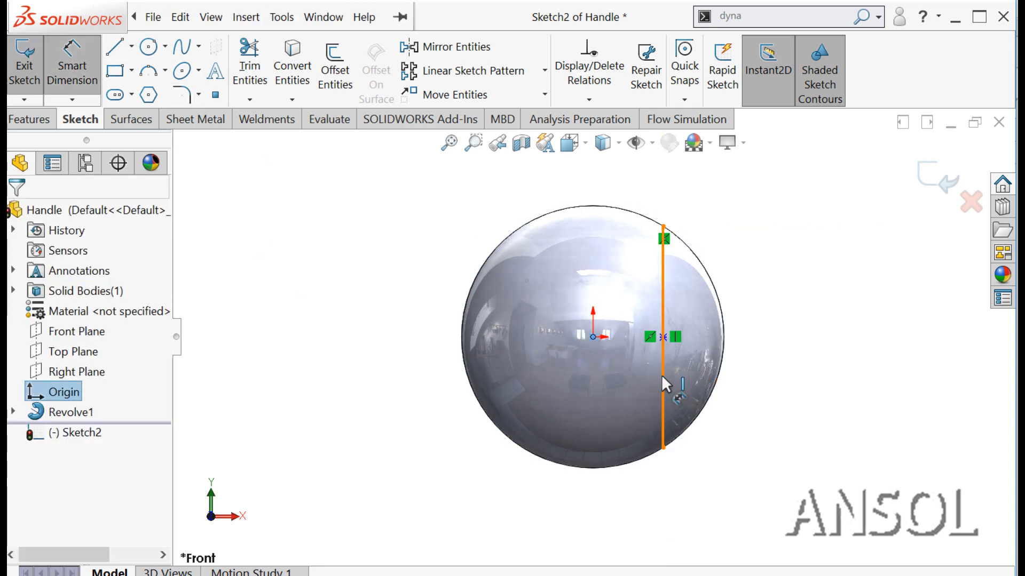
click(661, 375)
click(625, 511)
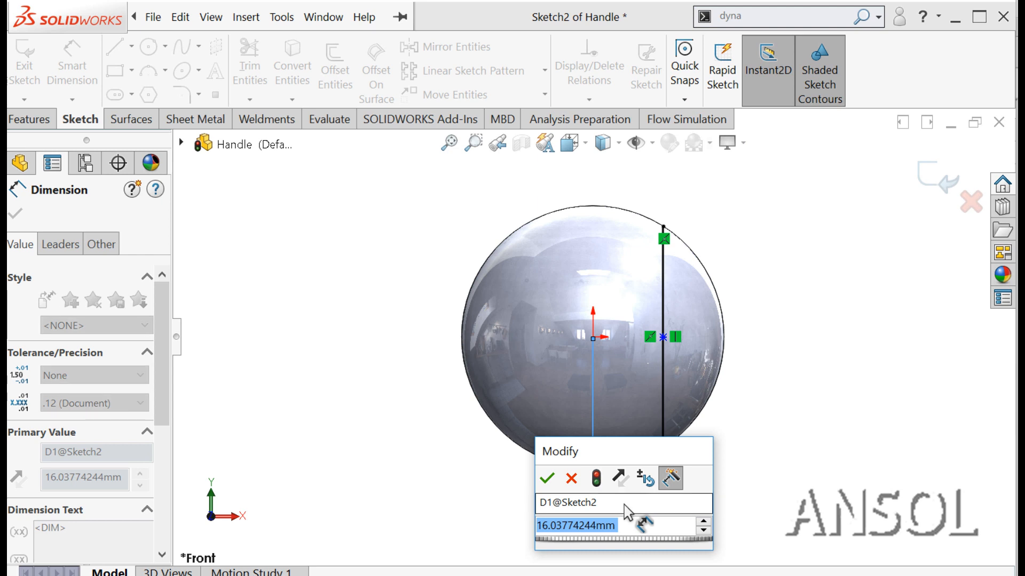
text(3)
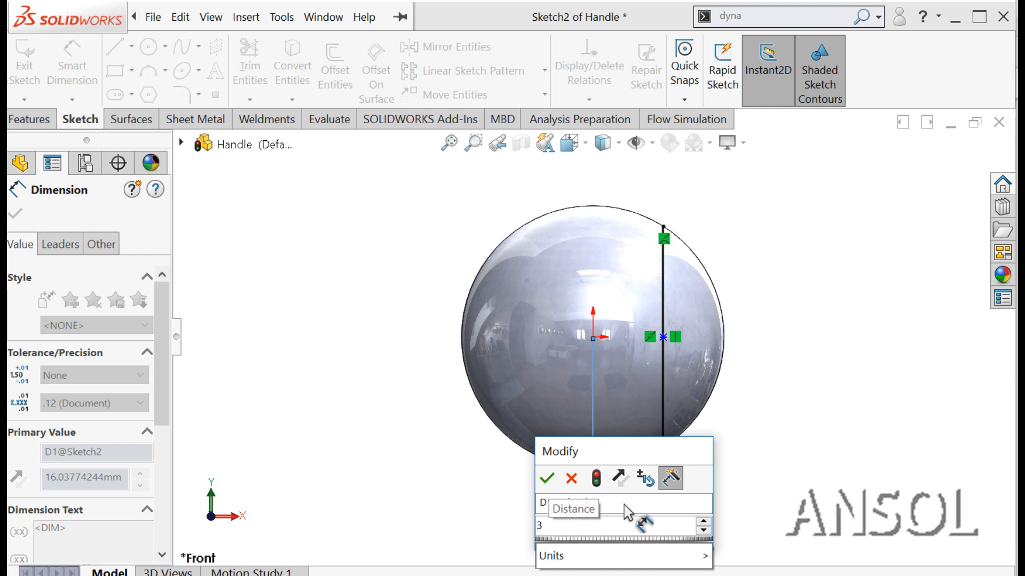
key(BackSpace)
text(20)
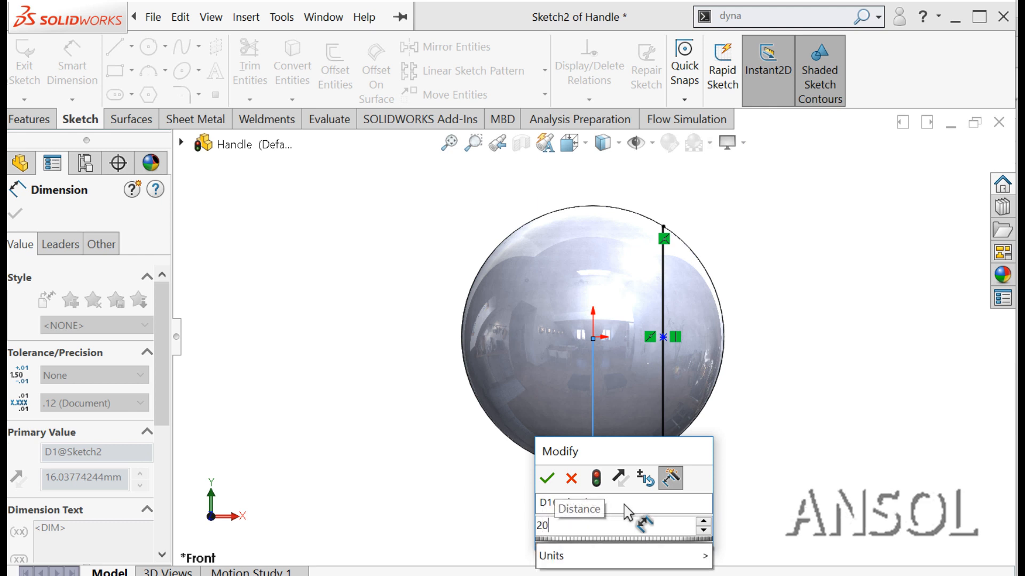
key(Return)
click(15, 214)
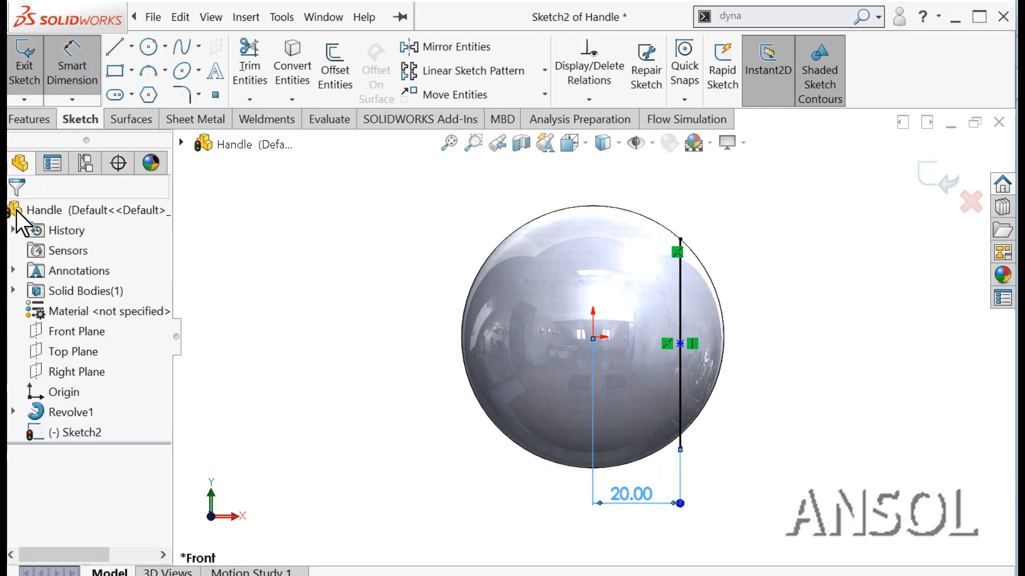
click(940, 179)
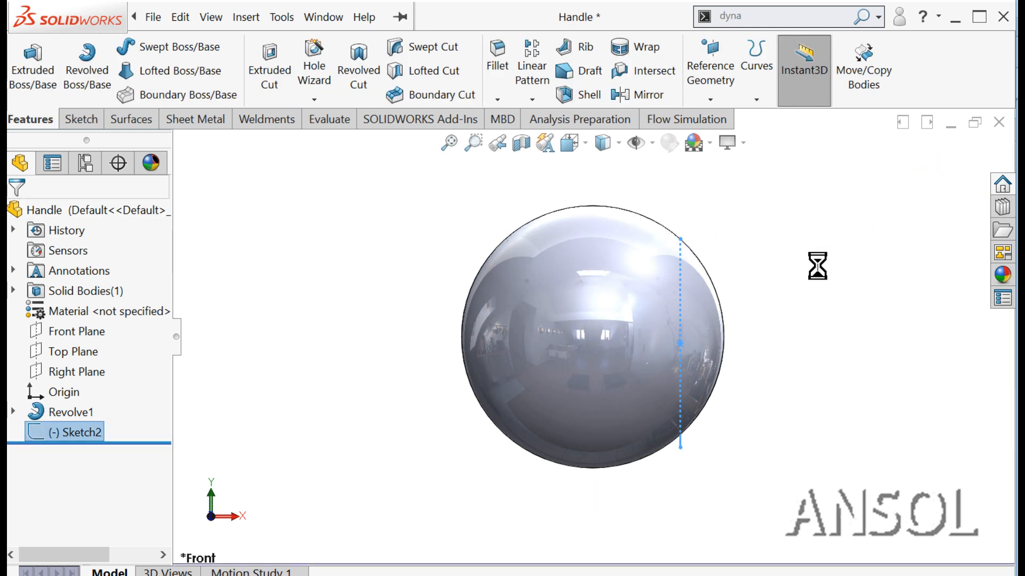
Step: Cut off the sphere's side beyond the line with a thin-feature Extruded Cut: Blind 38 mm, flipped side, Direction 2 Through All
scroll(618, 320, down, 3)
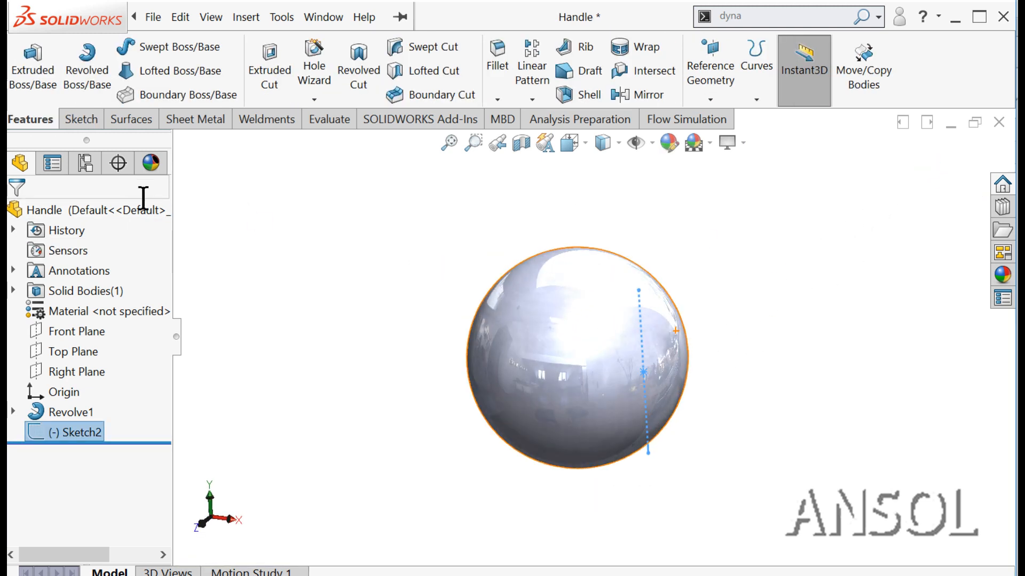
click(272, 75)
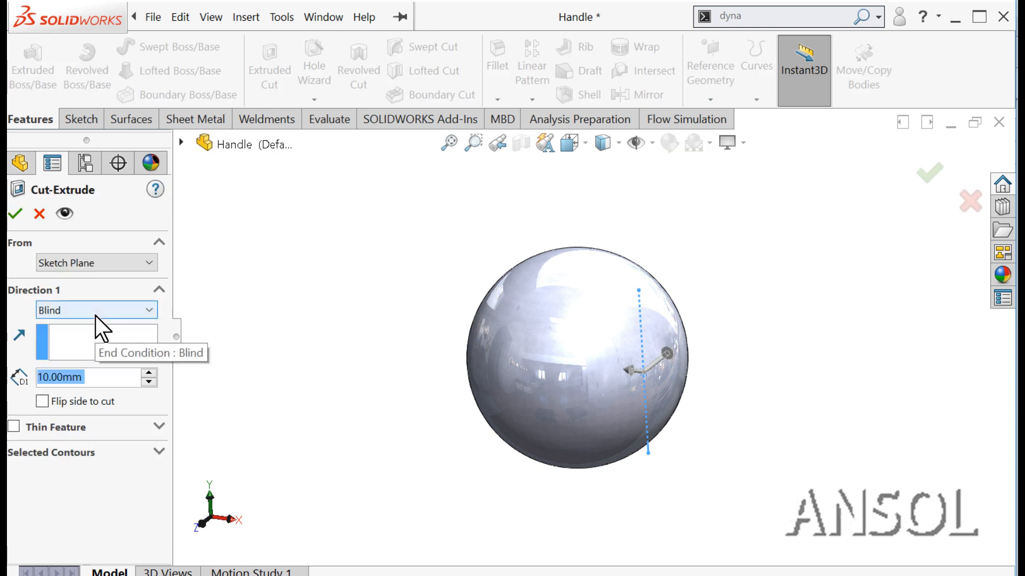
click(42, 401)
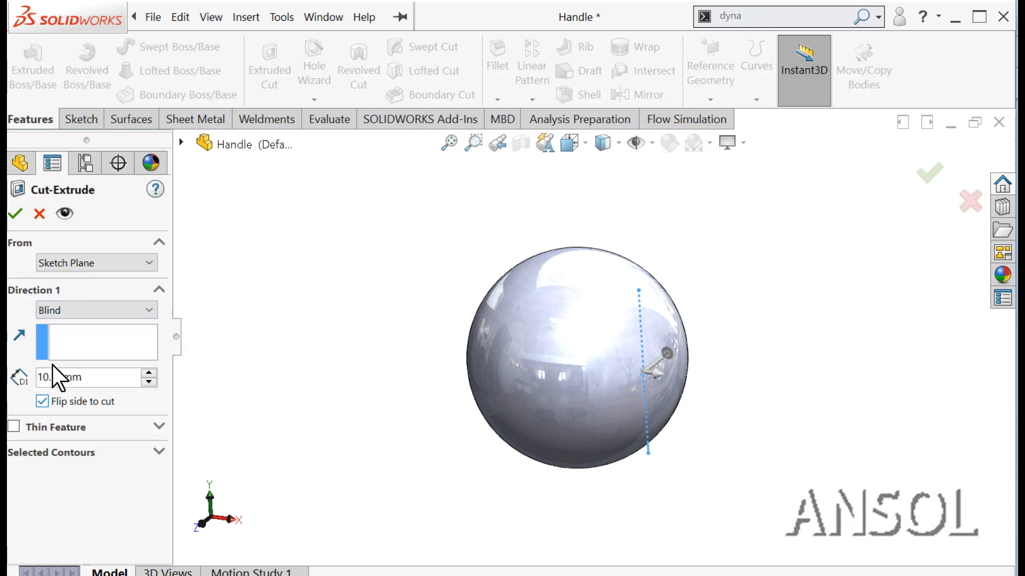
click(89, 315)
click(85, 315)
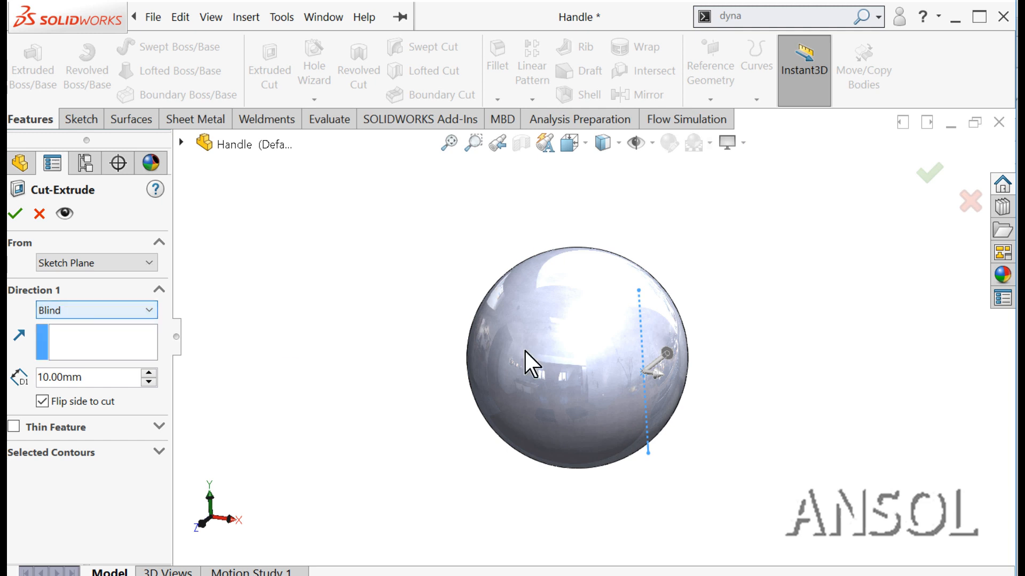
drag(667, 356, 714, 316)
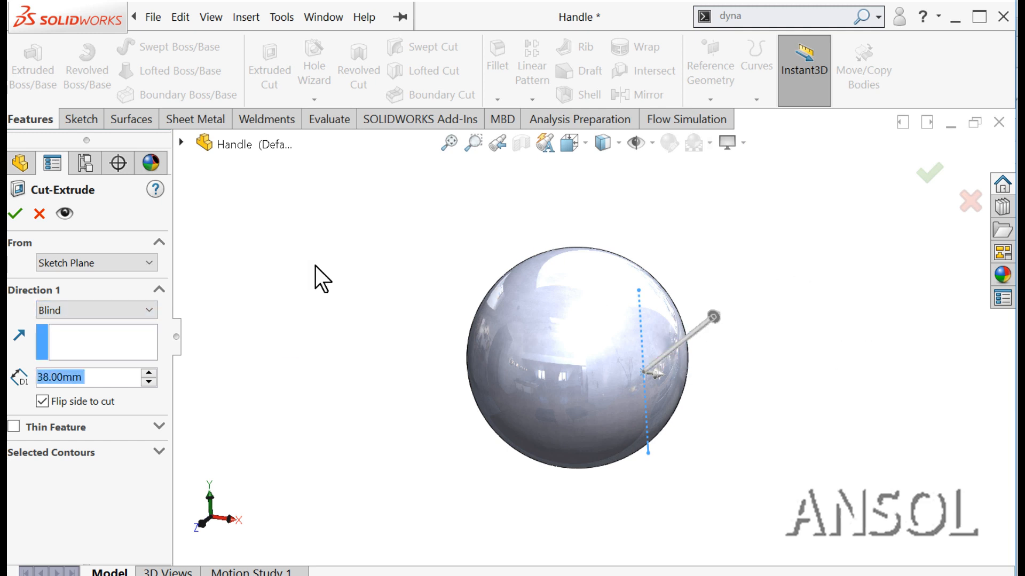
click(15, 214)
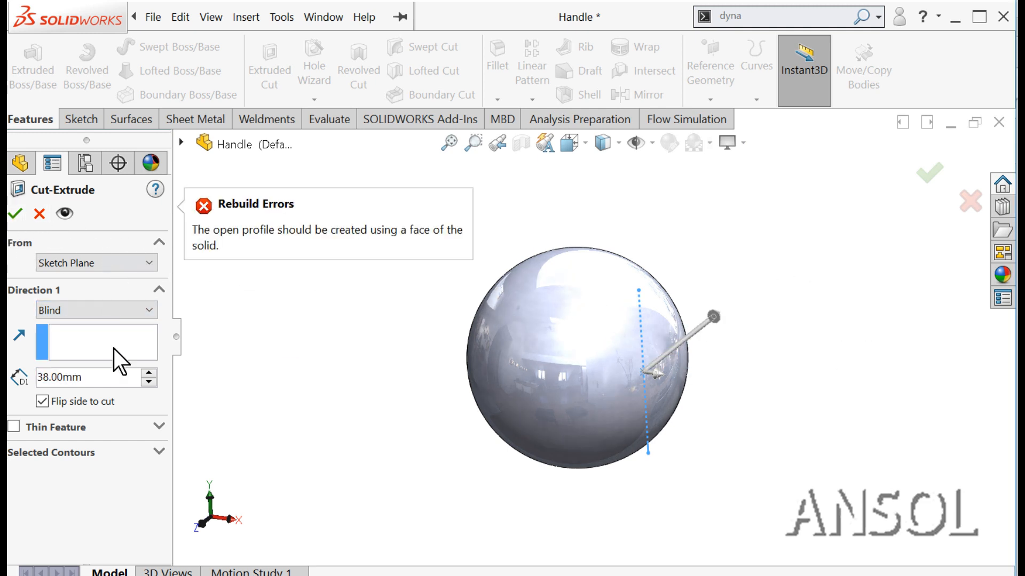
click(23, 427)
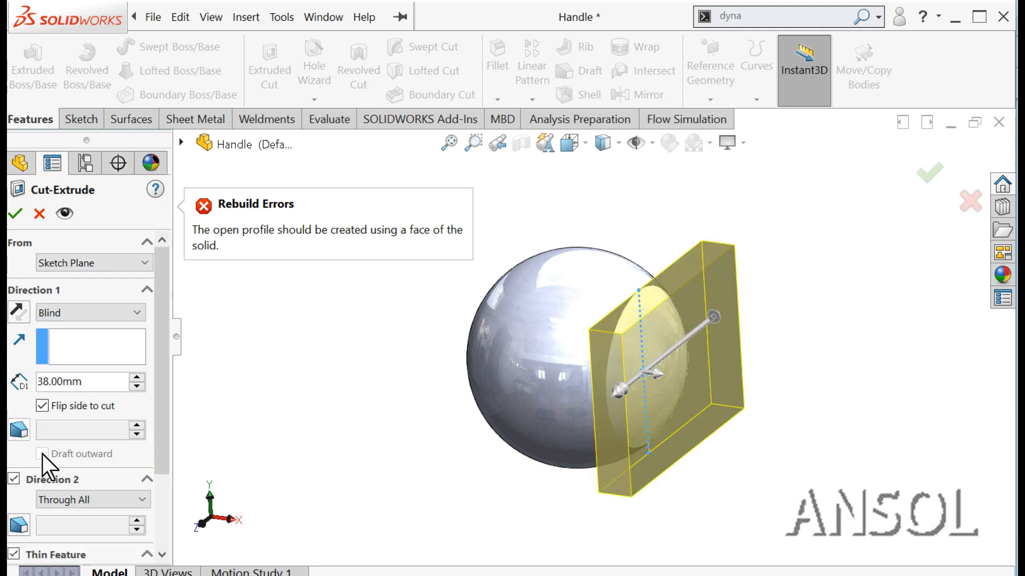
click(16, 214)
Step: On the sphere's flat cut face, sketch a circle about 9.3 mm in radius centred at the origin
middle_drag(373, 393, 320, 376)
click(609, 408)
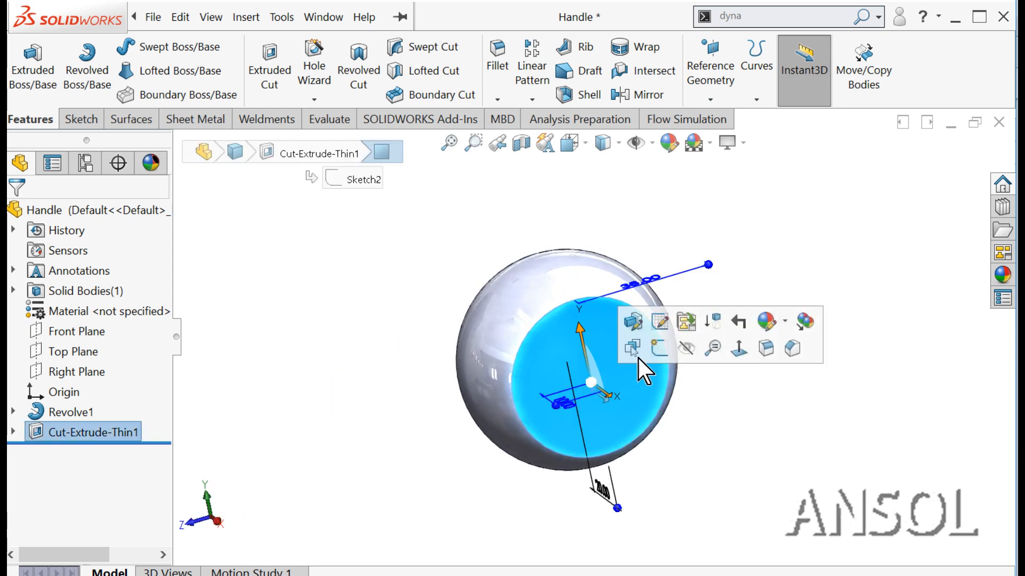
click(656, 348)
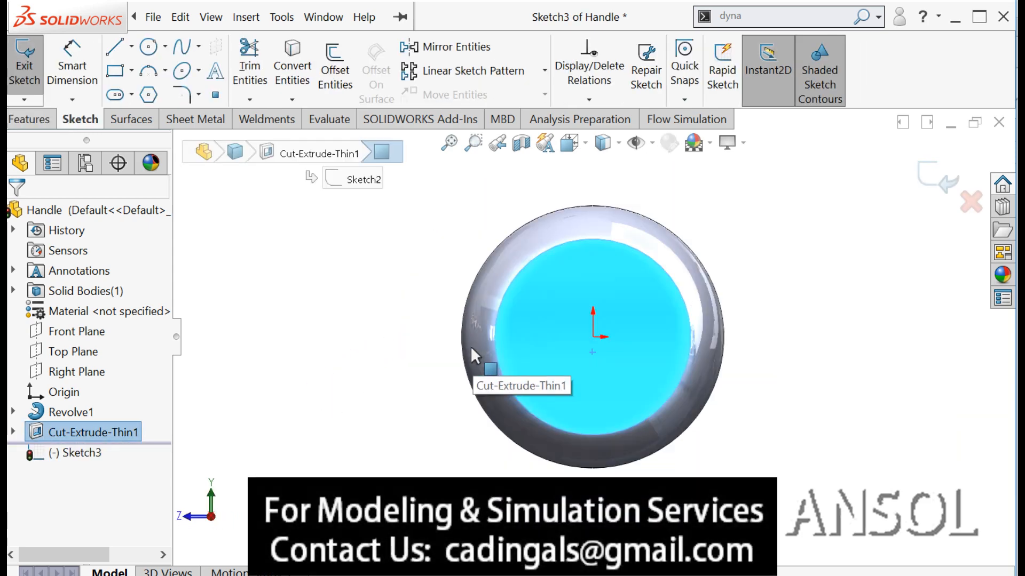
click(145, 55)
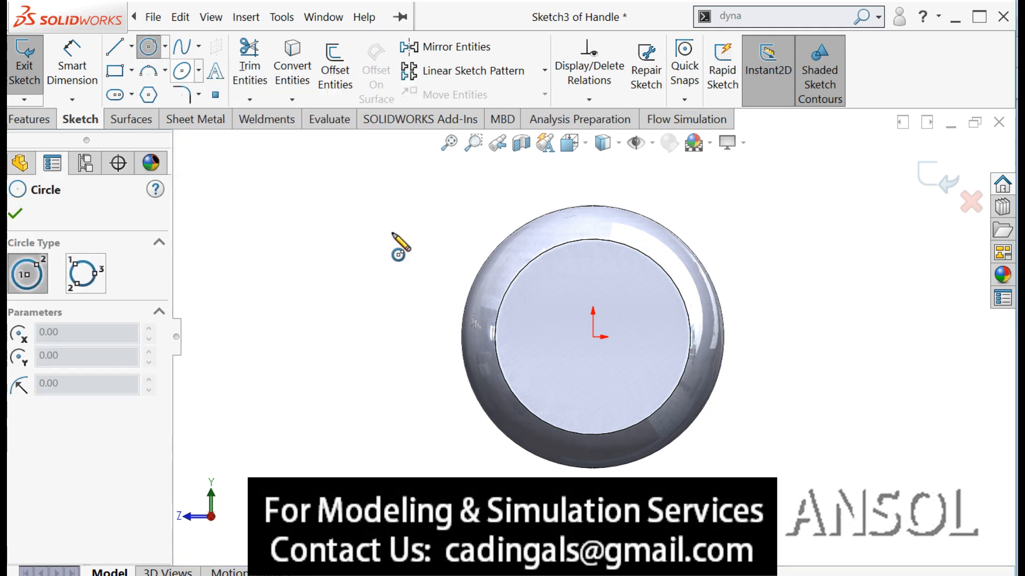
click(593, 337)
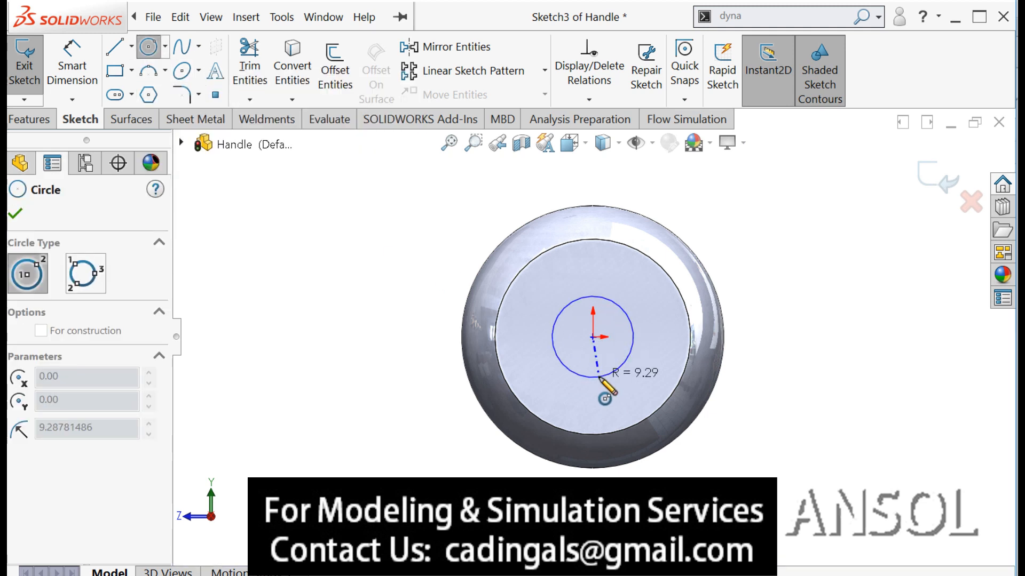
click(598, 377)
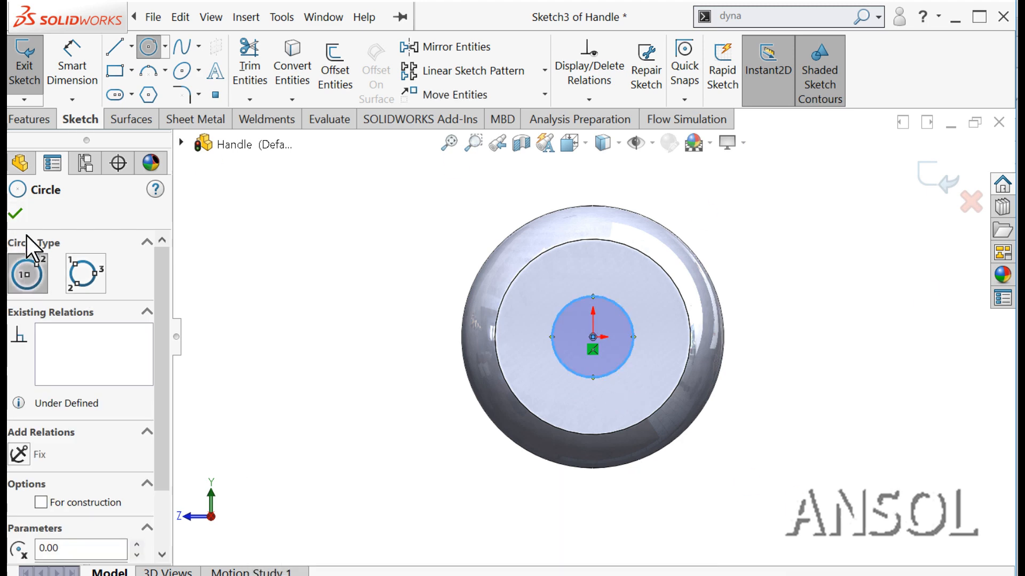
click(16, 211)
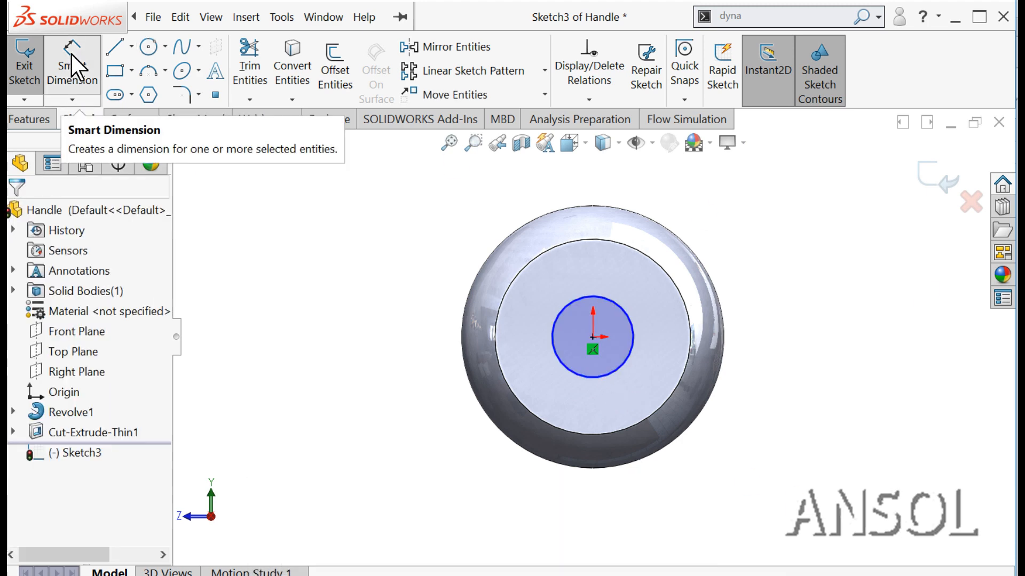
Step: Dimension the circle's diameter on the flat face as 12 mm
click(74, 65)
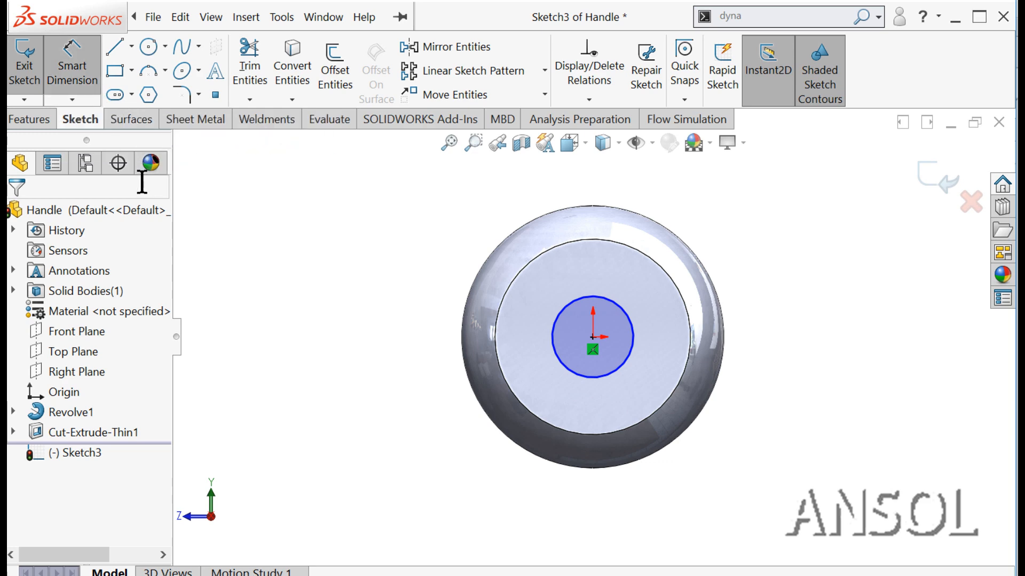
click(629, 355)
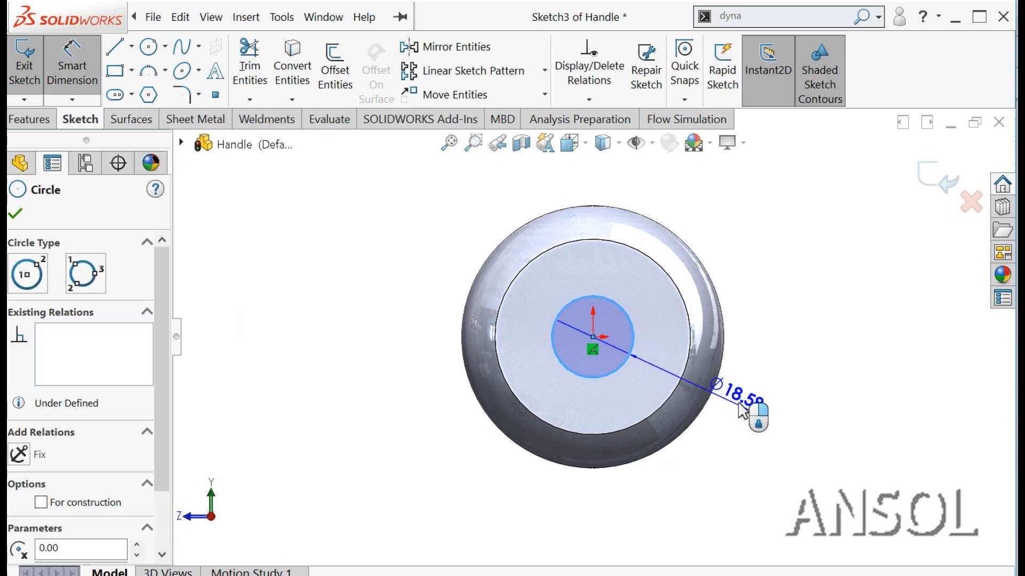
click(747, 413)
text(12)
key(Return)
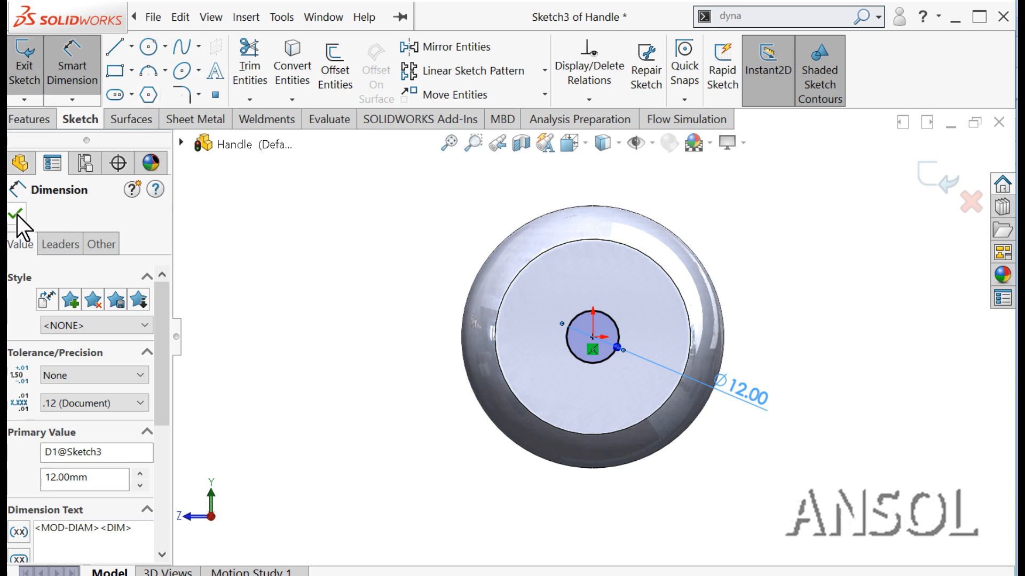
click(16, 215)
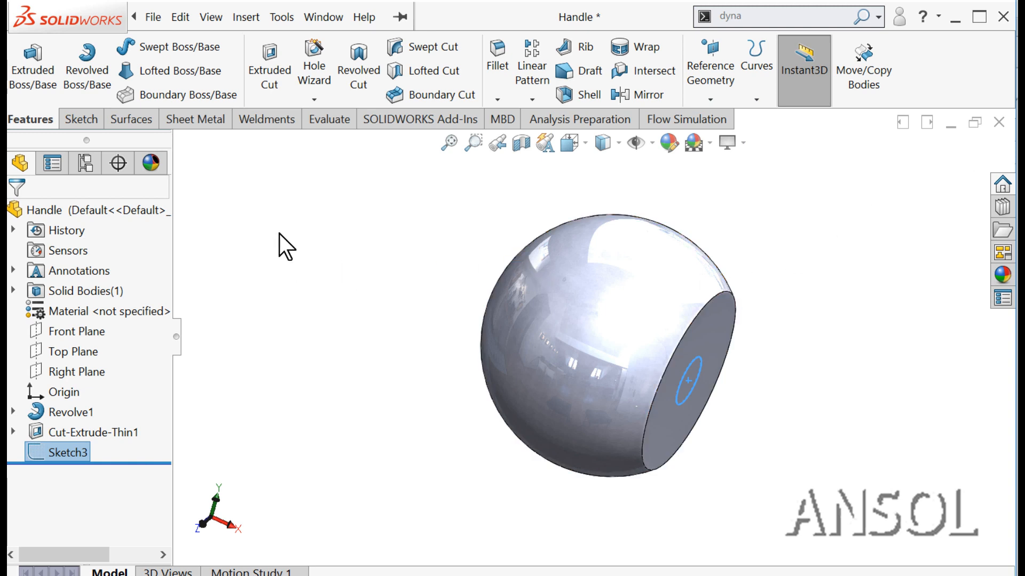
Step: Cut the circle 12 mm deep into the sphere as a blind hole in the flat face
click(273, 69)
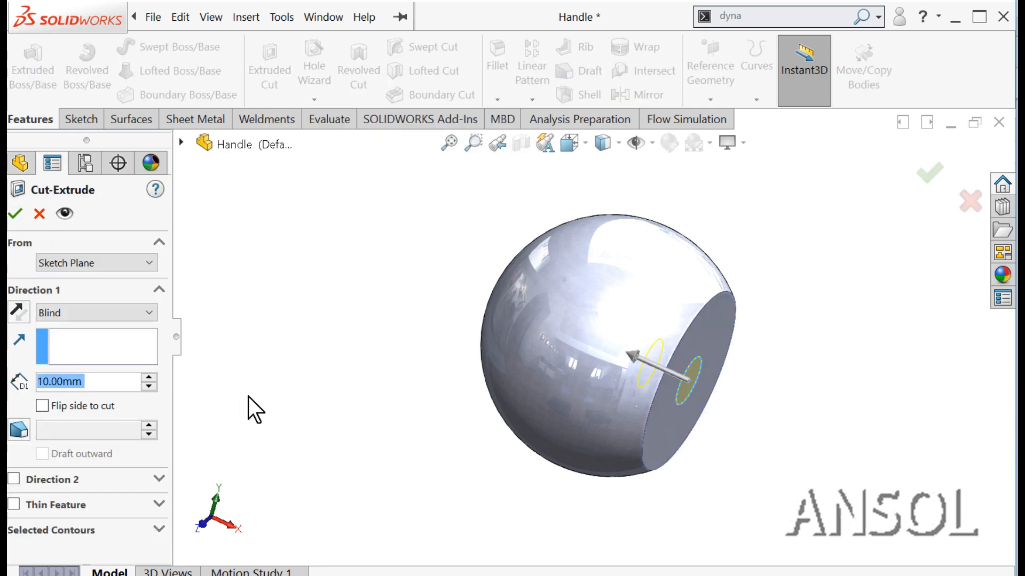
text(12)
key(Return)
key(Return)
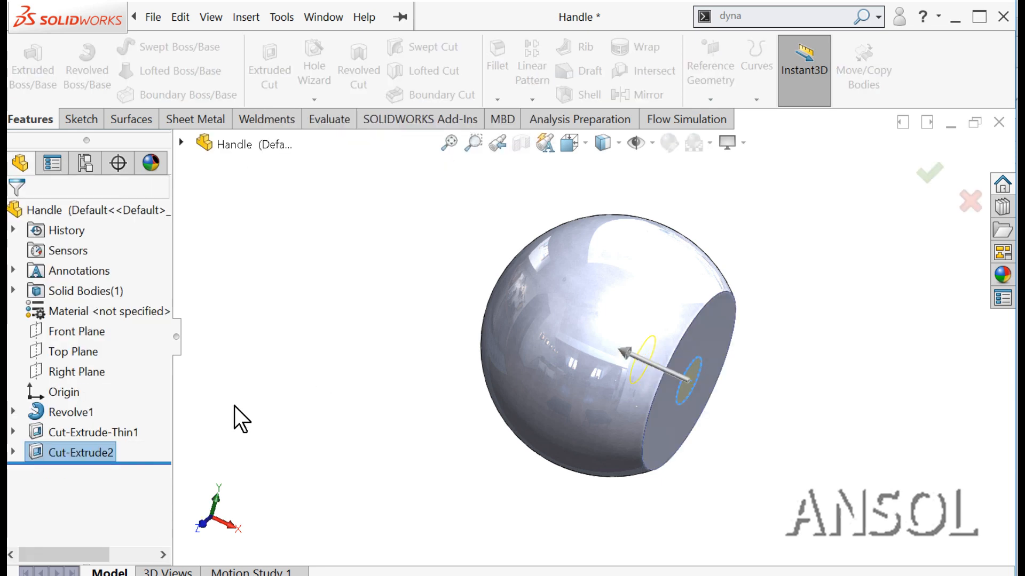
click(387, 394)
middle_drag(386, 393, 362, 382)
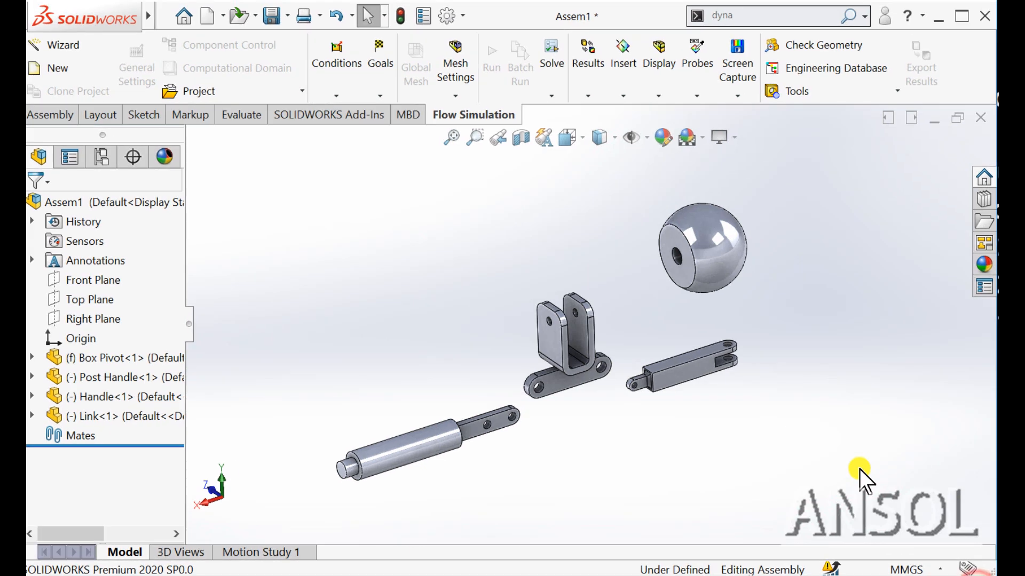
middle_drag(853, 473, 830, 468)
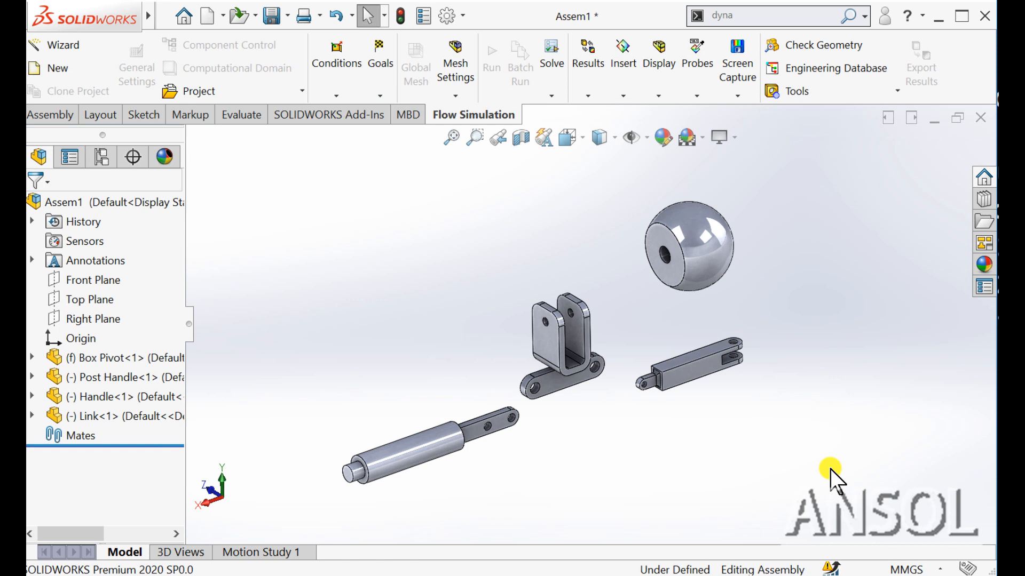
Step: Examine the Box Pivot, Post Handle, Handle and Link components and the fix/float options of the Box Pivot
click(160, 363)
click(143, 380)
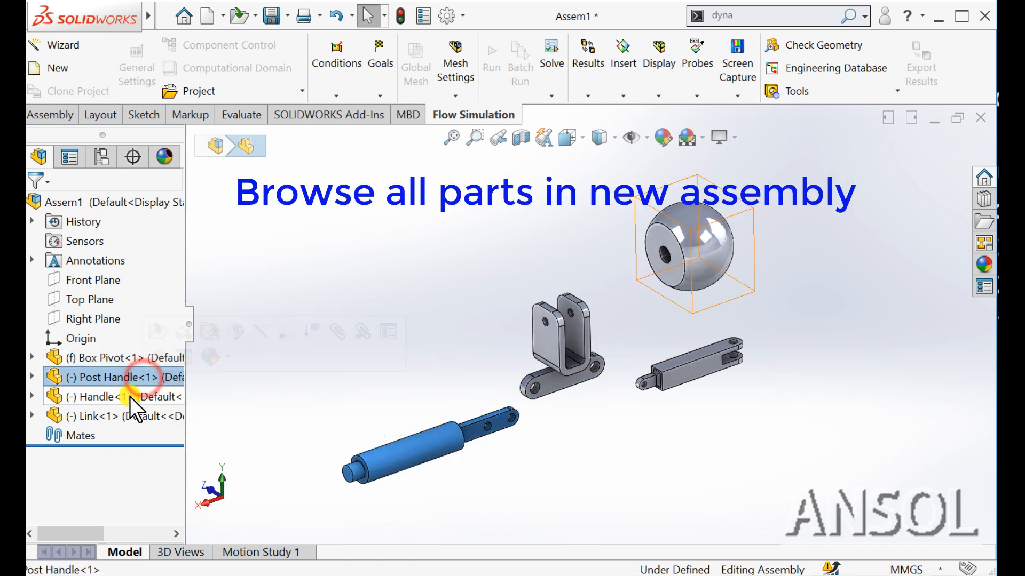
click(130, 397)
click(120, 417)
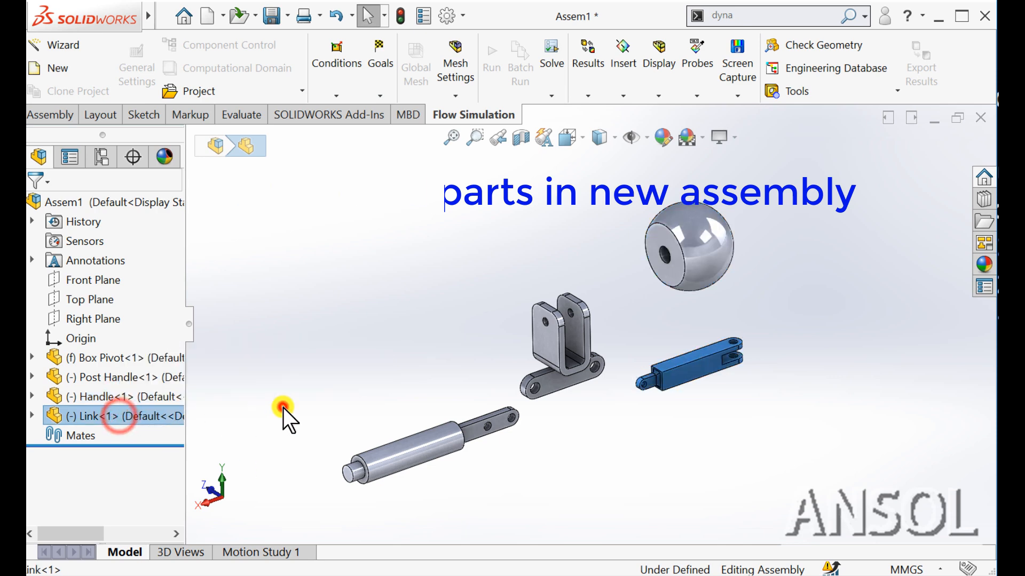
right_click(131, 358)
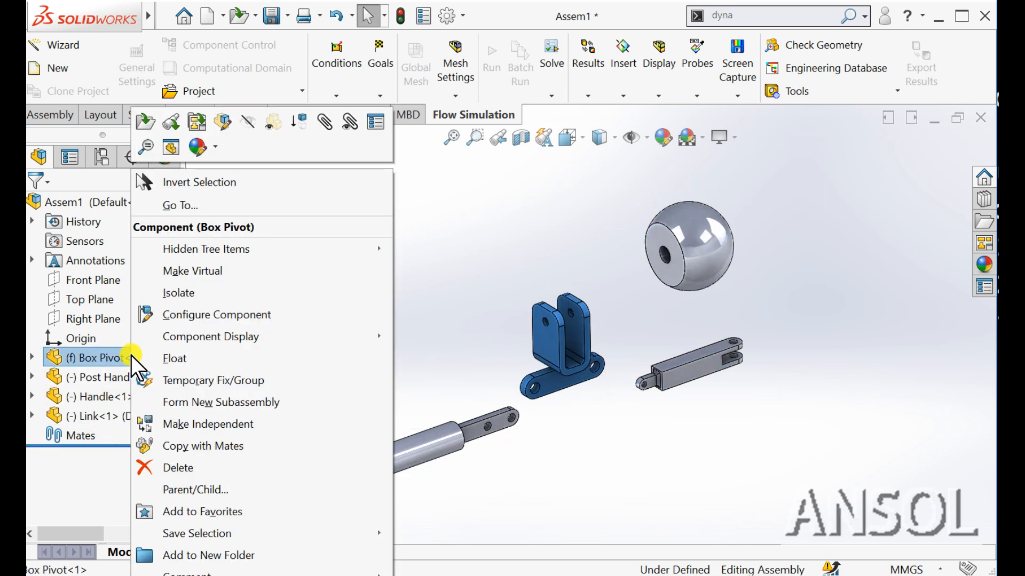
click(447, 321)
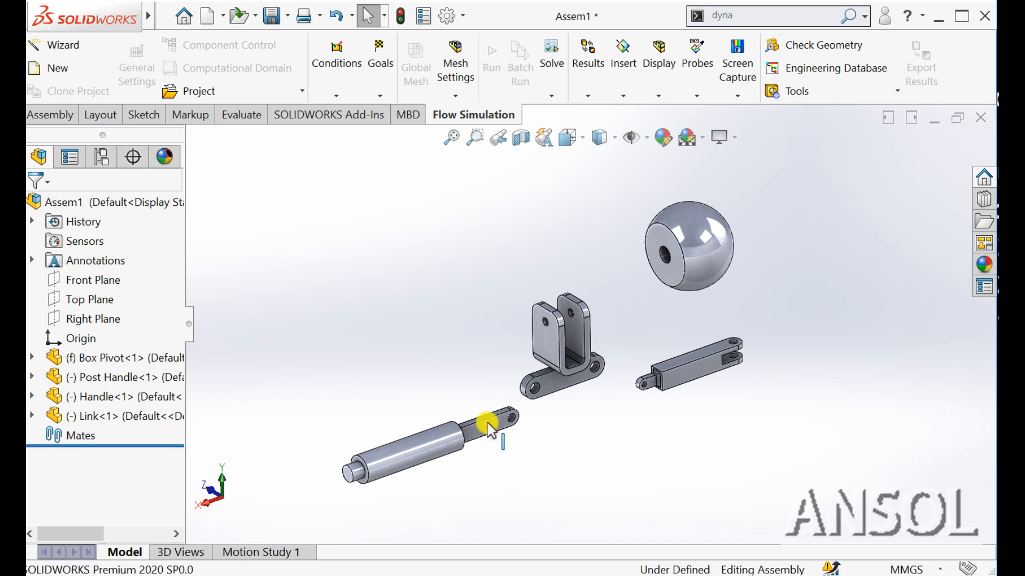
scroll(491, 427, down, 3)
click(507, 415)
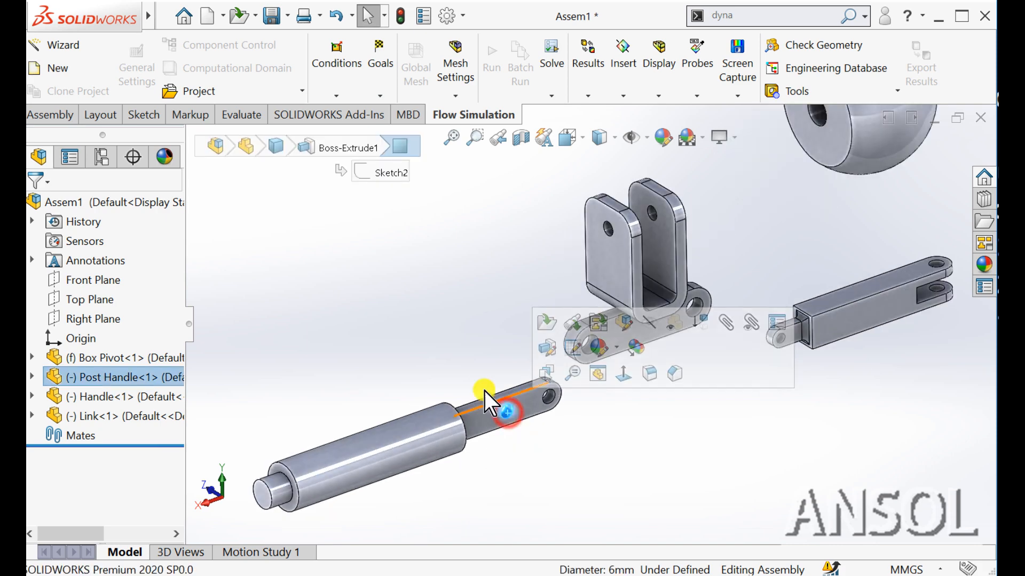
scroll(485, 367, up, 2)
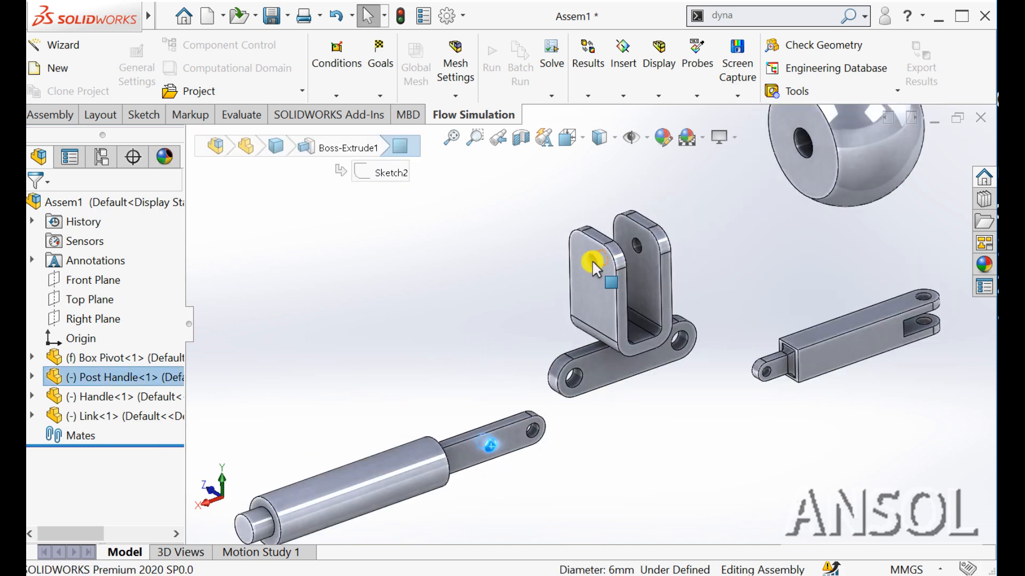
scroll(593, 281, down, 4)
ctrl+click(592, 282)
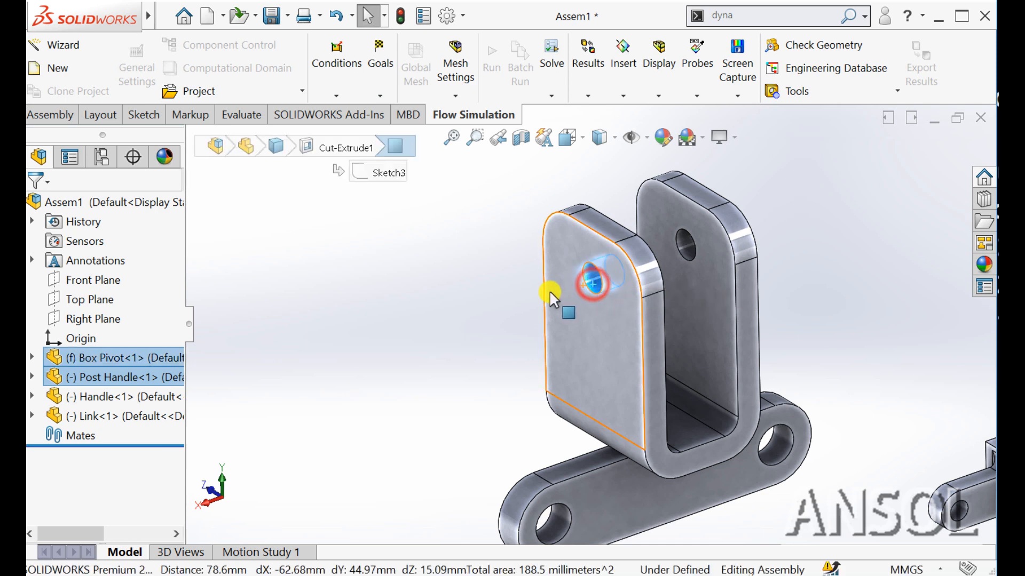
scroll(548, 290, up, 5)
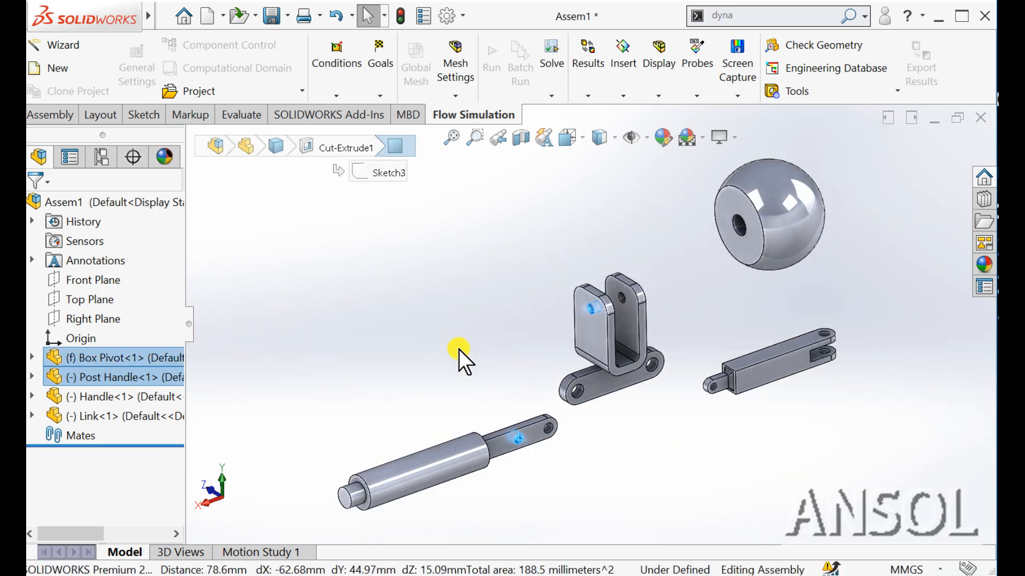
click(478, 373)
Step: Add a Concentric mate between the Post Handle's middle hole and the upper hole of the Box Pivot
scroll(478, 373, down, 3)
click(529, 430)
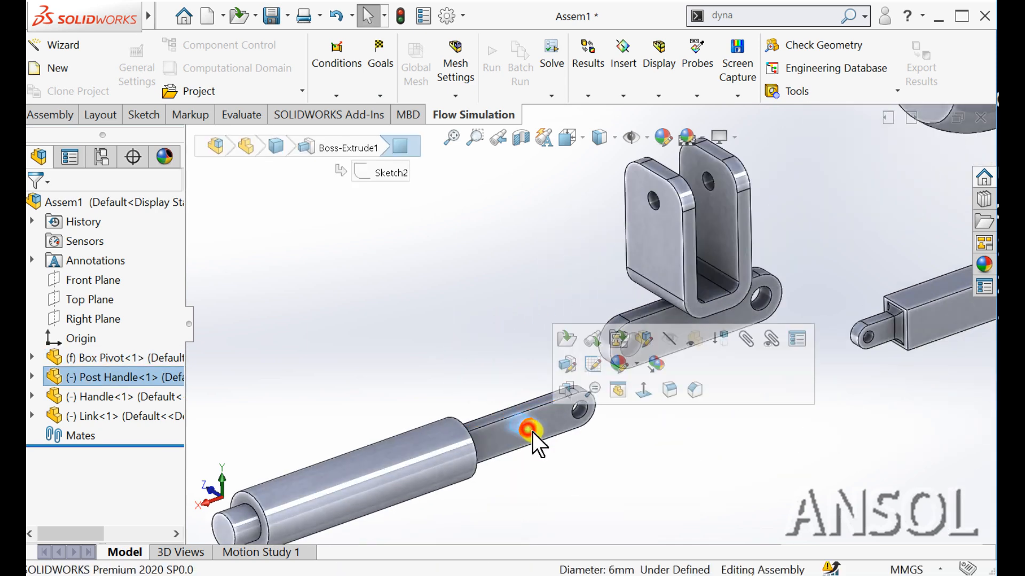
ctrl+click(654, 200)
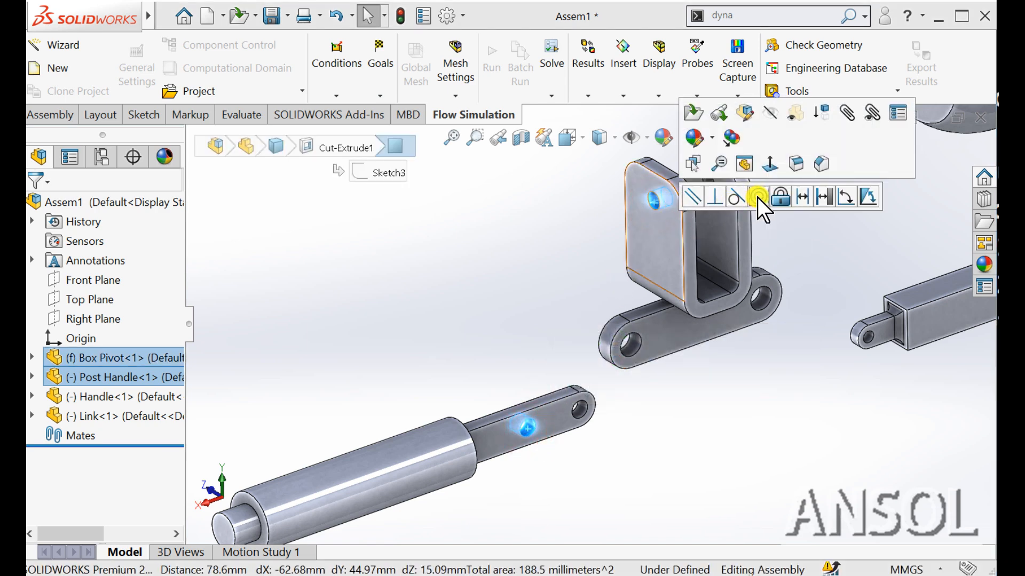
click(757, 198)
scroll(516, 370, up, 3)
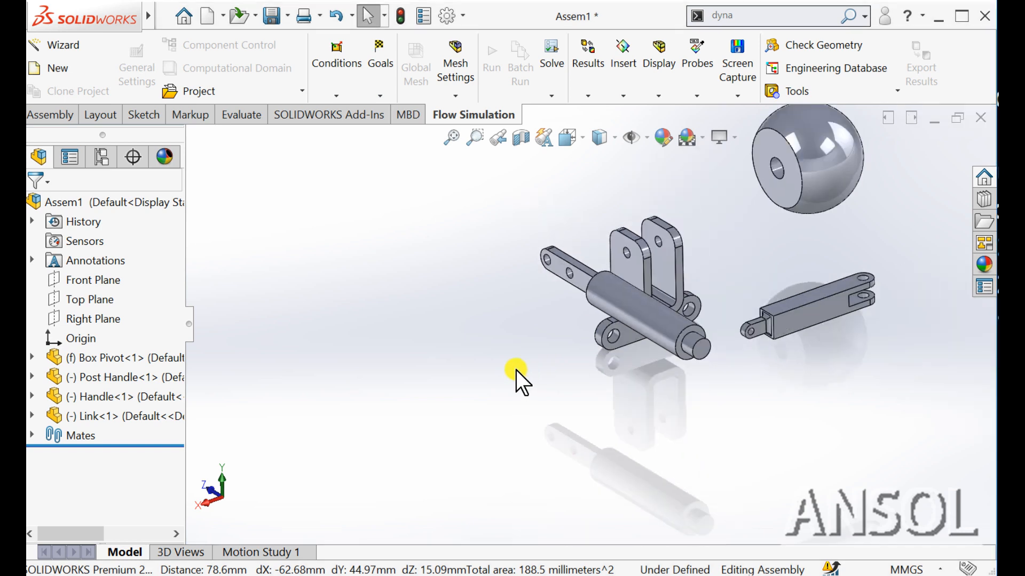
click(502, 380)
Step: Swing the Post Handle upright and slide its flat bar between the two ears of the Box Pivot
drag(661, 326, 521, 229)
click(469, 293)
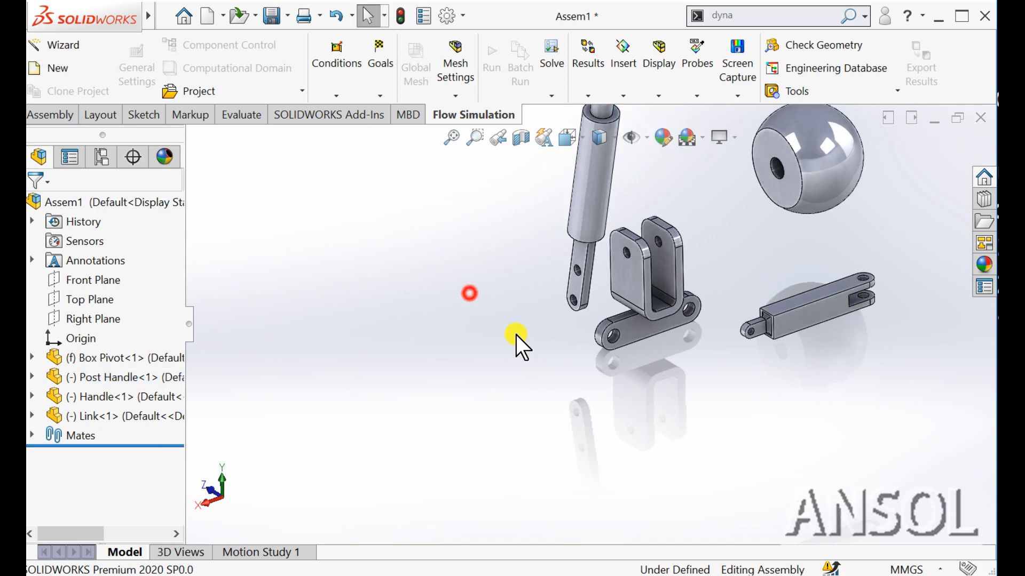
scroll(587, 332, up, 4)
middle_drag(623, 277, 610, 259)
scroll(611, 262, down, 5)
middle_drag(624, 319, 634, 333)
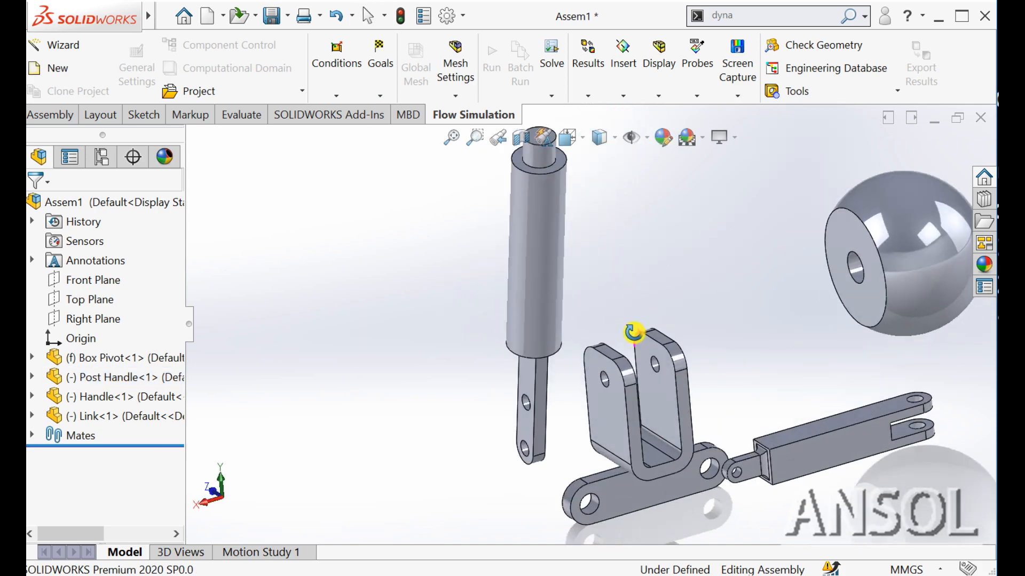
drag(549, 430, 657, 394)
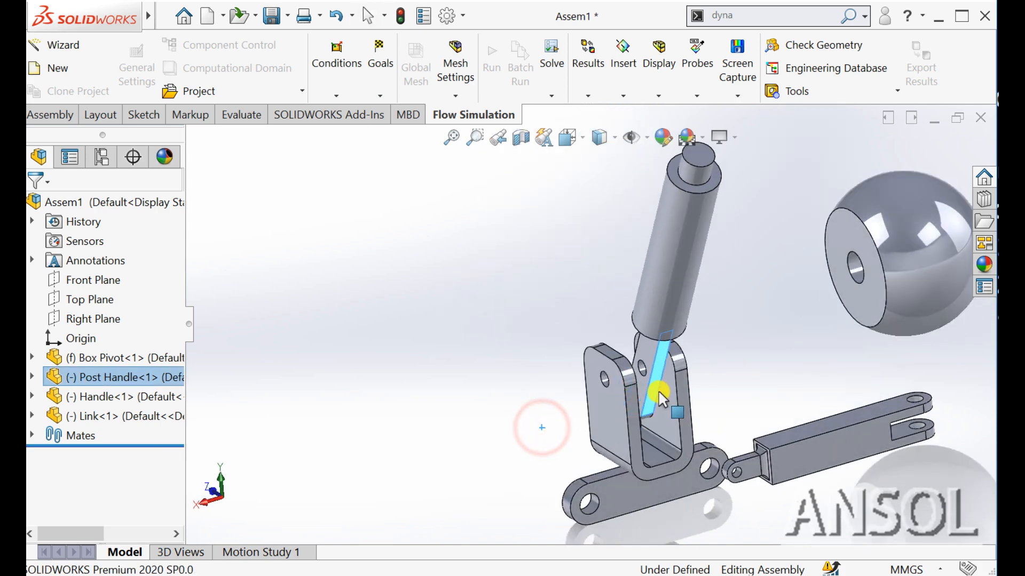
click(481, 388)
Step: Add a 5.5 mm Distance mate between the Box Pivot ear's inner face and the facing flat side of the Post Handle's bar
scroll(608, 388, down, 3)
middle_drag(608, 388, 681, 335)
click(629, 396)
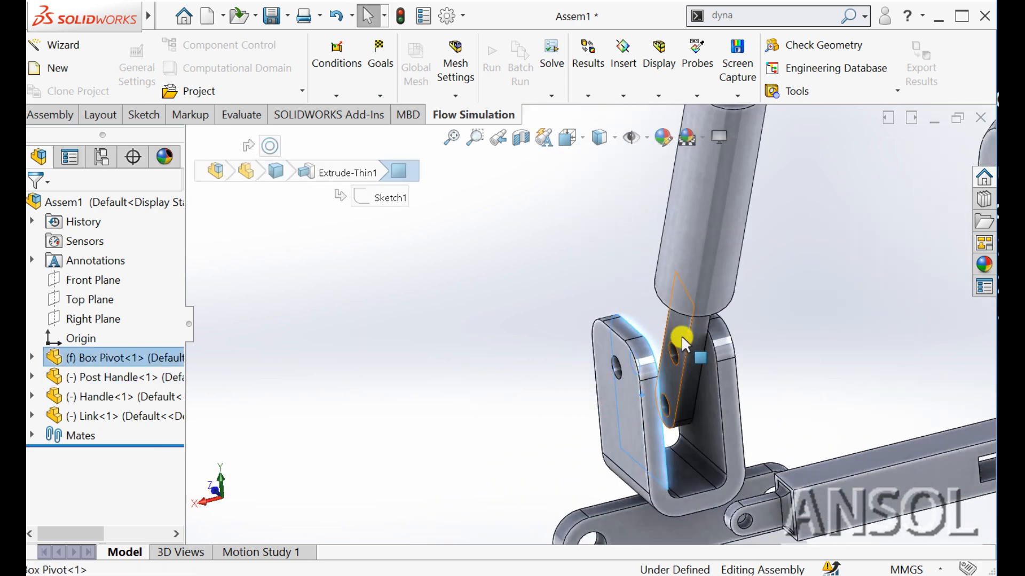
ctrl+click(681, 331)
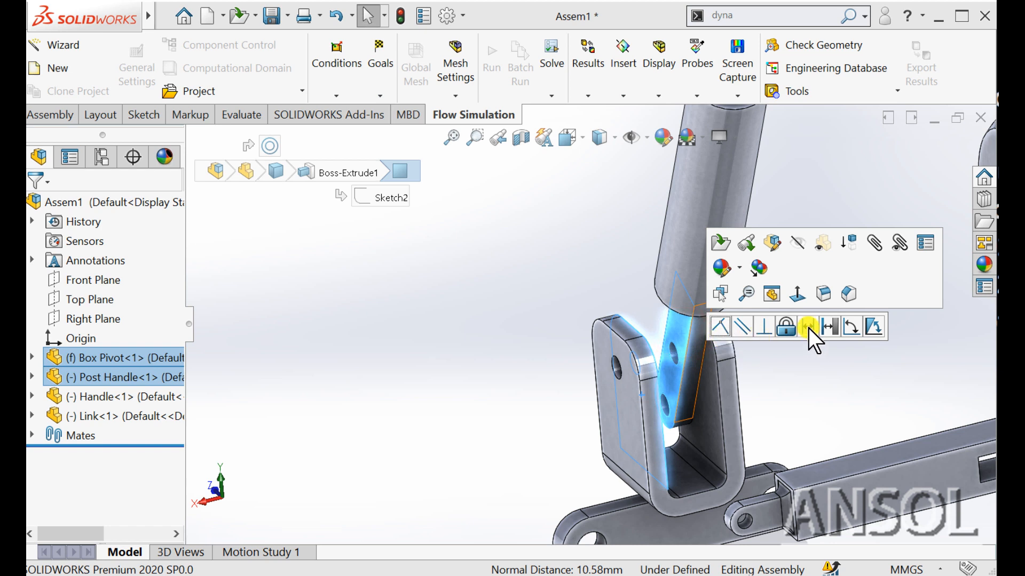
click(808, 326)
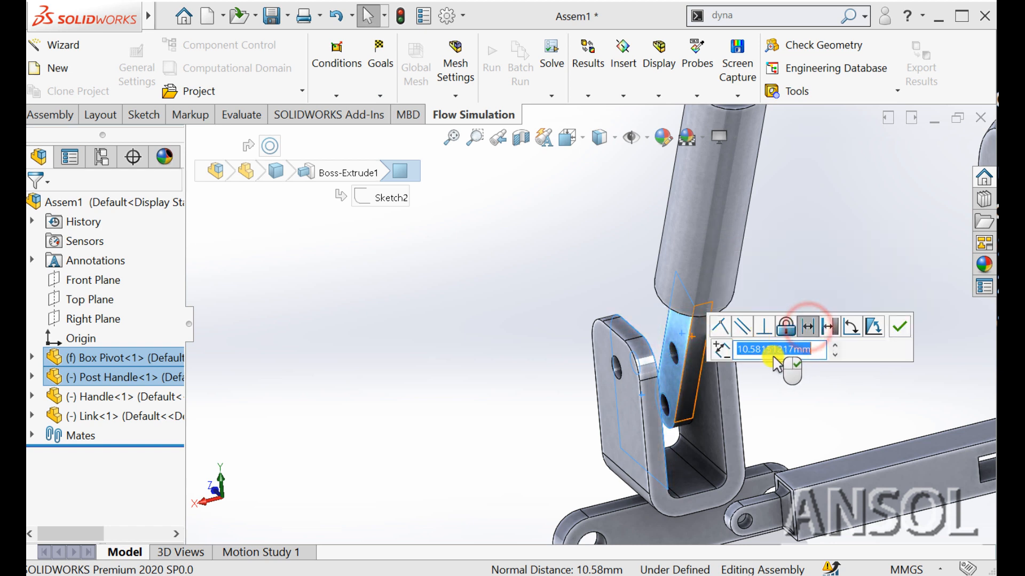
text(5.5)
key(Return)
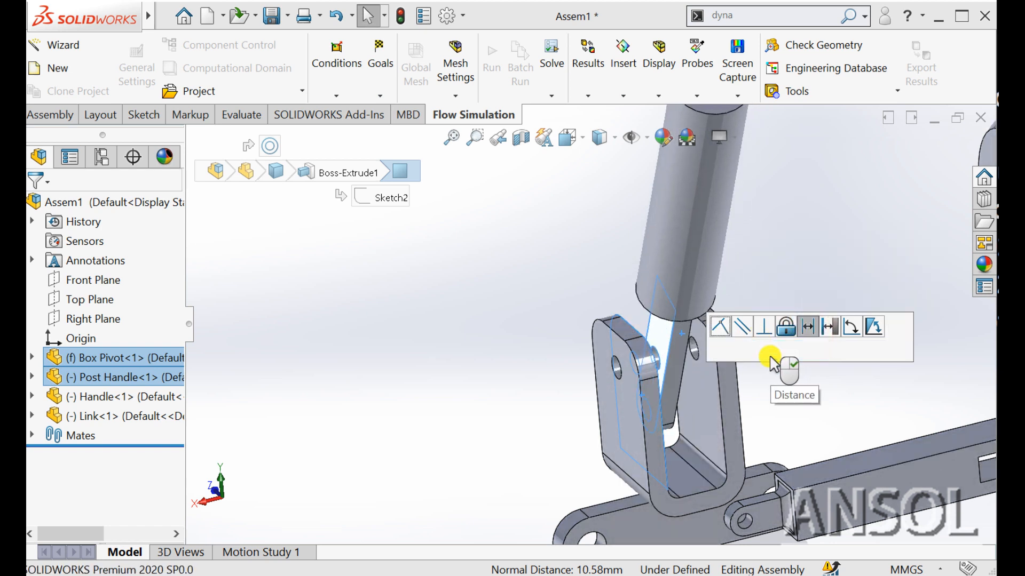
click(899, 327)
Step: Mate the Handle's blind hole concentric with the Post Handle's end pin, flipping the alignment so the flat face points toward the post
middle_drag(898, 334, 575, 257)
scroll(686, 241, down, 3)
click(575, 257)
ctrl+click(483, 238)
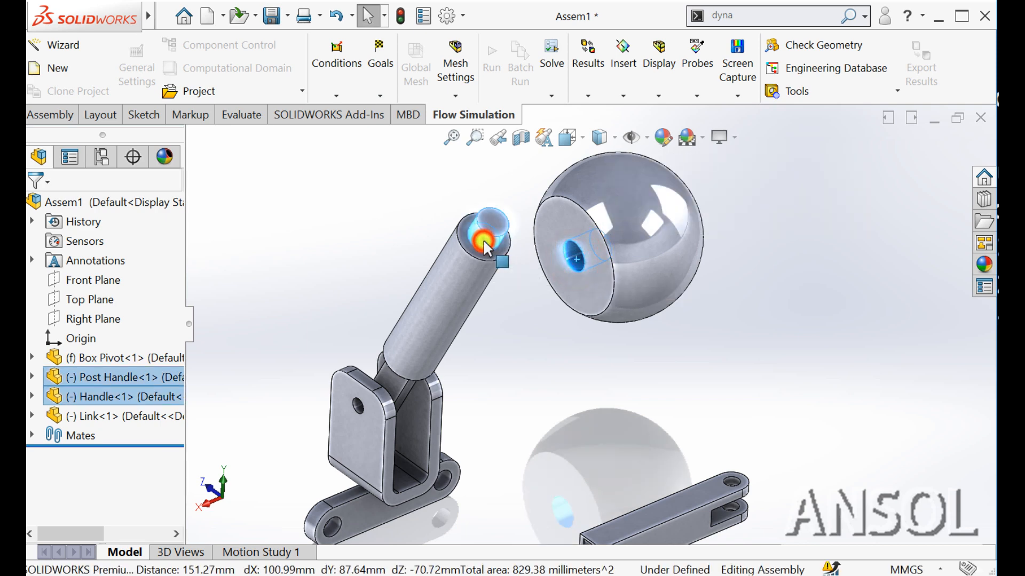
click(589, 235)
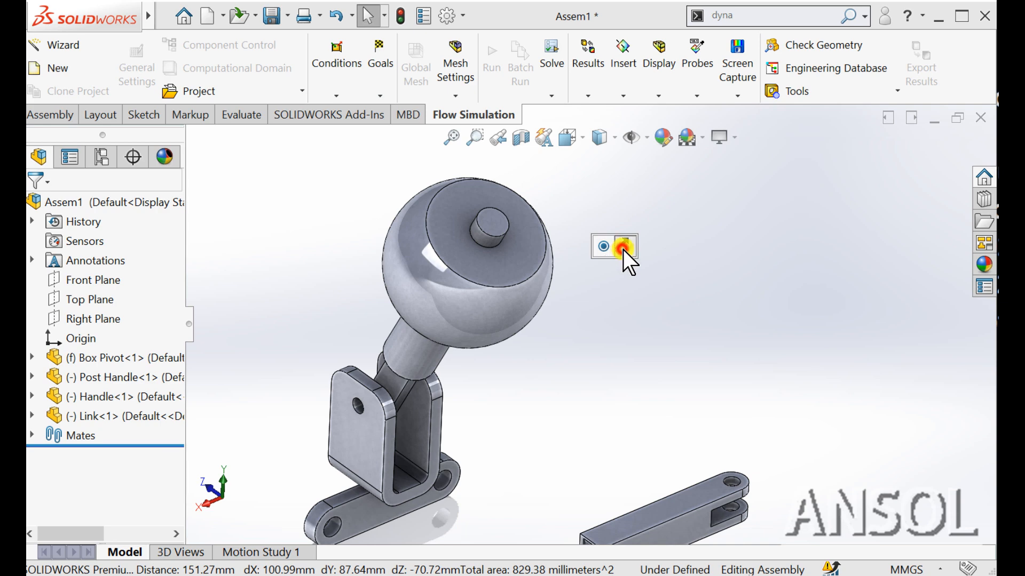
click(624, 247)
click(589, 315)
scroll(581, 374, up, 3)
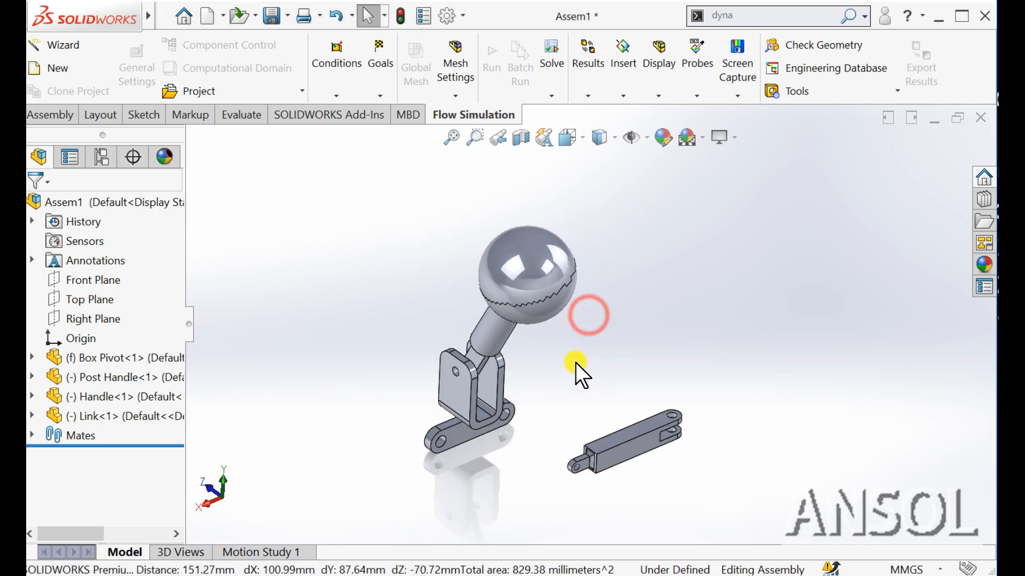
Step: Pull the Handle clear of the pin and mate its flat face coincident with the Post Handle's shoulder face
middle_drag(576, 363, 649, 299)
scroll(534, 334, down, 3)
drag(594, 271, 751, 257)
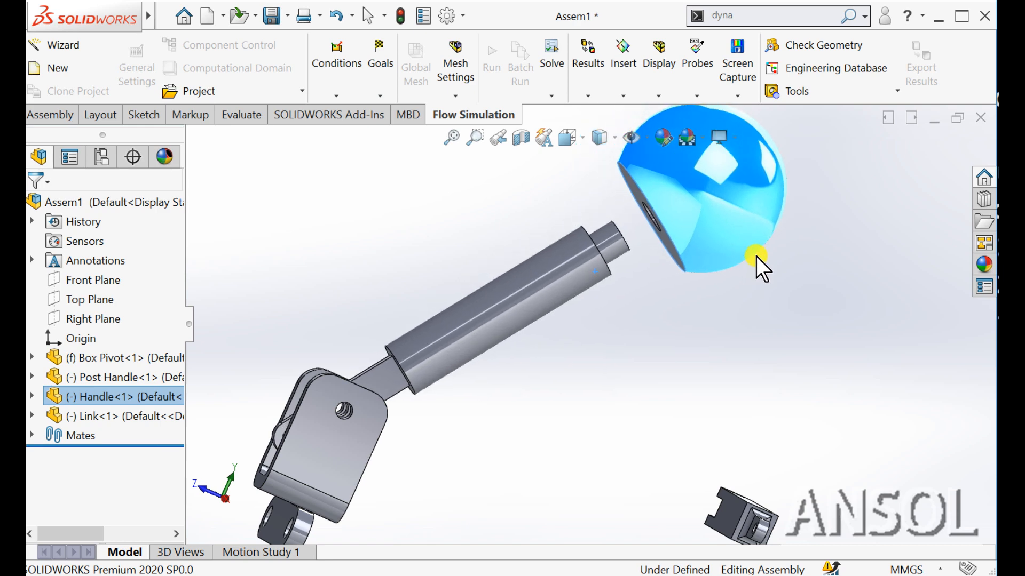
middle_drag(657, 338, 614, 376)
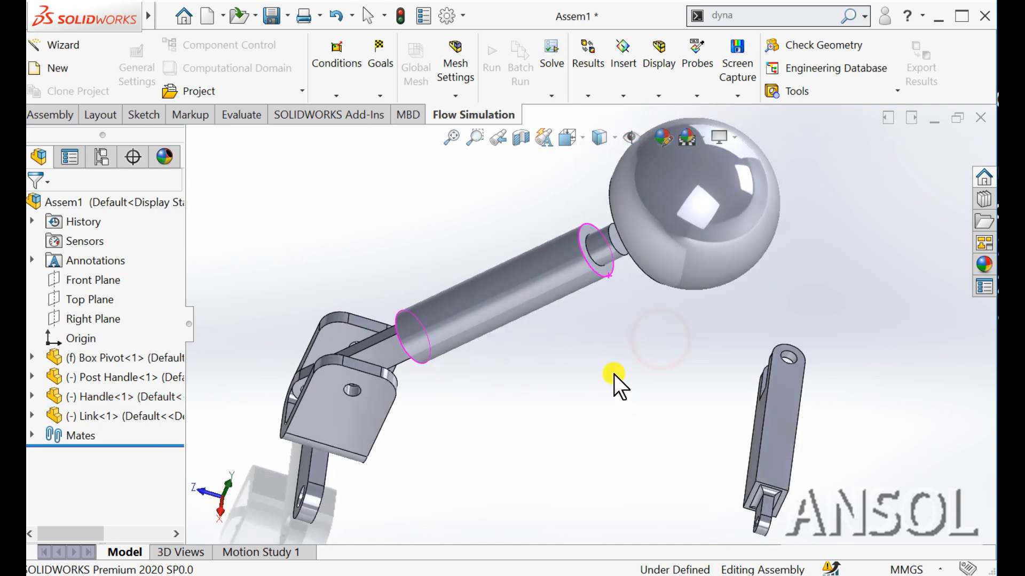
click(591, 263)
middle_drag(590, 332, 659, 274)
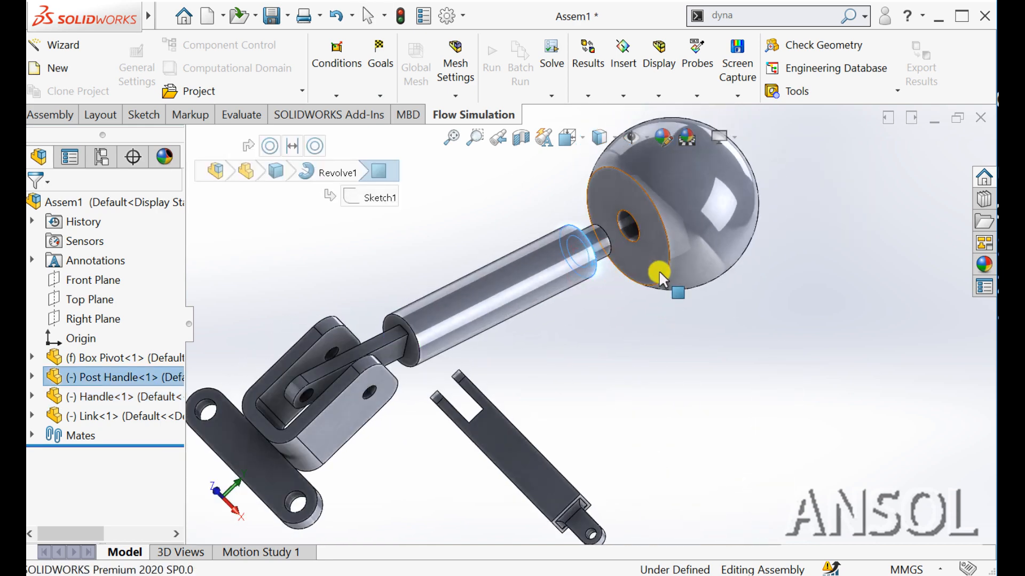
ctrl+click(659, 268)
click(697, 259)
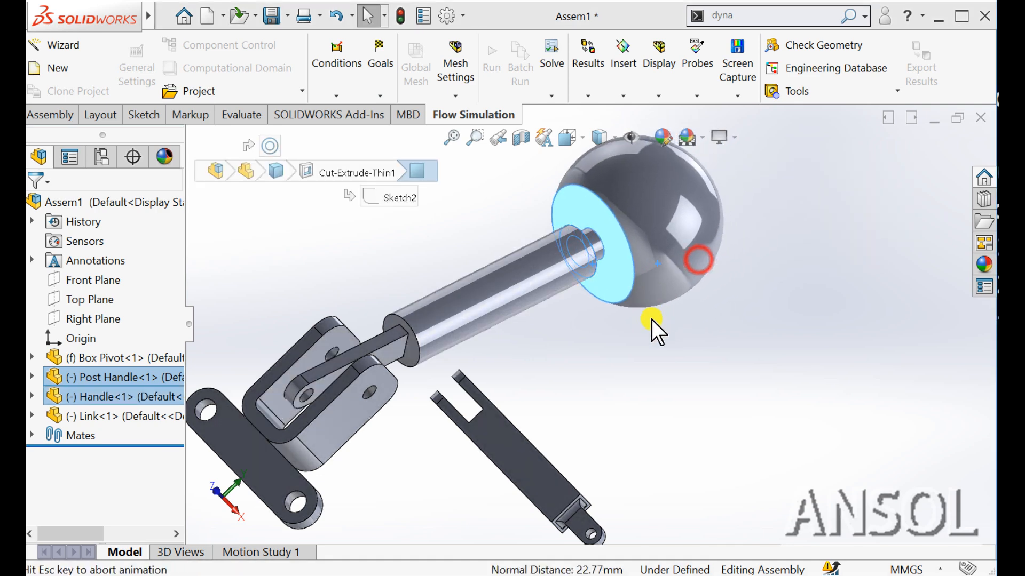
middle_drag(614, 372, 576, 263)
Step: Swing the Handle and Post Handle about the Box Pivot hole until they lean to the opposite side
click(578, 263)
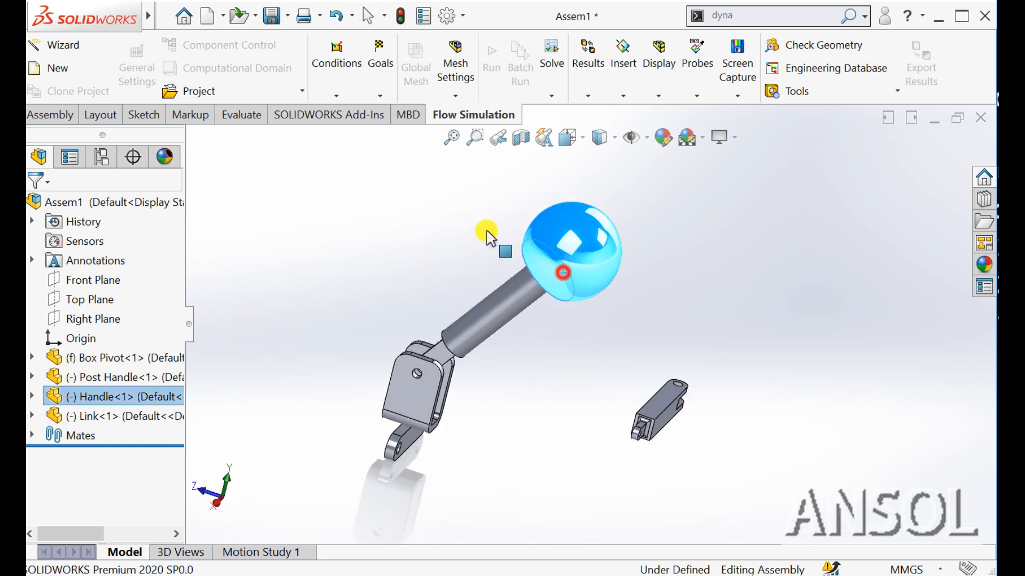
click(513, 299)
middle_drag(453, 251, 348, 255)
drag(347, 255, 347, 284)
click(494, 455)
Step: Add a Concentric mate between the hole in the Link's forked end and the Post Handle's lower end hole
middle_drag(449, 464, 418, 447)
scroll(481, 448, down, 5)
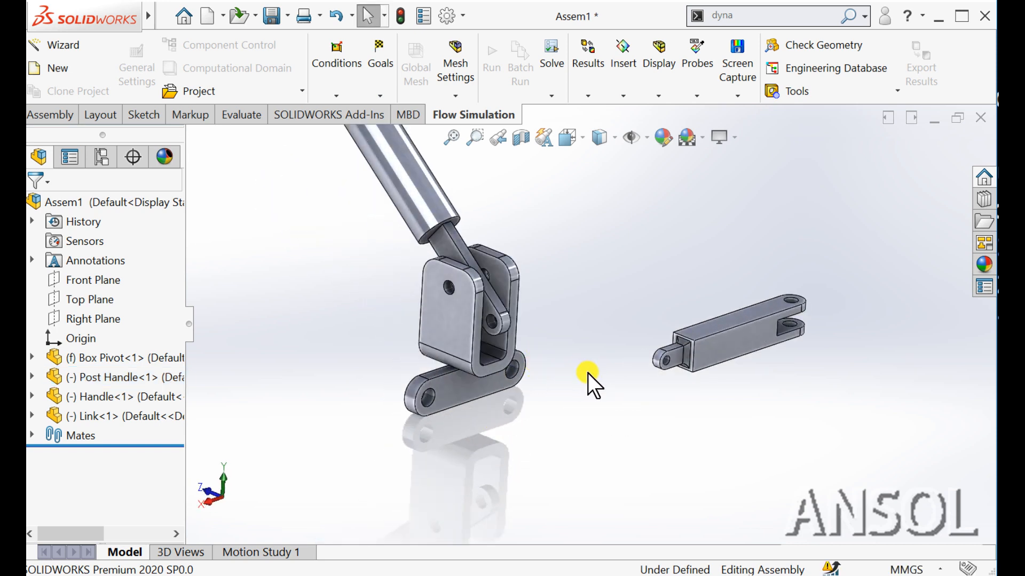
middle_drag(587, 373, 575, 402)
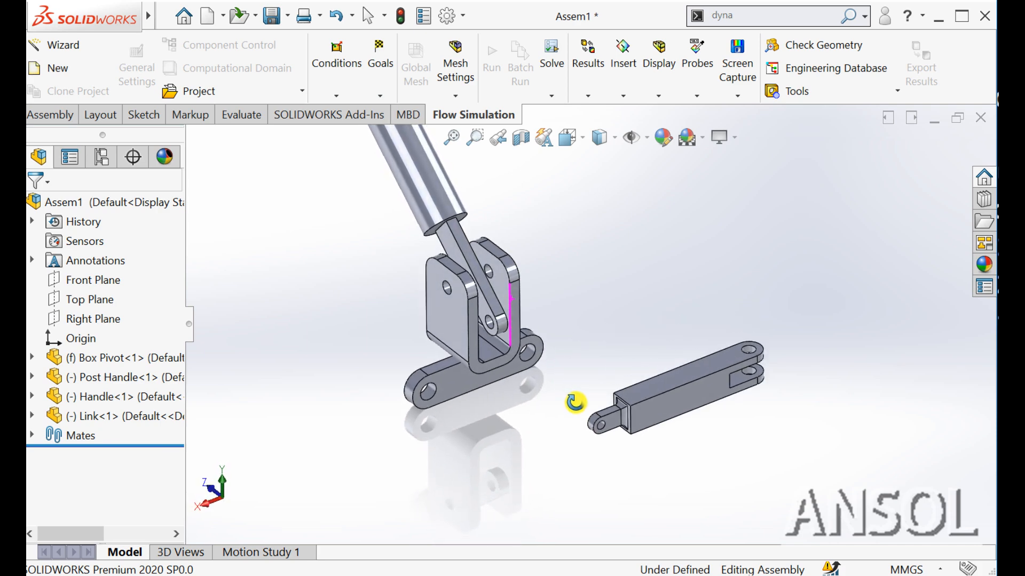
scroll(721, 363, down, 3)
click(757, 333)
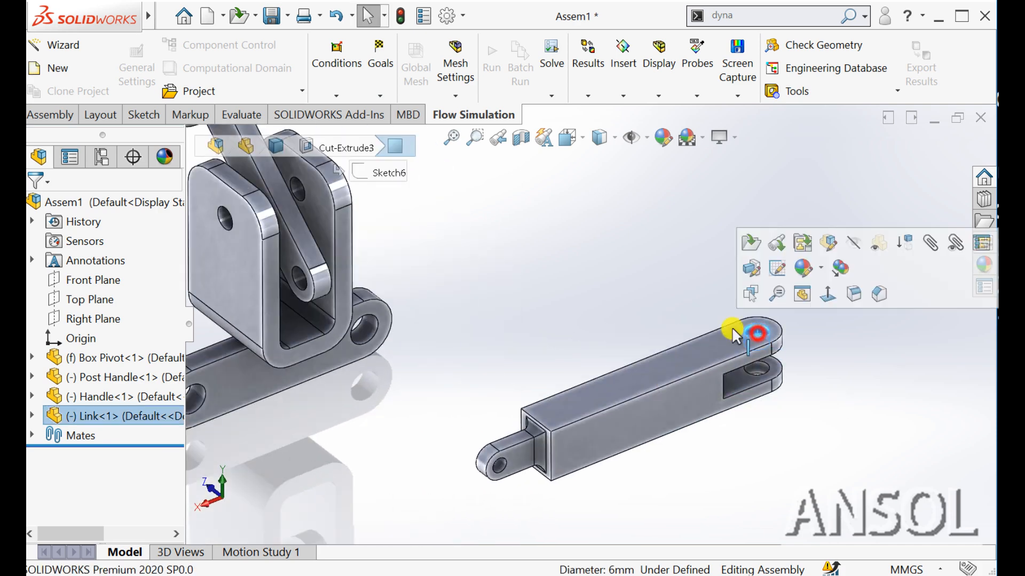
ctrl+click(299, 283)
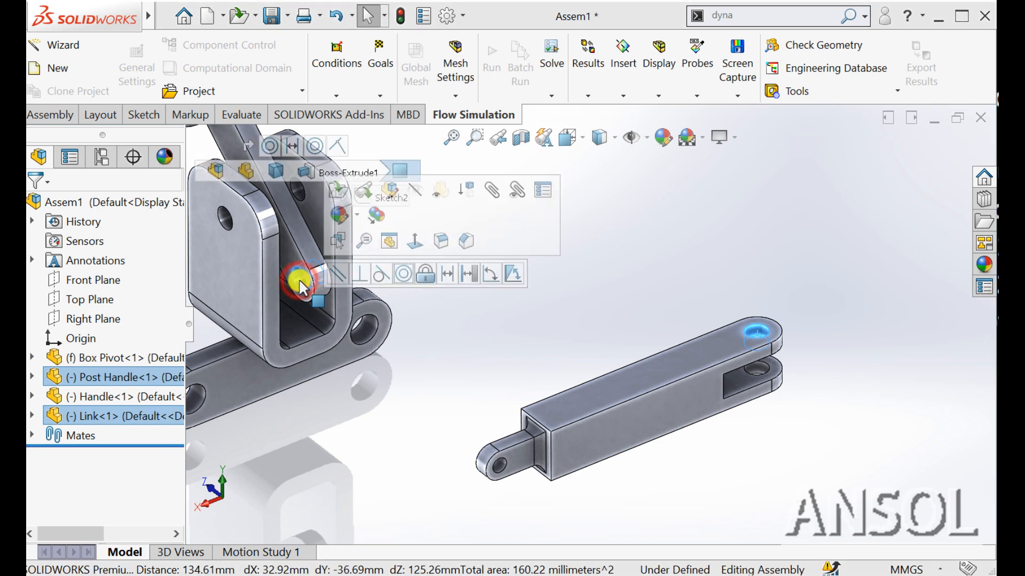
click(403, 274)
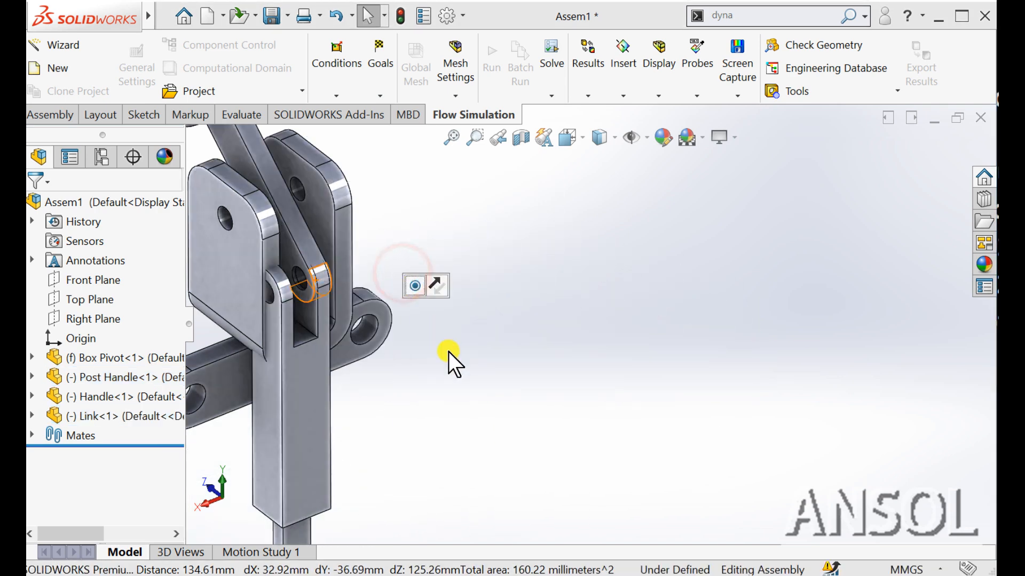
click(536, 388)
Step: Rotate the Link about the Post Handle's end hole so it extends downward, away from the Box Pivot
scroll(549, 409, up, 6)
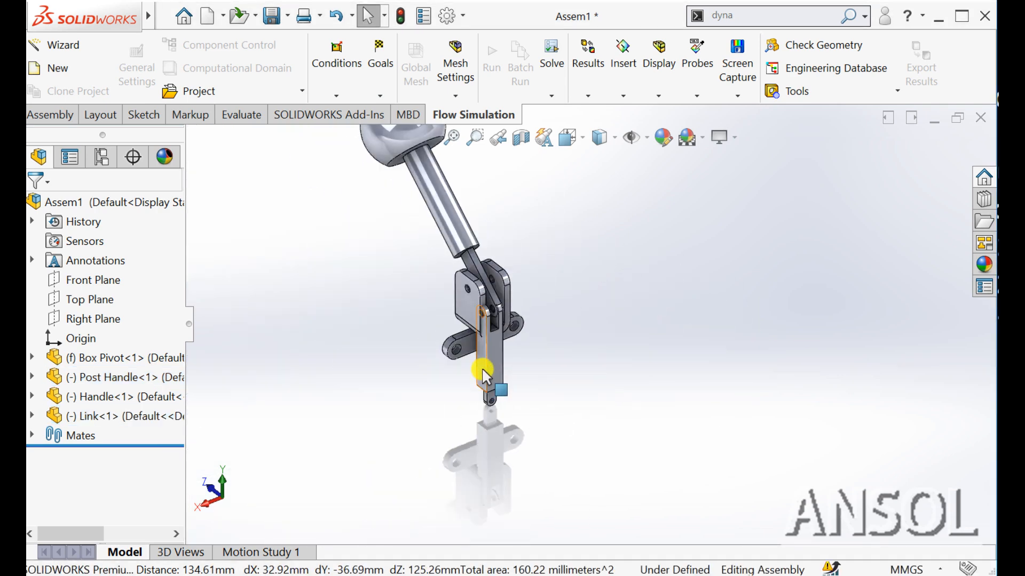
drag(484, 373, 547, 415)
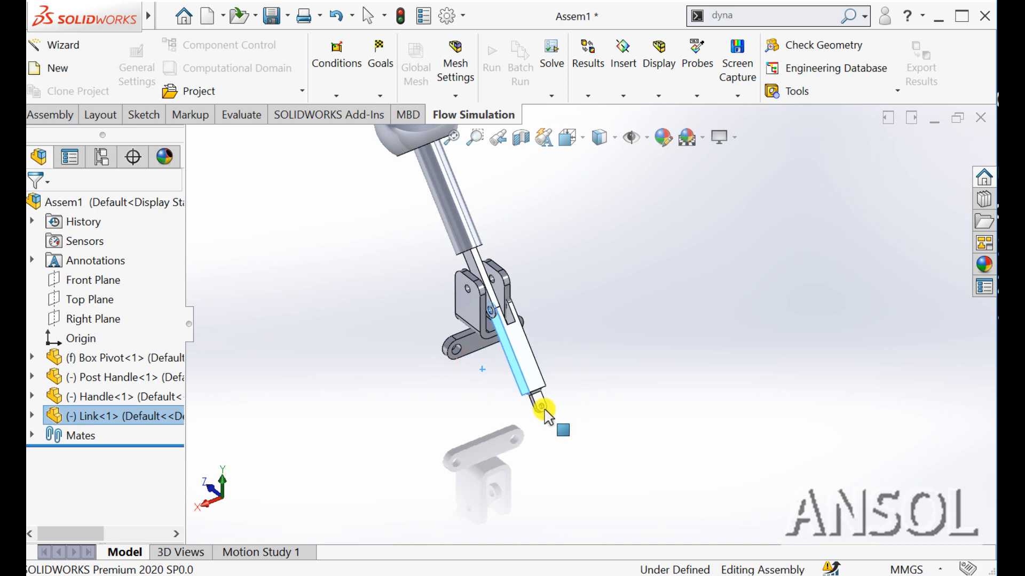
middle_drag(521, 315, 665, 387)
click(666, 385)
Step: Check the width of the Link's fork slot and the thickness of the Post Handle inside it
scroll(559, 360, down, 2)
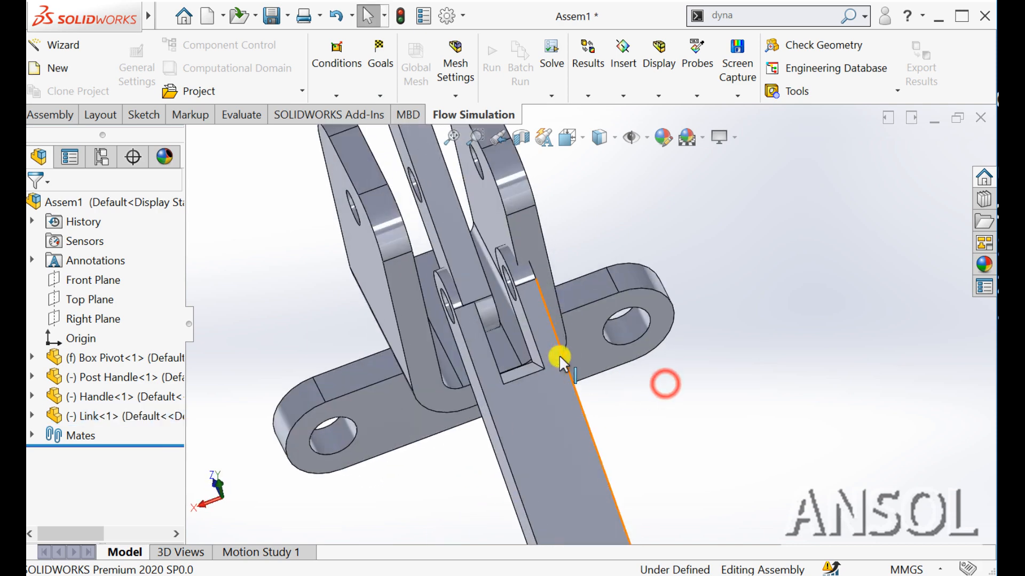
middle_drag(558, 368, 538, 391)
click(530, 379)
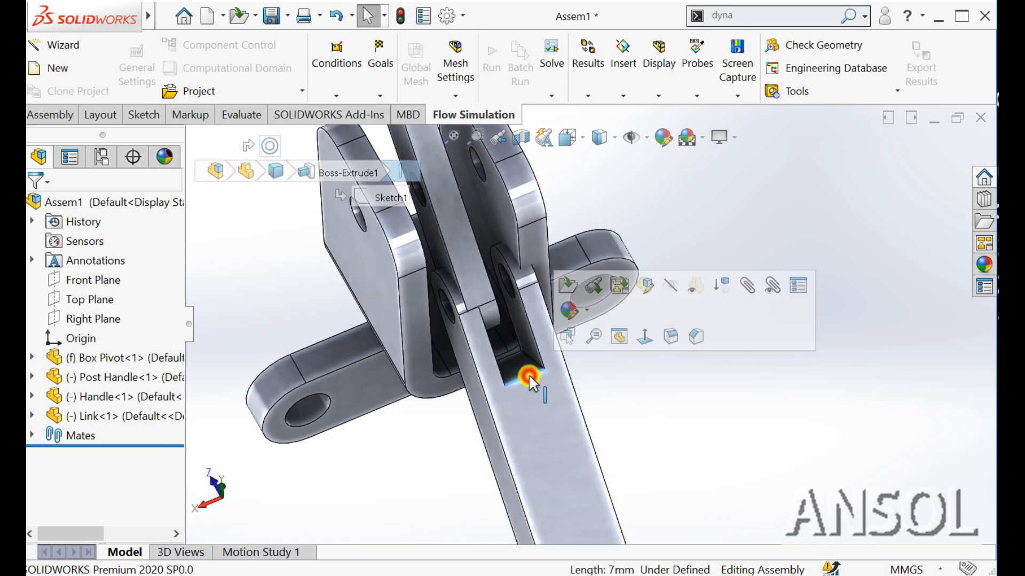
click(689, 465)
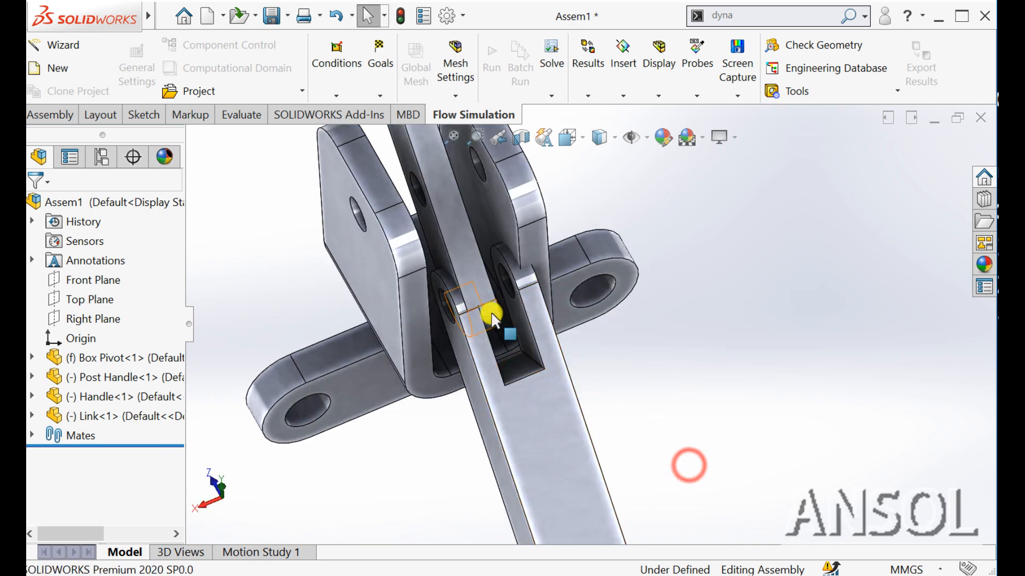
click(487, 308)
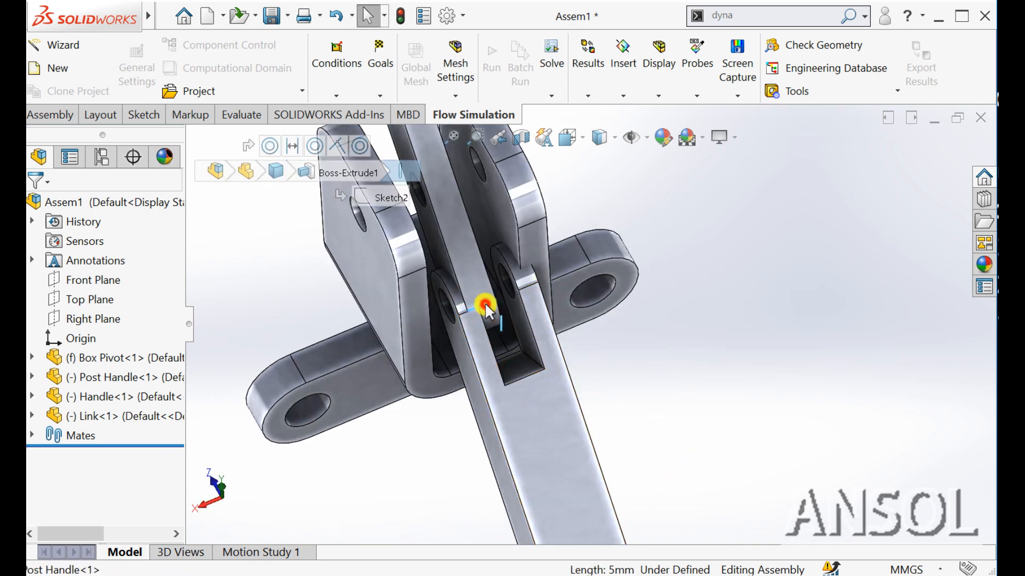
click(690, 468)
Step: Add a 1 mm Distance mate between the inner face of the Link's fork and the Post Handle's side face
key(Left)
key(Left)
key(Left)
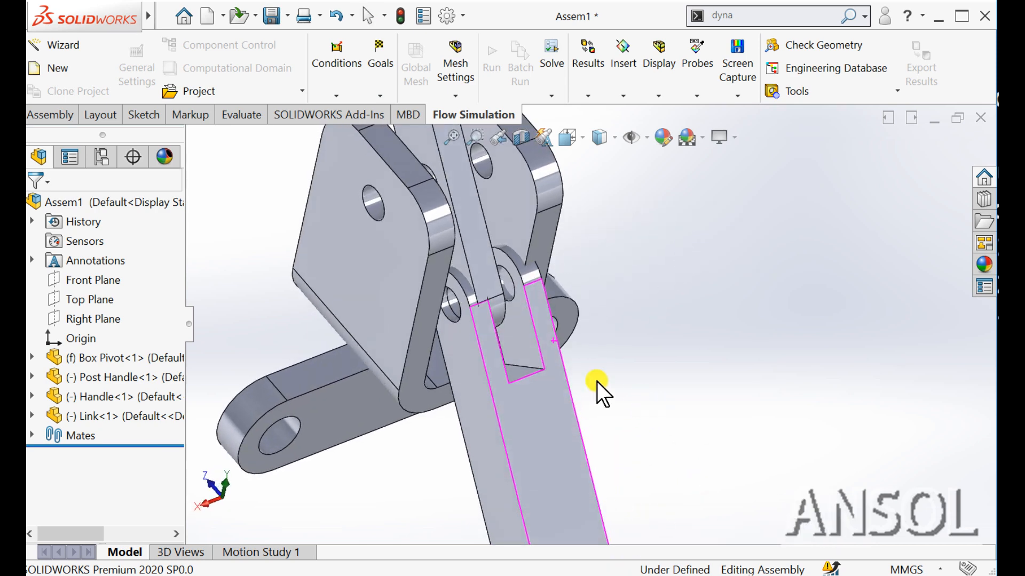
click(535, 355)
mouse_move(526, 361)
middle_down()
mouse_move(488, 389)
mouse_move(465, 347)
mouse_move(452, 262)
middle_up()
ctrl+click(452, 262)
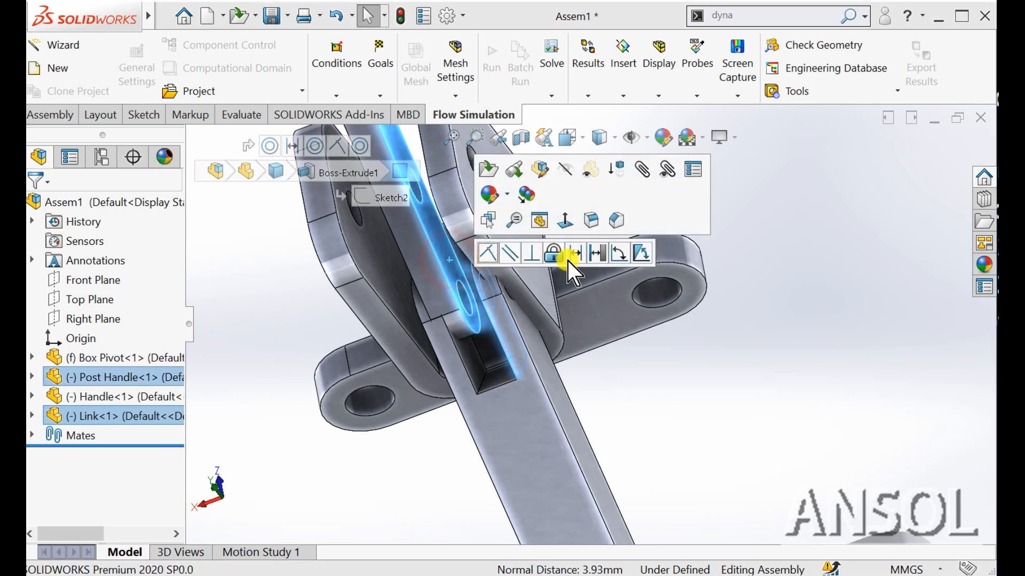
click(575, 255)
text(1)
key(Return)
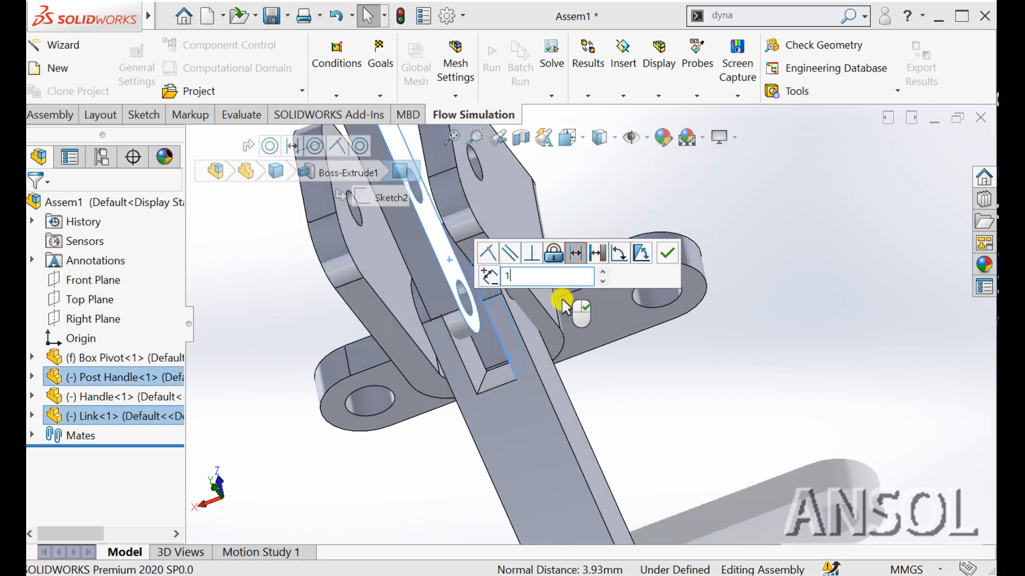
click(666, 257)
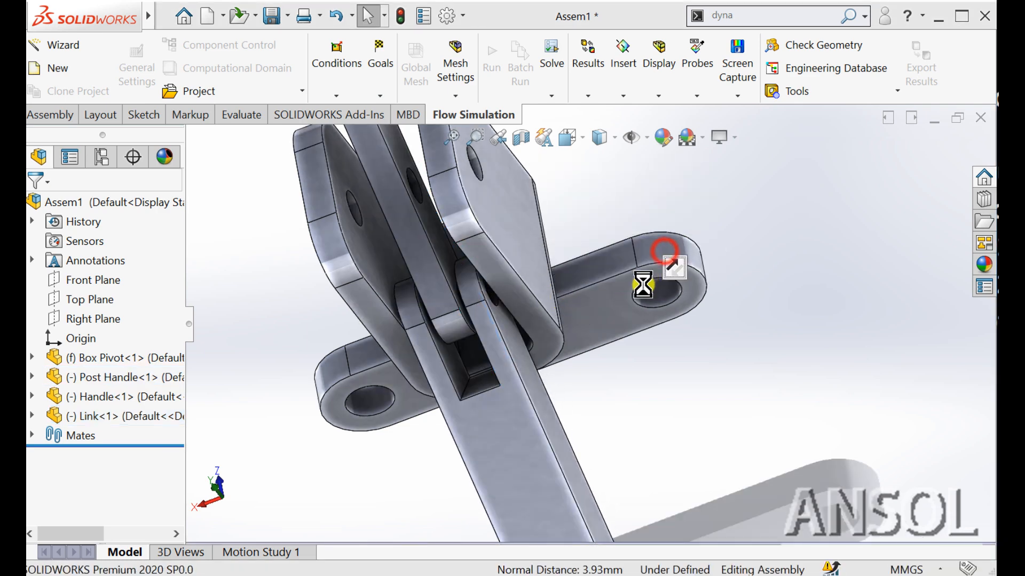
Step: Swing the Link, Post Handle and Handle about the Box Pivot hole to try out the mechanism's motion
scroll(645, 283, up, 5)
middle_drag(635, 373, 567, 351)
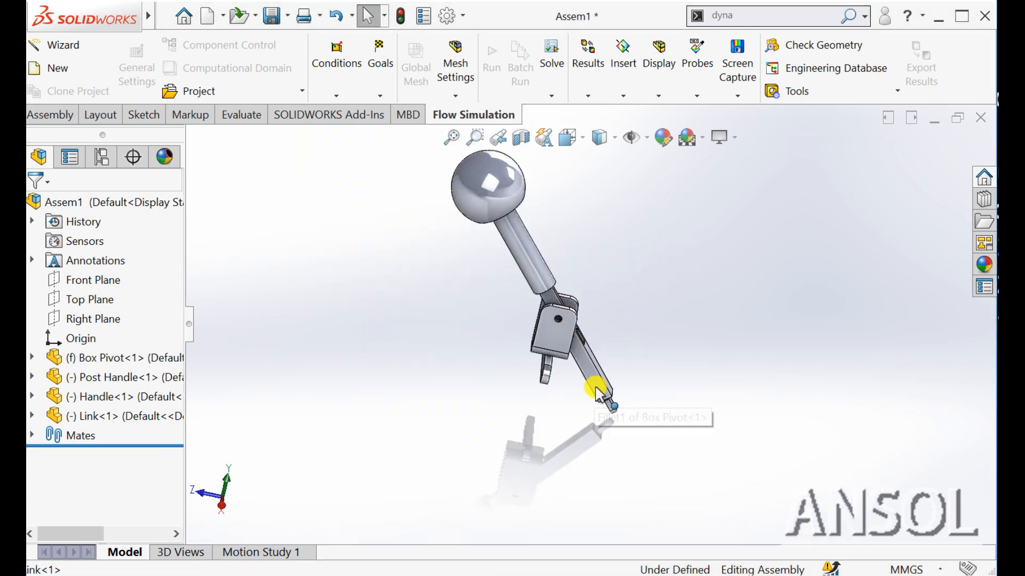
drag(597, 387, 675, 356)
click(475, 396)
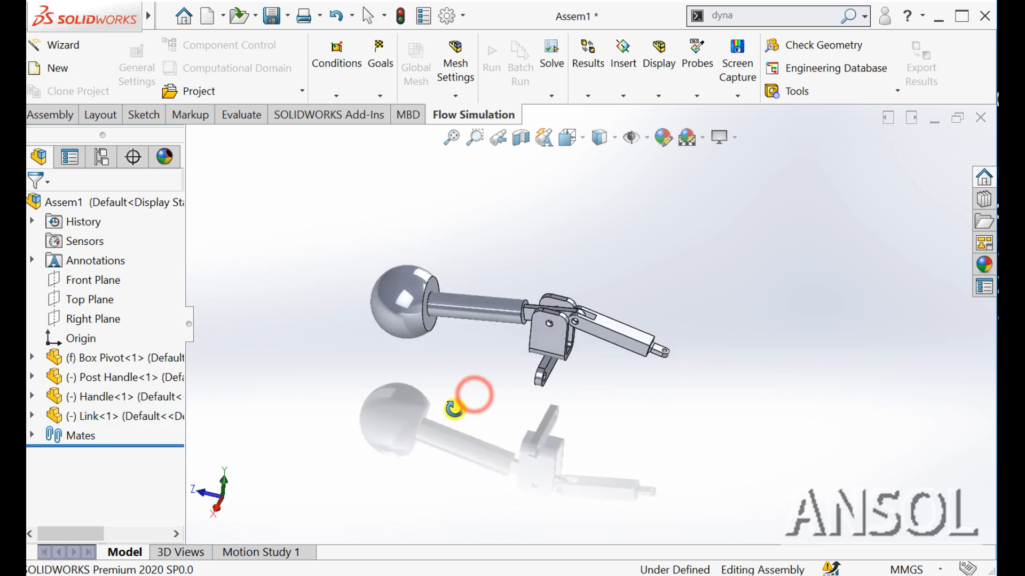
middle_drag(505, 374, 558, 264)
click(488, 288)
mouse_move(558, 265)
mouse_down()
mouse_move(600, 300)
mouse_move(565, 267)
mouse_move(539, 262)
mouse_move(587, 289)
mouse_move(559, 274)
mouse_up()
middle_drag(559, 274, 618, 288)
drag(618, 287, 626, 275)
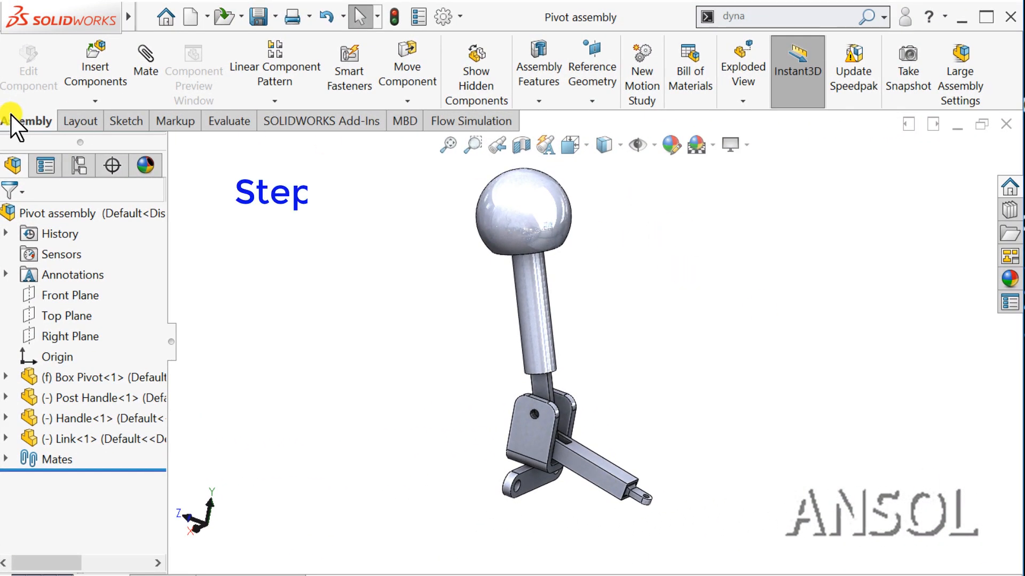
Step: Insert two new virtual parts into the Pivot assembly
click(92, 101)
click(105, 144)
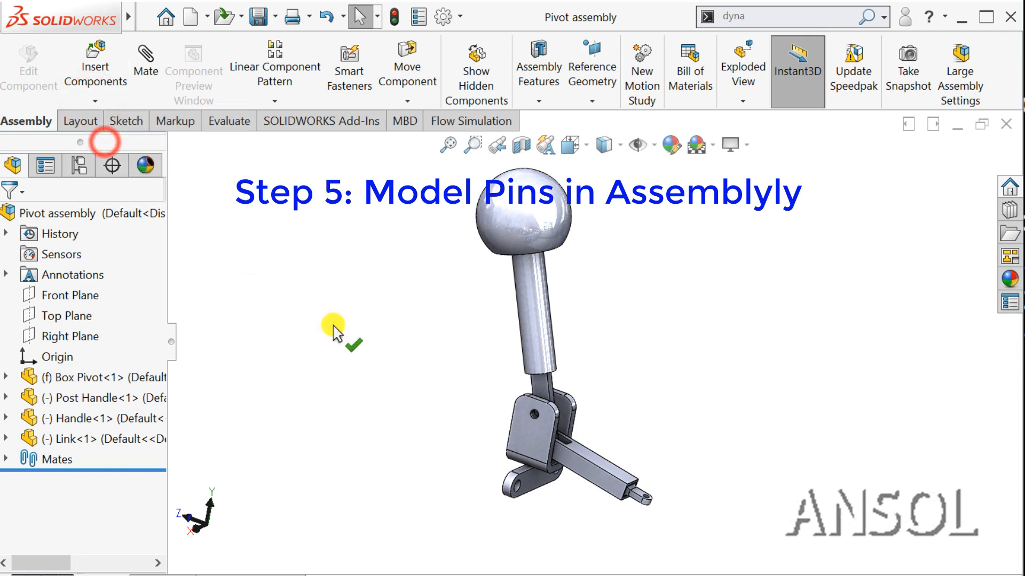
click(343, 327)
click(96, 102)
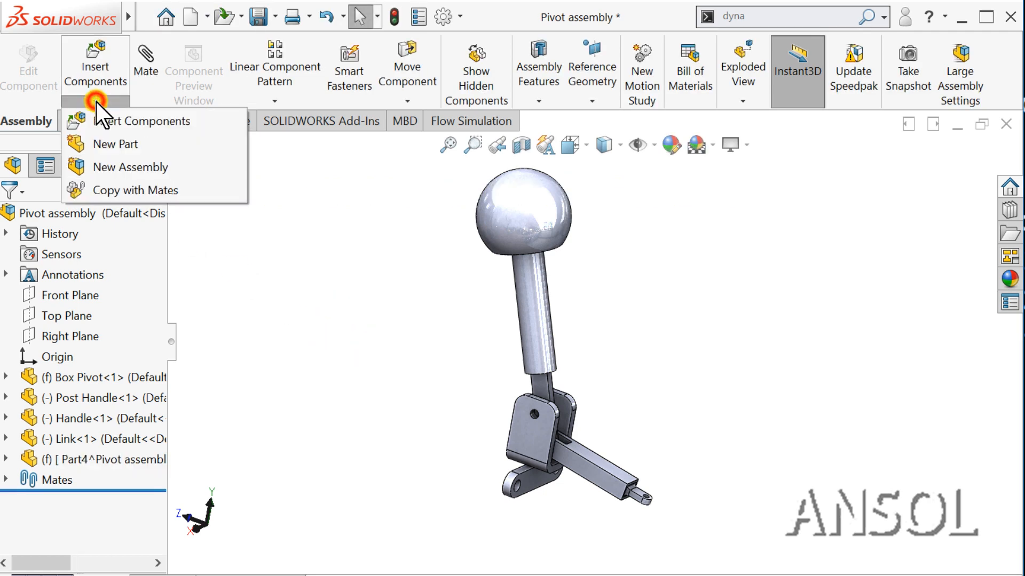
click(105, 142)
click(387, 365)
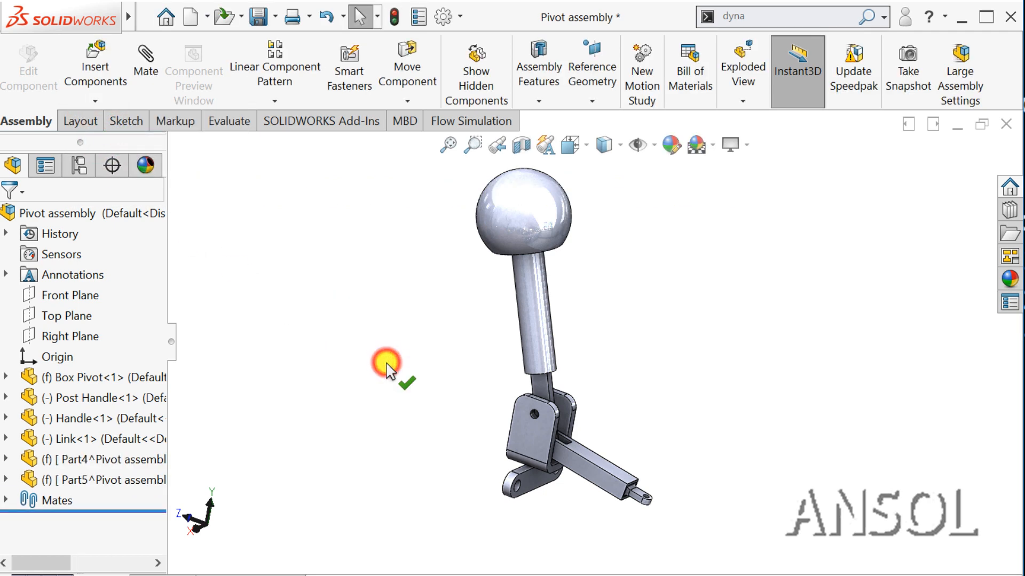
Step: Rename the two new parts as Pin1 and Pin2
click(136, 460)
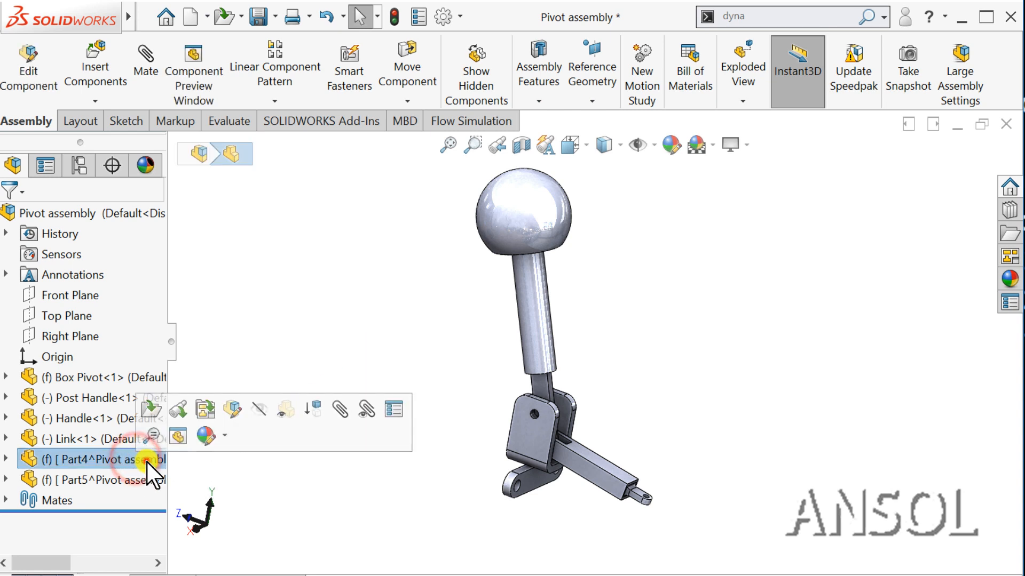
click(147, 460)
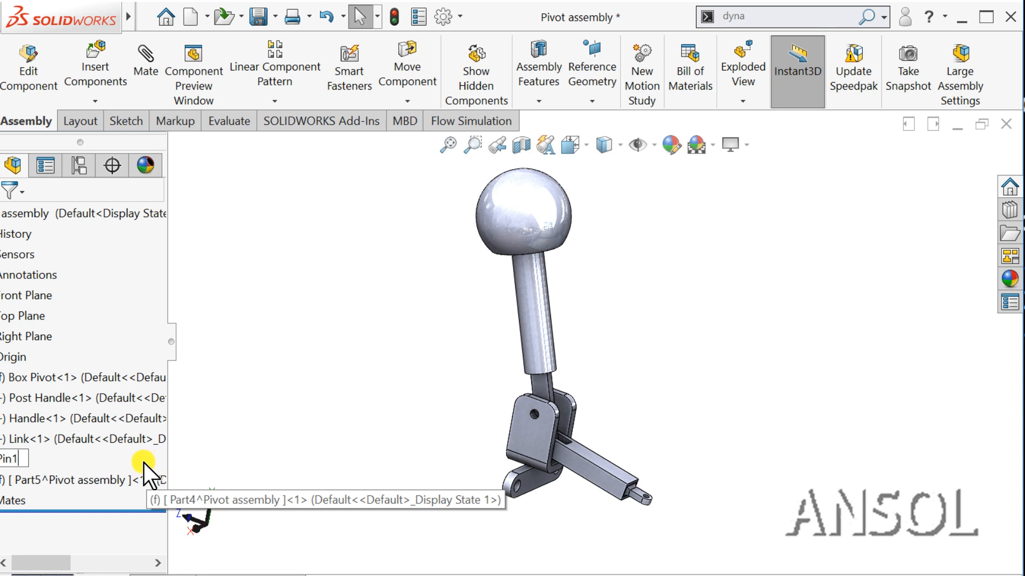
text(Pin1)
key(Return)
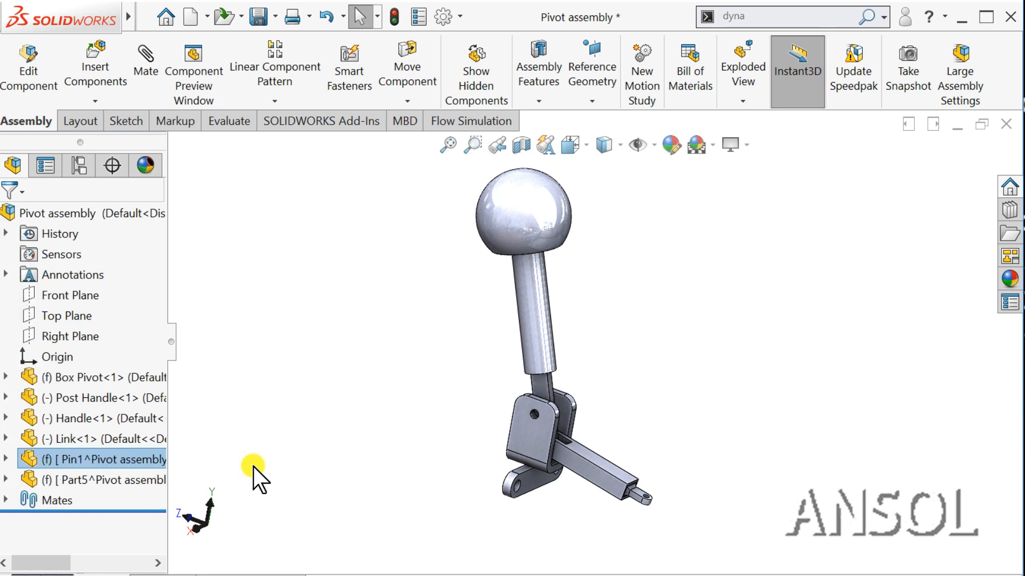
click(135, 481)
click(138, 482)
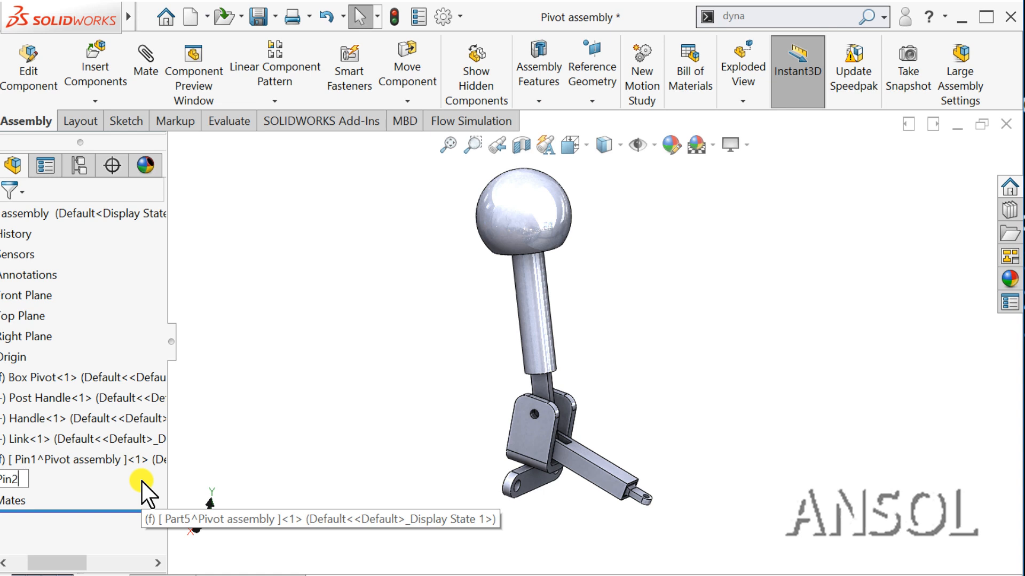
text(Pin2)
key(Return)
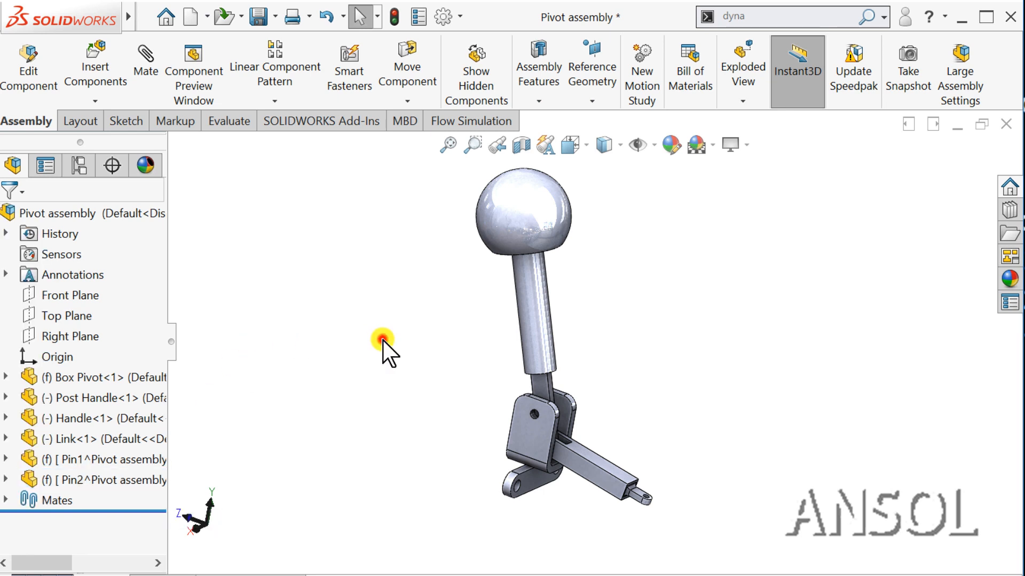
Step: Measure the distance between the two outer side faces of the Box Pivot
scroll(607, 376, down, 2)
click(502, 449)
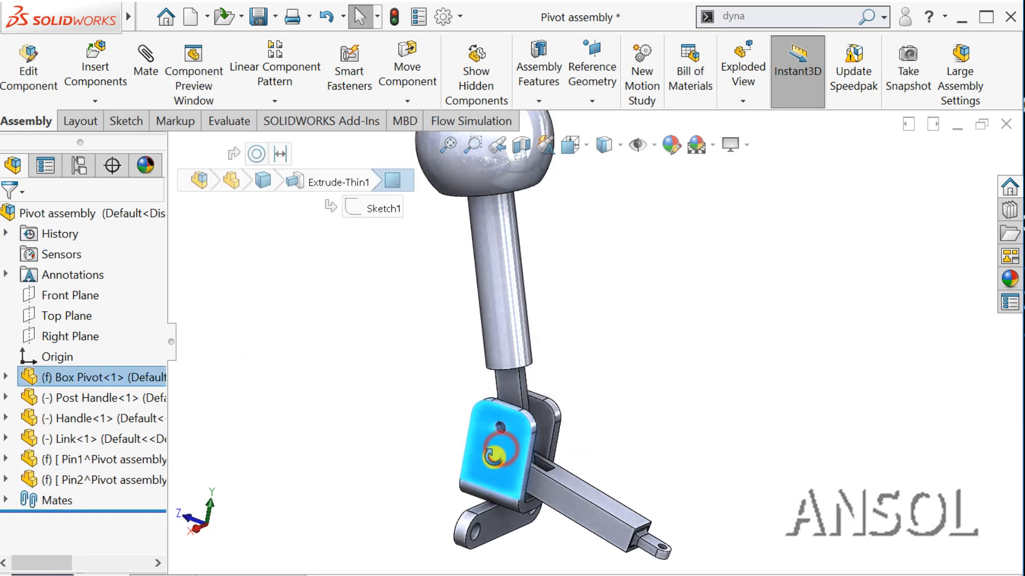
middle_drag(496, 455, 549, 443)
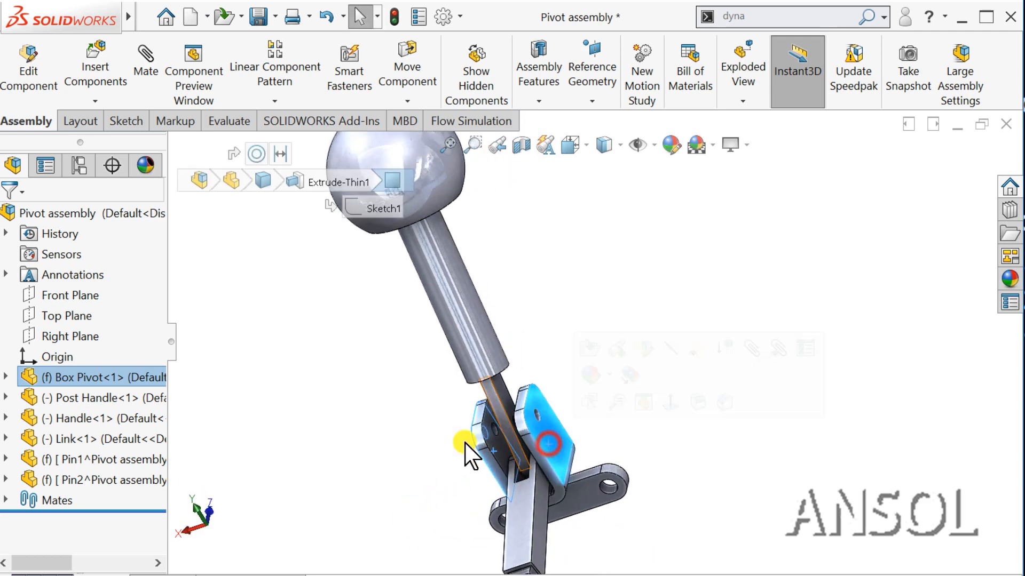
click(394, 450)
middle_drag(434, 422, 514, 394)
scroll(515, 393, up, 1)
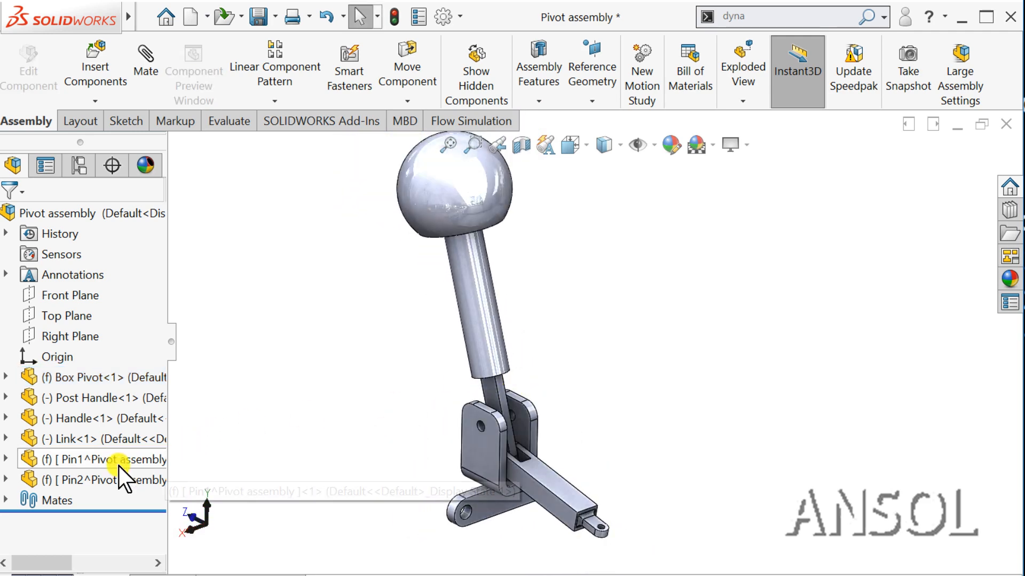
Step: Edit Pin1 within the assembly and start a sketch on the Box Pivot's outer side face
click(111, 465)
click(209, 413)
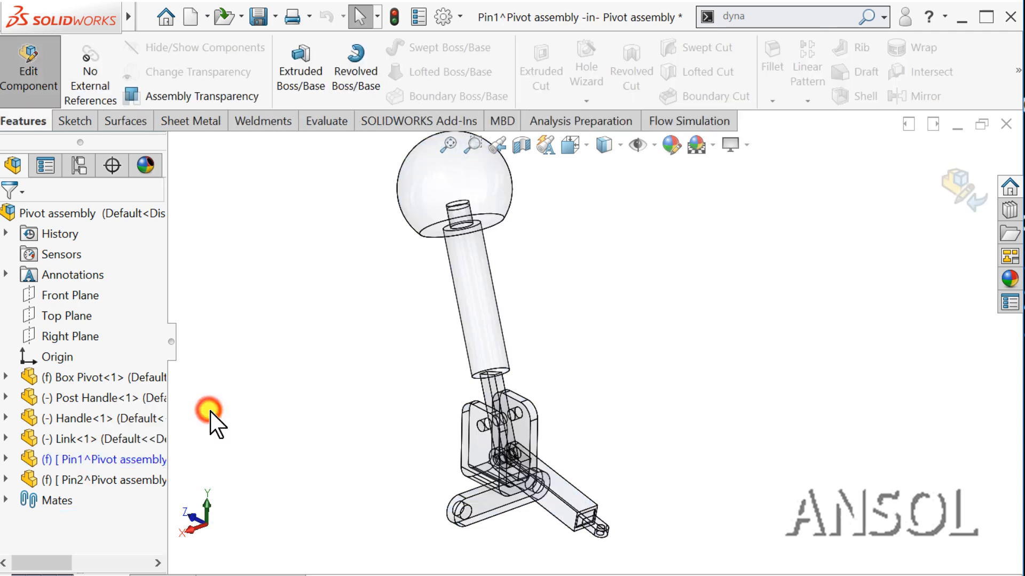
scroll(443, 472, down, 5)
click(555, 396)
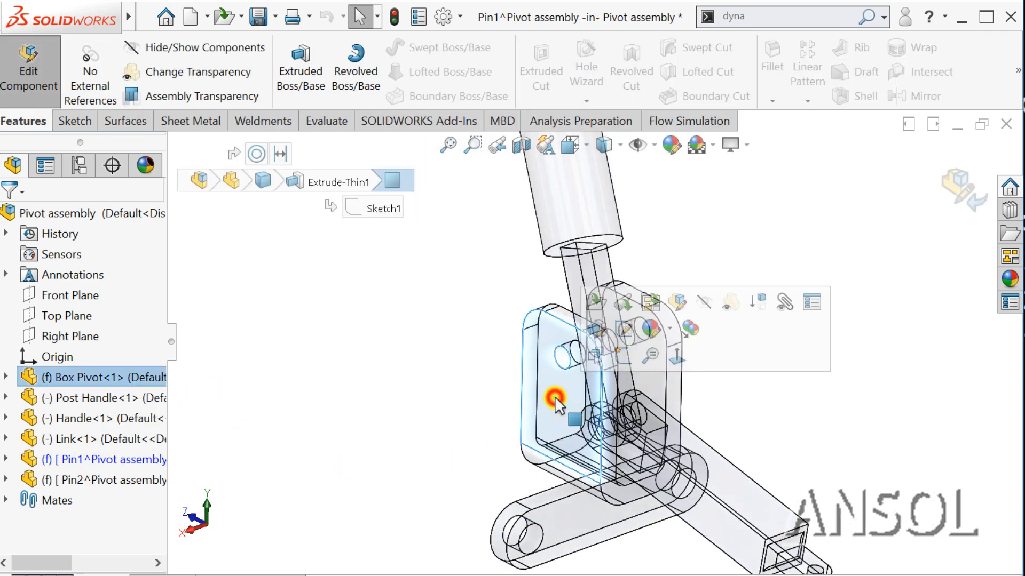
click(620, 356)
click(398, 369)
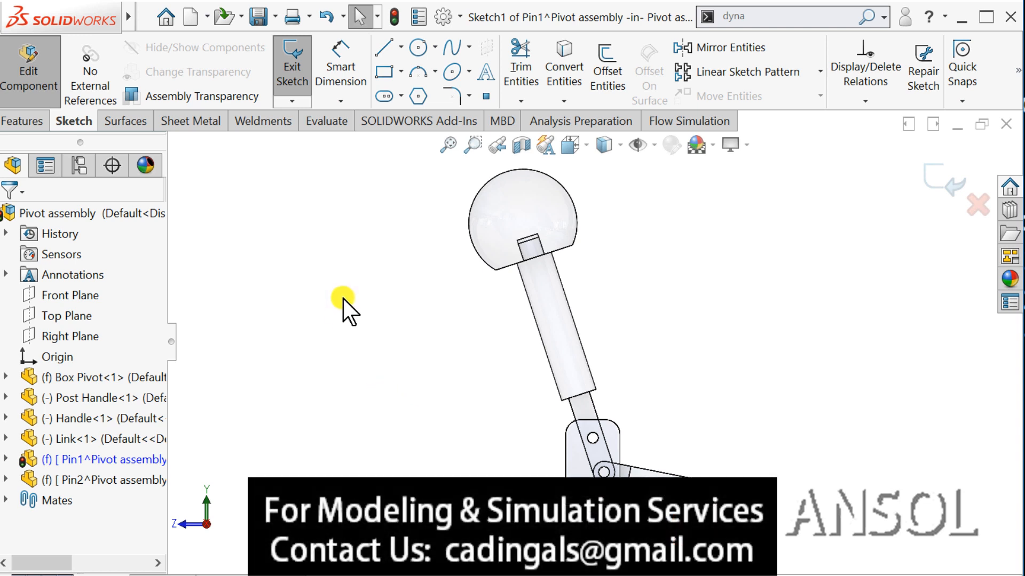
Step: Convert the edge of the Box Pivot's upper hole into a sketch circle and exit the sketch
scroll(591, 445, down, 3)
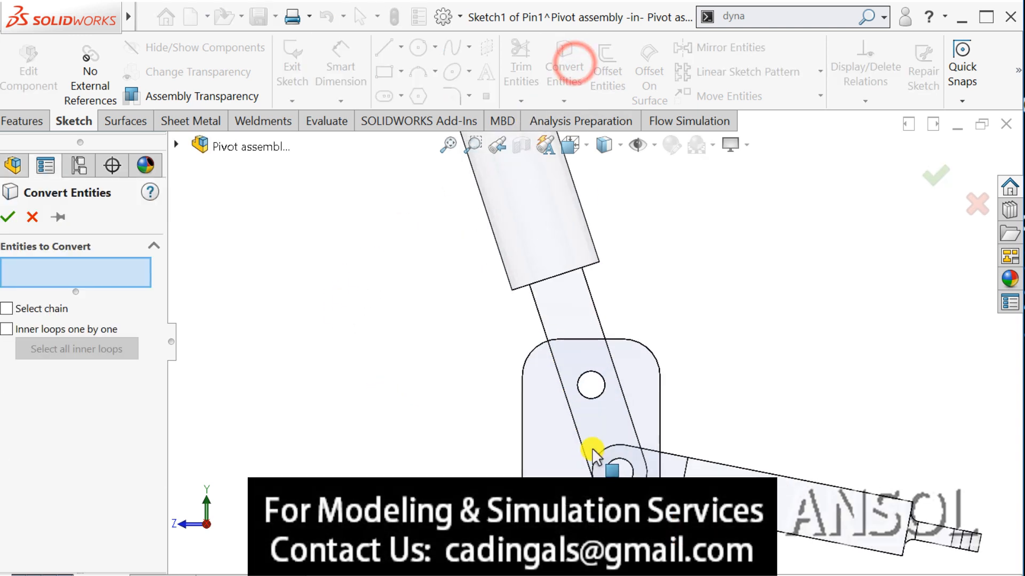
click(588, 400)
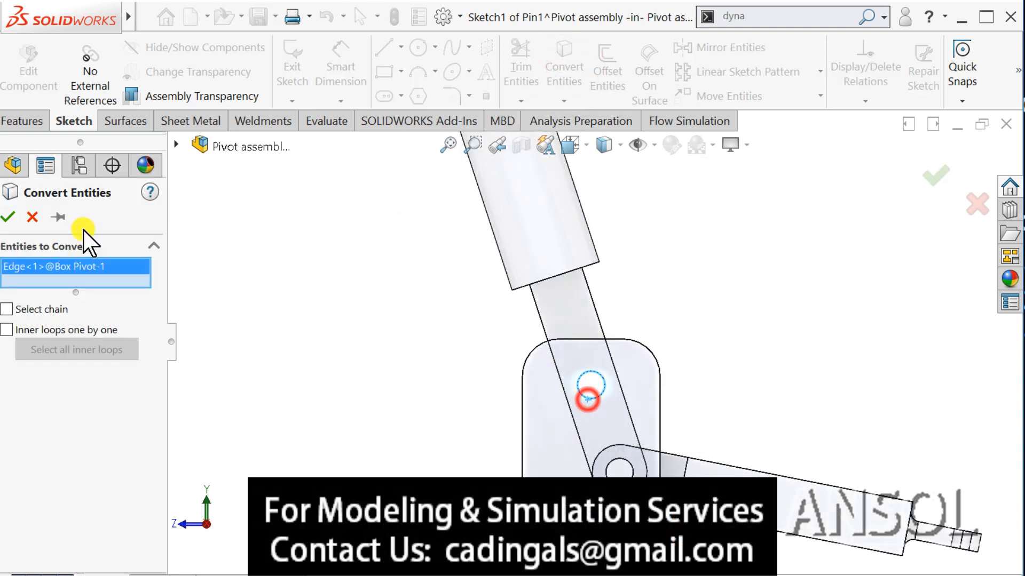
click(8, 217)
click(939, 198)
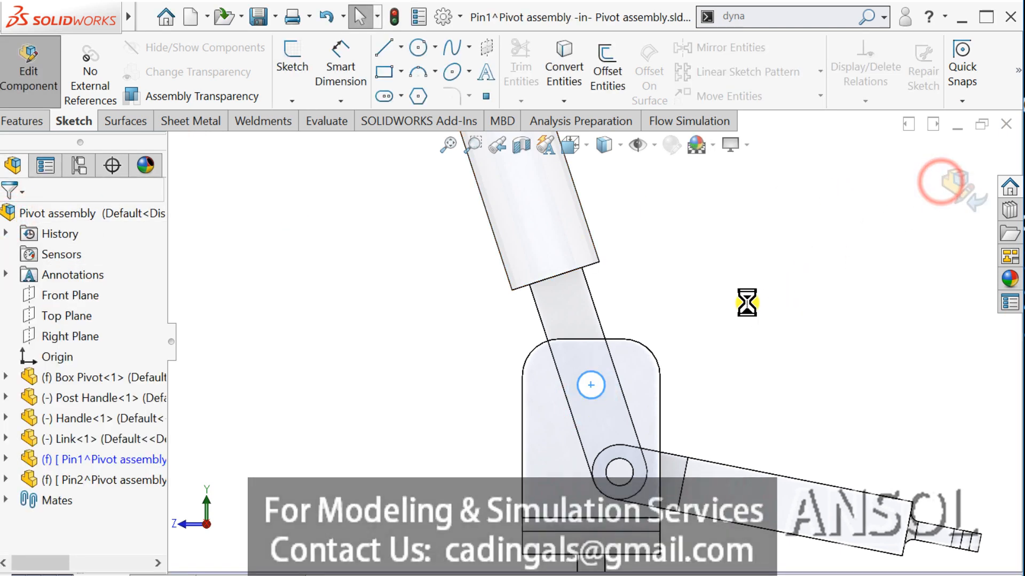
Step: Extrude the circle 26 mm in the reversed direction through the Box Pivot and finish editing Pin1
middle_drag(712, 306, 687, 357)
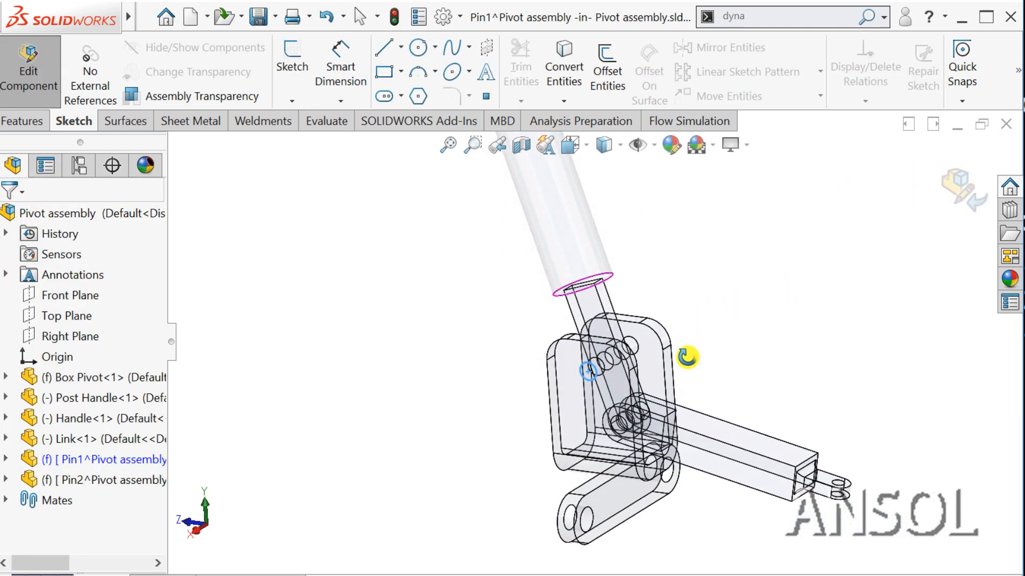
click(16, 121)
click(295, 72)
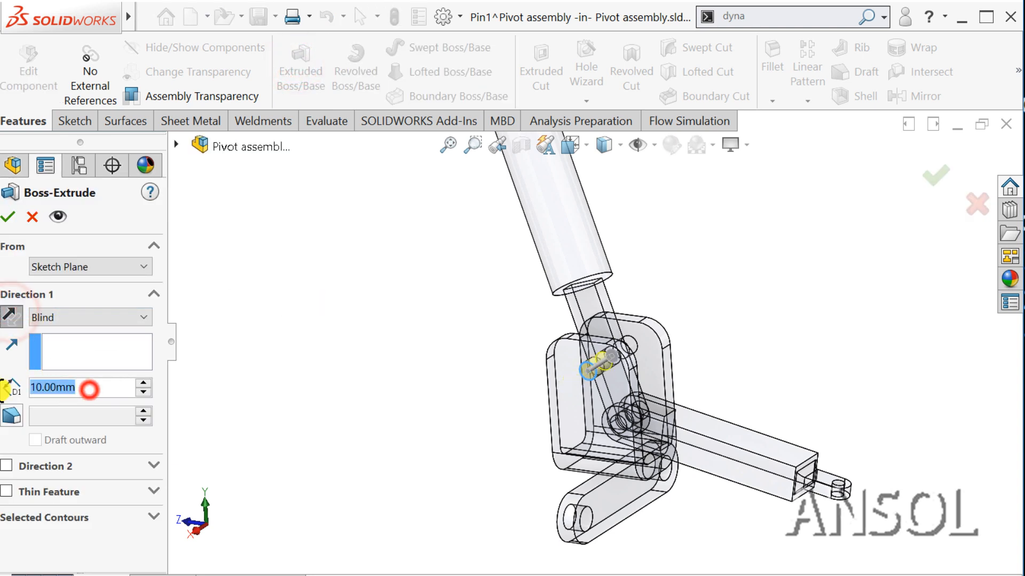
text(26)
key(Return)
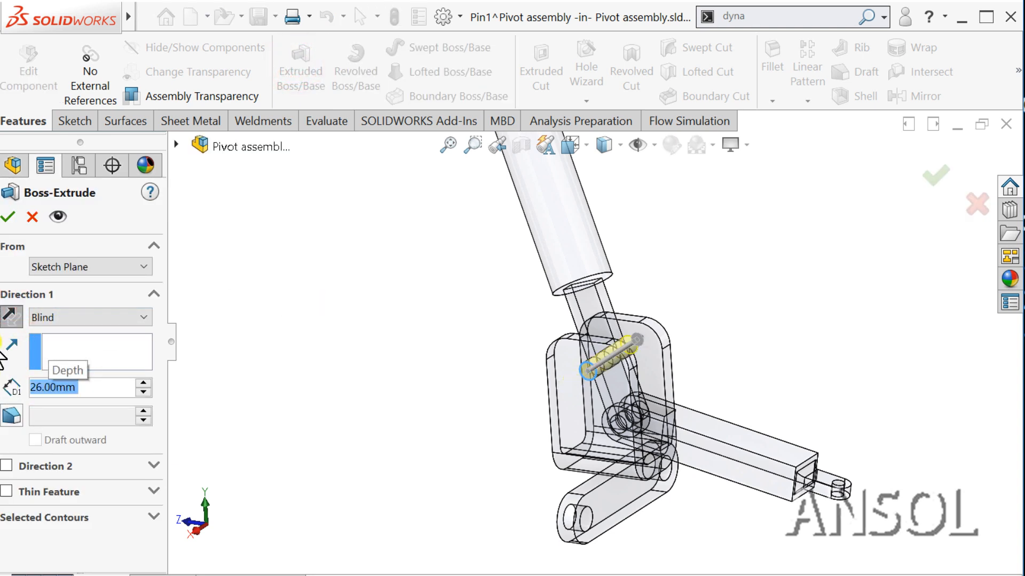
click(9, 216)
click(433, 346)
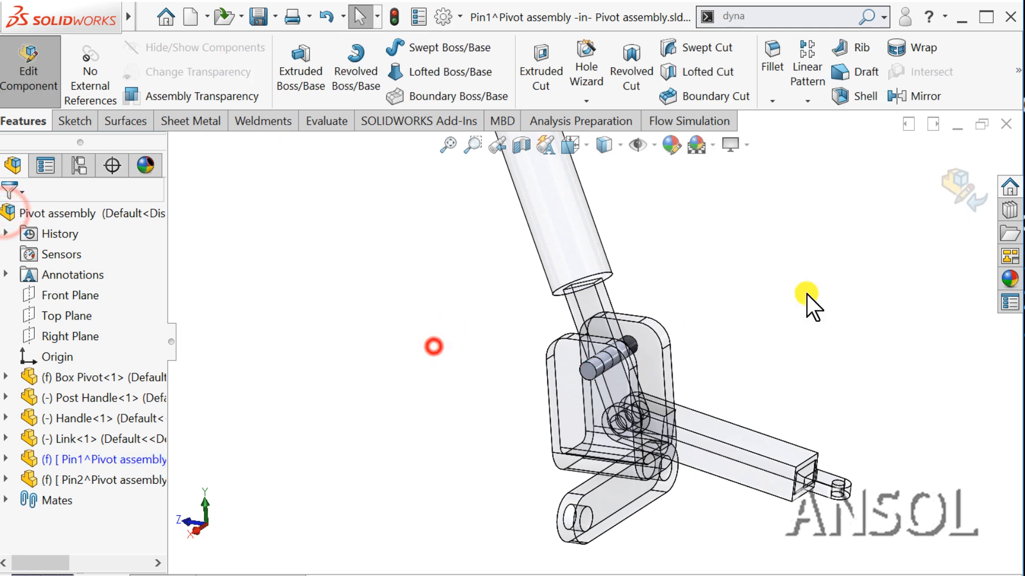
click(958, 192)
Step: Hide the Box Pivot to expose the joint between the Link and the Post Handle
middle_drag(739, 400, 623, 414)
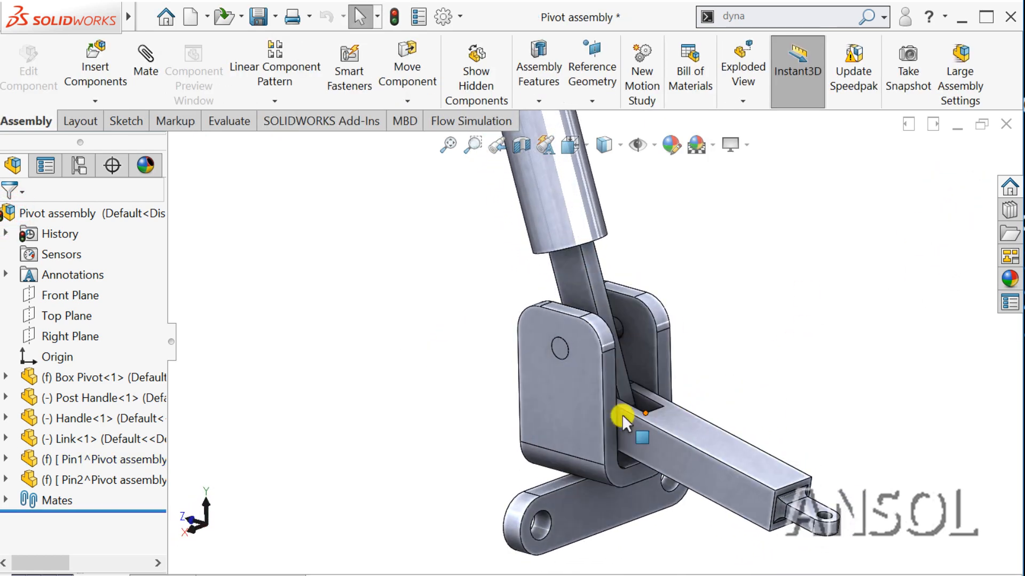
click(574, 418)
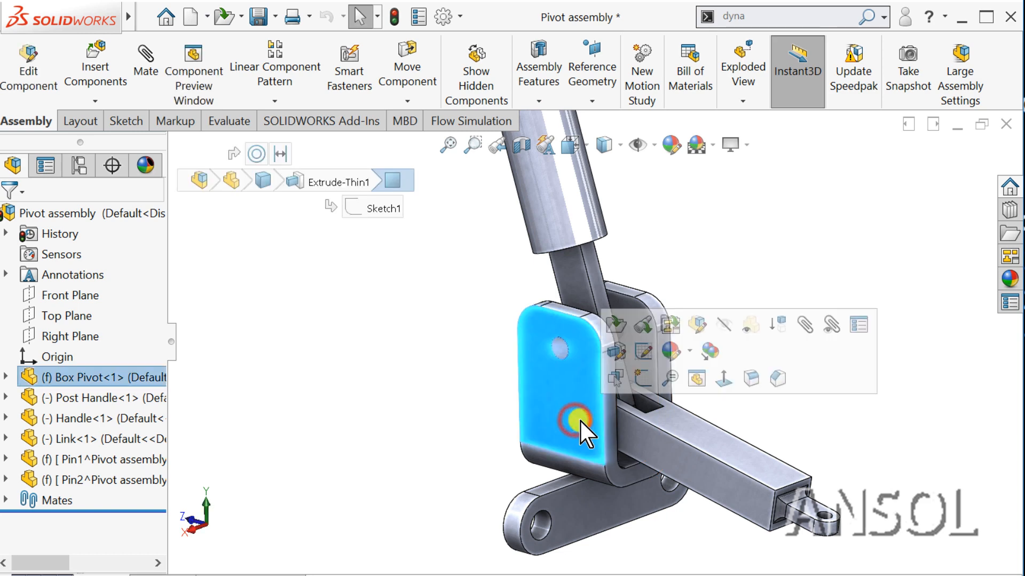
click(725, 325)
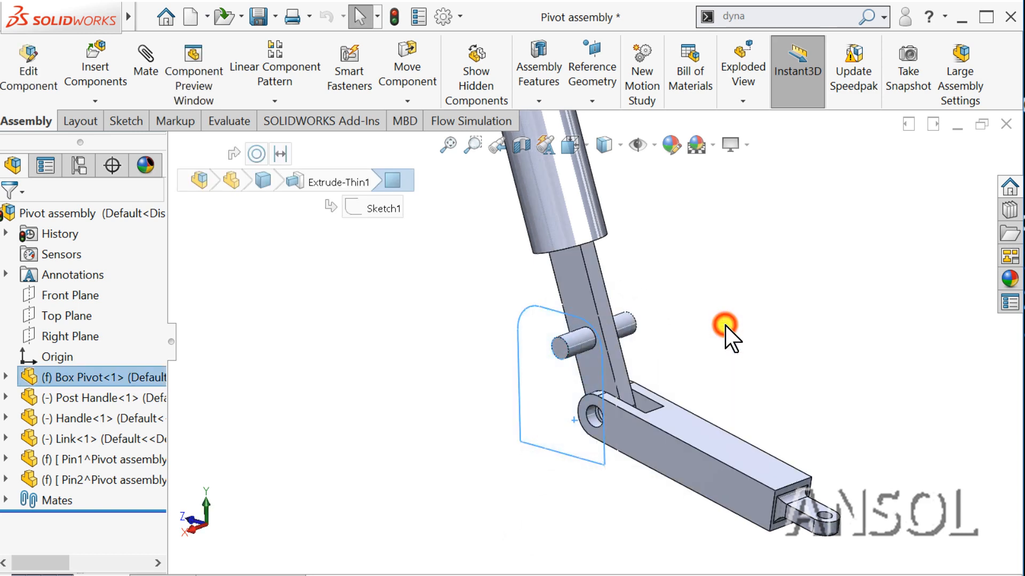
Step: Edit Pin2 within the assembly and start a sketch on the Link's outer side face
click(115, 480)
click(214, 427)
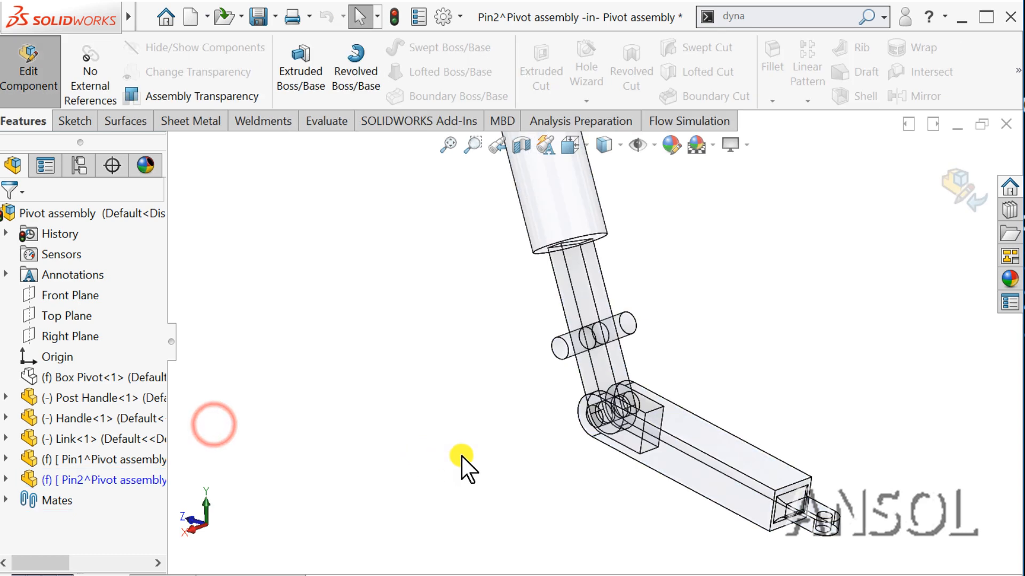
click(684, 465)
click(743, 423)
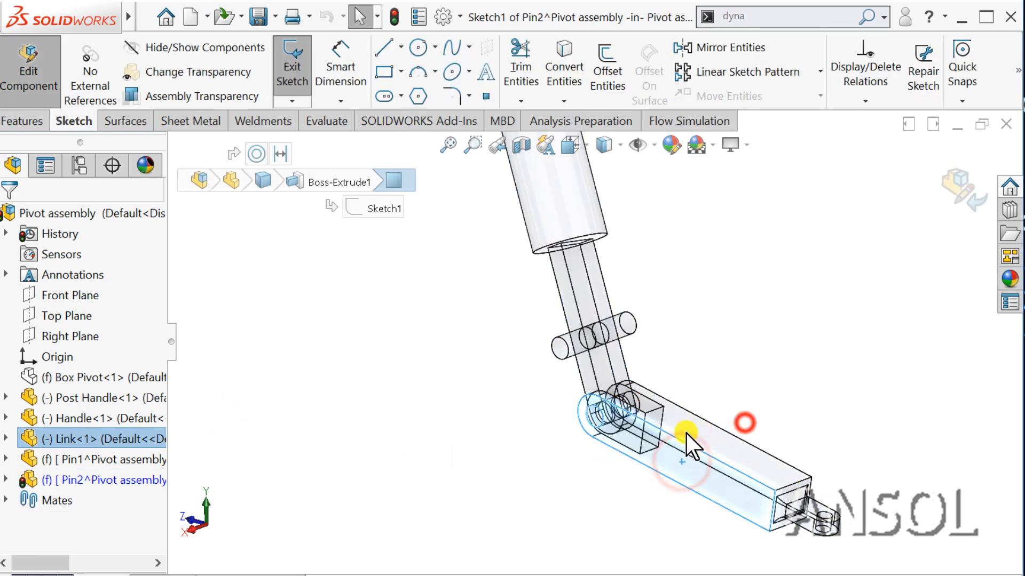
Step: Convert the edge of the Link's pivot hole into a sketch circle and exit the sketch
click(471, 436)
scroll(586, 510, down, 3)
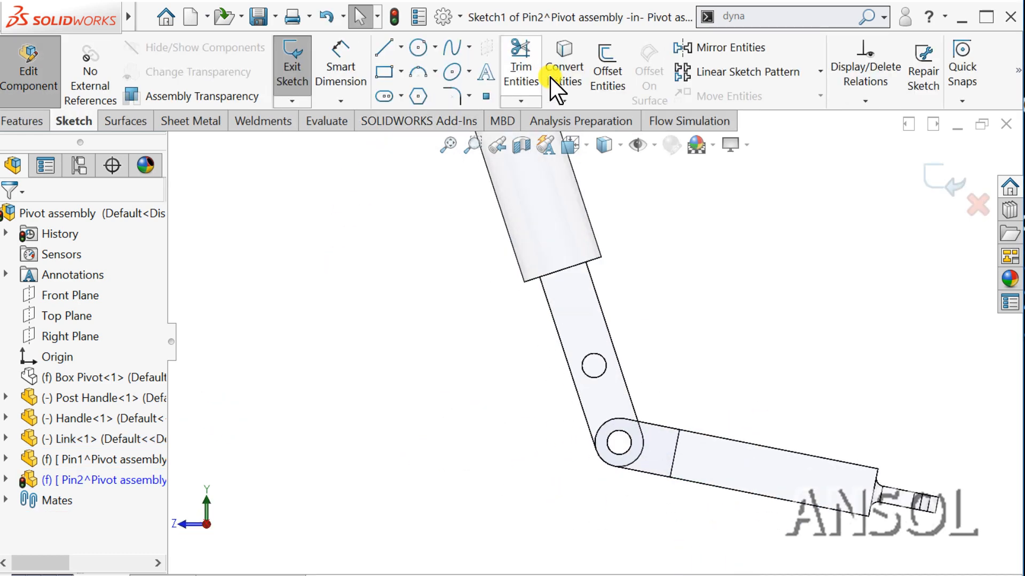
click(609, 450)
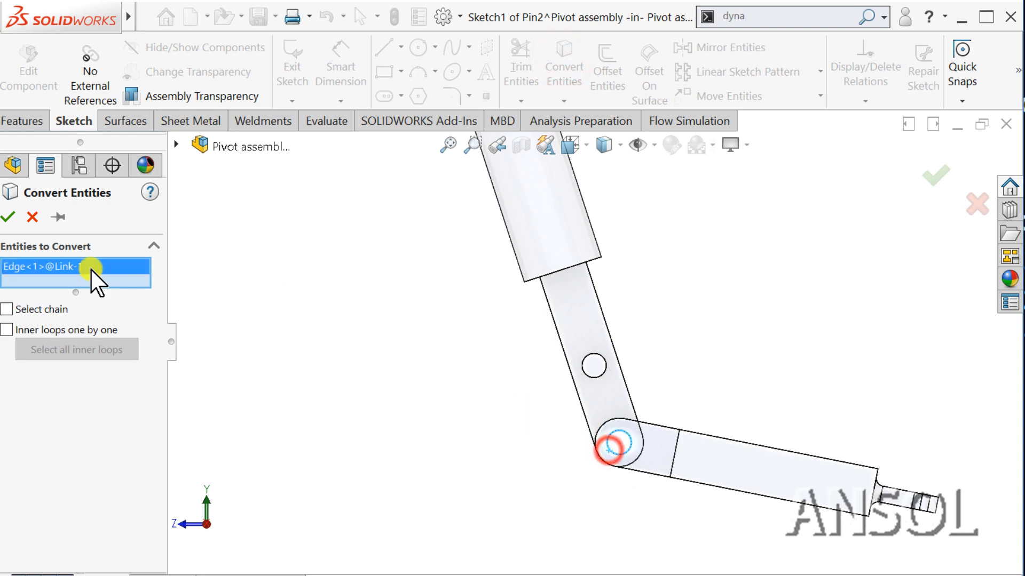
click(8, 222)
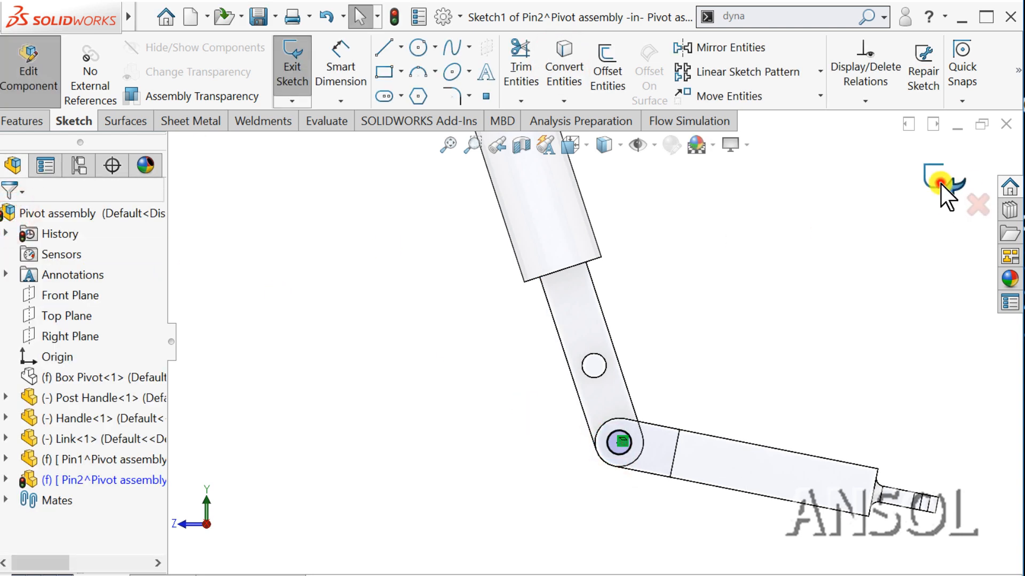
Step: Extrude the circle 14 mm in the reversed direction through the Link and finish editing Pin2
mouse_move(736, 332)
middle_down()
mouse_move(723, 337)
mouse_move(710, 367)
middle_up()
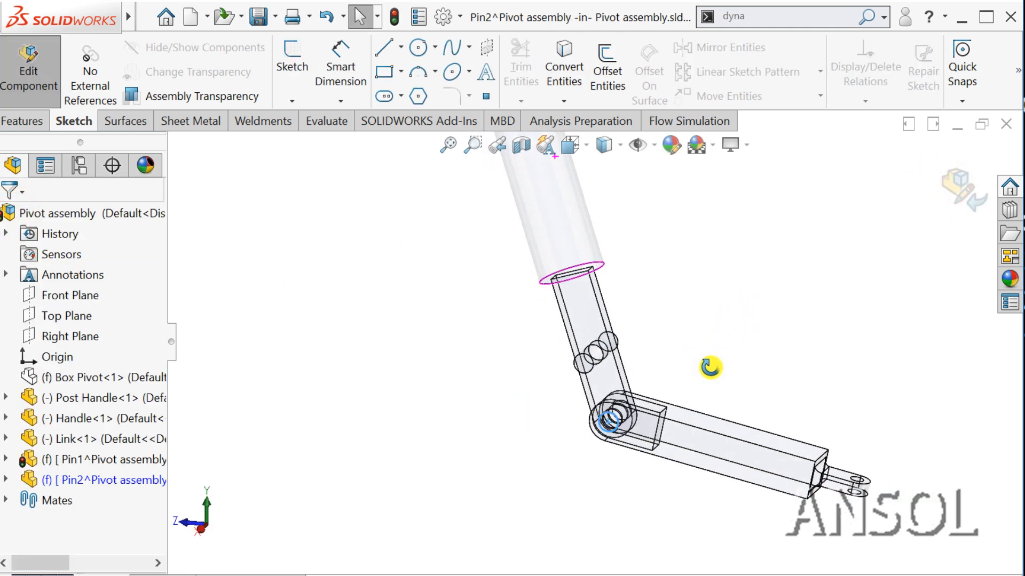
click(21, 122)
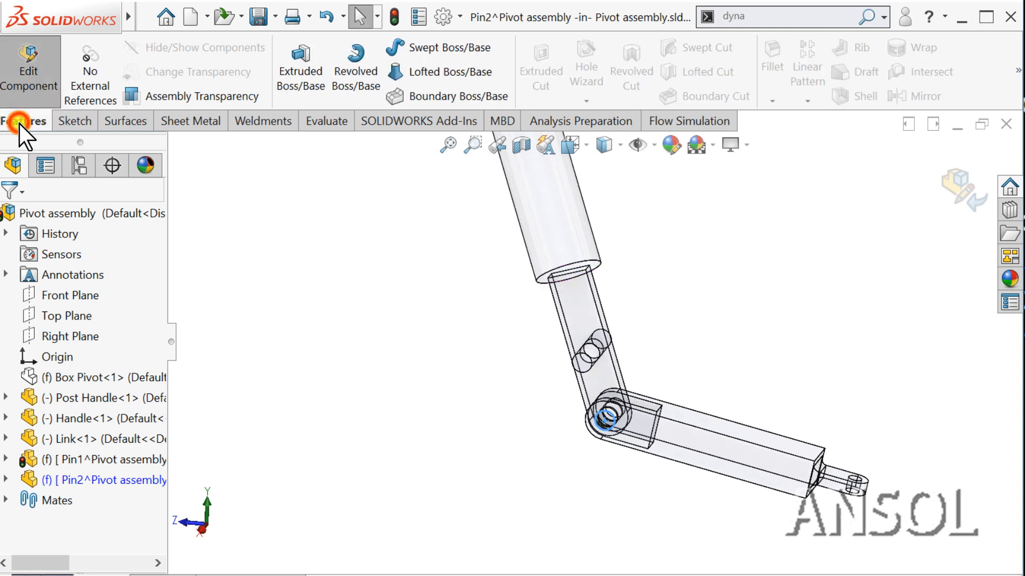
click(304, 80)
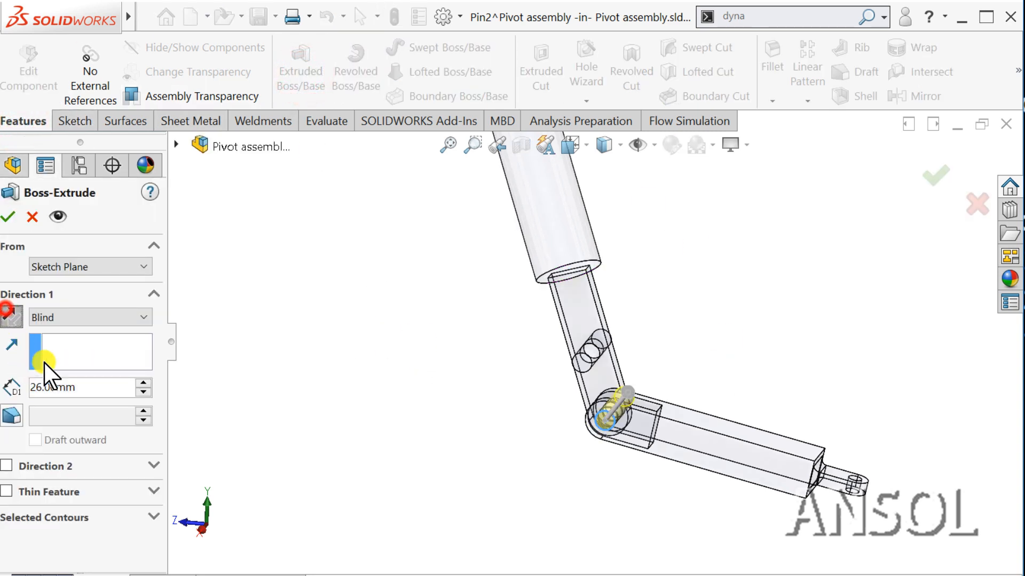
text(14)
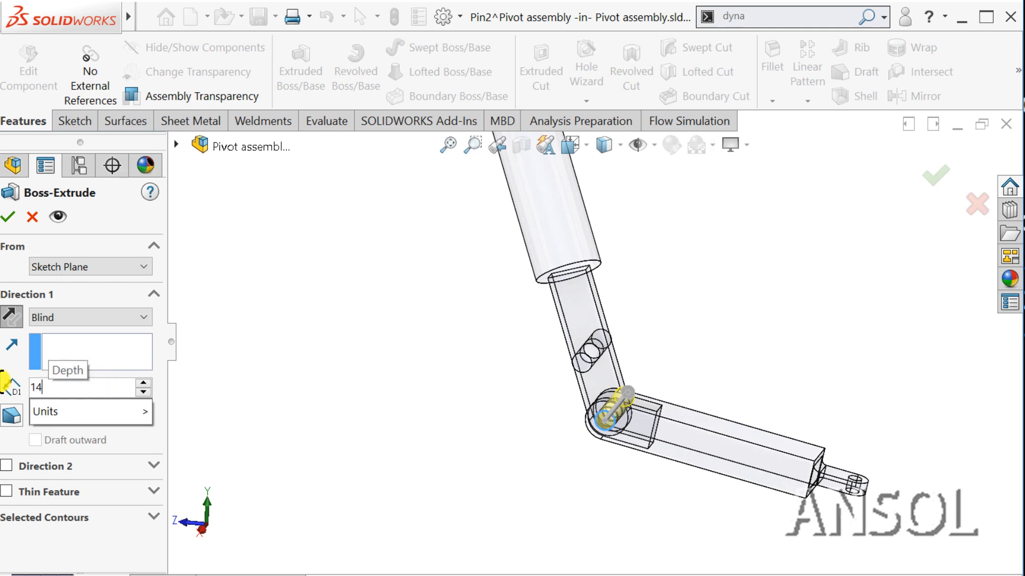
key(Return)
click(952, 188)
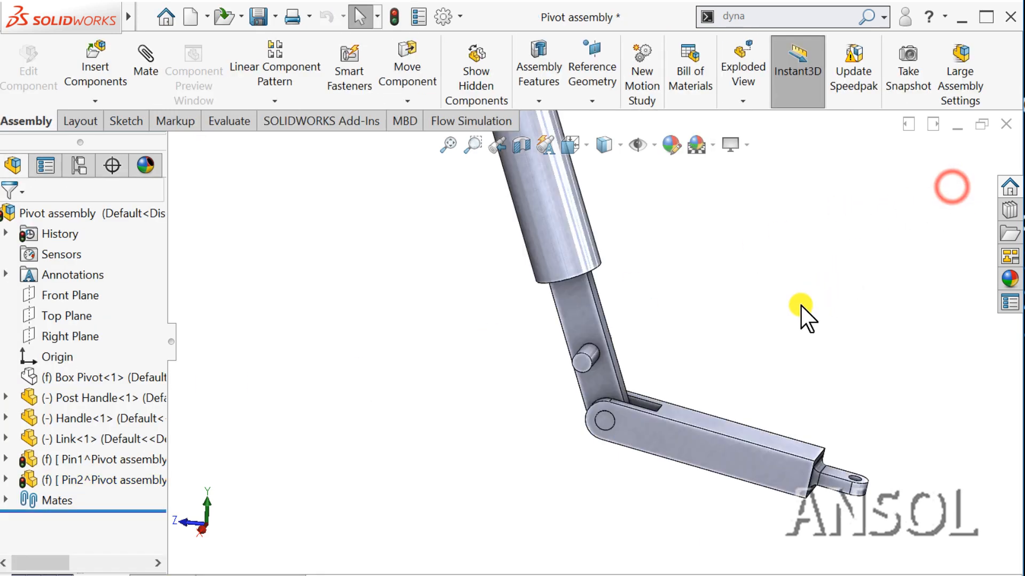
Step: Rebuild the assembly and show the hidden Box Pivot again
scroll(667, 356, up, 3)
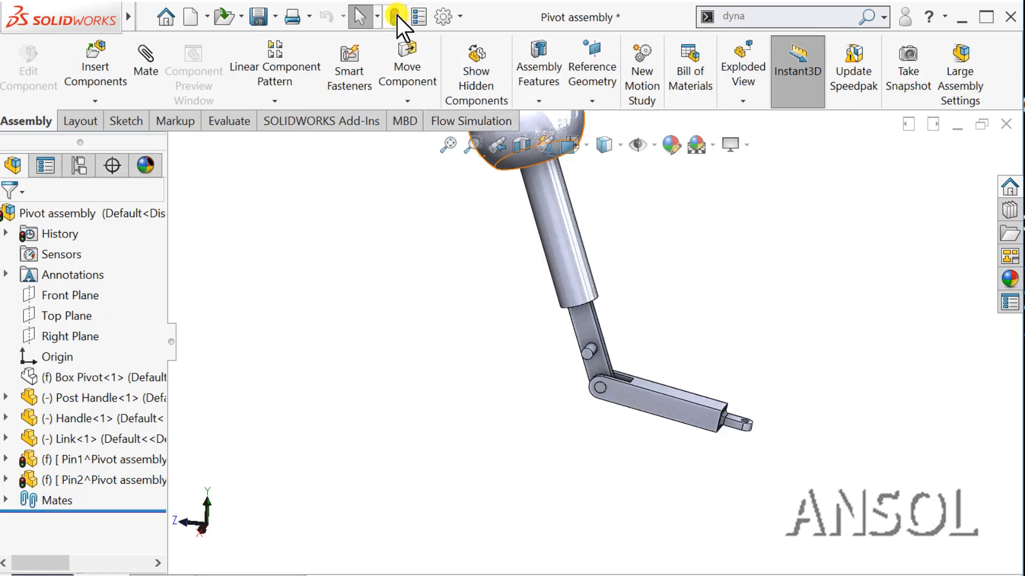
click(58, 378)
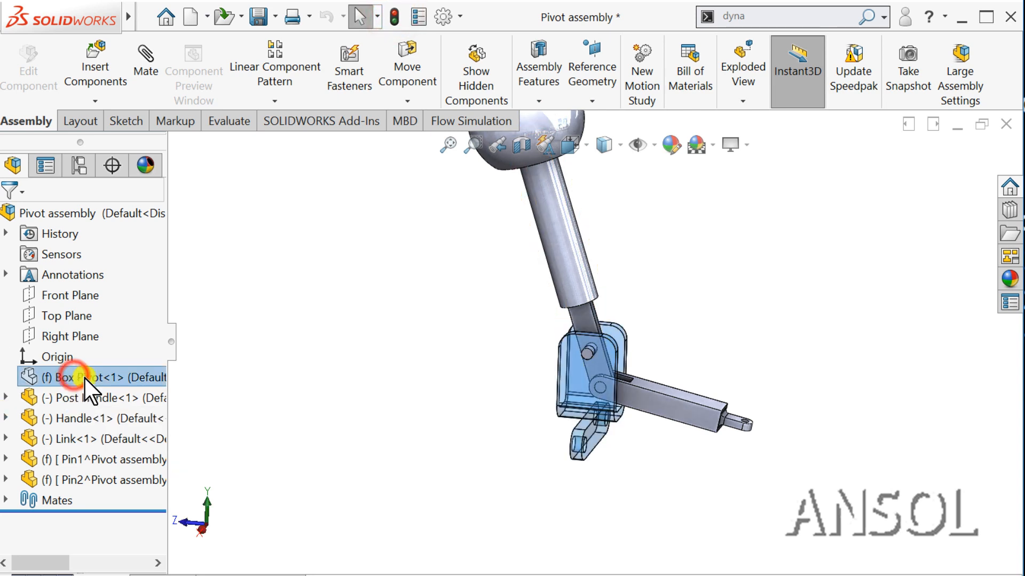
click(170, 327)
click(417, 399)
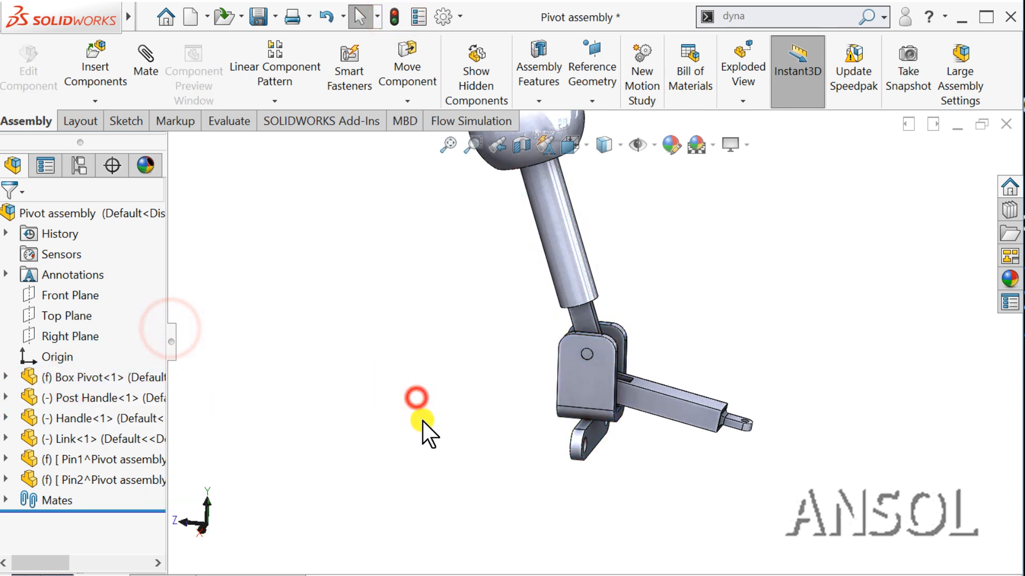
scroll(421, 419, up, 4)
scroll(603, 268, down, 2)
scroll(637, 328, down, 2)
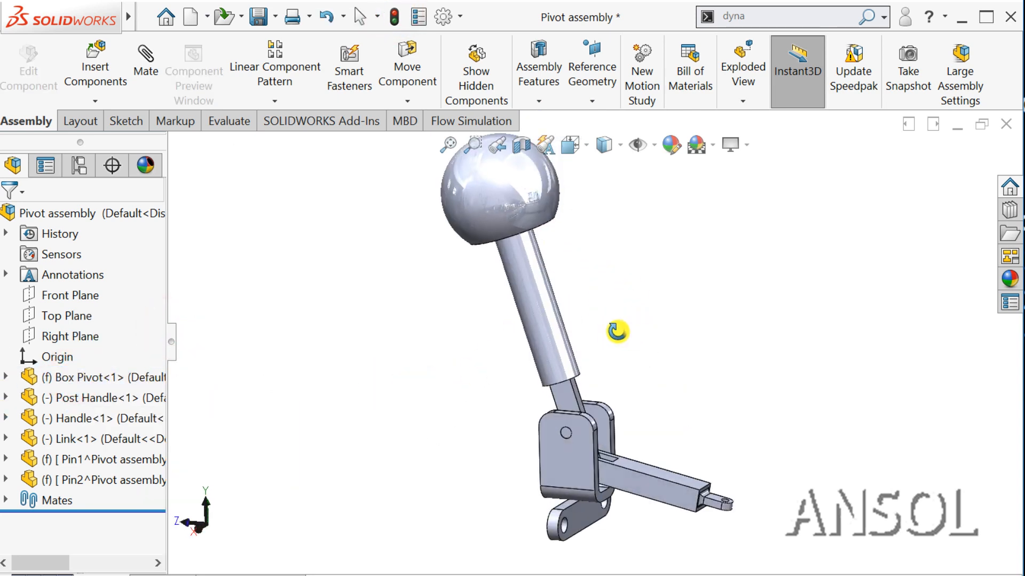
middle_drag(617, 331, 604, 357)
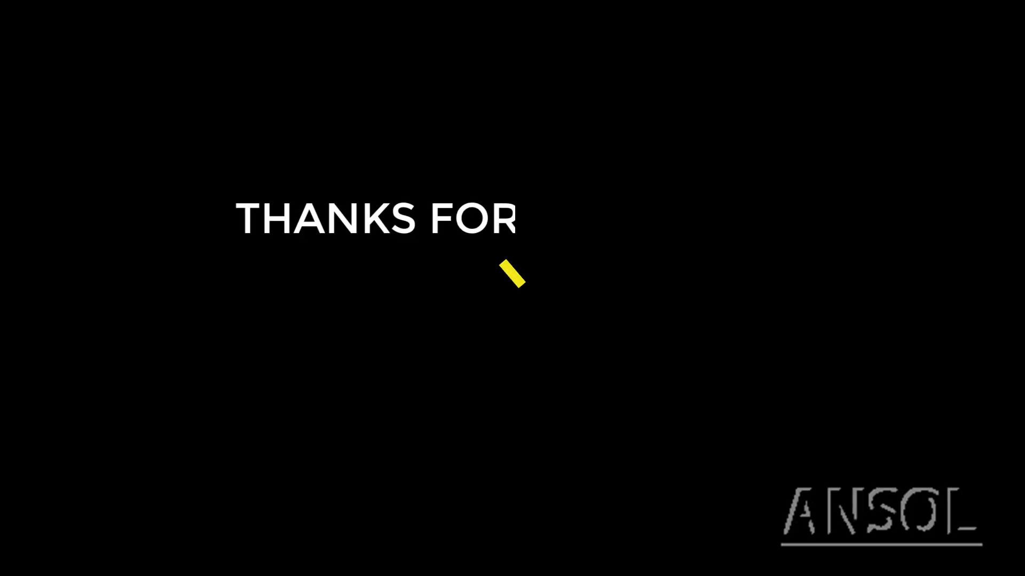